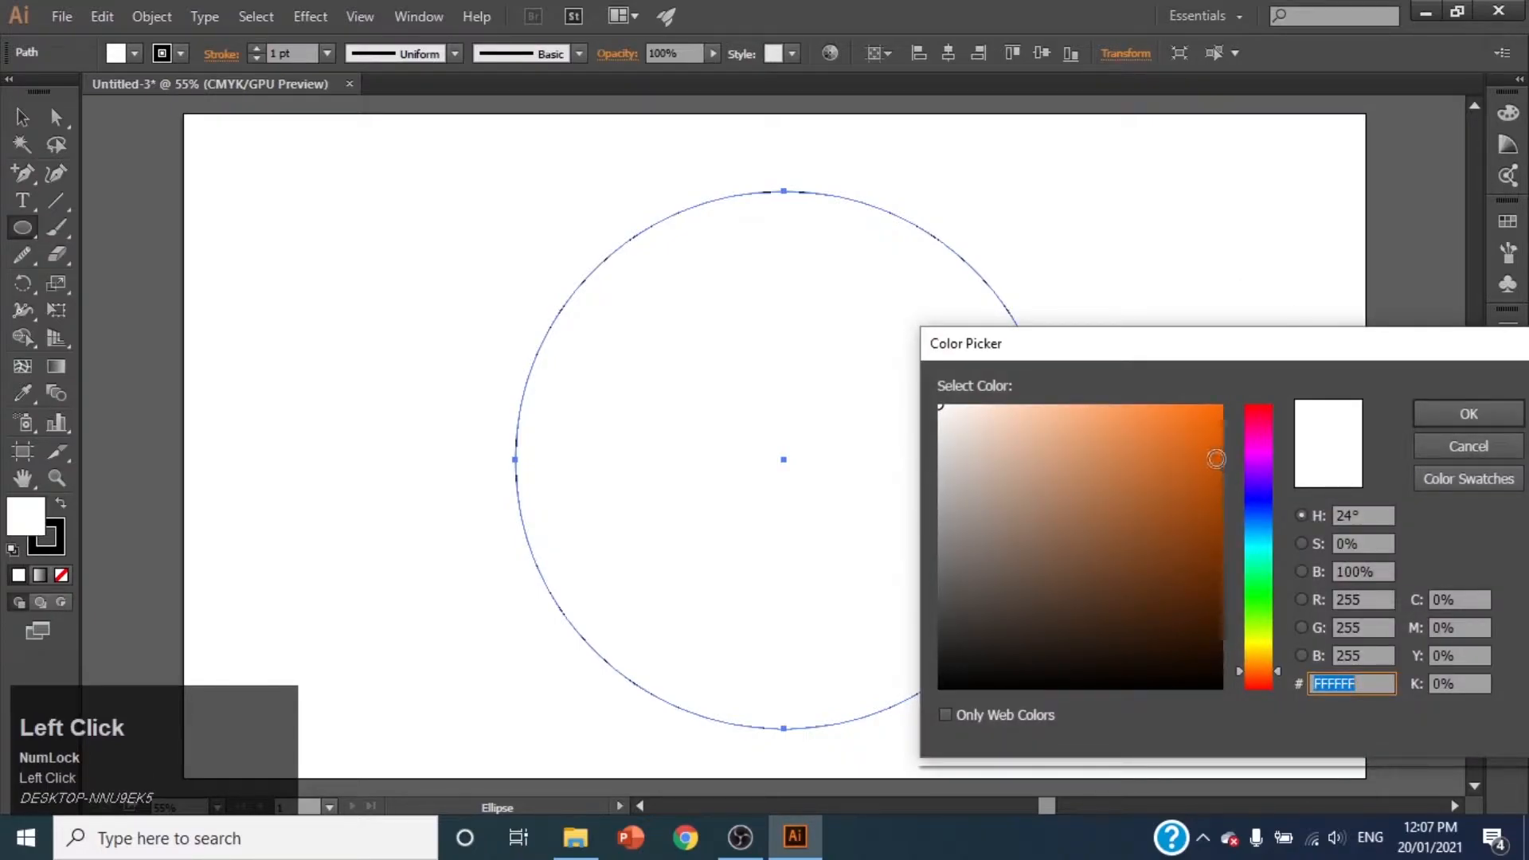
Step: Fill the circle with orange F48940 and move it slightly up and to the left on the artboard
{"action": "left_click", "coordinate": [1150, 415]}
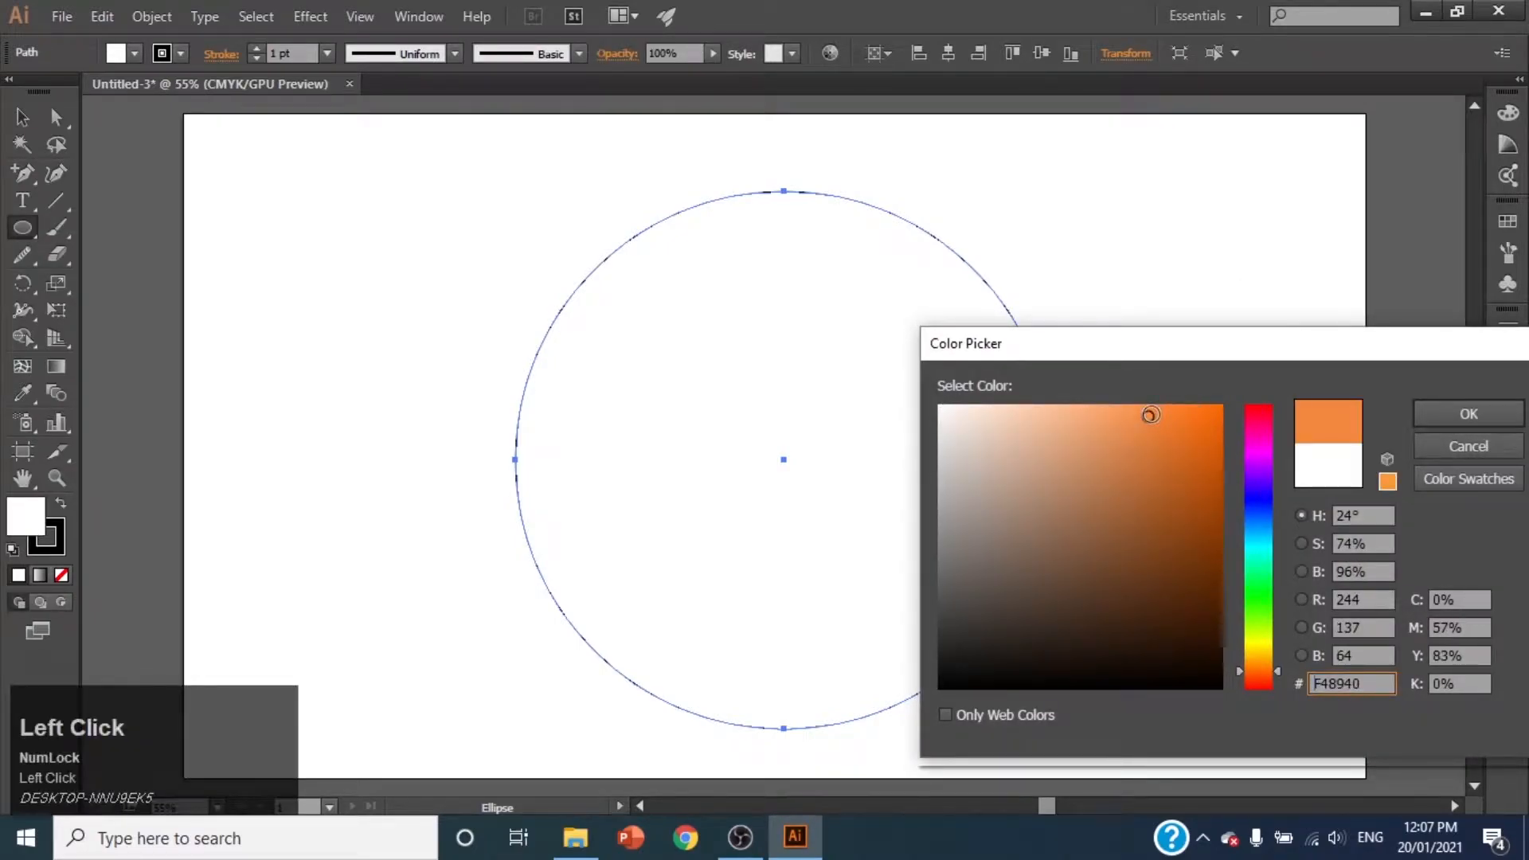
{"action": "left_click", "coordinate": [1411, 416]}
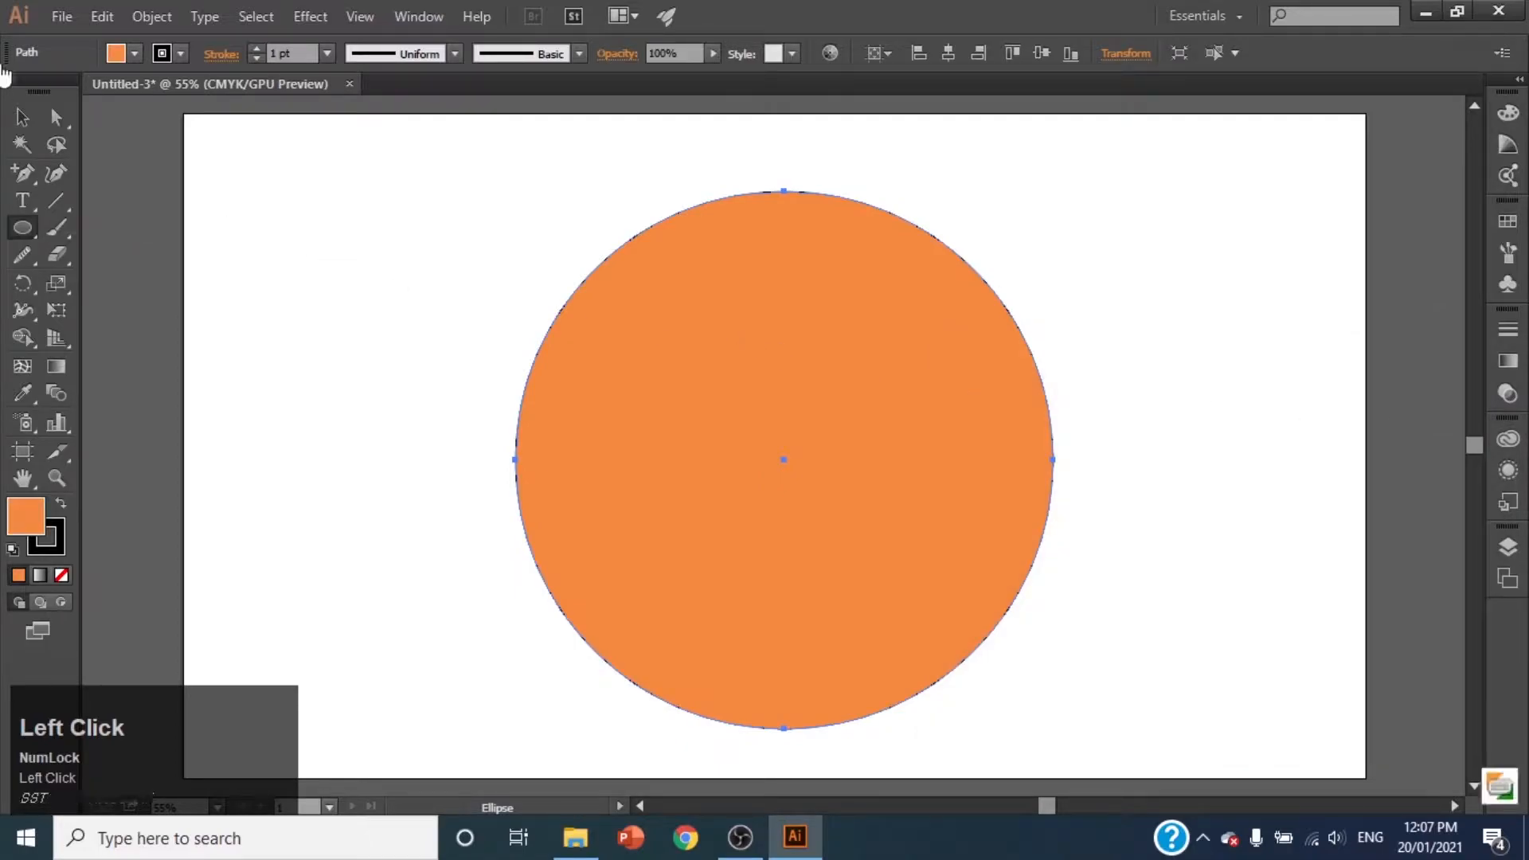
{"action": "left_click", "coordinate": [23, 118]}
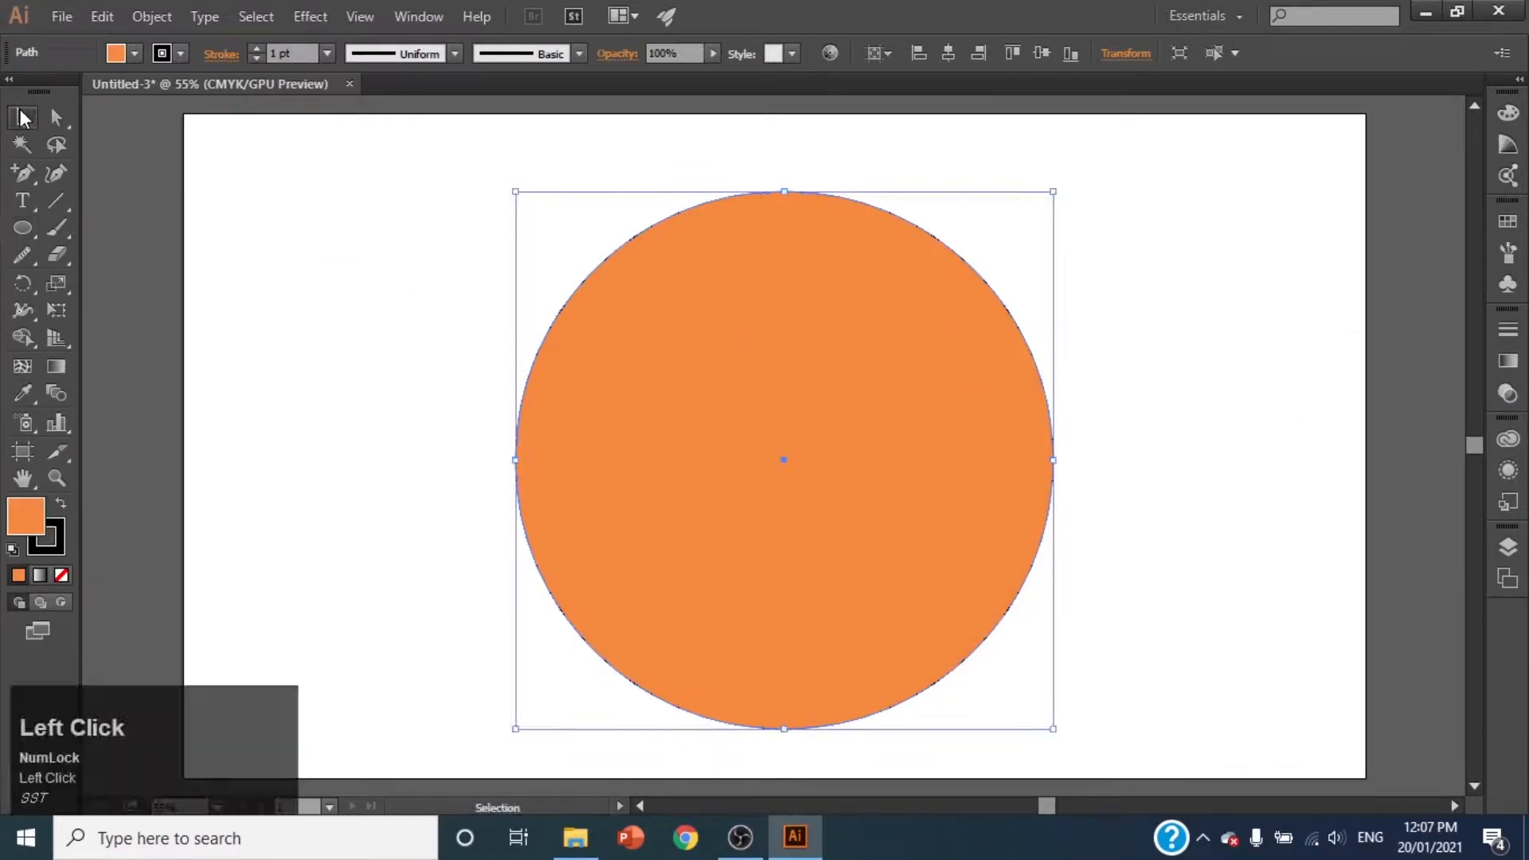
{"action": "left_click_drag", "start_coordinate": [719, 451], "coordinate": [663, 424]}
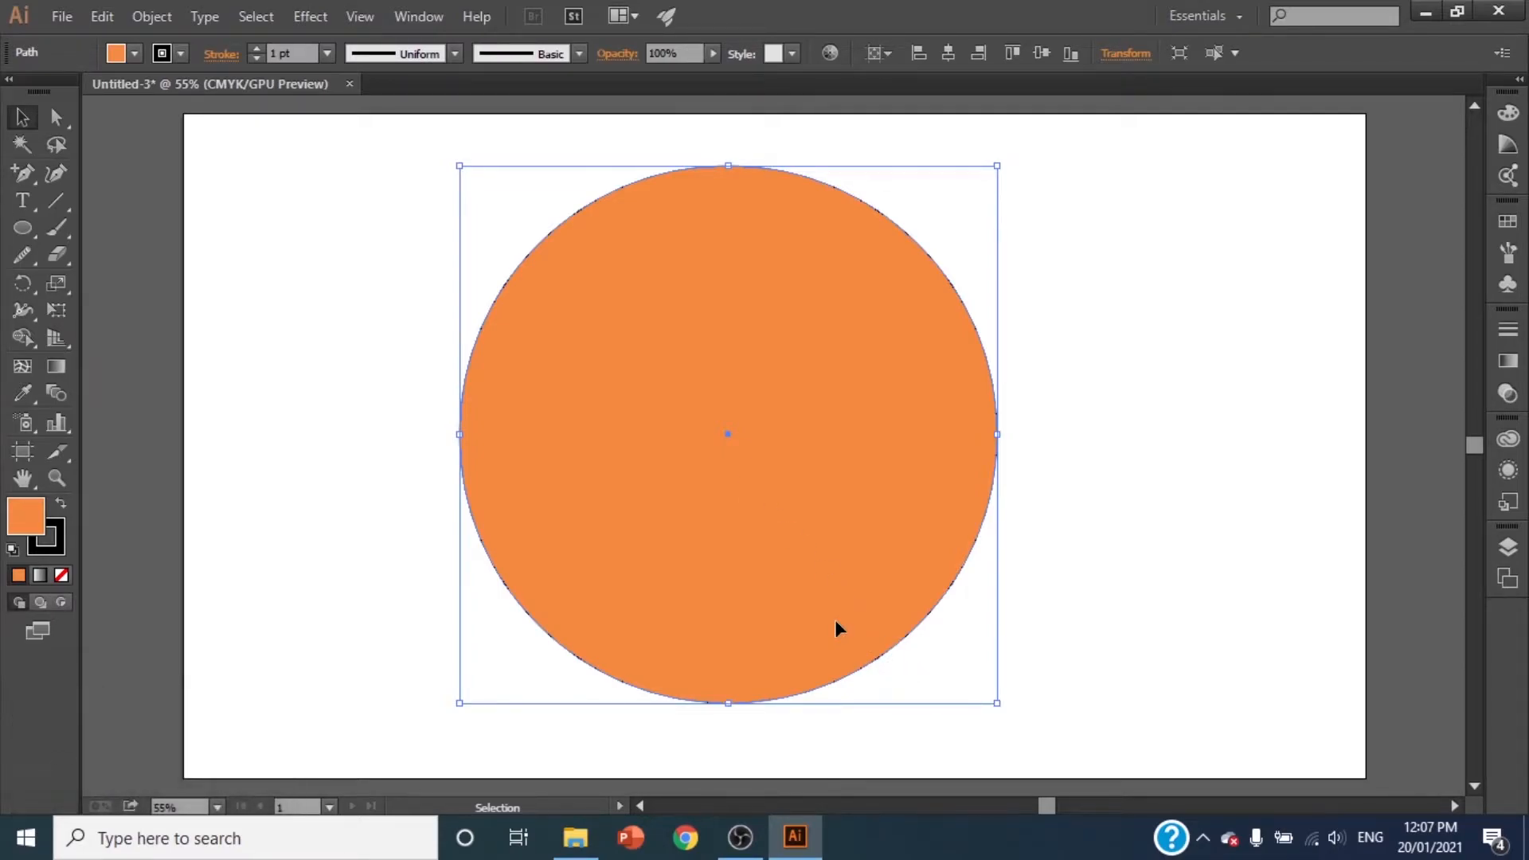
Step: Draw a closed two-peaked mountain outline with the Pen tool inside the circle's upper-left area, making the left peak taller
{"action": "left_click", "coordinate": [14, 175]}
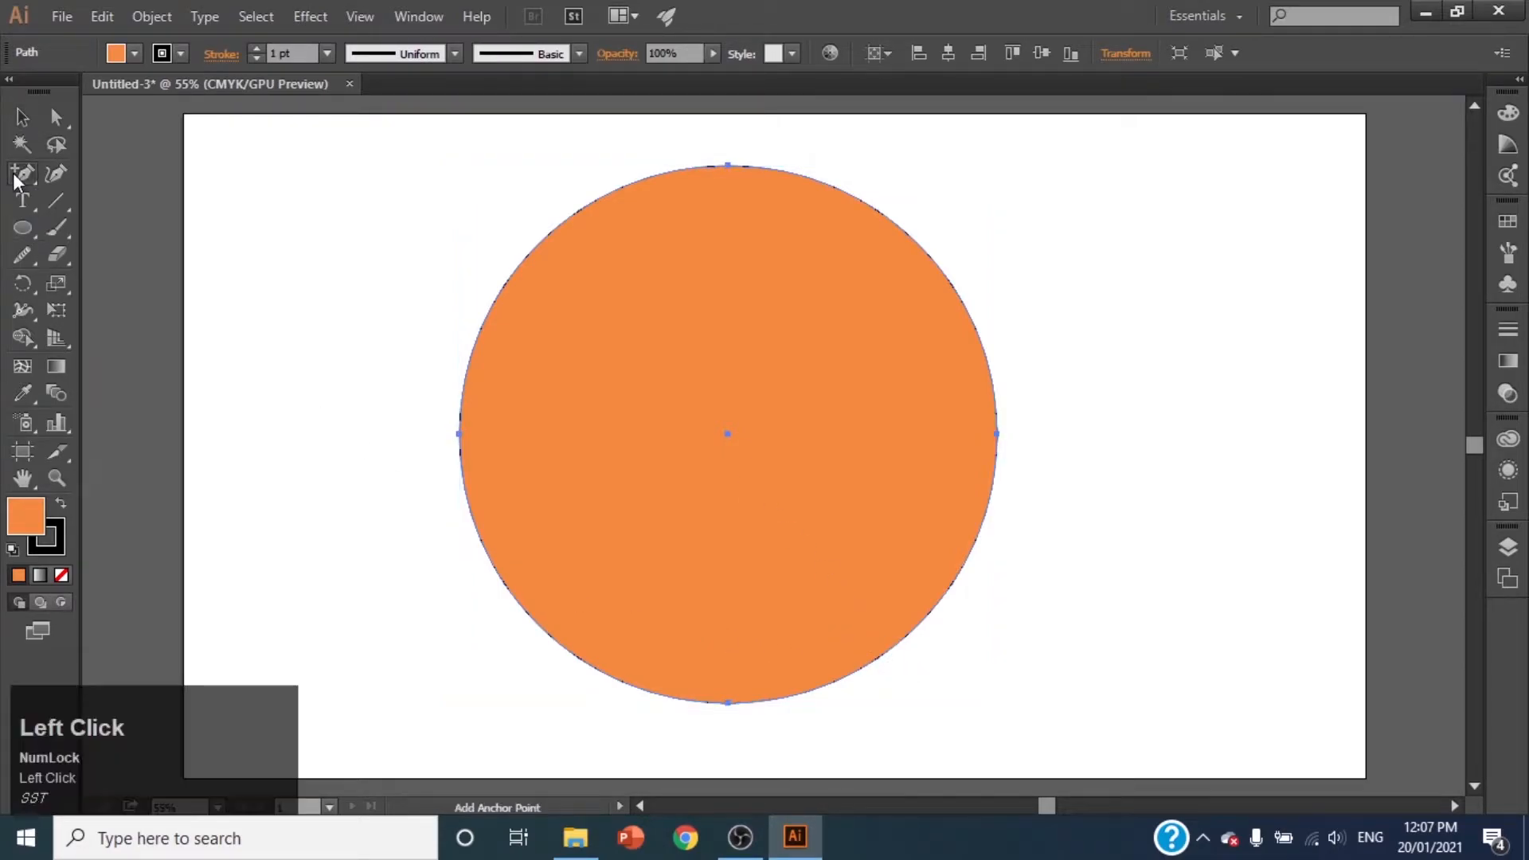
{"action": "right_click", "coordinate": [12, 174]}
{"action": "left_click", "coordinate": [87, 176]}
{"action": "left_click", "coordinate": [561, 434]}
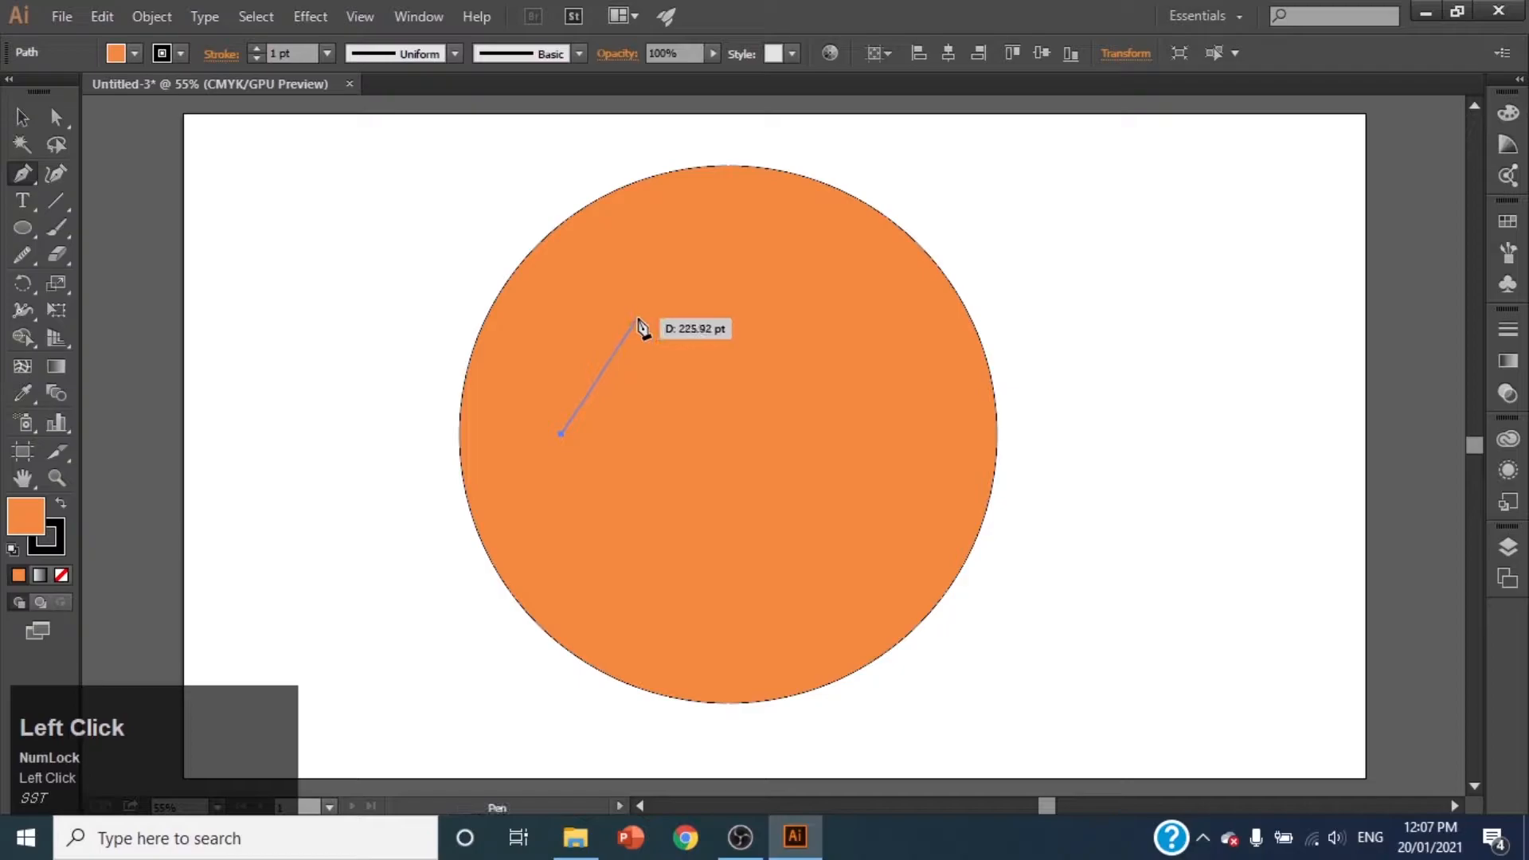
{"action": "left_click", "coordinate": [645, 295]}
{"action": "left_click", "coordinate": [681, 357]}
{"action": "left_click", "coordinate": [709, 324]}
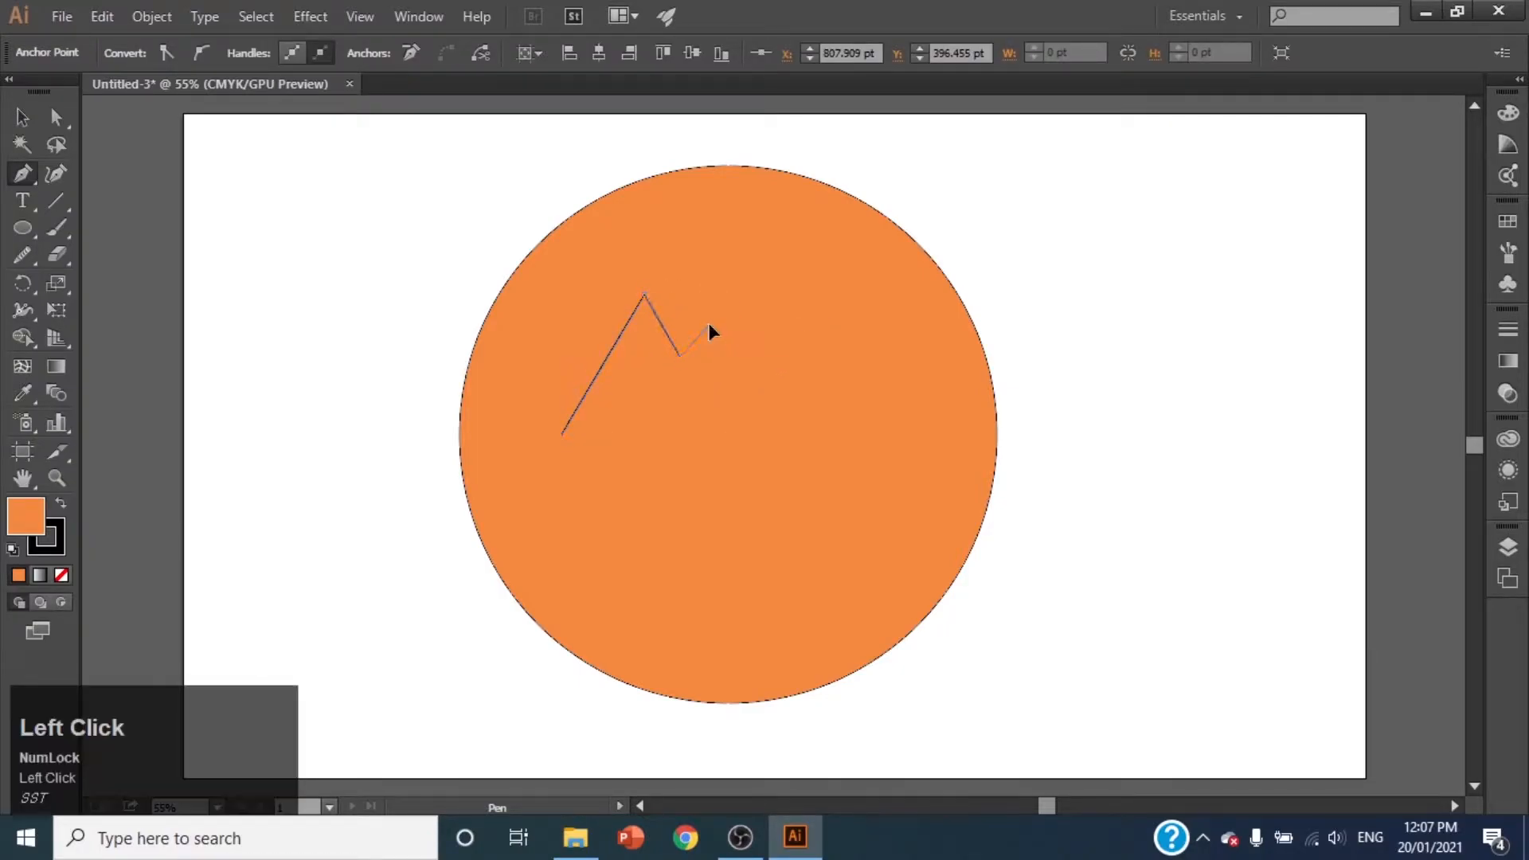
{"action": "left_click", "coordinate": [791, 444]}
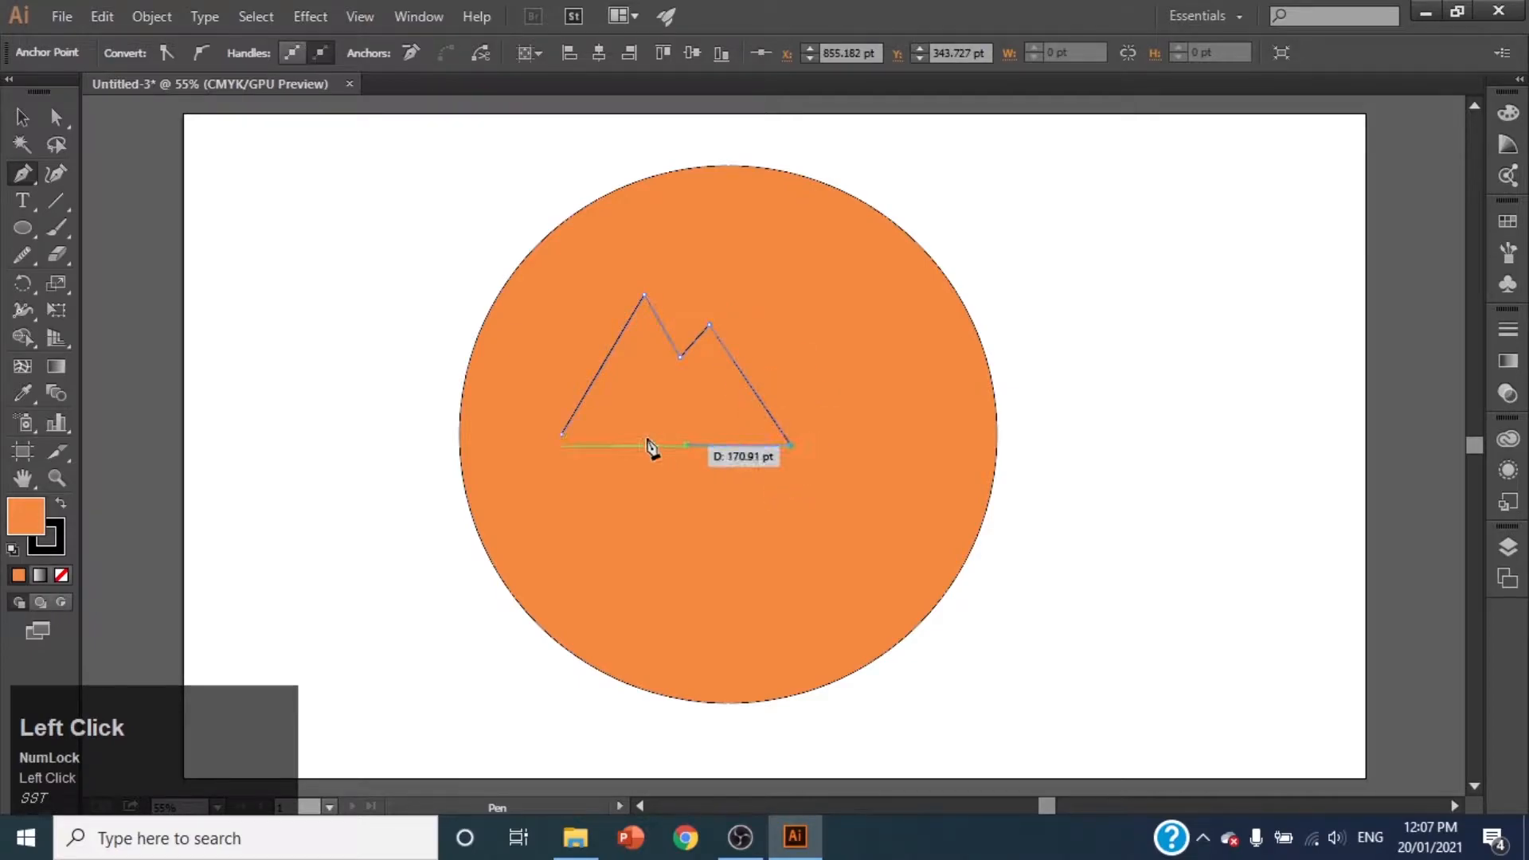
{"action": "left_click", "coordinate": [564, 436]}
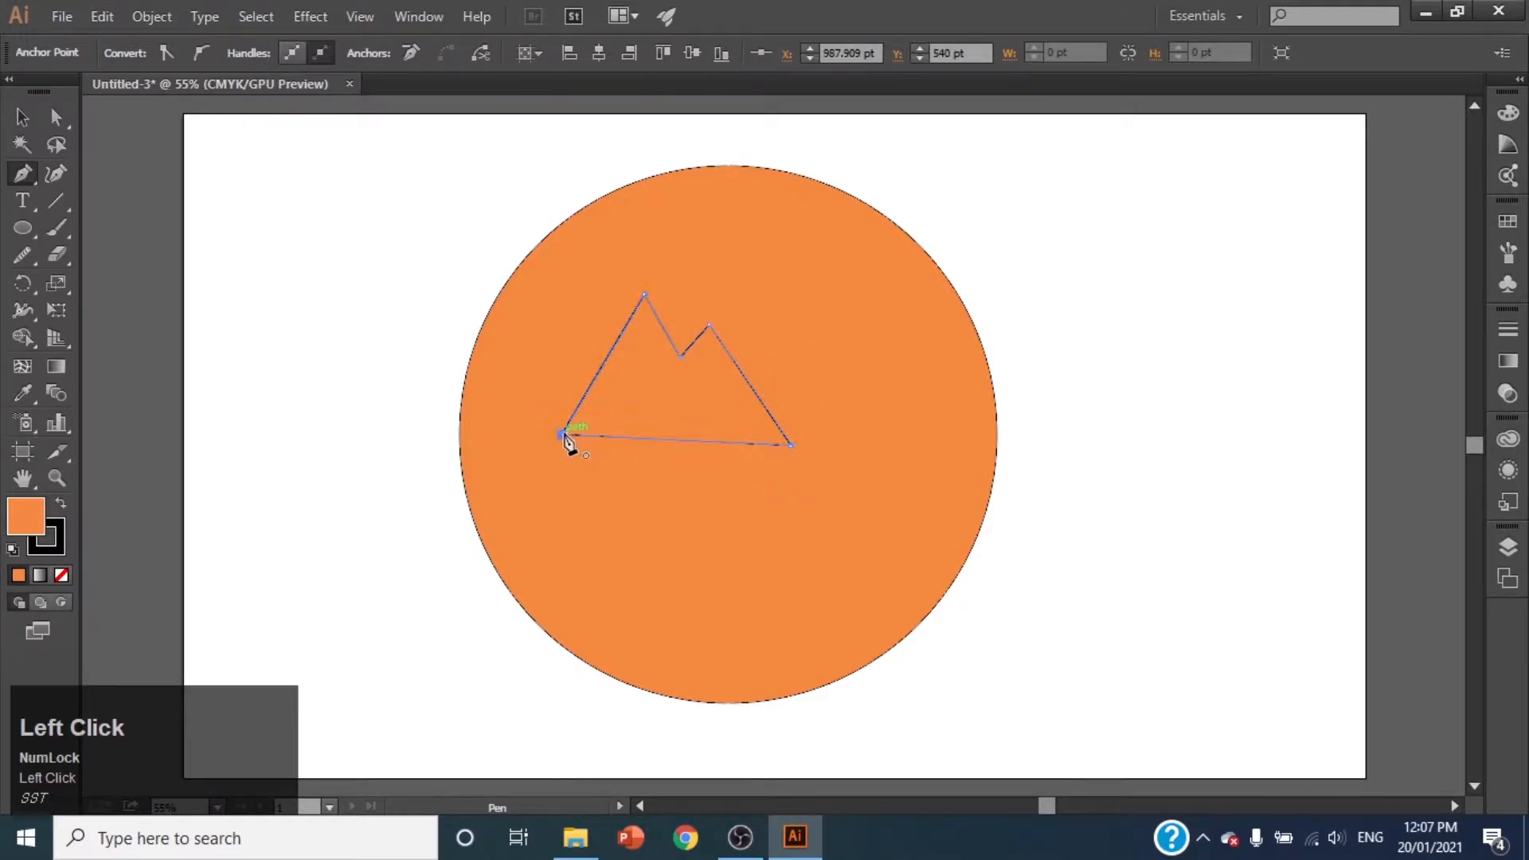
Step: Fill the two-peaked mountain shape with grey 87807B
{"action": "double_click", "coordinate": [21, 518]}
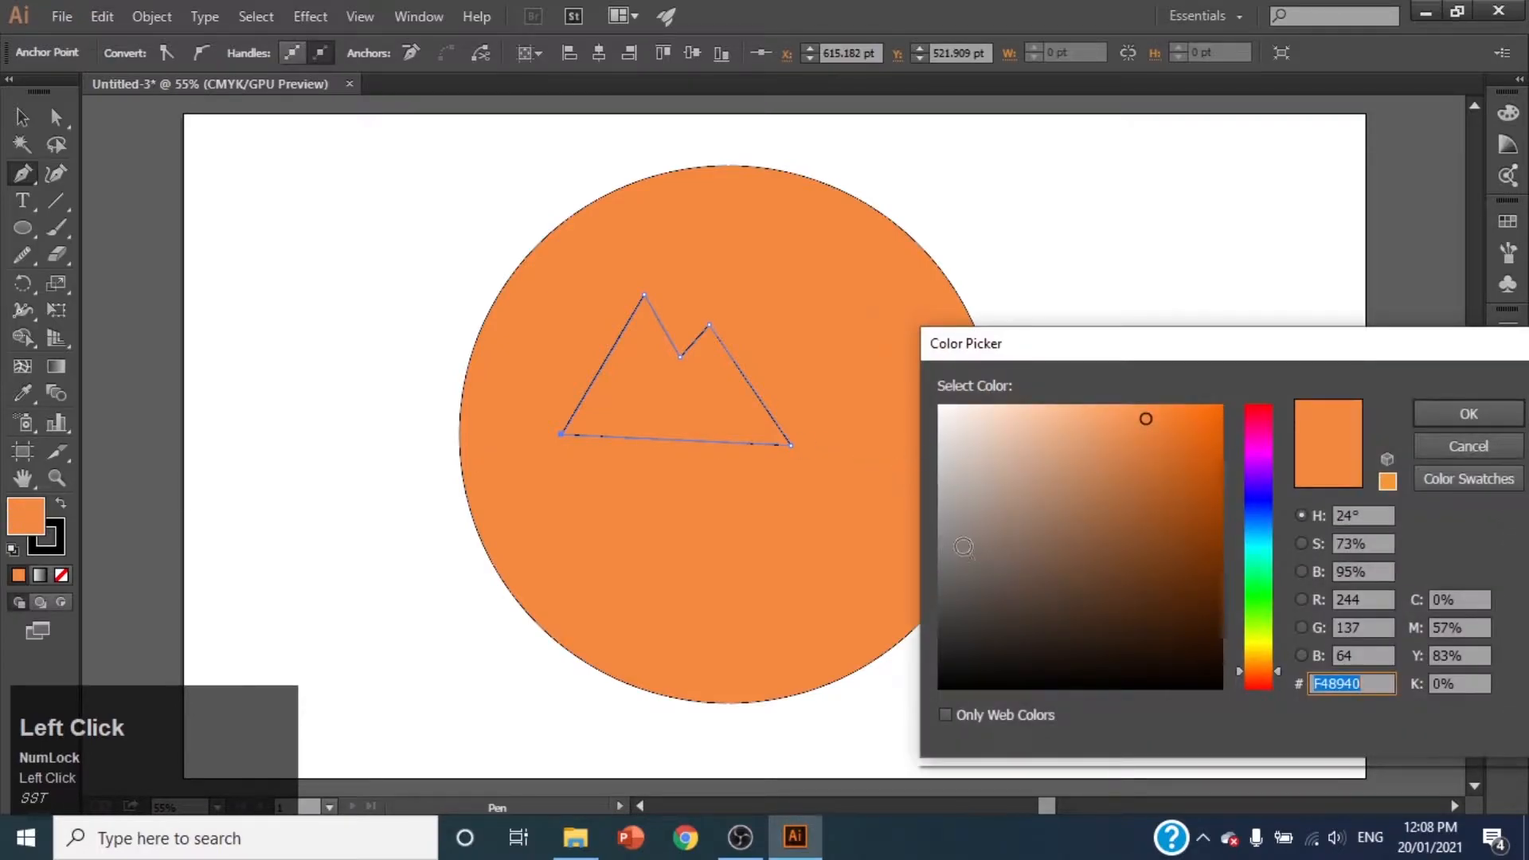
{"action": "left_click", "coordinate": [966, 538]}
{"action": "left_click", "coordinate": [1445, 415]}
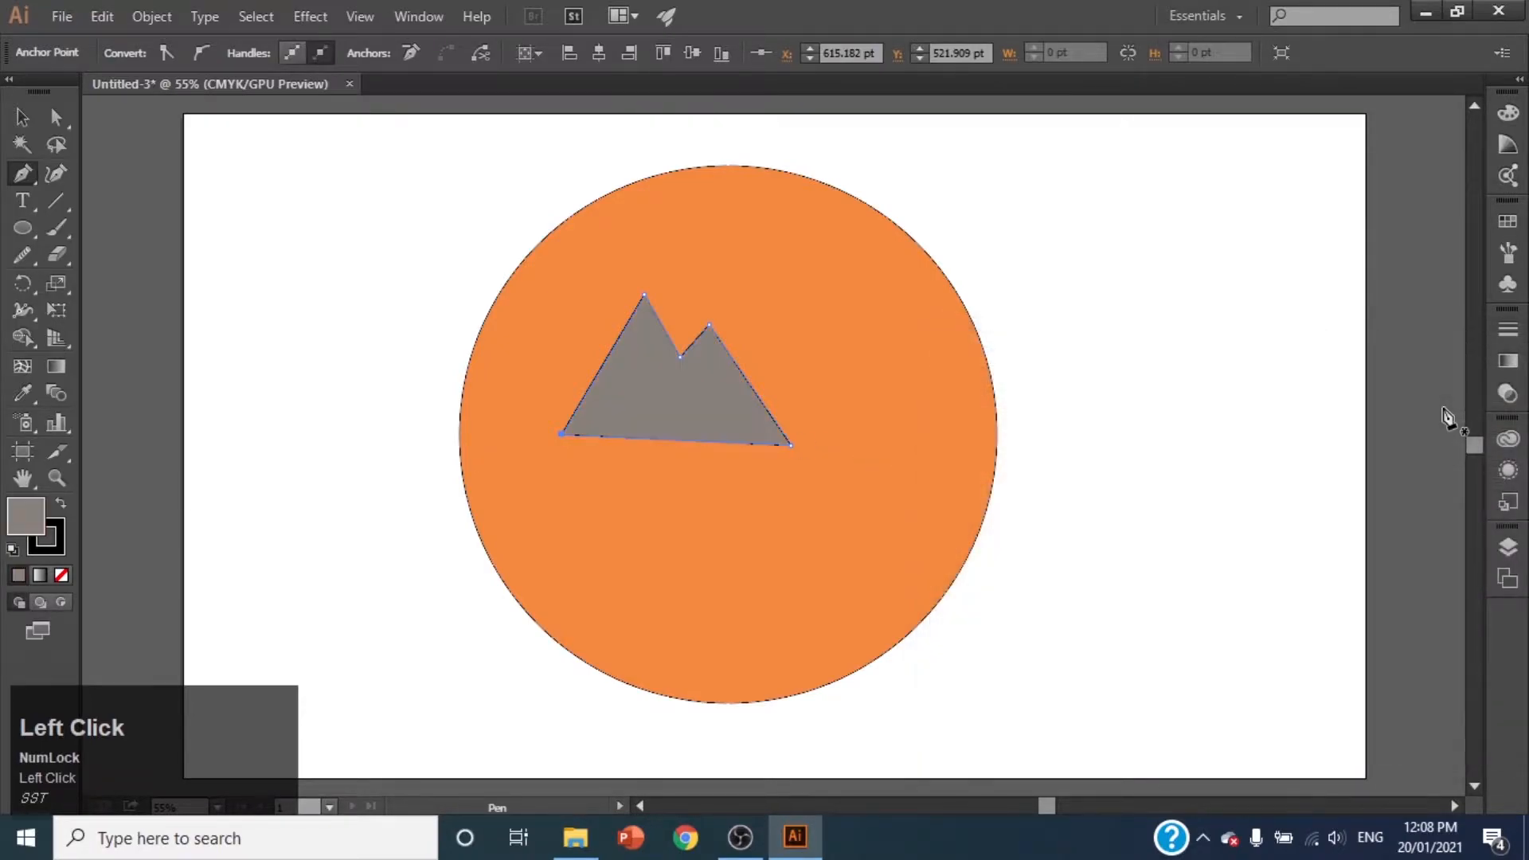
{"action": "key", "text": "ctrl+z"}
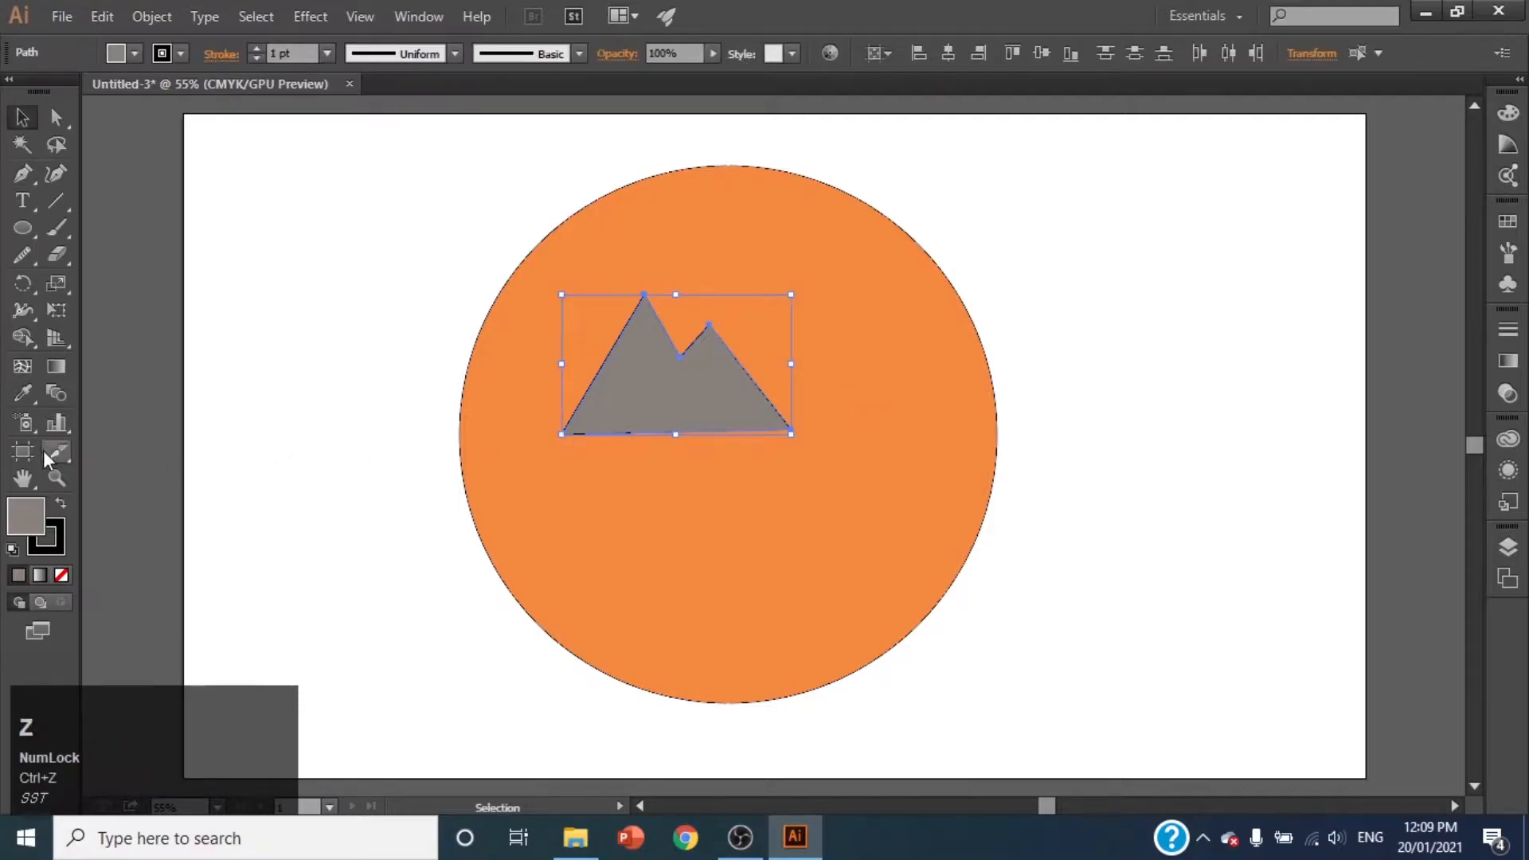
Step: Remove the mountain's stroke and change its fill to a darker brownish grey
{"action": "left_click", "coordinate": [68, 487]}
{"action": "left_click_drag", "start_coordinate": [653, 383], "coordinate": [942, 471]}
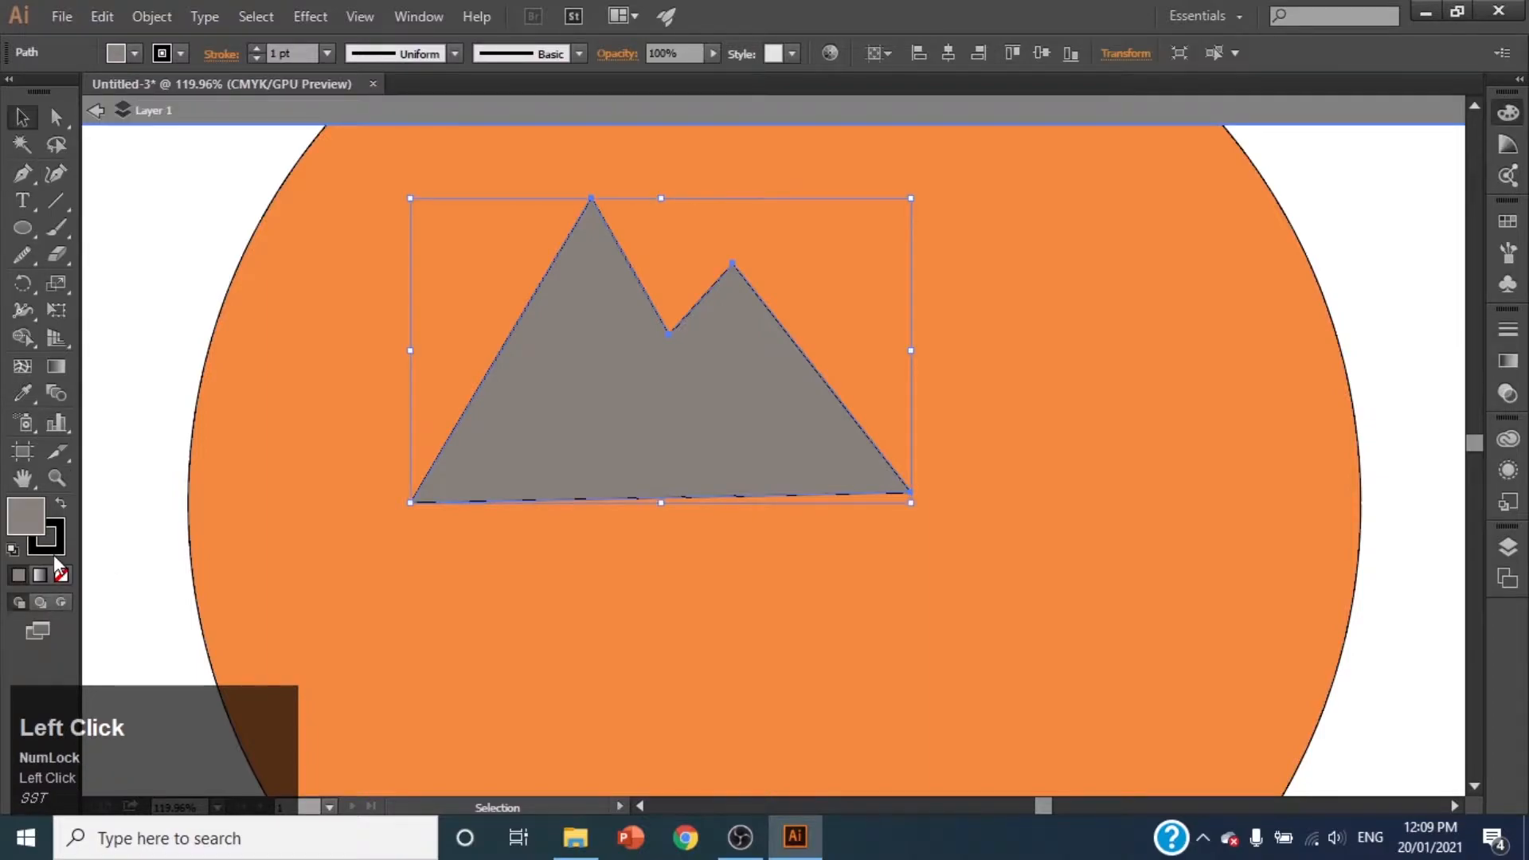
{"action": "left_click", "coordinate": [61, 573]}
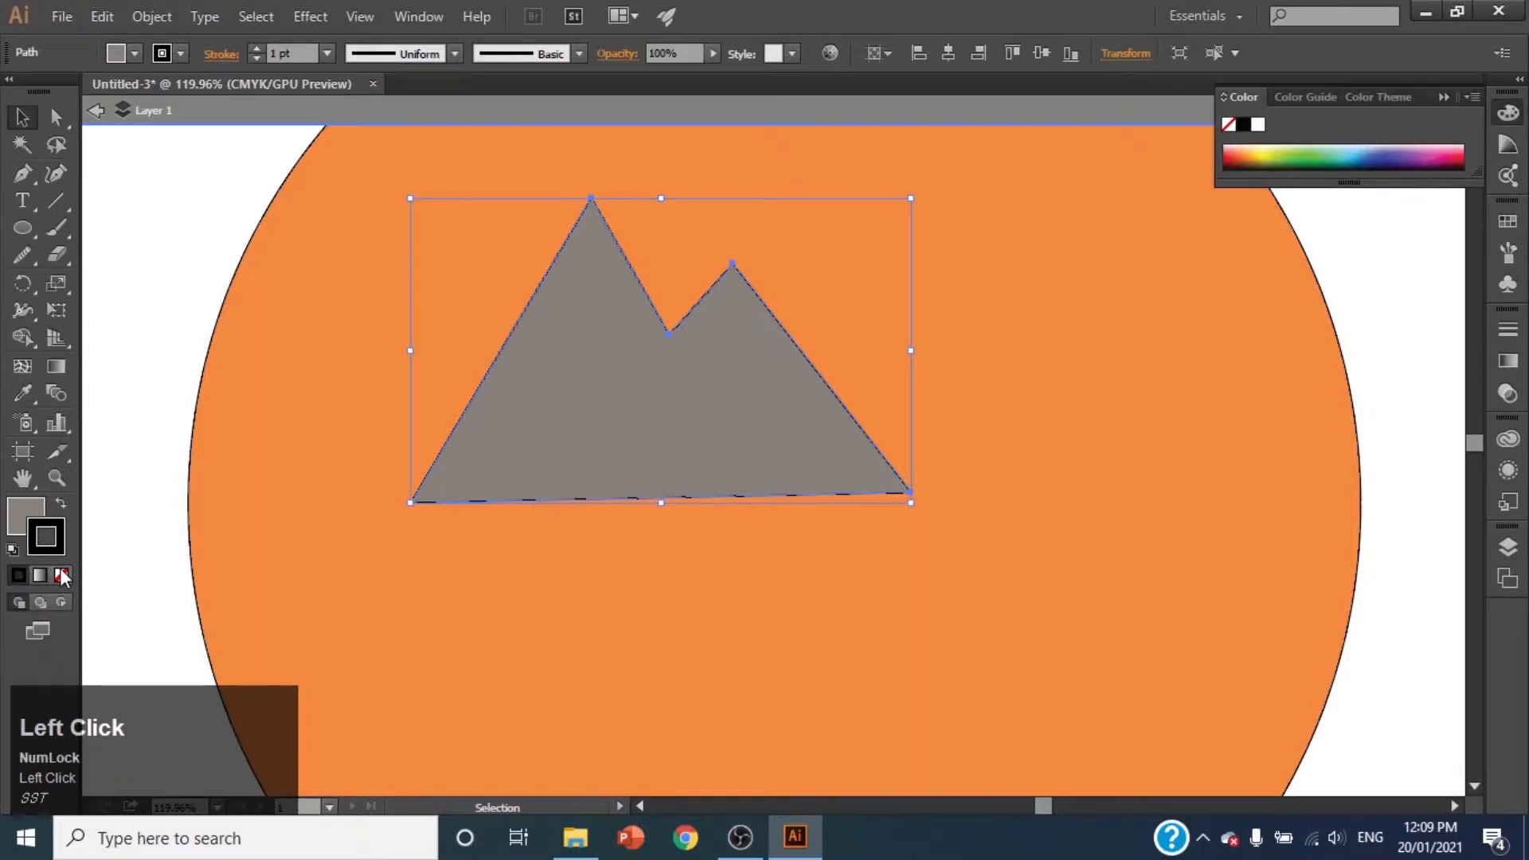
{"action": "double_click", "coordinate": [27, 528]}
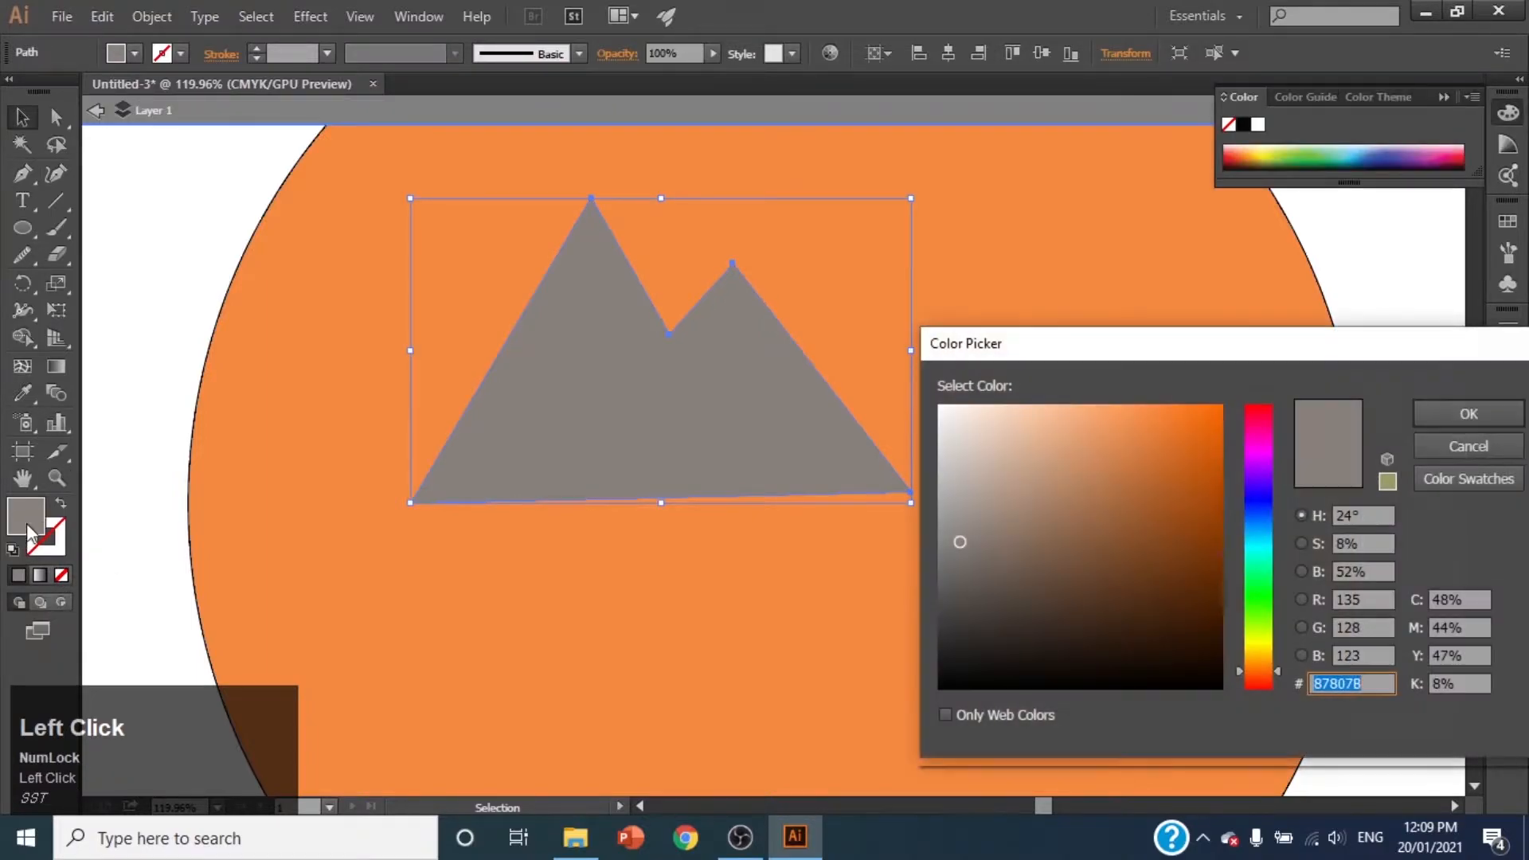
{"action": "left_click", "coordinate": [973, 561]}
{"action": "left_click", "coordinate": [1468, 413]}
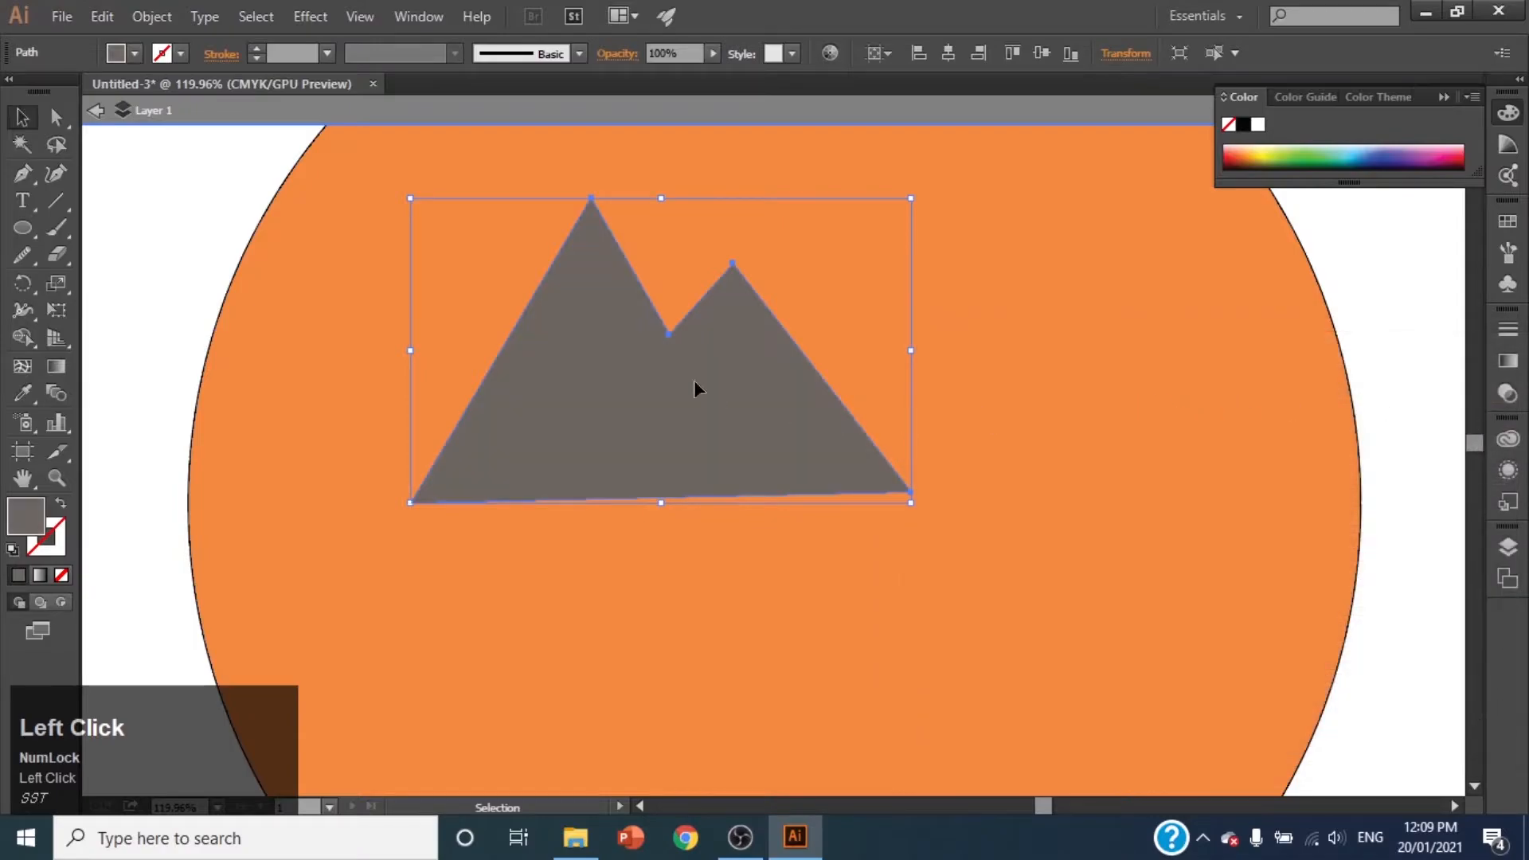
Step: Draw a closed triangle with the Pen tool over the taller peak's left half, from base corner to summit and straight down to the base
{"action": "left_click", "coordinate": [28, 172]}
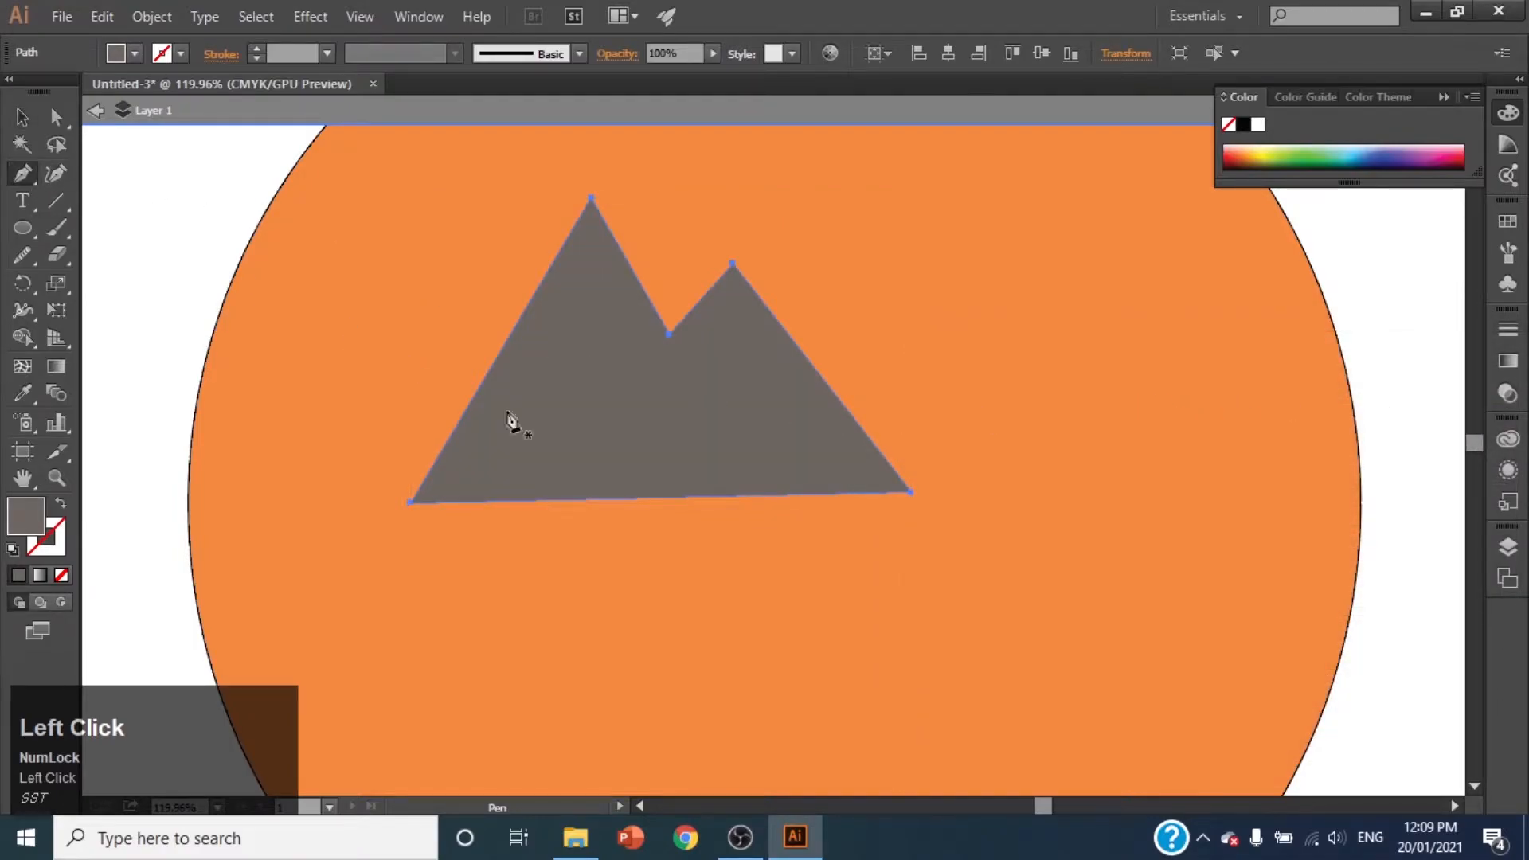
{"action": "key", "text": "shift"}
{"action": "left_click", "coordinate": [410, 504], "text": "shift"}
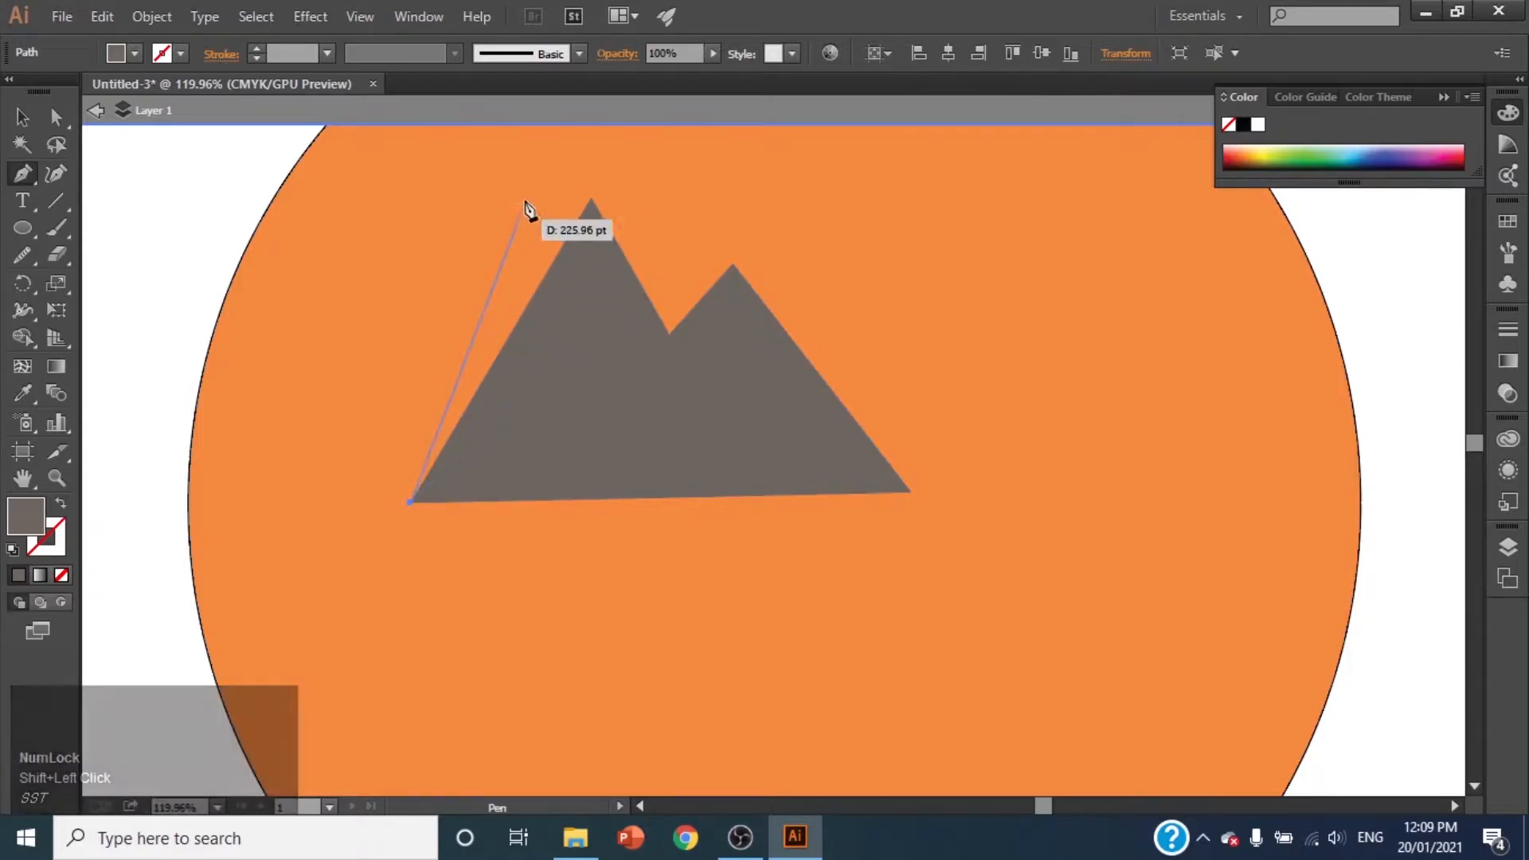
{"action": "left_click", "coordinate": [591, 200]}
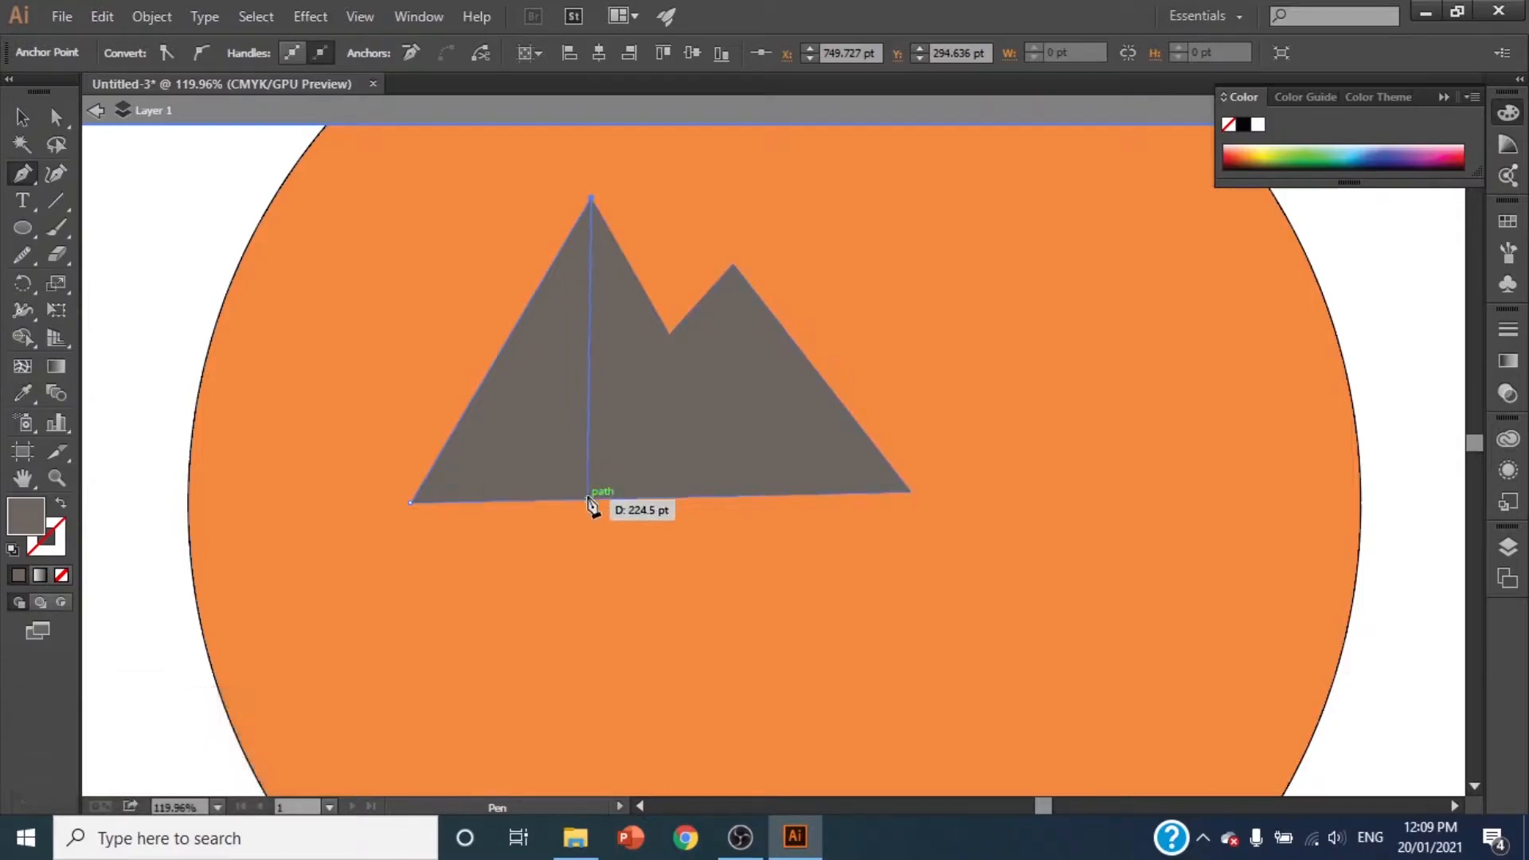
{"action": "left_click", "coordinate": [590, 502]}
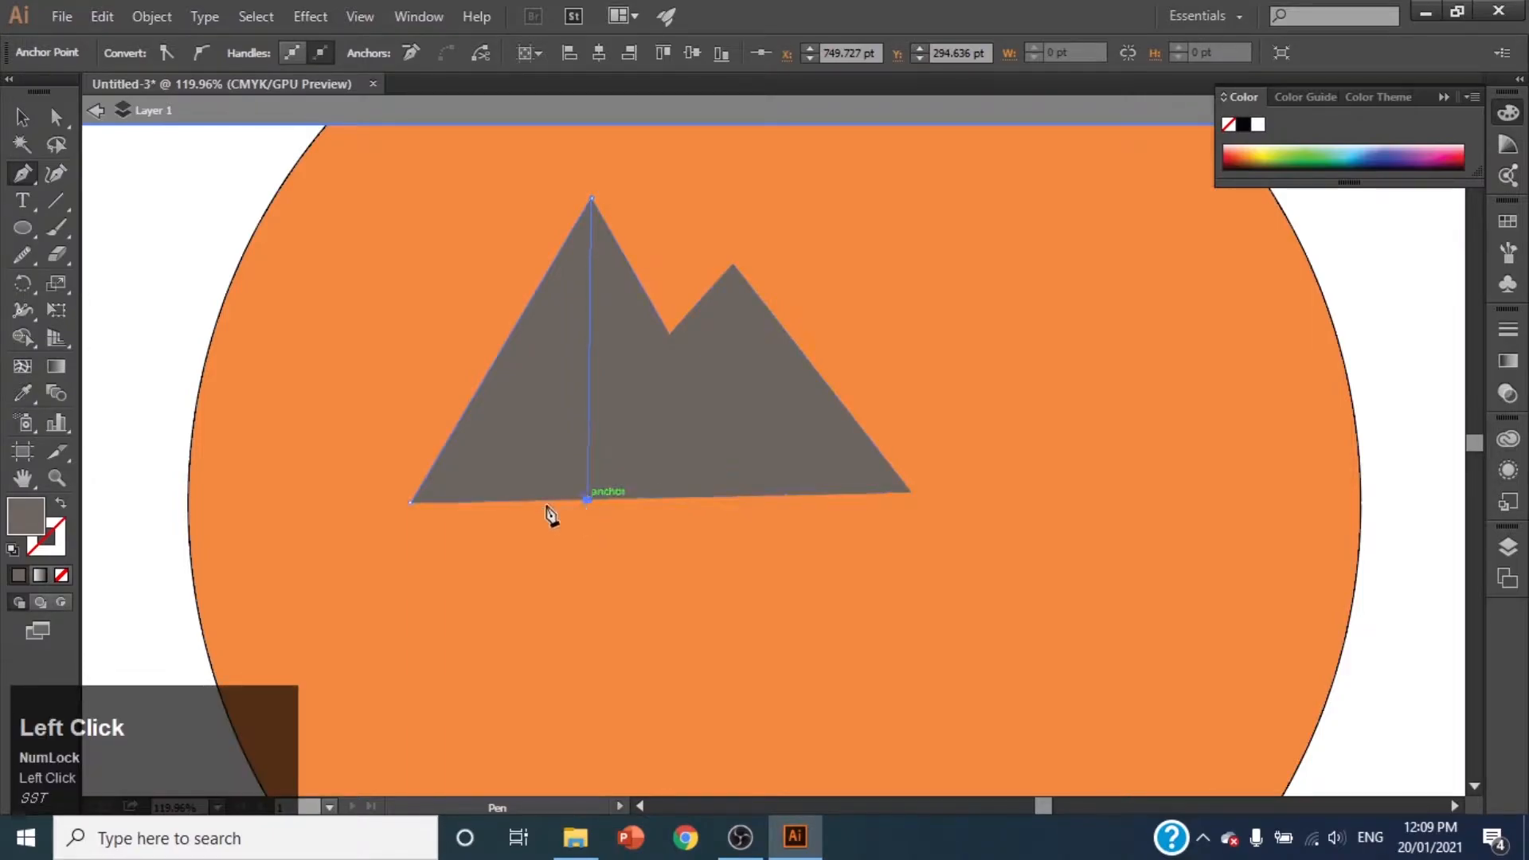
{"action": "left_click", "coordinate": [409, 503]}
Step: Fill the triangle on the taller peak's left half with lighter grey 8C8784
{"action": "double_click", "coordinate": [23, 516]}
{"action": "left_click_drag", "start_coordinate": [965, 569], "coordinate": [956, 535]}
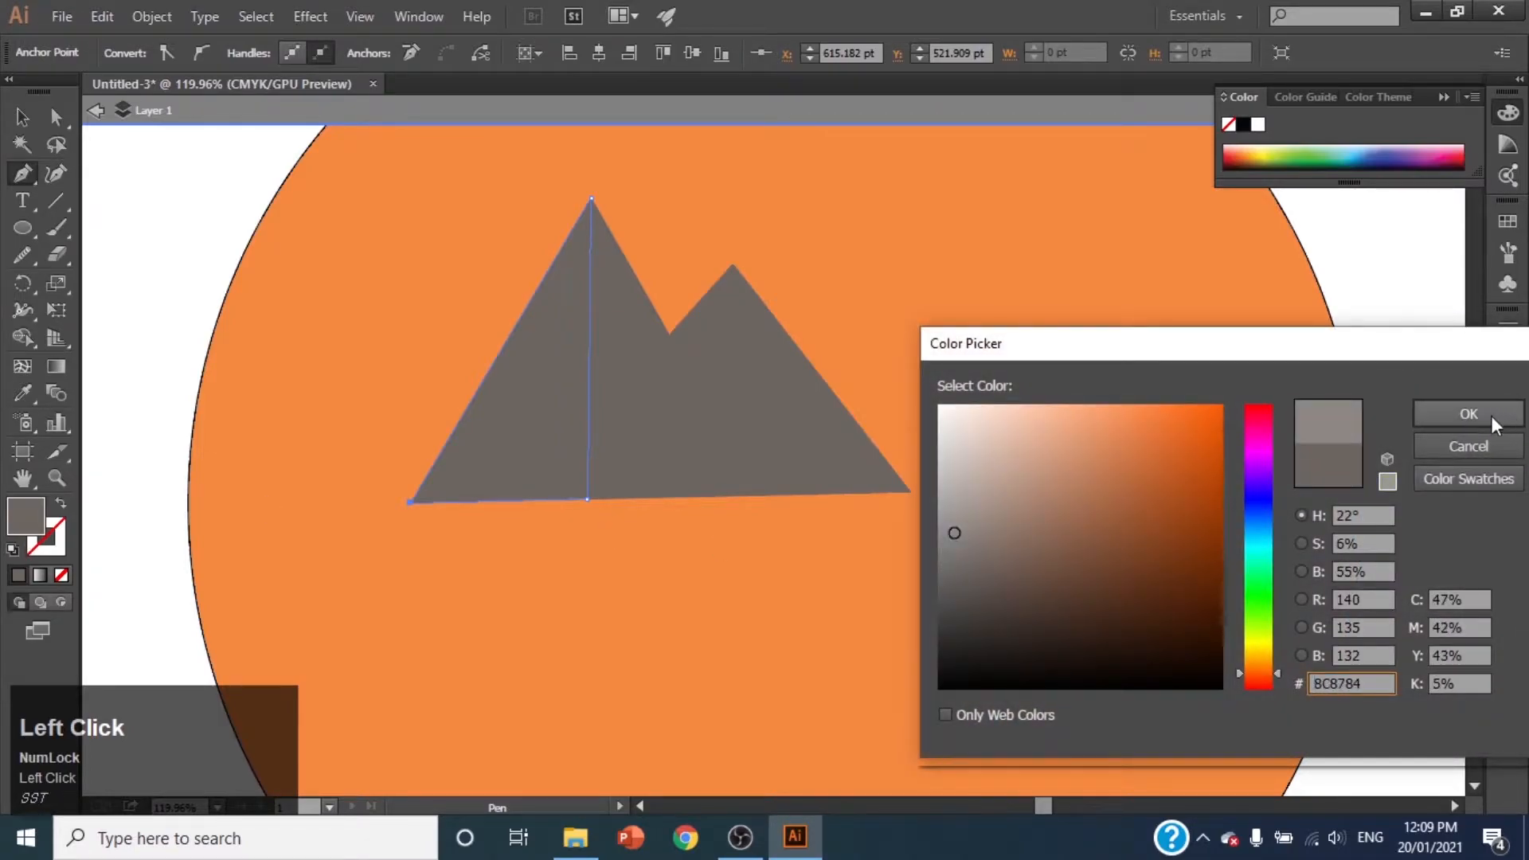
{"action": "left_click", "coordinate": [1494, 416]}
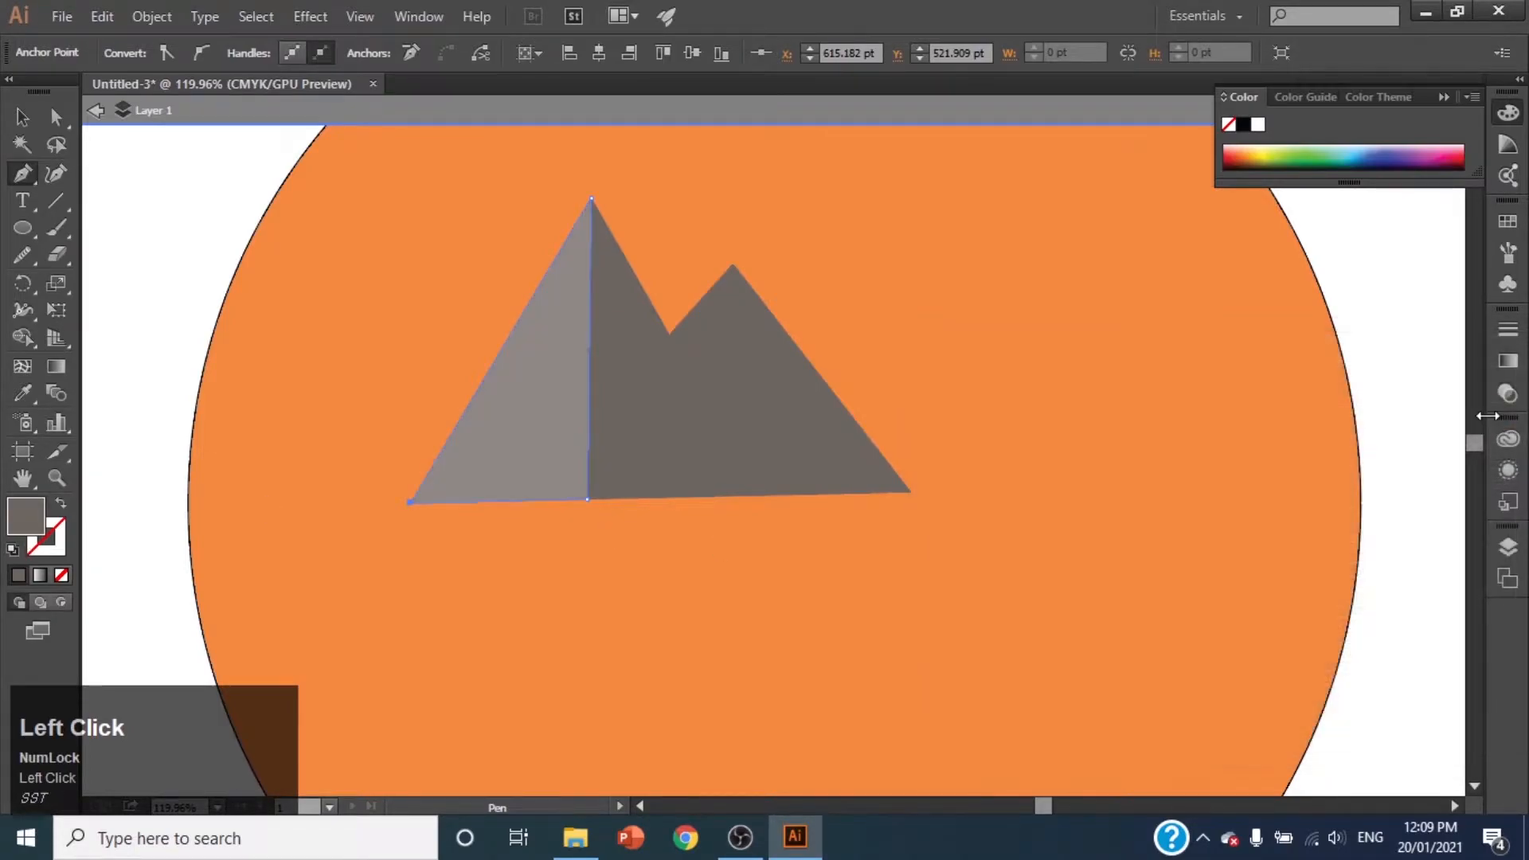
Step: Trace the smaller right peak as a closed four-sided Pen shape, from the valley over its summit and along the base
{"action": "left_click", "coordinate": [671, 334]}
{"action": "left_click", "coordinate": [743, 295], "text": "shift"}
{"action": "left_click", "coordinate": [732, 269]}
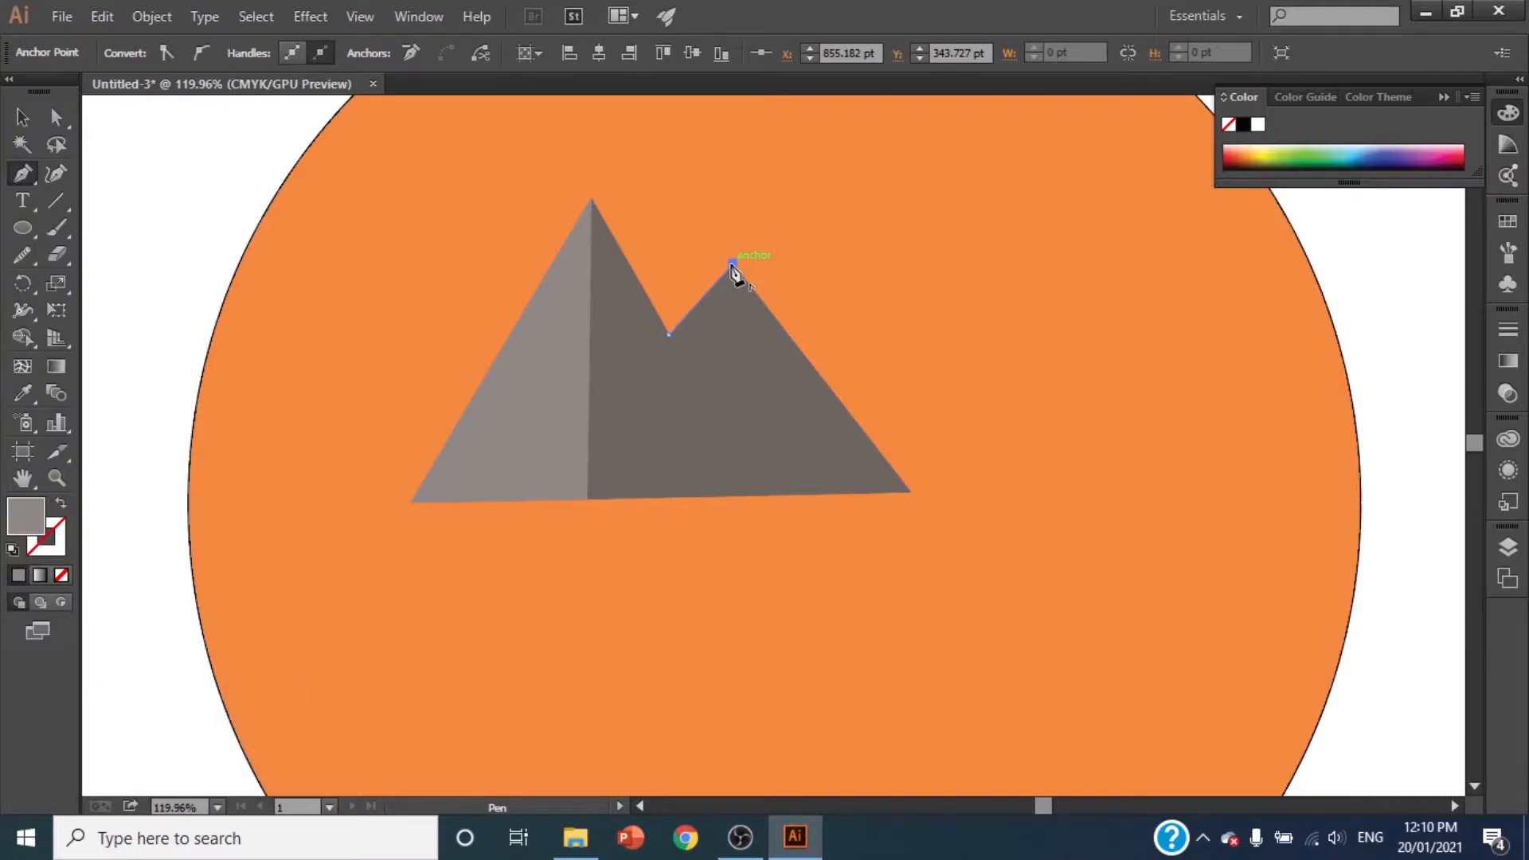
{"action": "left_click", "coordinate": [910, 493]}
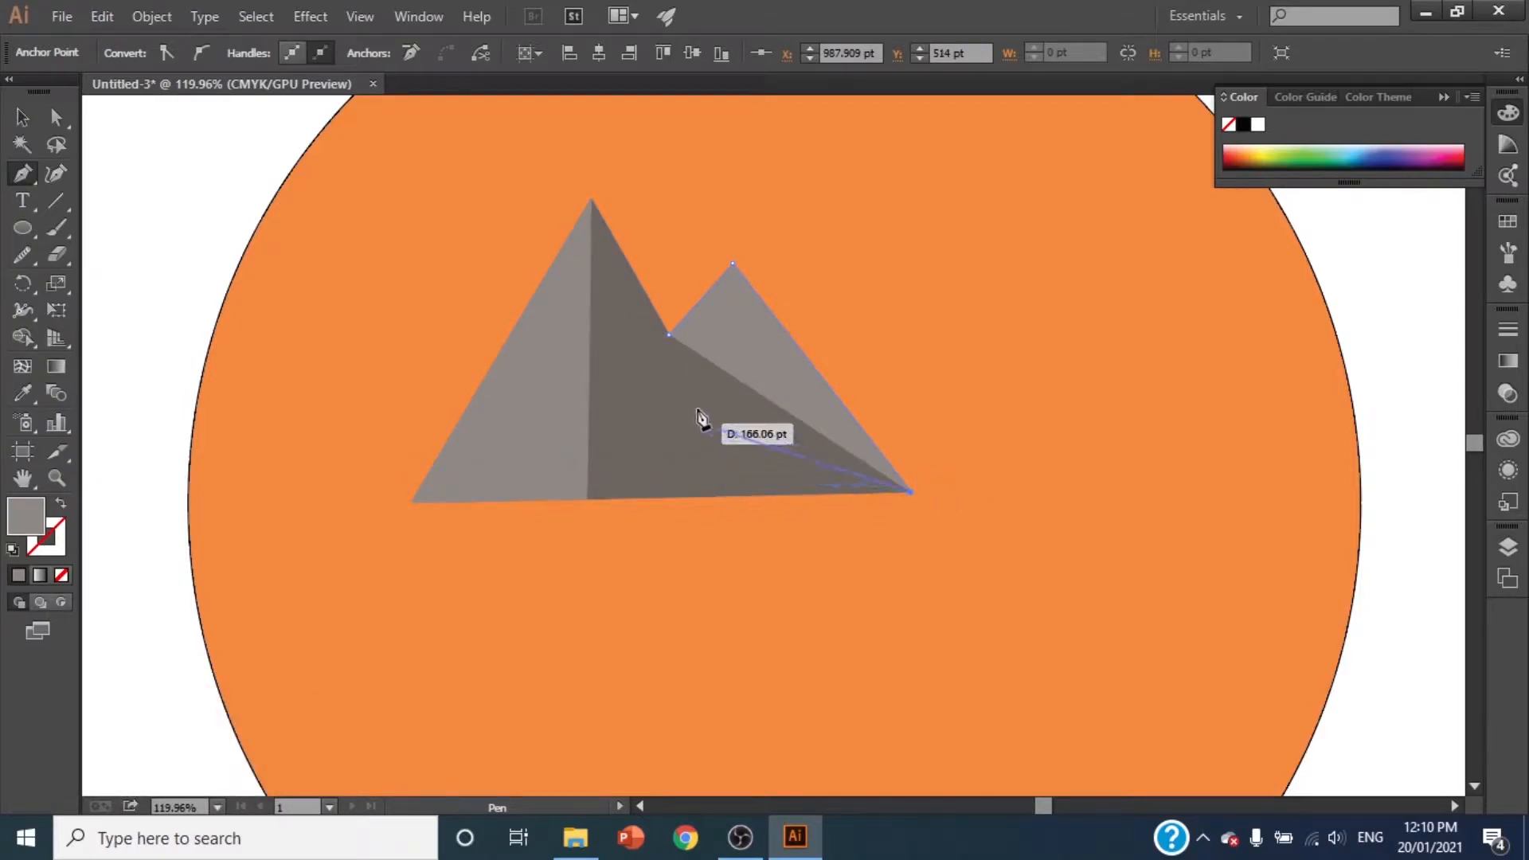
{"action": "left_click", "coordinate": [750, 502]}
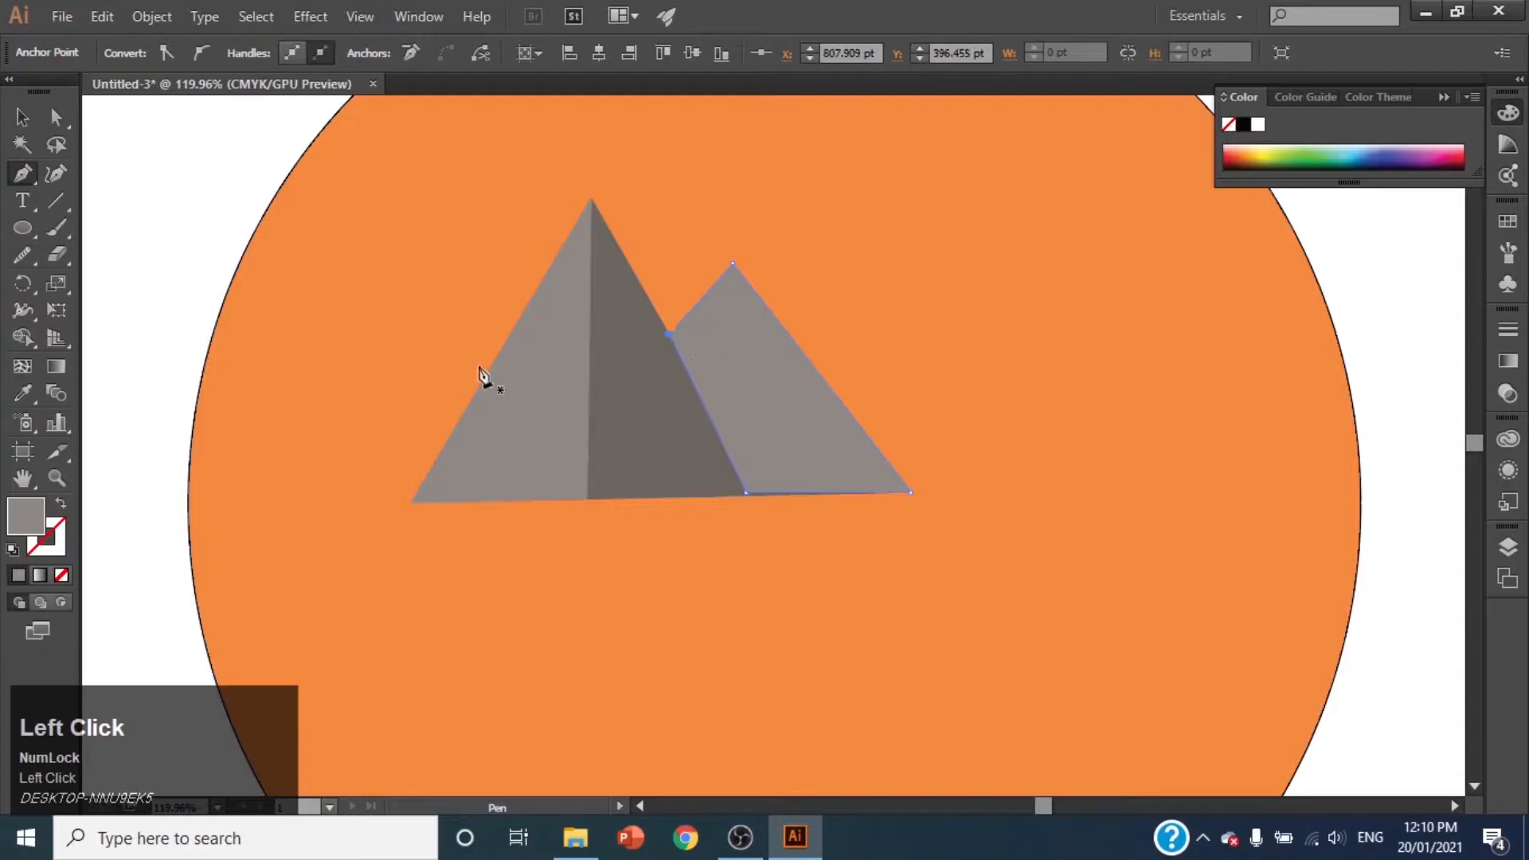
Step: Fill the smaller right peak's shape with dark brown 302926
{"action": "double_click", "coordinate": [32, 516]}
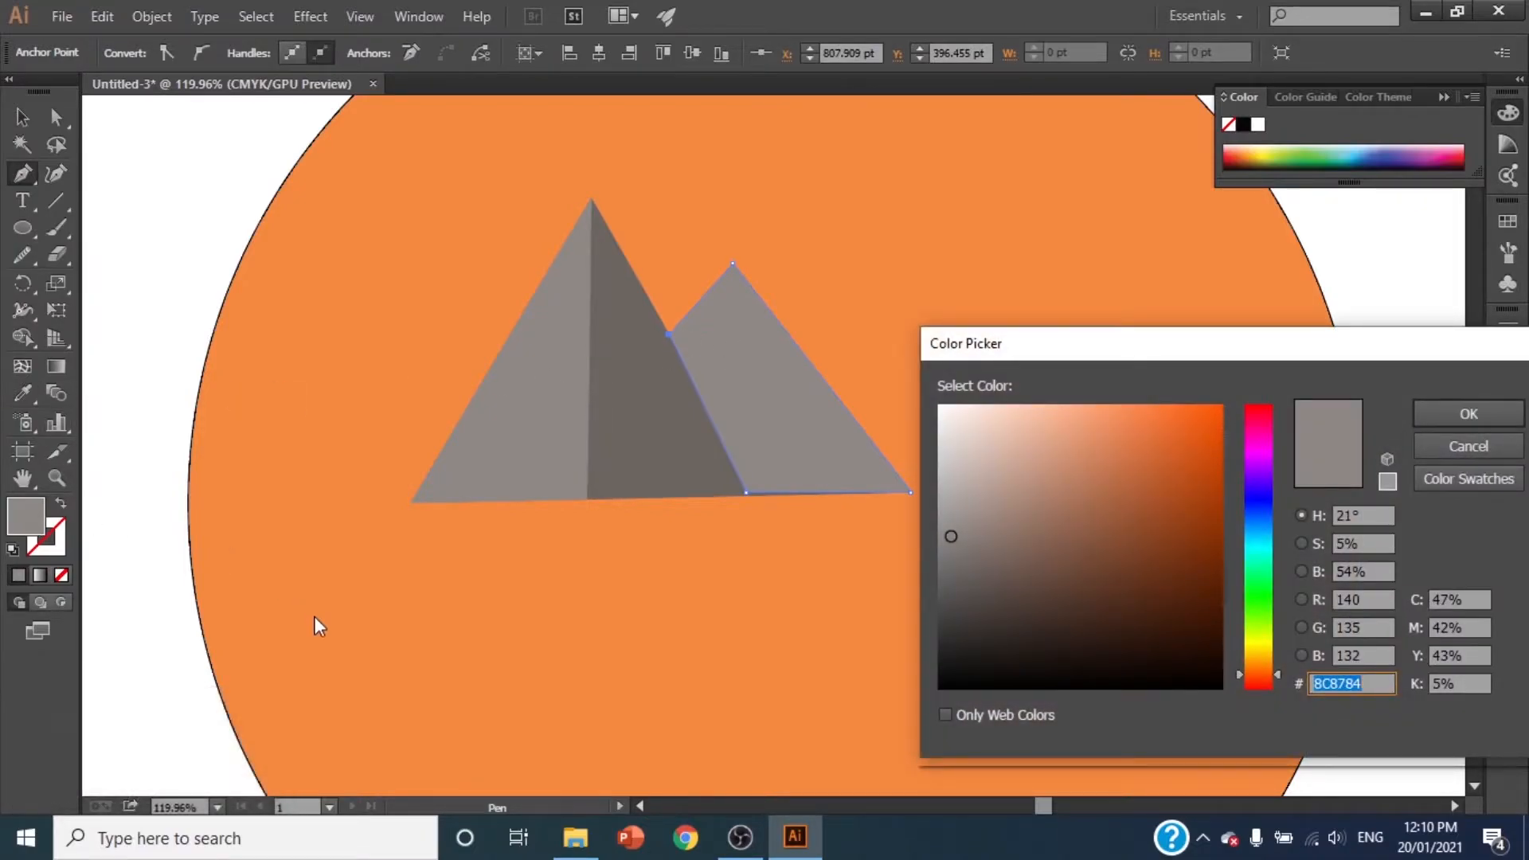
{"action": "left_click", "coordinate": [1000, 635]}
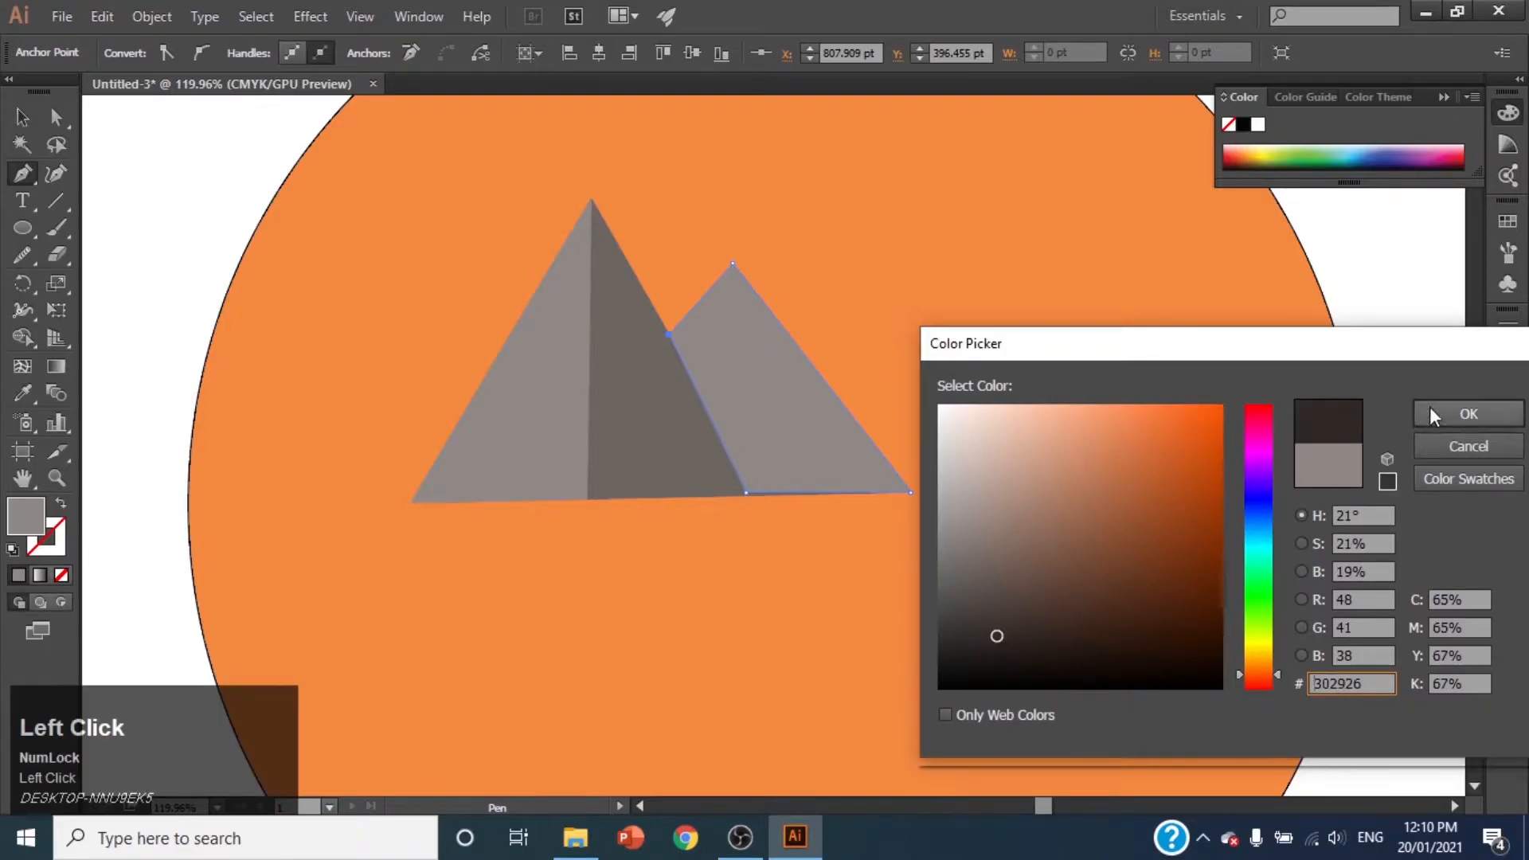
{"action": "left_click", "coordinate": [1431, 410]}
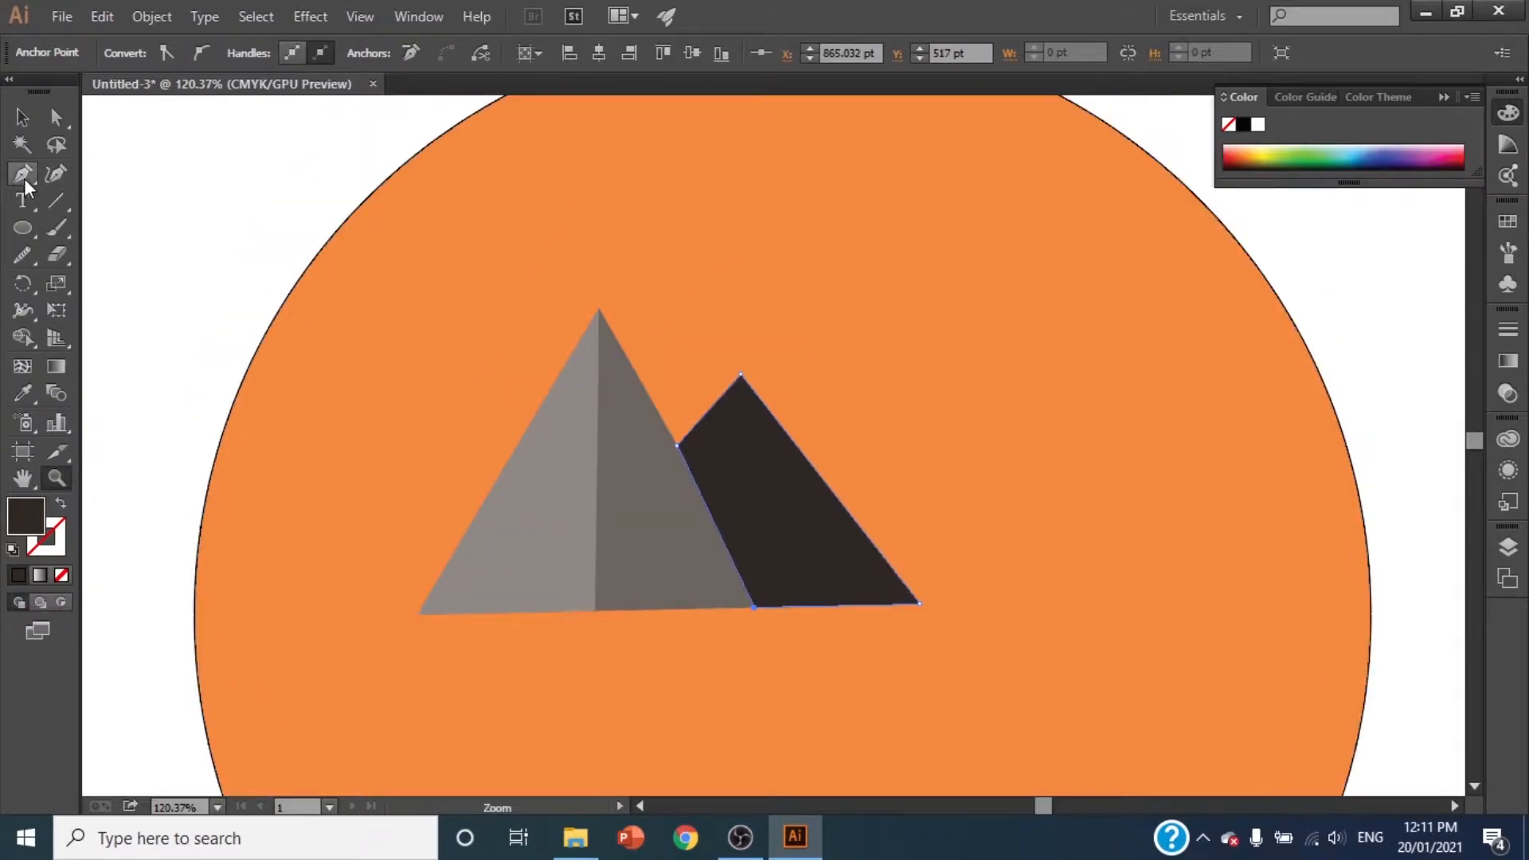
Step: Draw a closed jagged snowcap with the Pen tool over the taller peak's summit, zigzagging along its lower edge between both slopes
{"action": "left_click", "coordinate": [24, 179]}
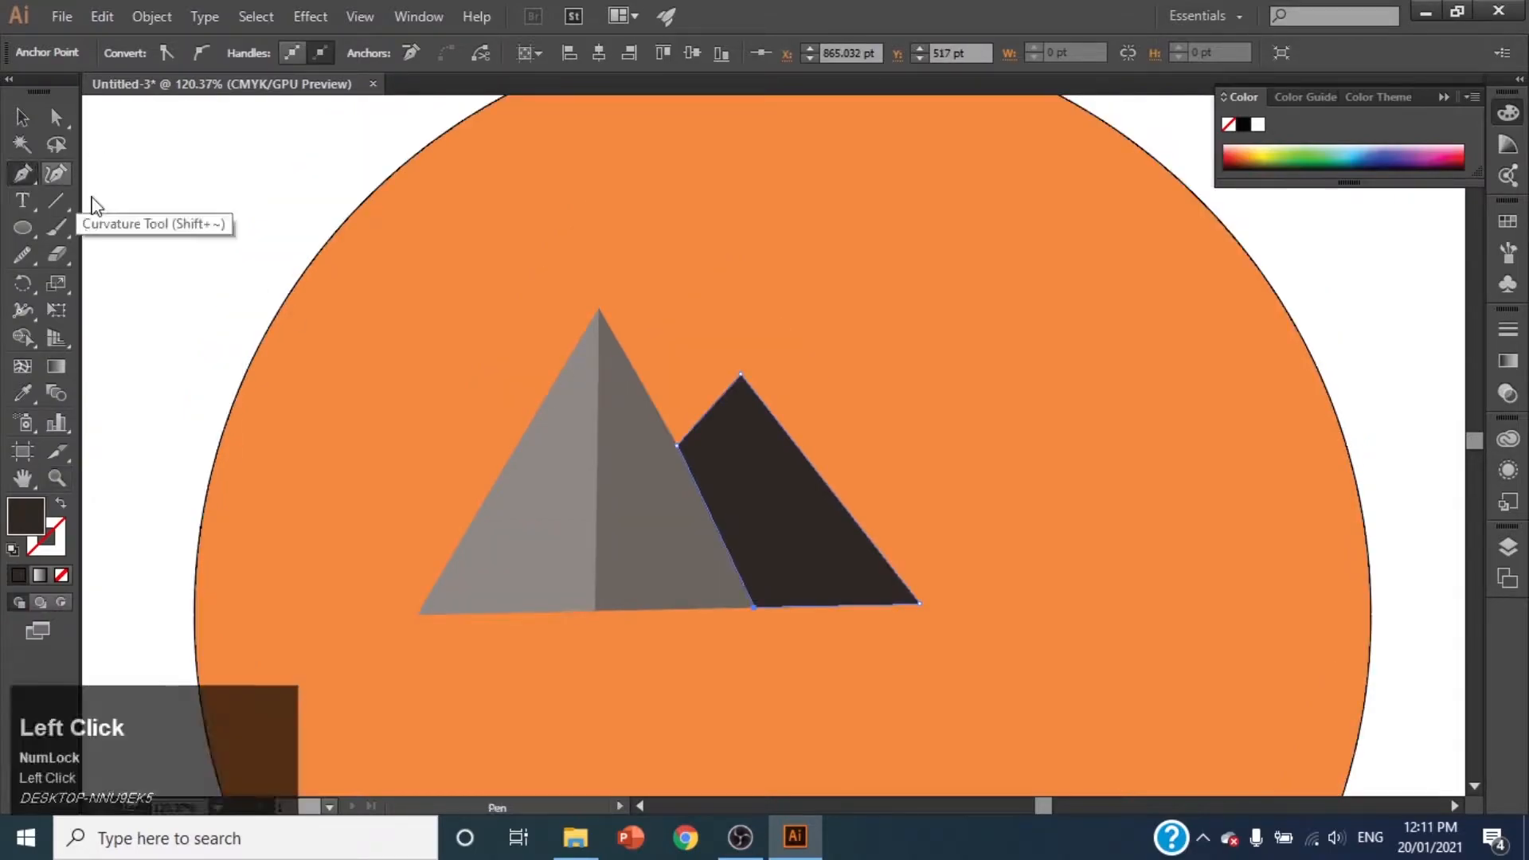
{"action": "left_click", "coordinate": [536, 413]}
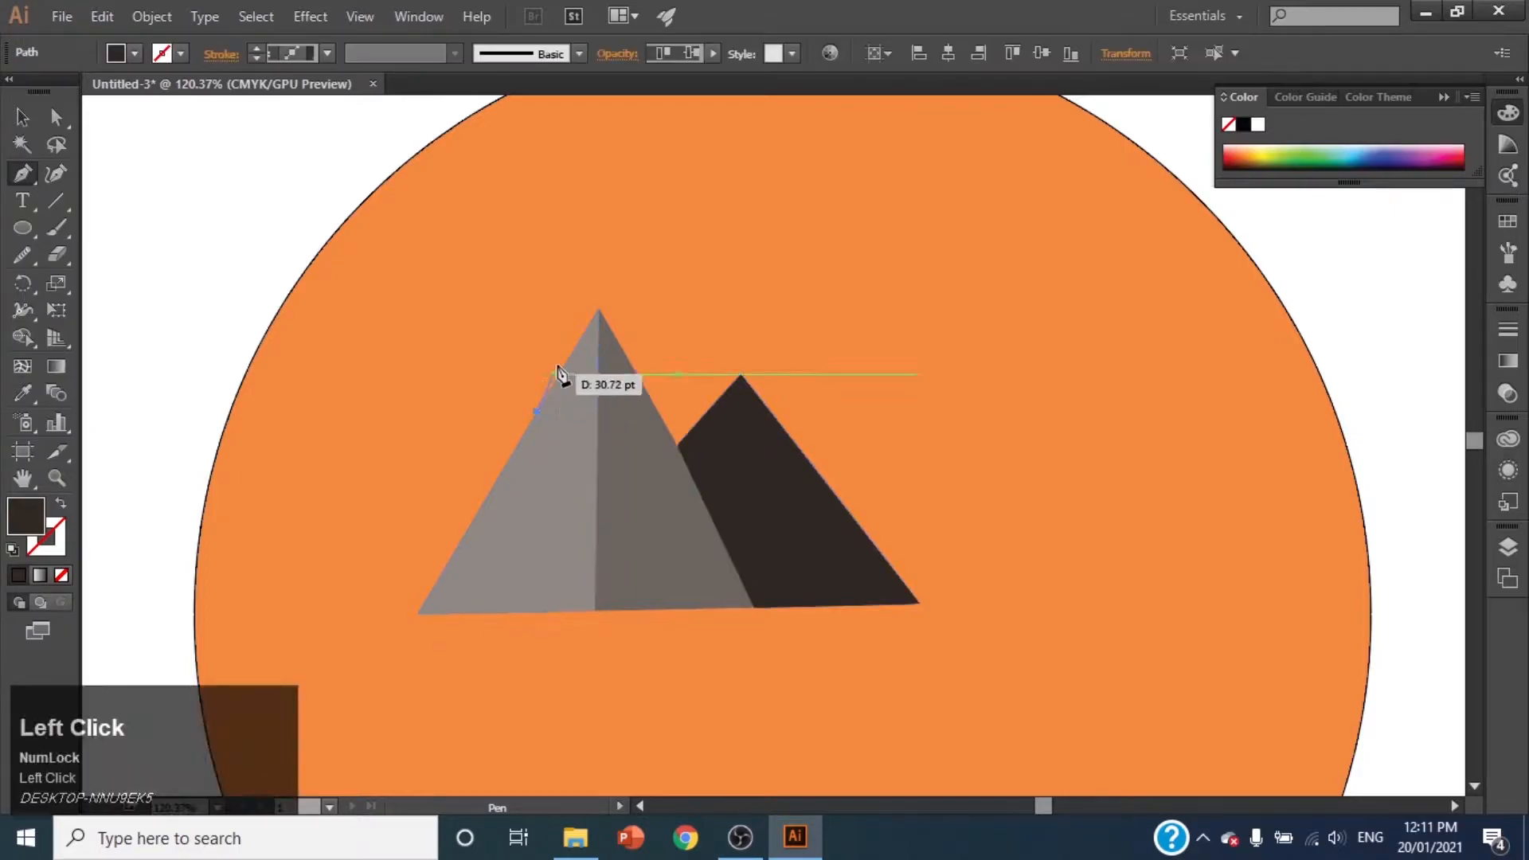
{"action": "left_click", "coordinate": [599, 309]}
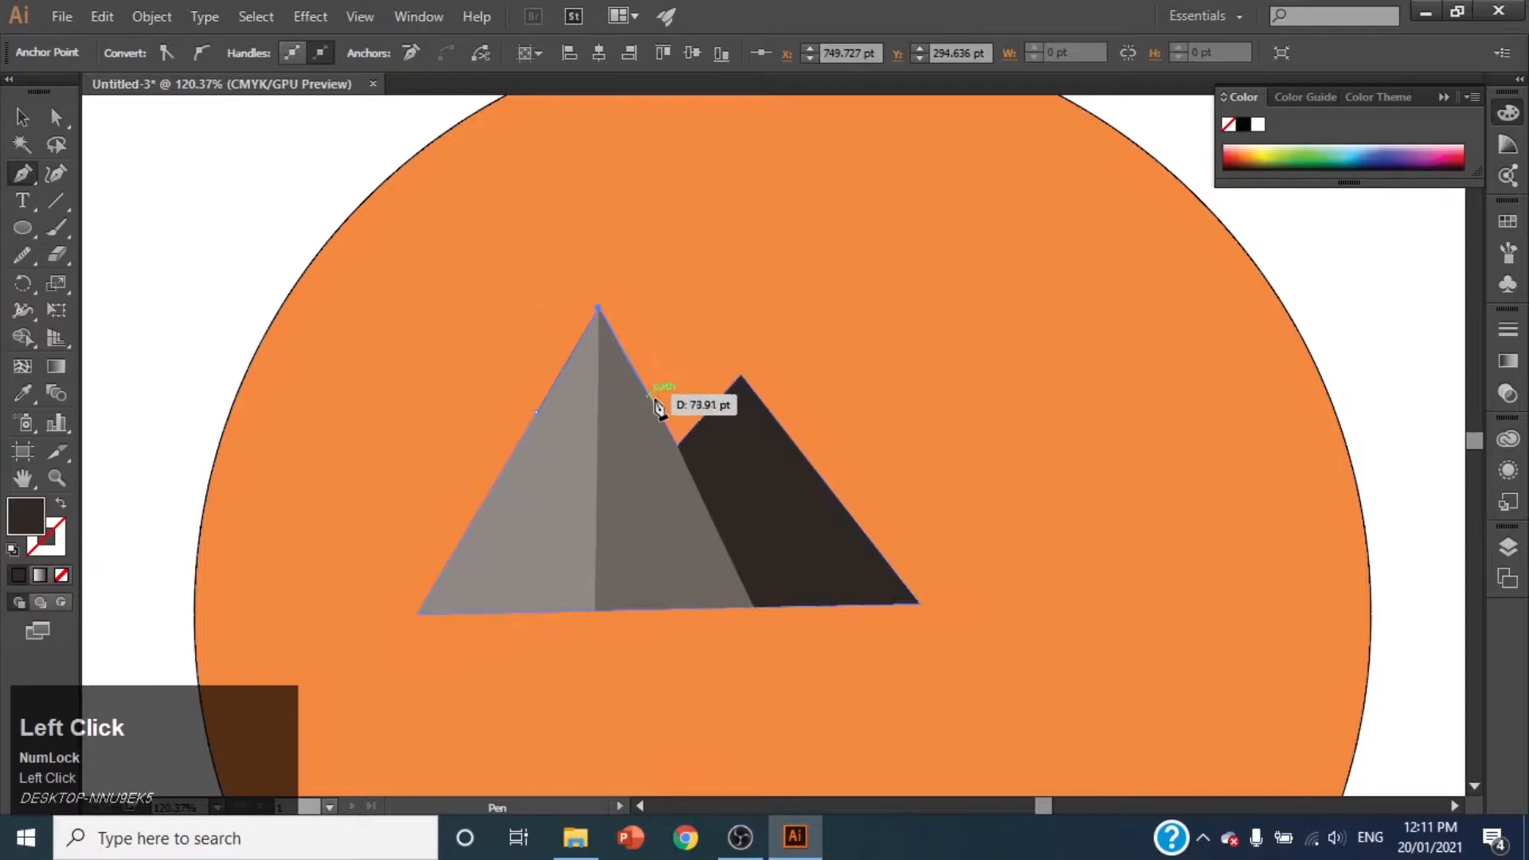
{"action": "left_click", "coordinate": [663, 419]}
{"action": "left_click", "coordinate": [624, 393]}
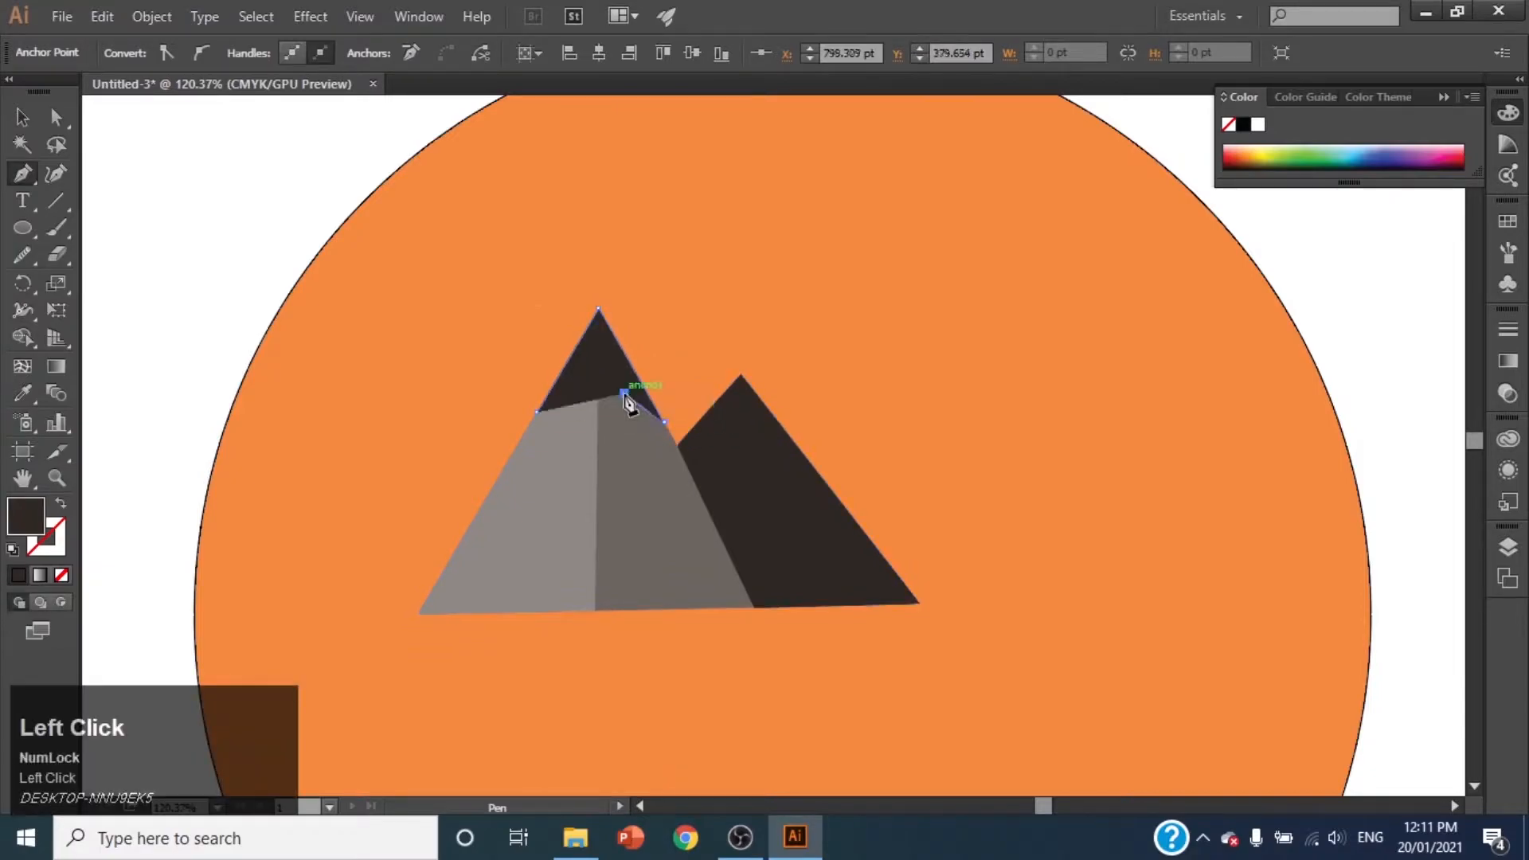
{"action": "left_click", "coordinate": [630, 414]}
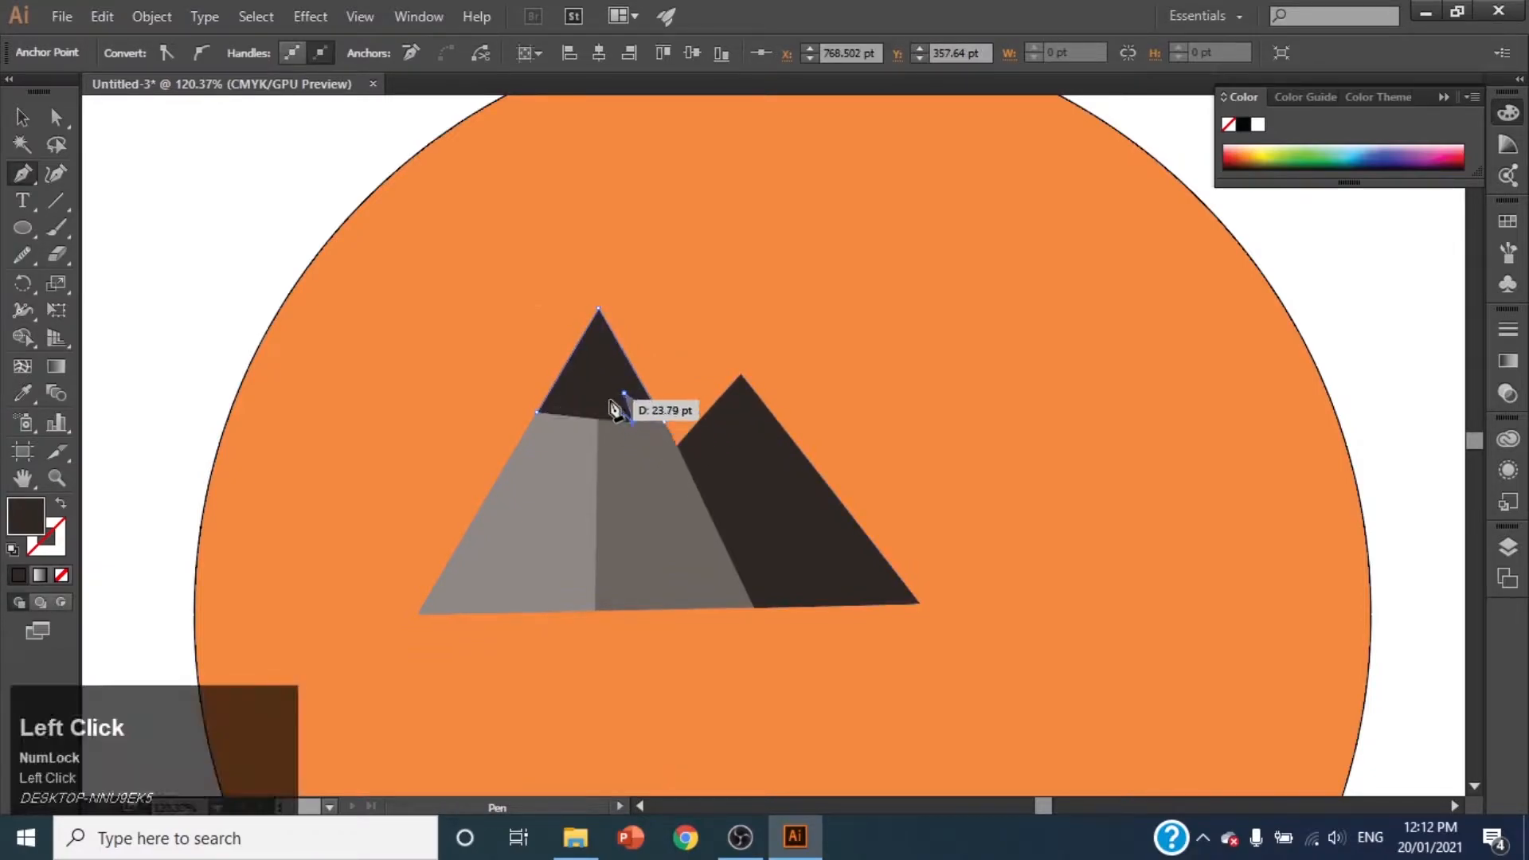
{"action": "left_click", "coordinate": [600, 425]}
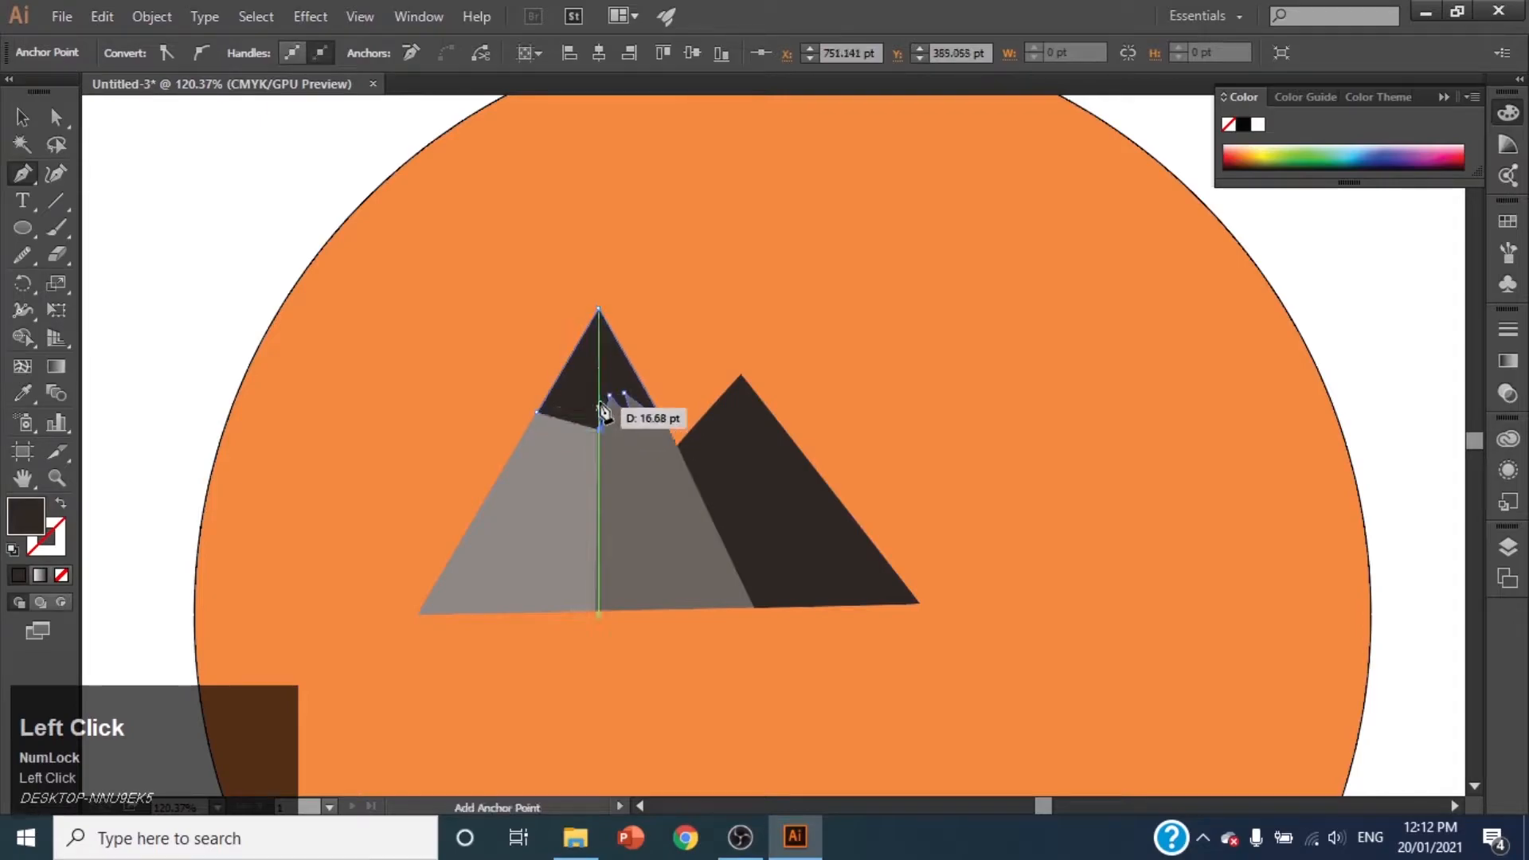
{"action": "left_click", "coordinate": [597, 409]}
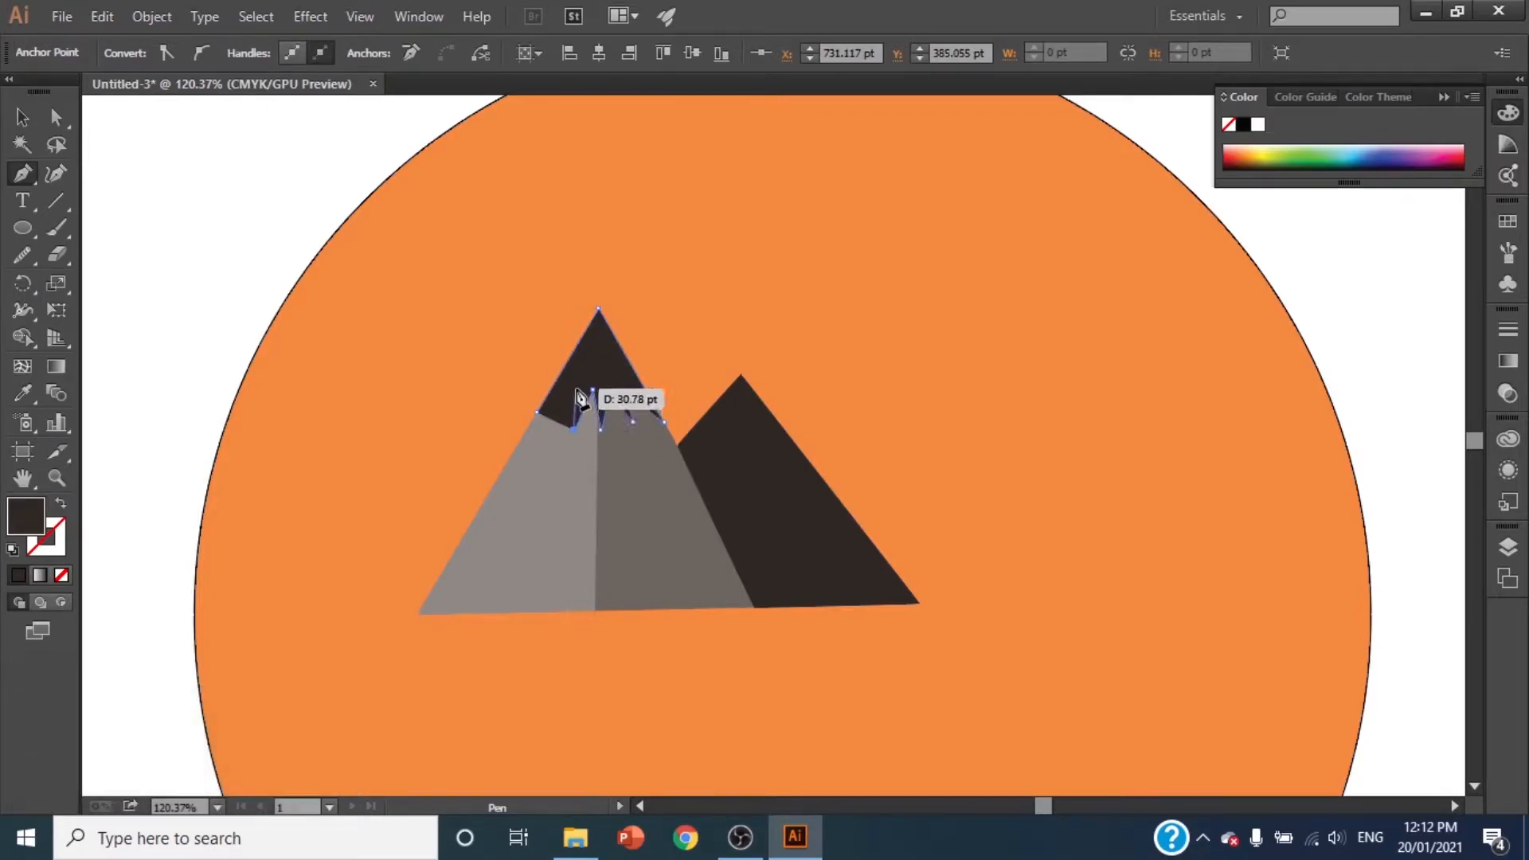
{"action": "left_click", "coordinate": [570, 406]}
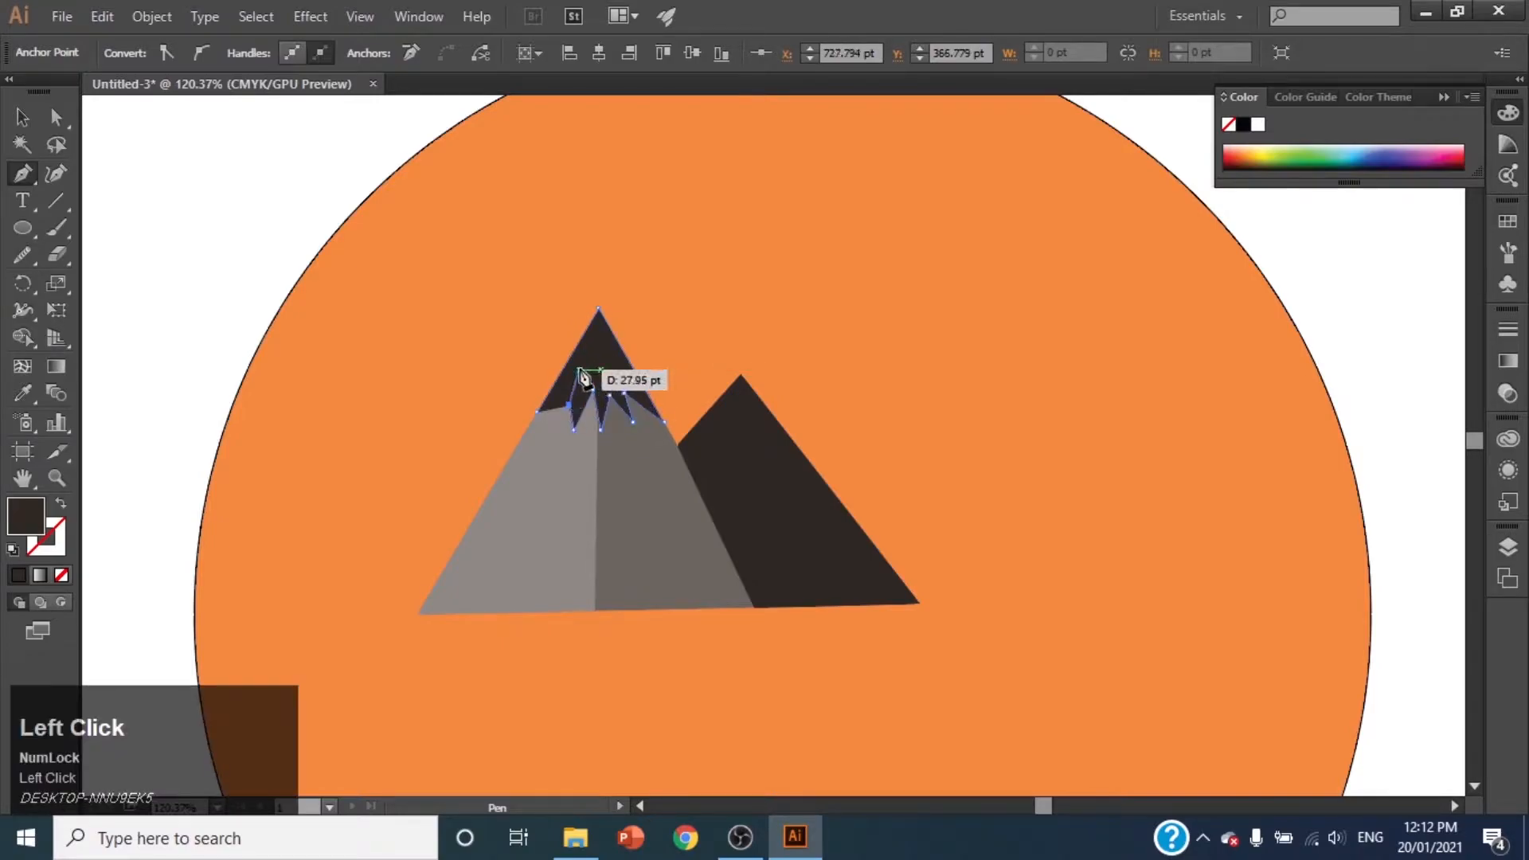
{"action": "left_click", "coordinate": [572, 375]}
{"action": "left_click", "coordinate": [555, 396]}
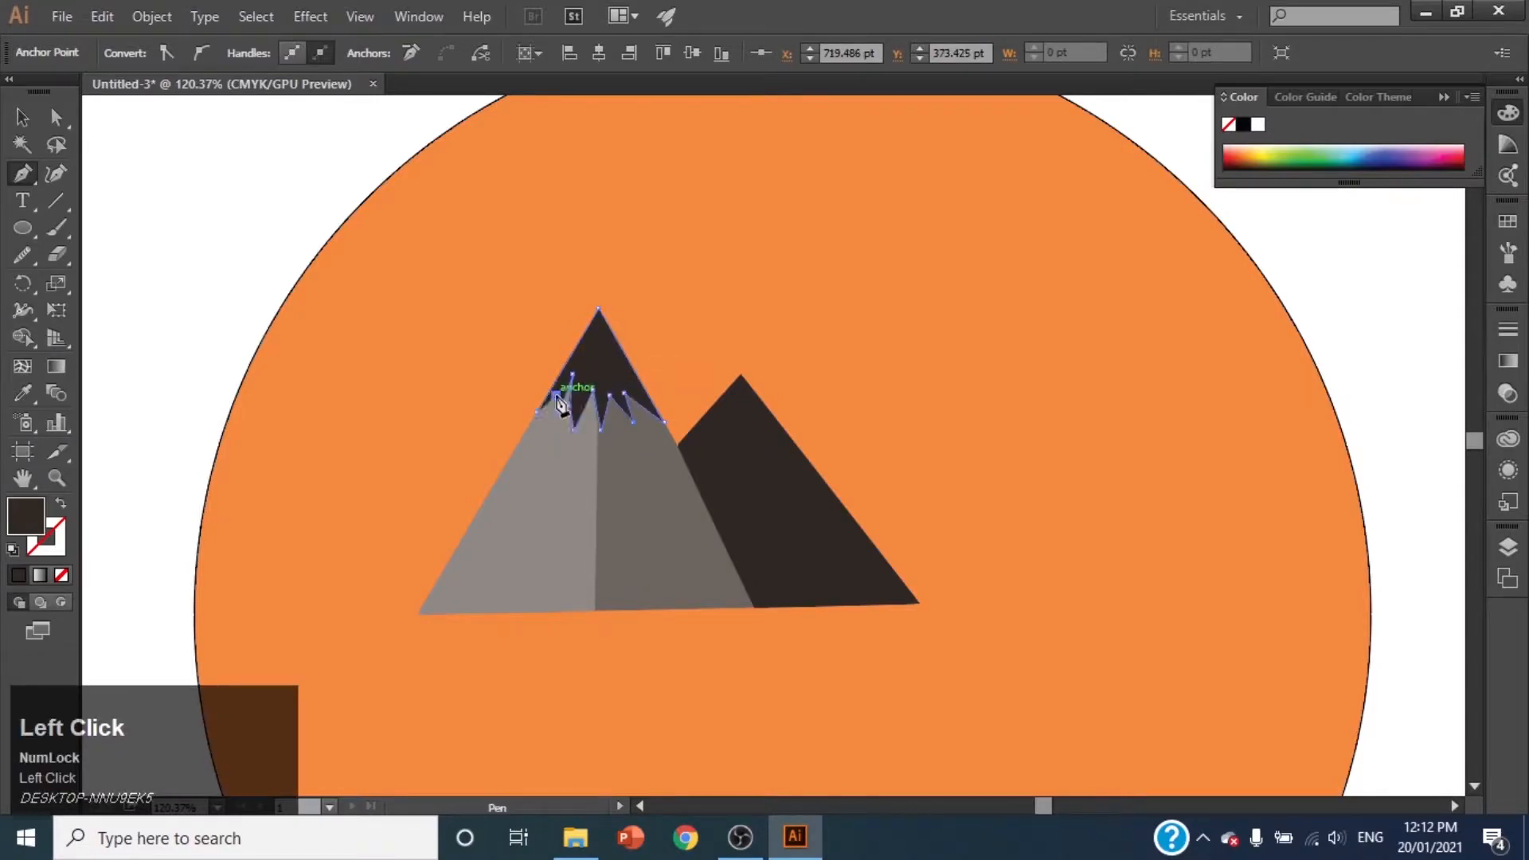
Step: Fill the taller peak's snowcap with near-white F9F9F9
{"action": "double_click", "coordinate": [26, 516]}
{"action": "left_click", "coordinate": [934, 411]}
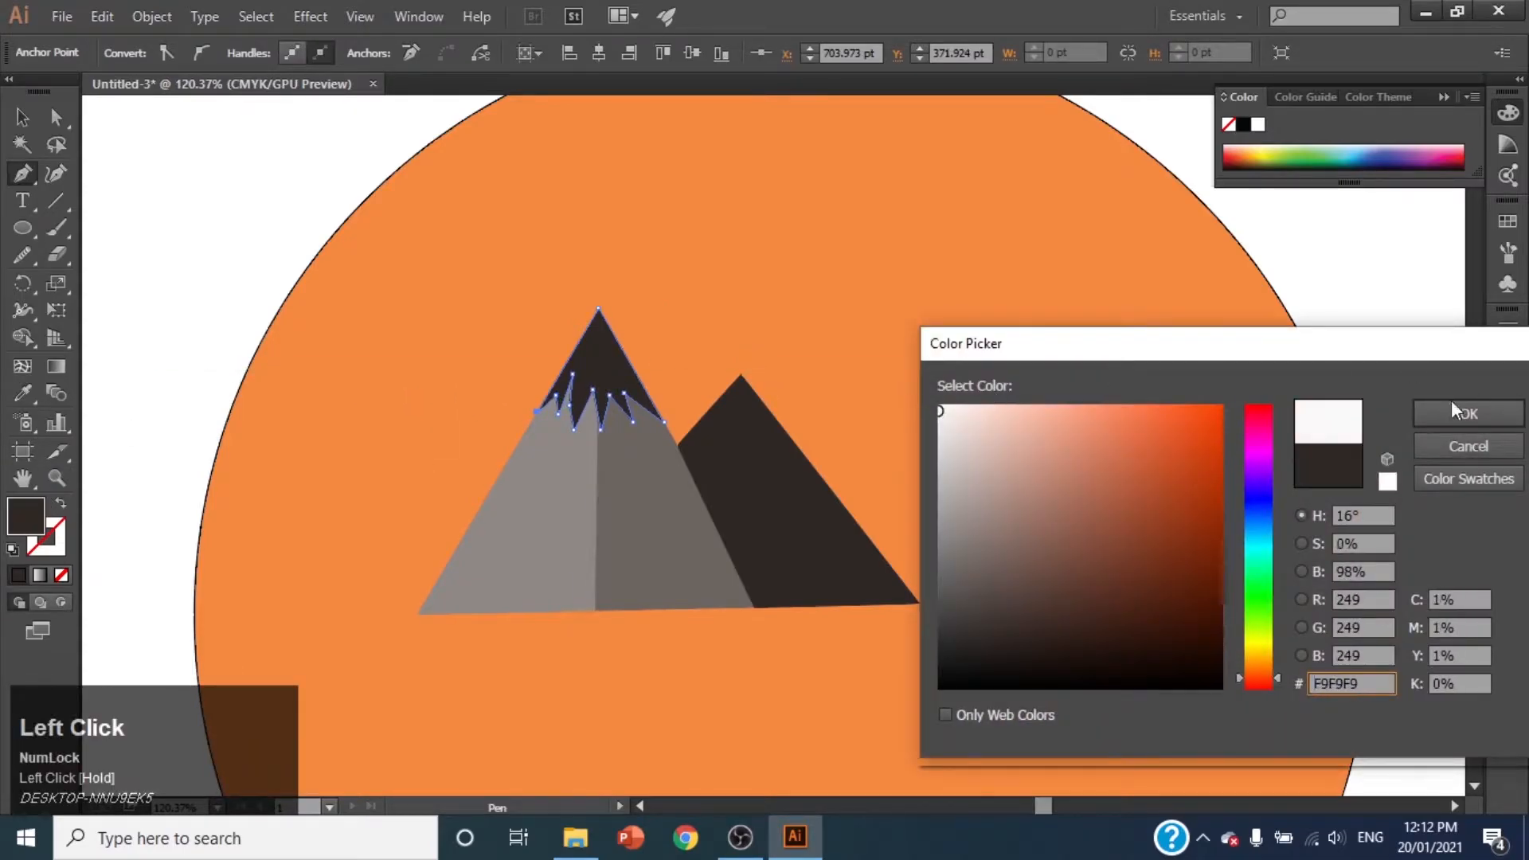
{"action": "left_click", "coordinate": [1449, 409]}
Step: Start a Pen path on the taller peak's snowcap, from its lower edge at the centre line to the summit and down to its right corner
{"action": "left_click", "coordinate": [56, 477]}
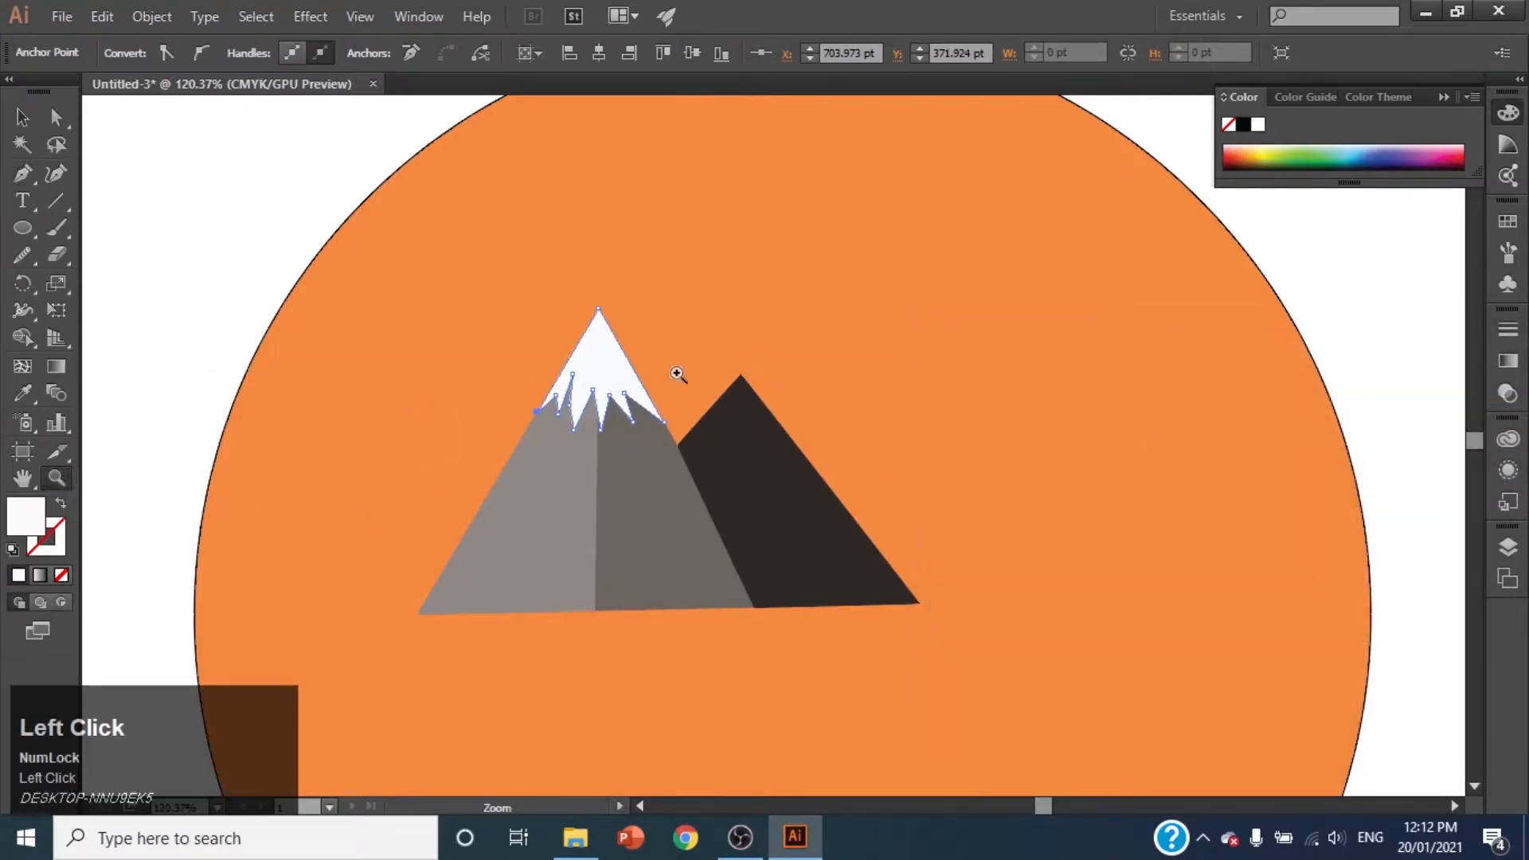
{"action": "left_click_drag", "start_coordinate": [676, 369], "coordinate": [1072, 498]}
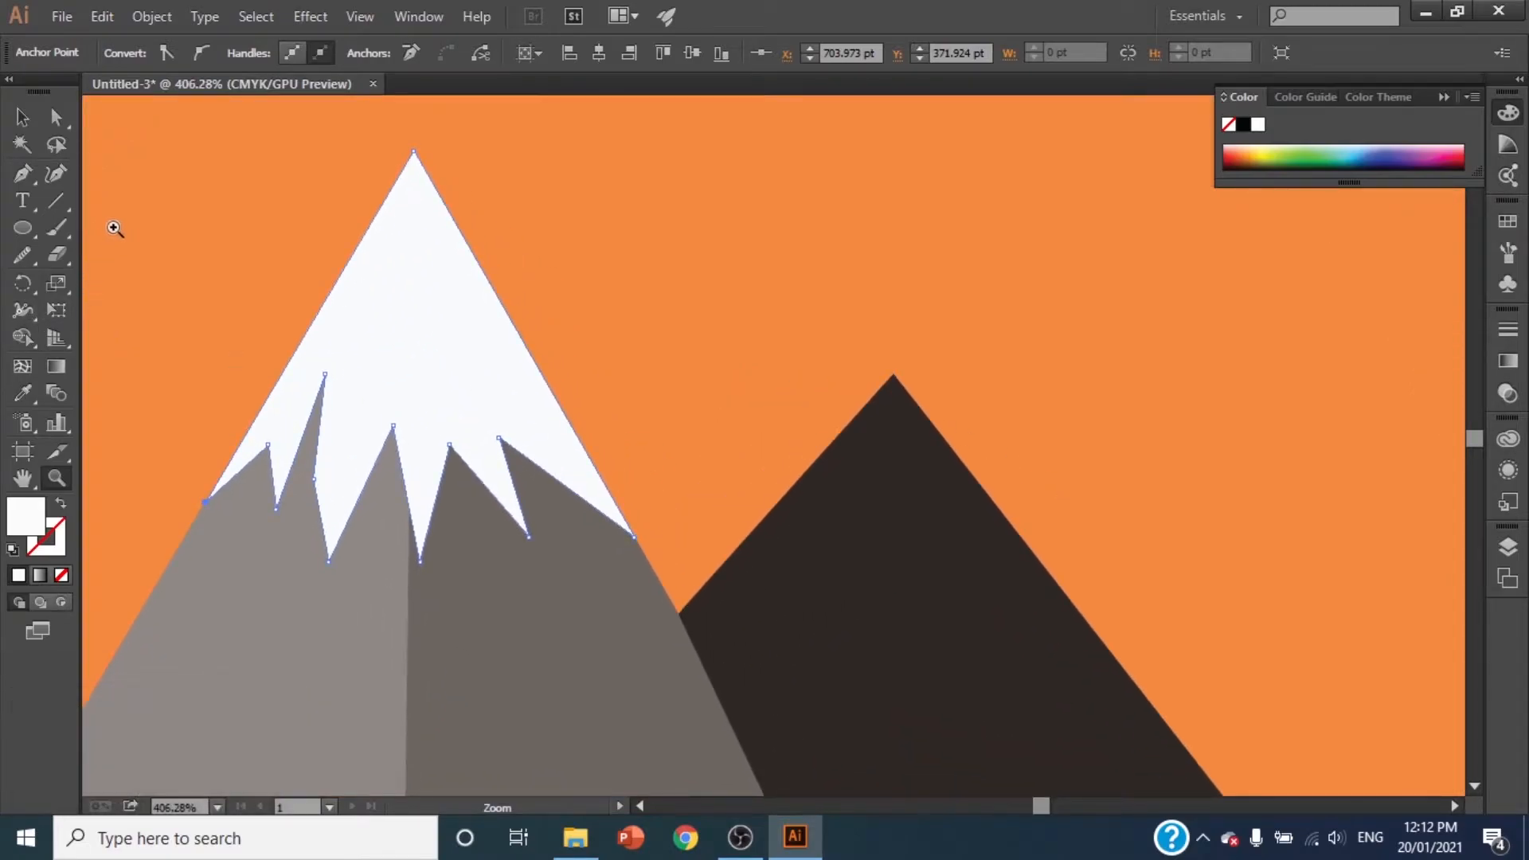
{"action": "left_click", "coordinate": [22, 173]}
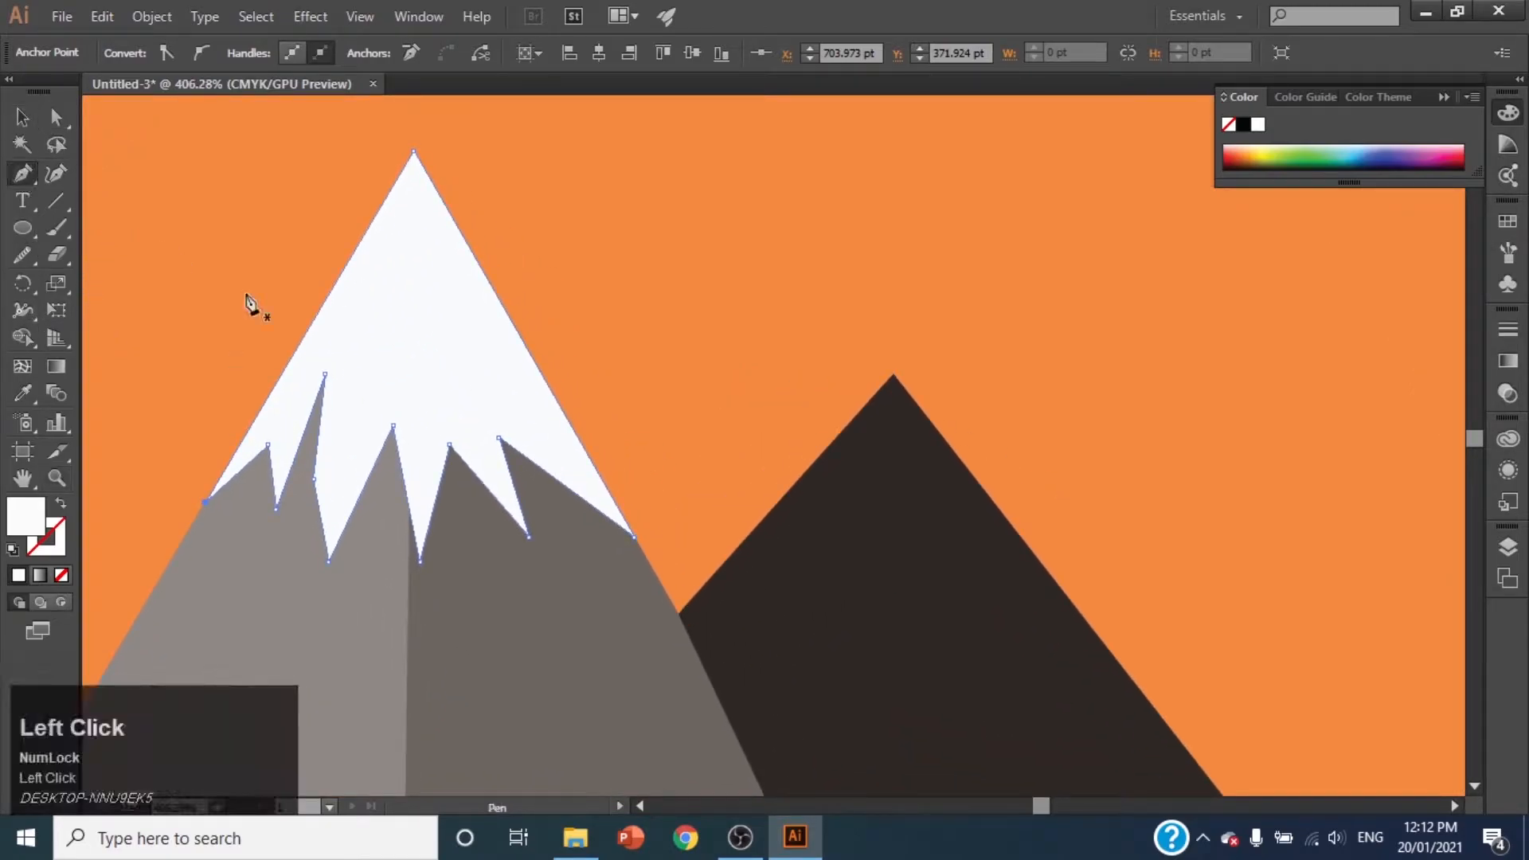
{"action": "left_click", "coordinate": [409, 505]}
{"action": "left_click", "coordinate": [409, 503]}
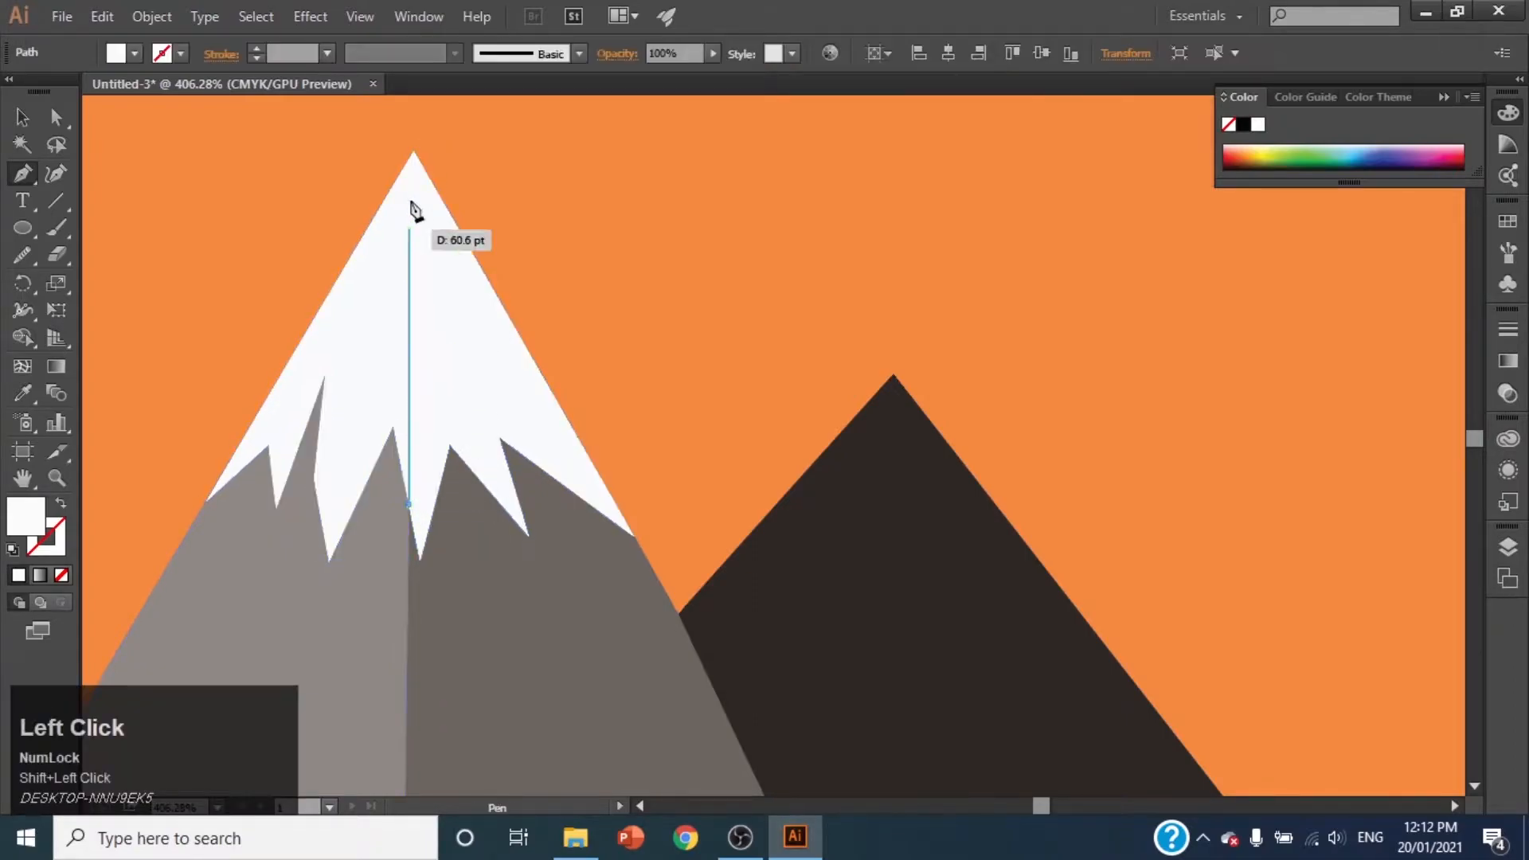
{"action": "left_click", "coordinate": [414, 151]}
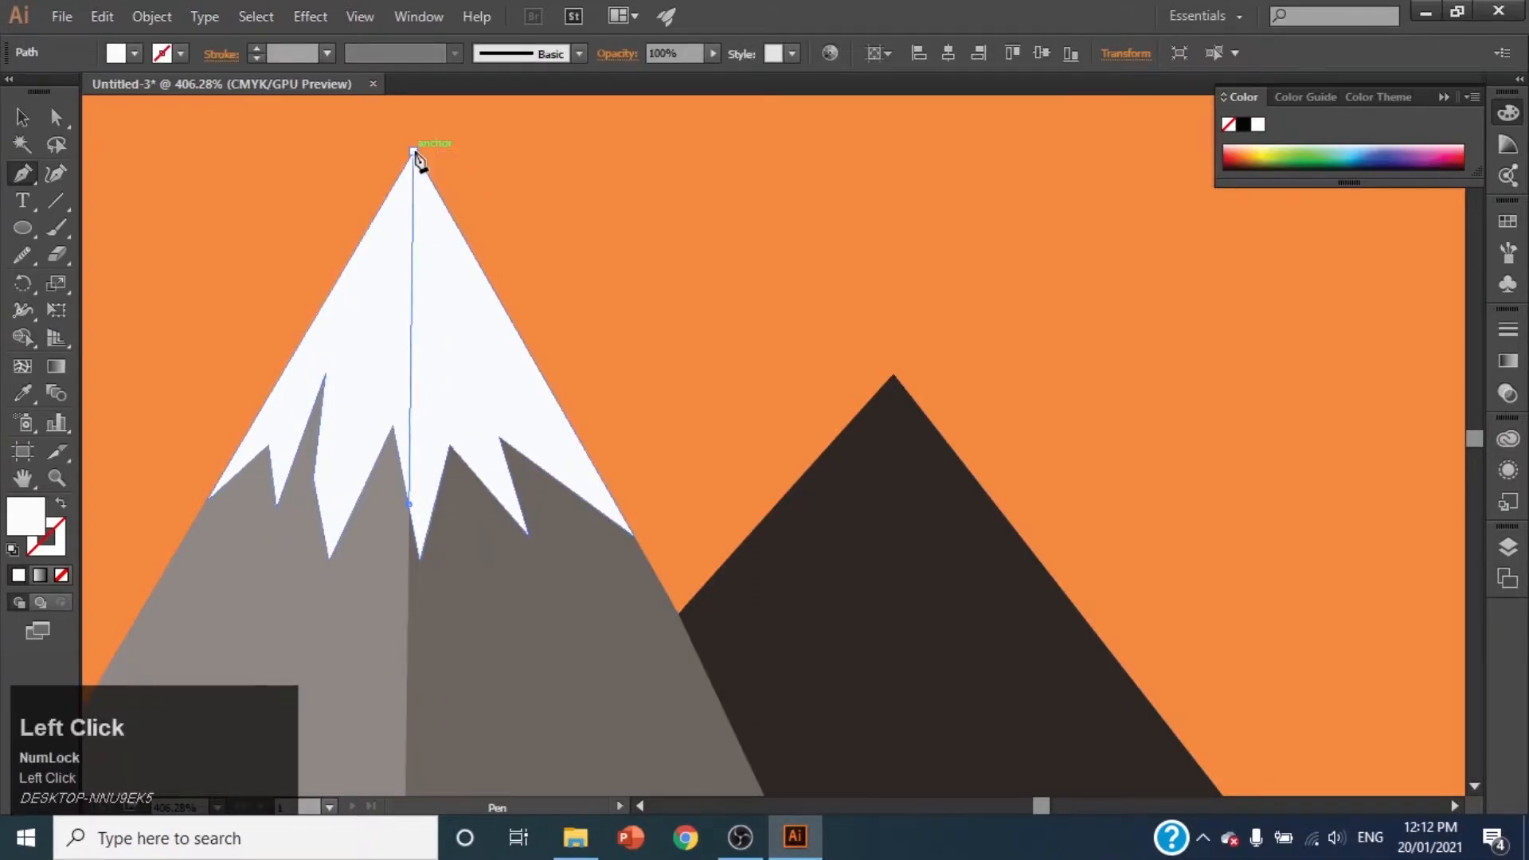
{"action": "left_click", "coordinate": [634, 535]}
{"action": "left_click", "coordinate": [511, 426]}
{"action": "key", "text": "ctrl+z"}
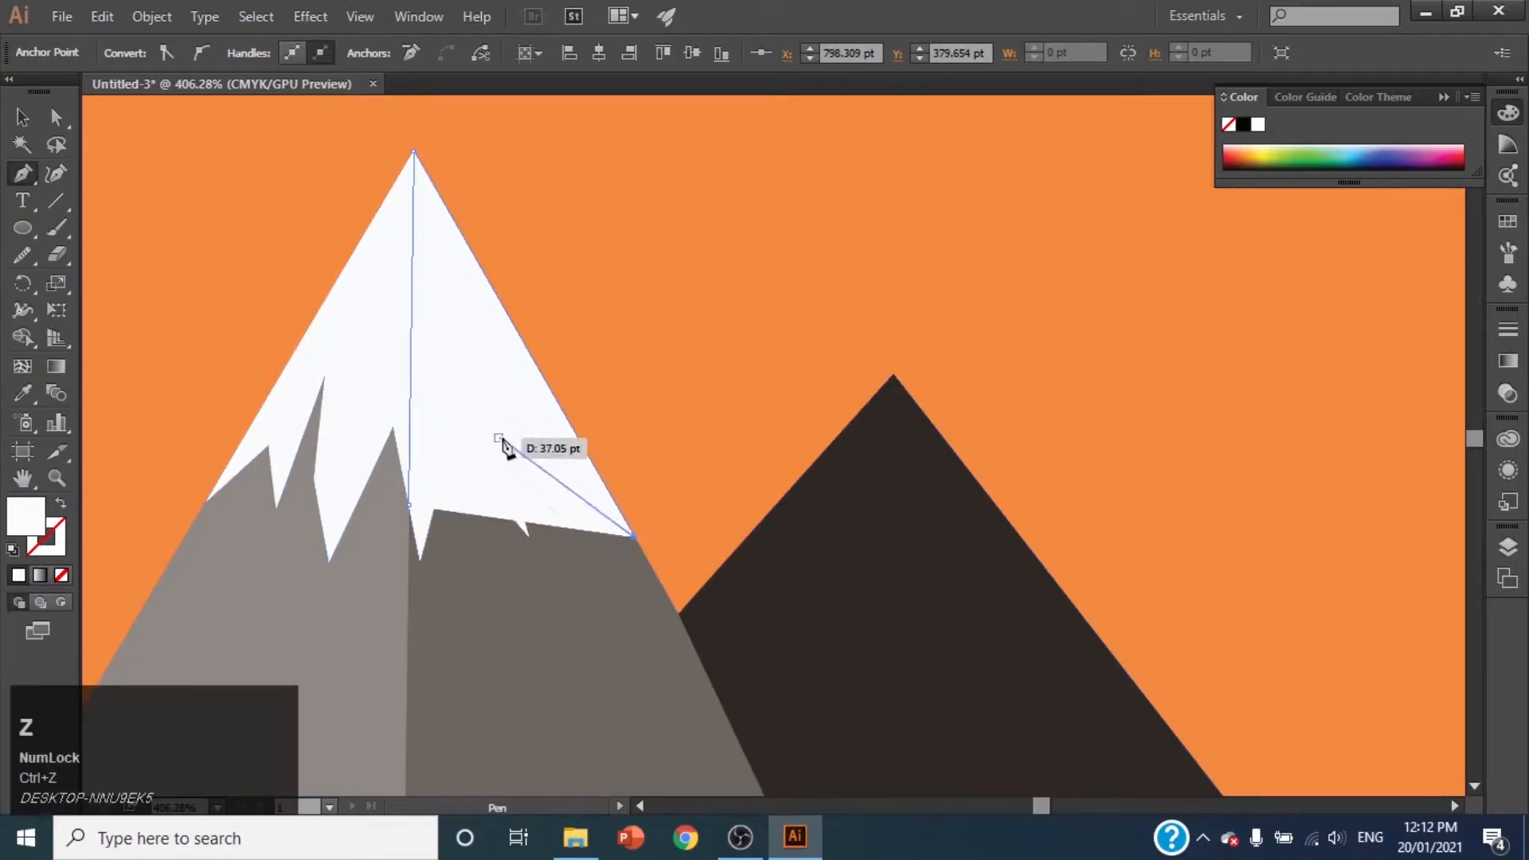
Step: Close the path with jagged points along the snowcap's lower right edge back to the centre line
{"action": "left_click", "coordinate": [499, 437]}
{"action": "left_click", "coordinate": [529, 537]}
{"action": "left_click", "coordinate": [465, 480]}
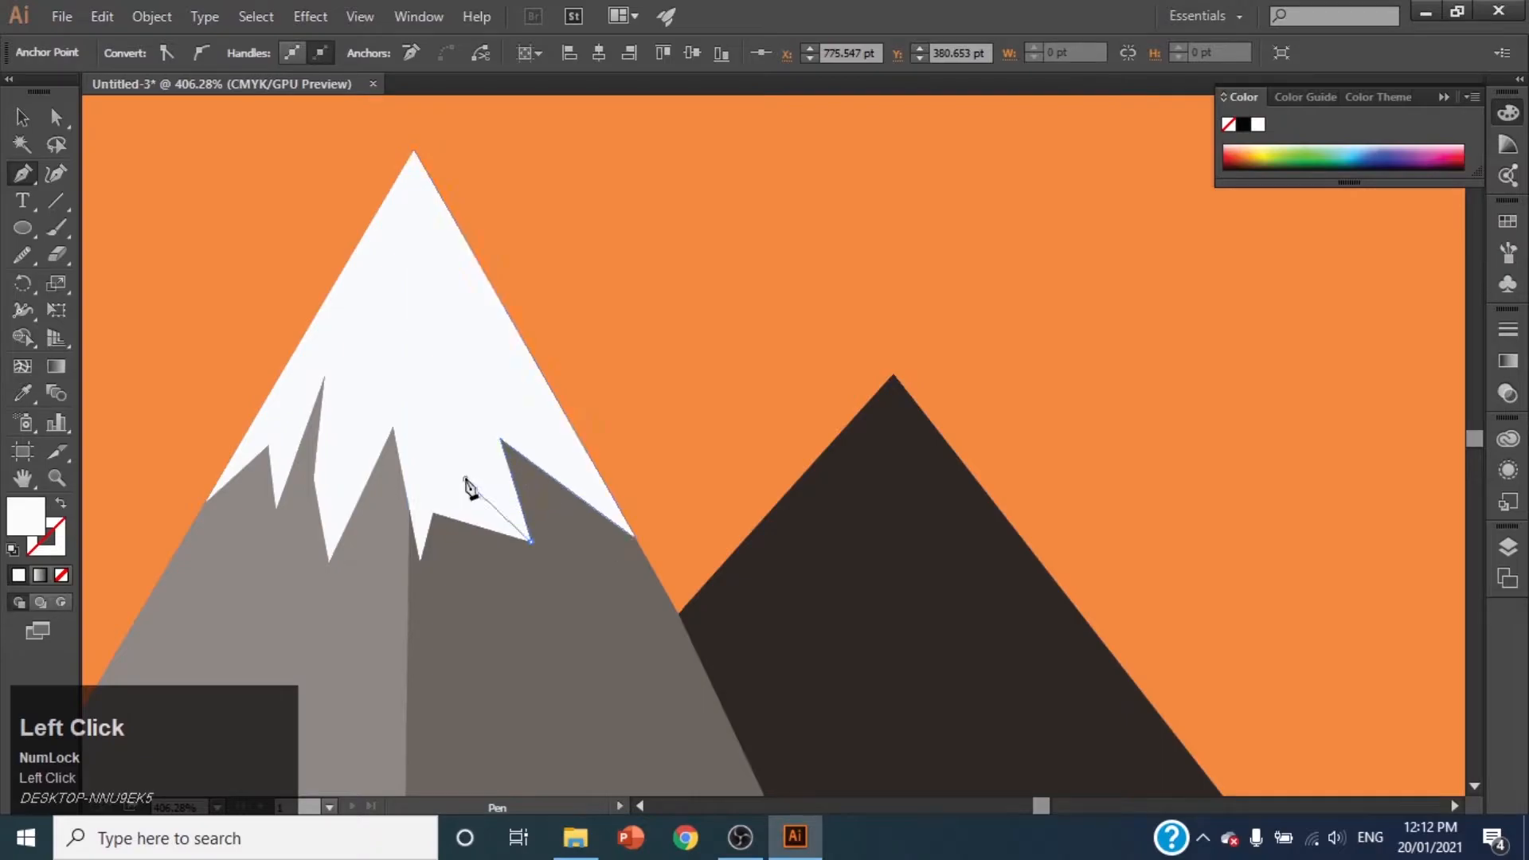
{"action": "left_click", "coordinate": [484, 583]}
{"action": "left_click", "coordinate": [446, 496]}
{"action": "left_click", "coordinate": [420, 562]}
{"action": "left_click", "coordinate": [409, 506]}
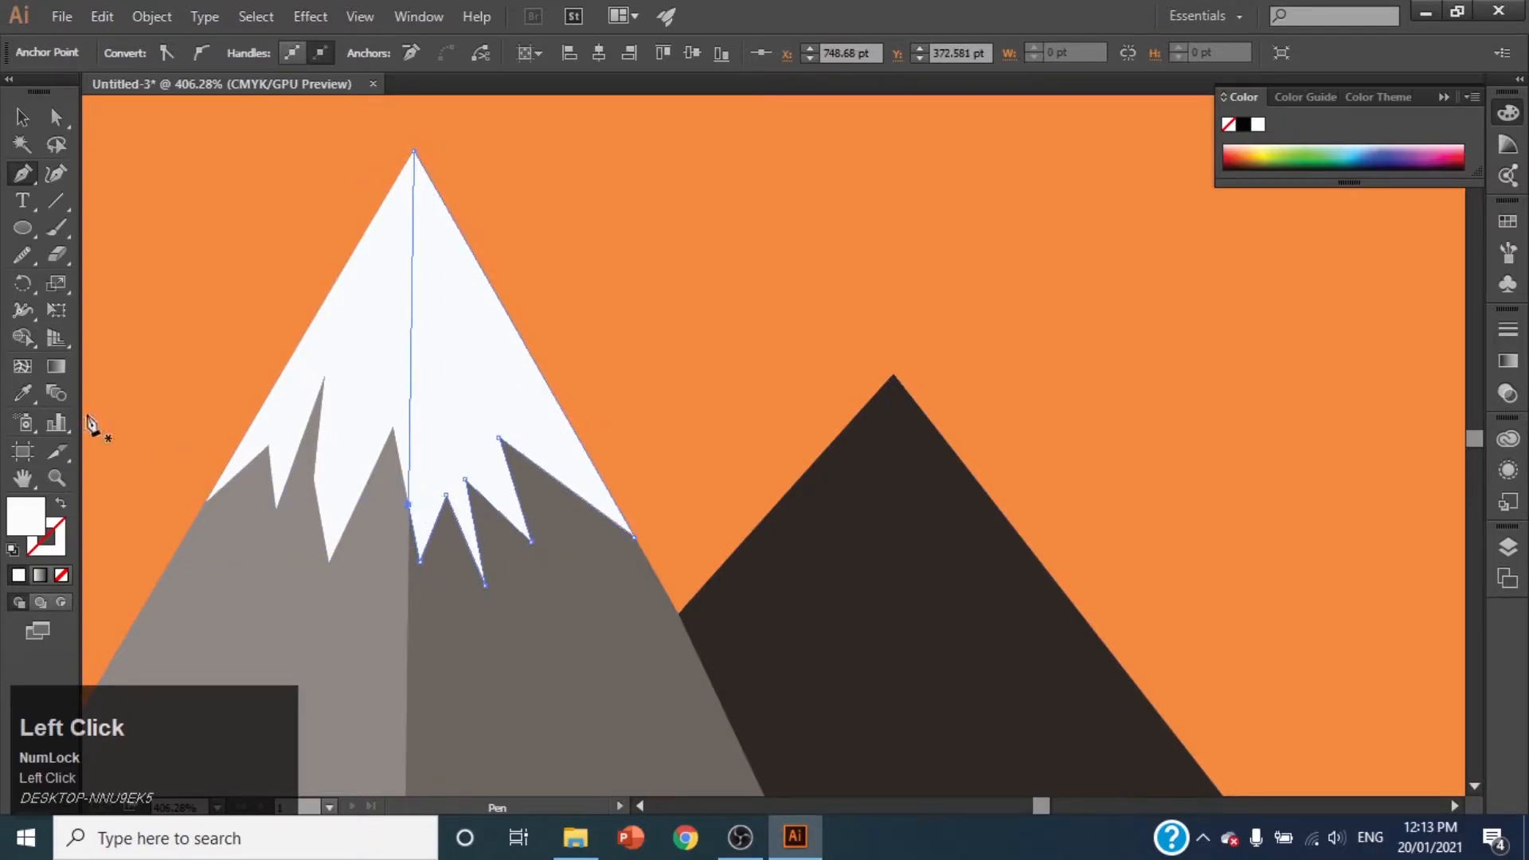
Step: Fill the right half of the taller peak's snowcap with a pale pinkish grey
{"action": "double_click", "coordinate": [25, 518]}
{"action": "left_click", "coordinate": [962, 455]}
{"action": "left_click", "coordinate": [1461, 412]}
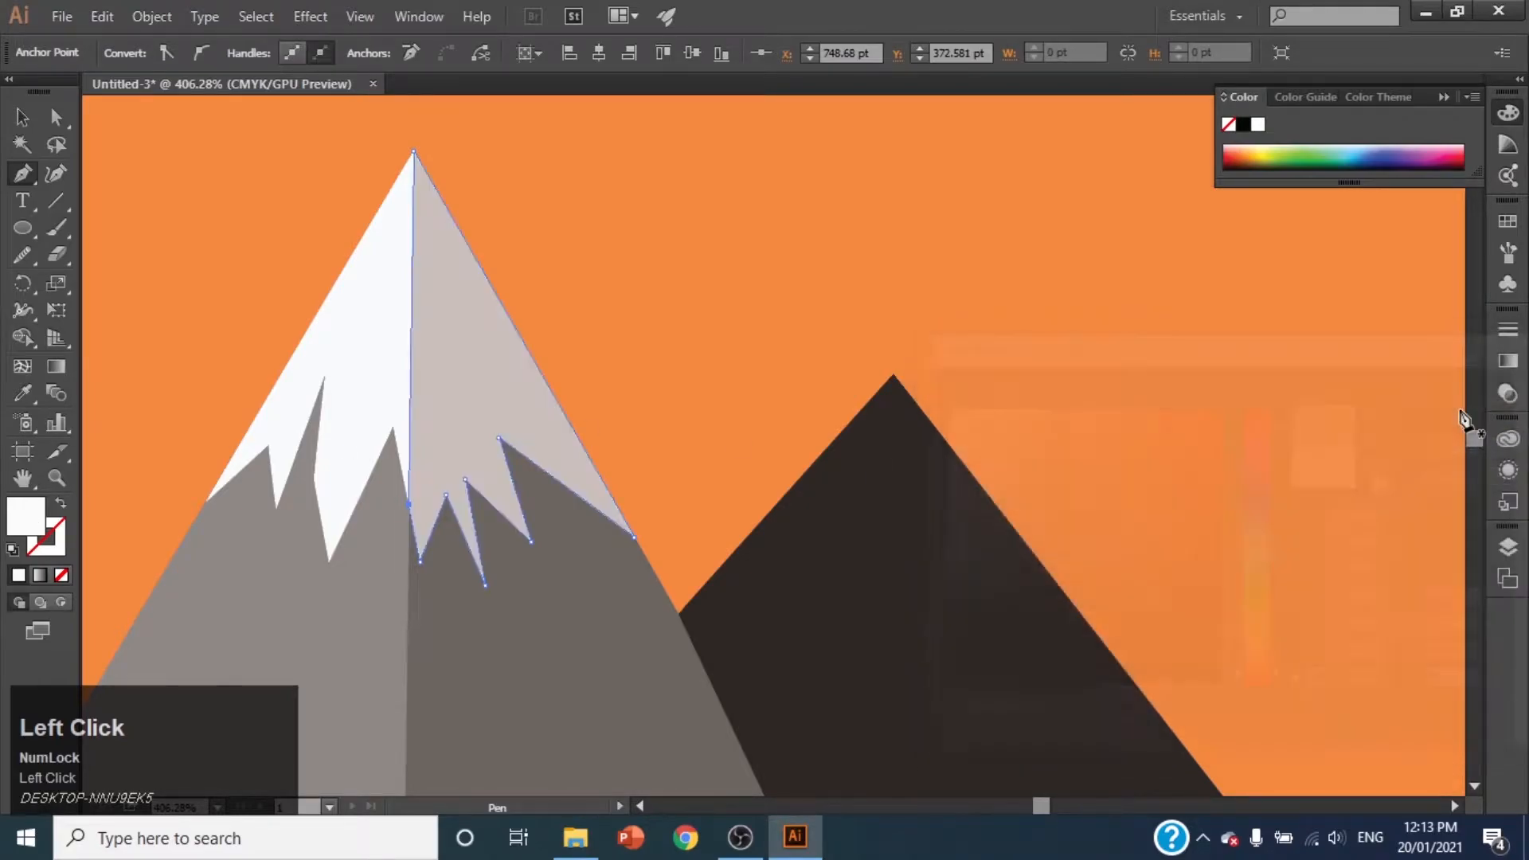
Step: Start a Pen path on the smaller peak, from the valley up to its summit and partway down its right slope
{"action": "left_click", "coordinate": [56, 478]}
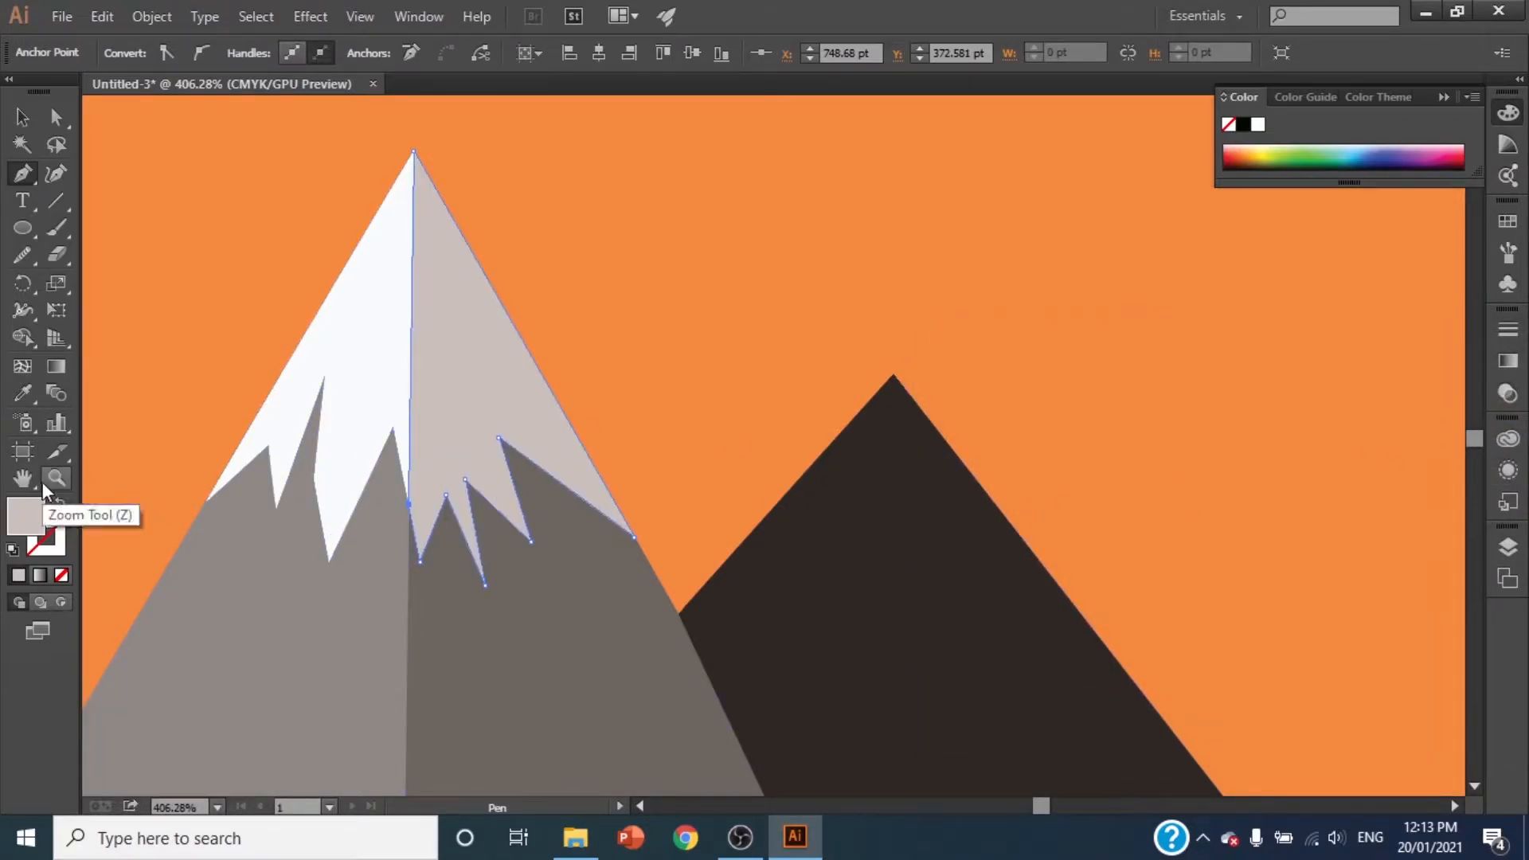
{"action": "left_click_drag", "start_coordinate": [784, 545], "coordinate": [104, 505]}
{"action": "left_click", "coordinate": [22, 477]}
{"action": "left_click_drag", "start_coordinate": [635, 512], "coordinate": [447, 413]}
{"action": "left_click", "coordinate": [56, 478]}
{"action": "left_click_drag", "start_coordinate": [778, 485], "coordinate": [958, 421]}
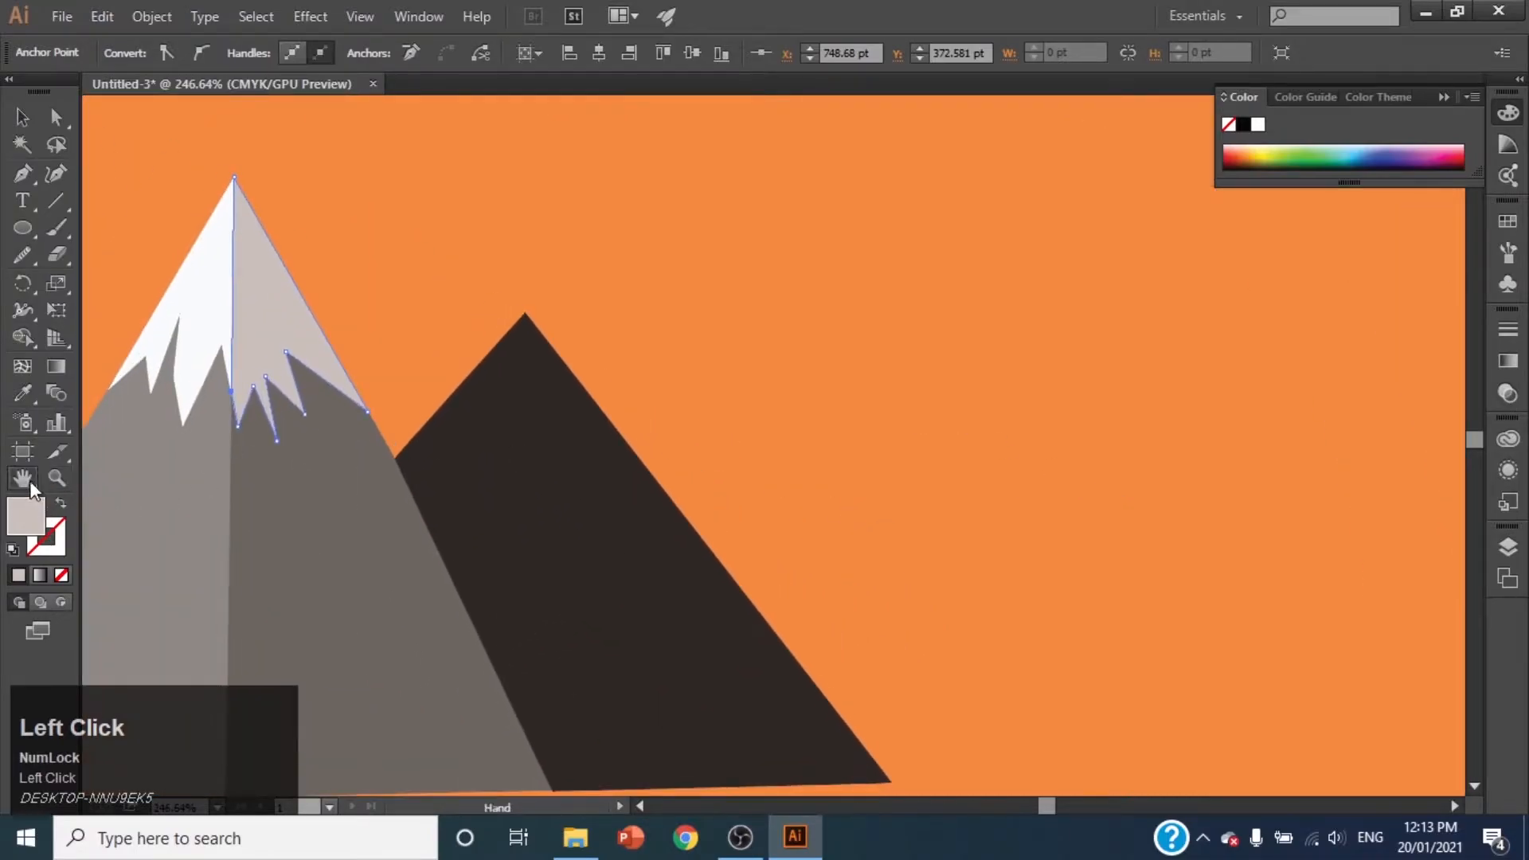
{"action": "left_click_drag", "start_coordinate": [425, 475], "coordinate": [388, 410]}
{"action": "left_click", "coordinate": [24, 172]}
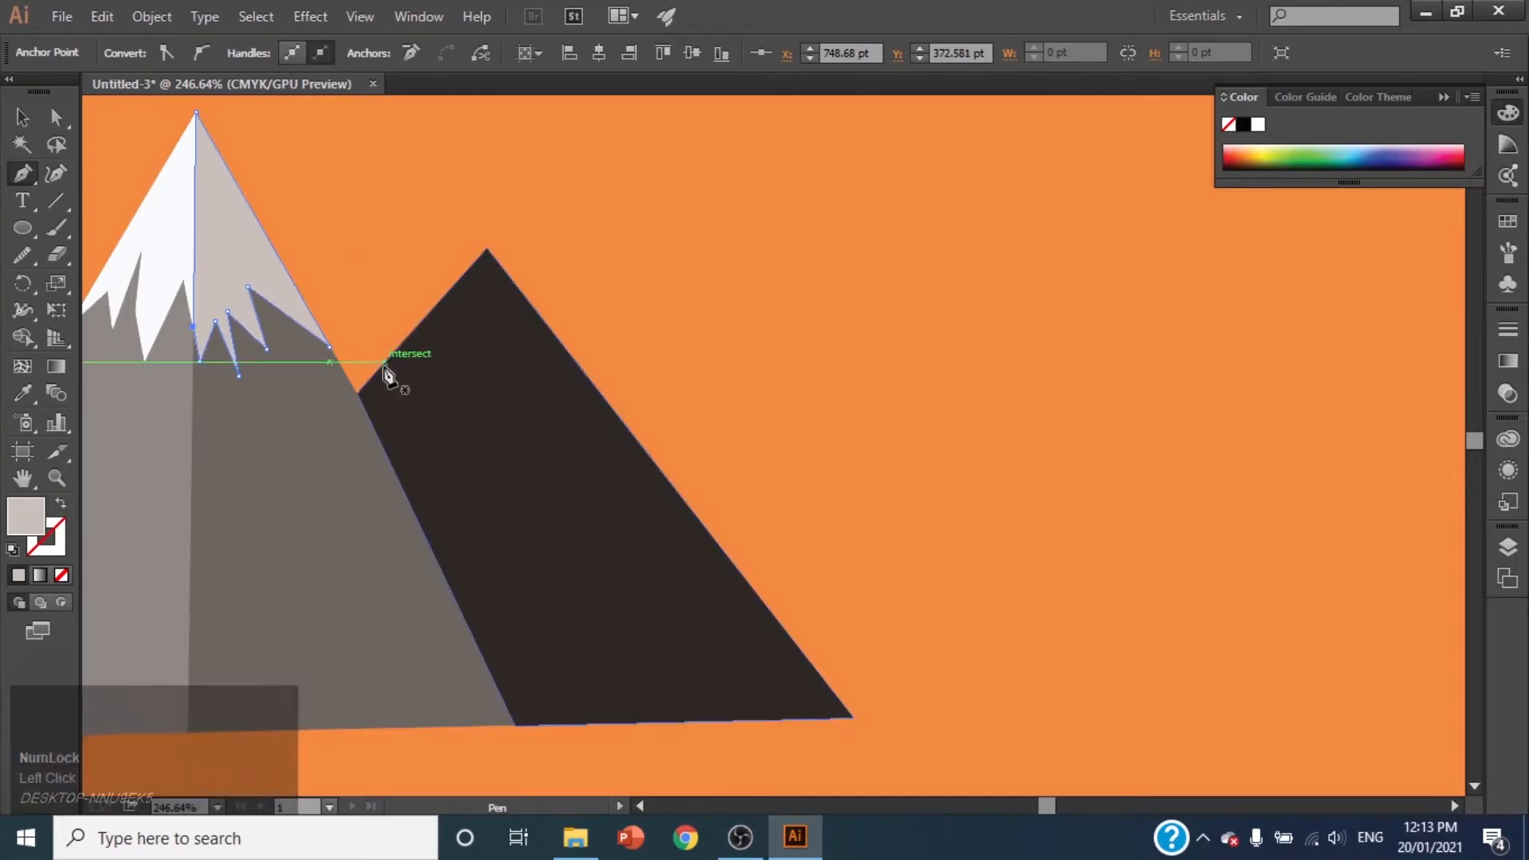
{"action": "left_click", "coordinate": [363, 389]}
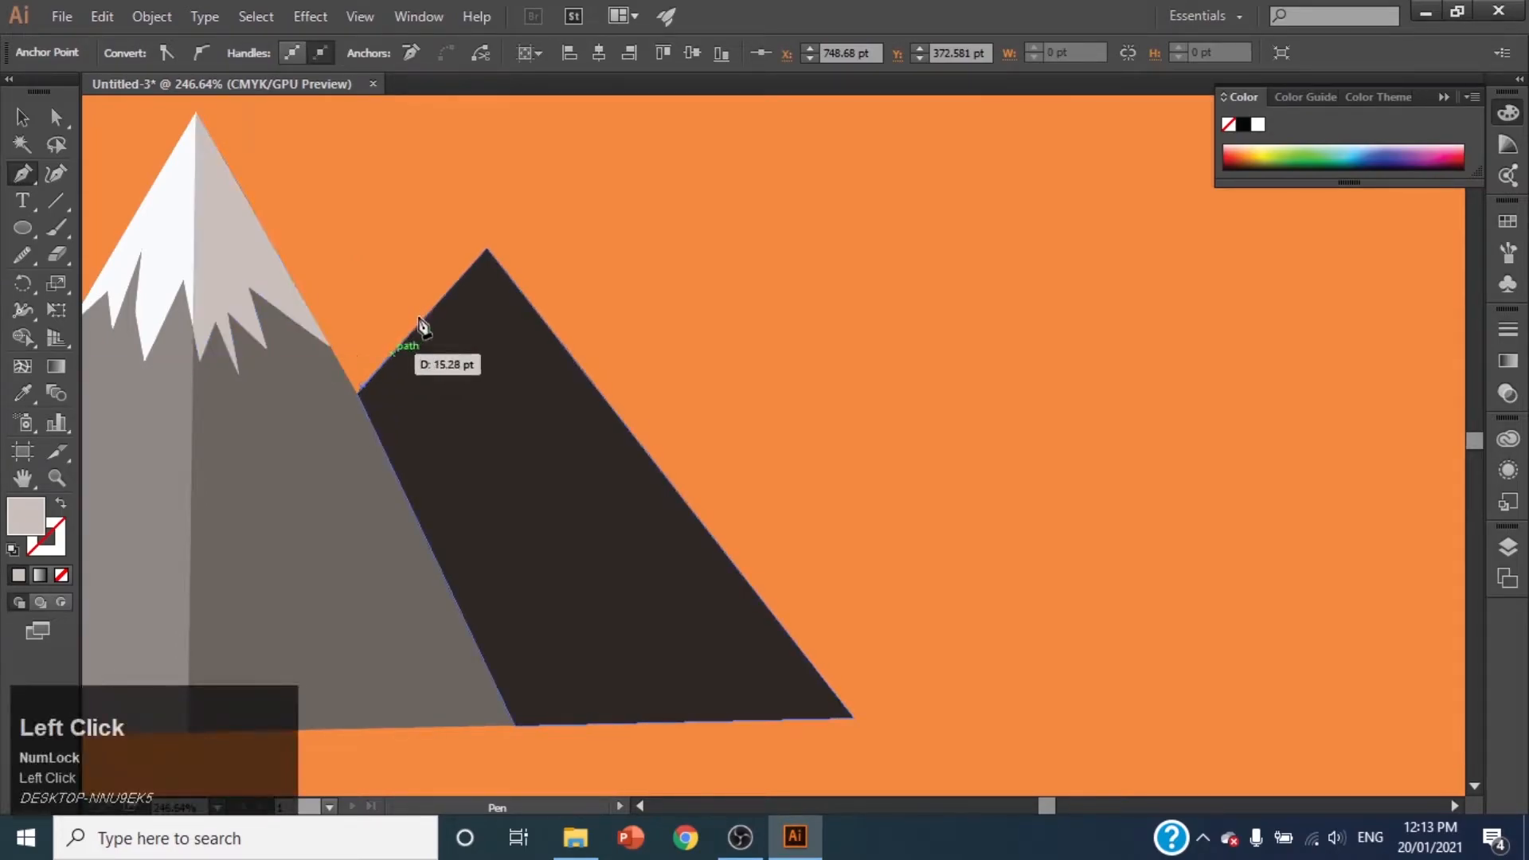
{"action": "left_click", "coordinate": [488, 249]}
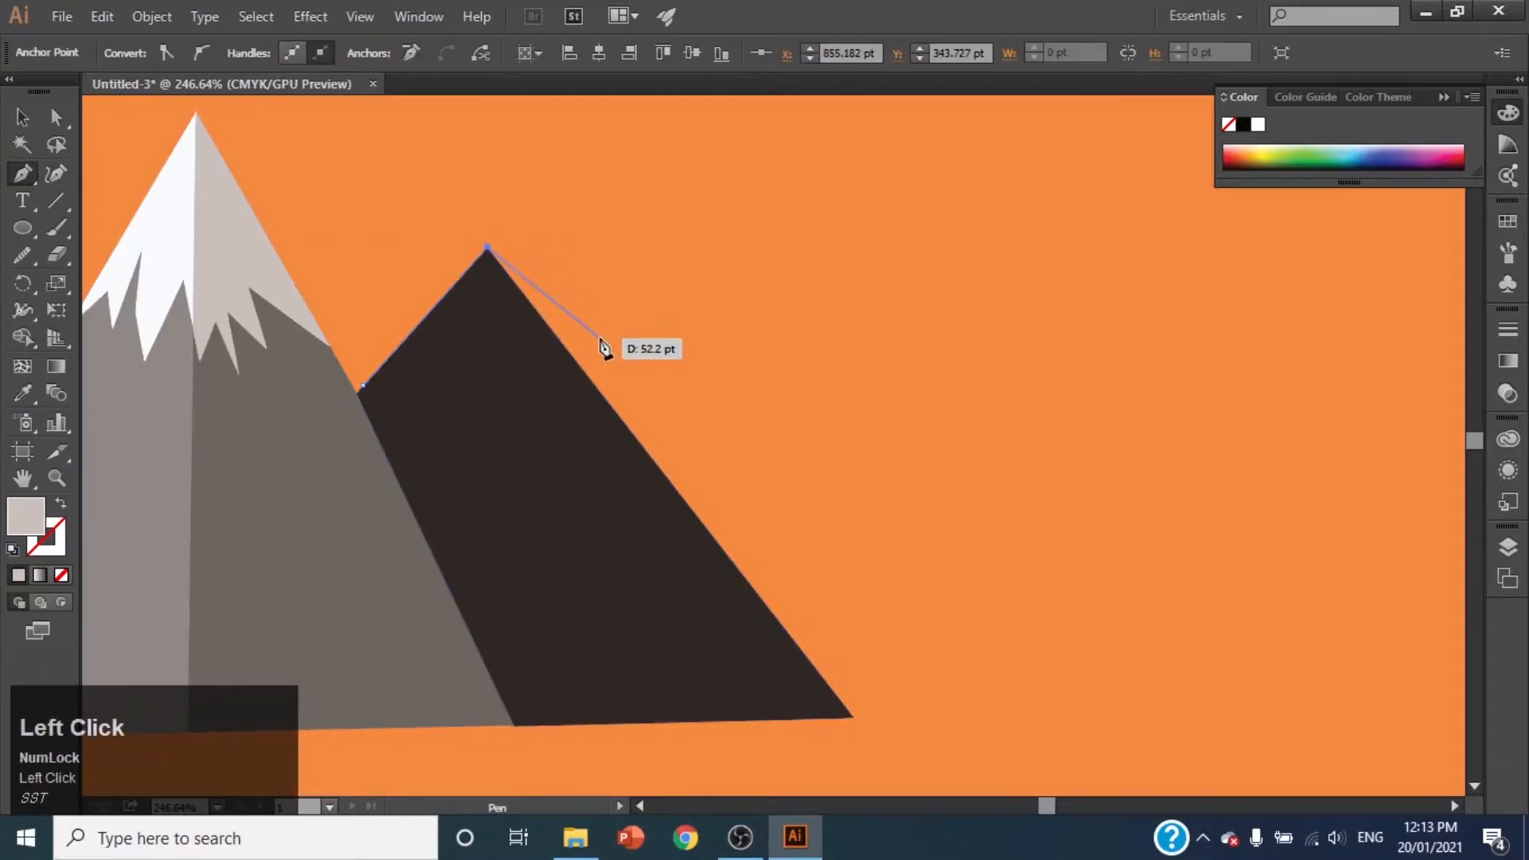
{"action": "left_click", "coordinate": [624, 430]}
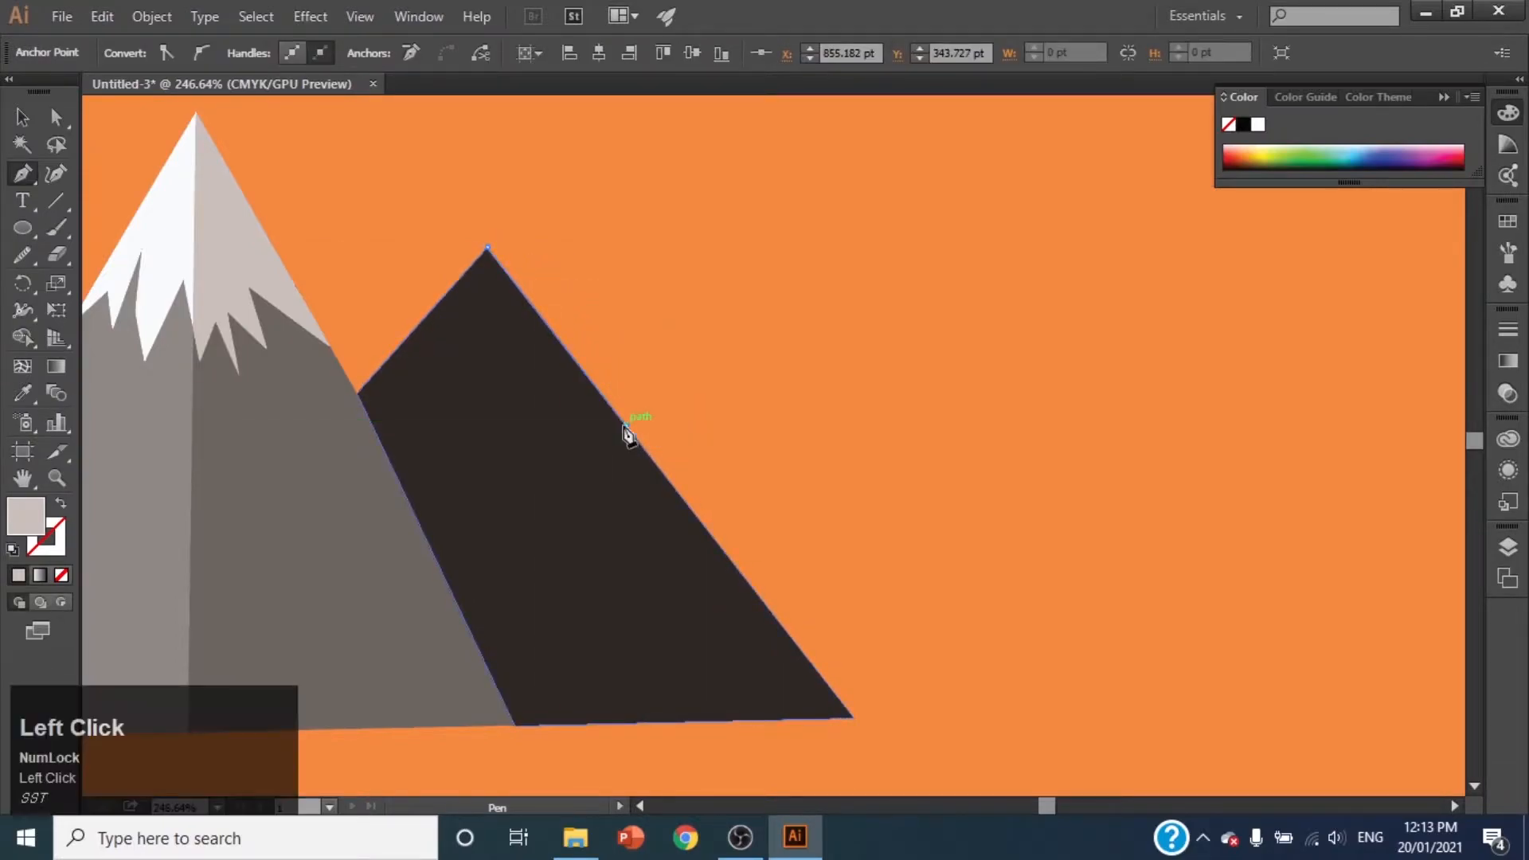
Step: Complete the smaller peak's snowcap outline with long uneven jagged points from the right slope back to the valley
{"action": "left_click_drag", "start_coordinate": [535, 363], "coordinate": [544, 455]}
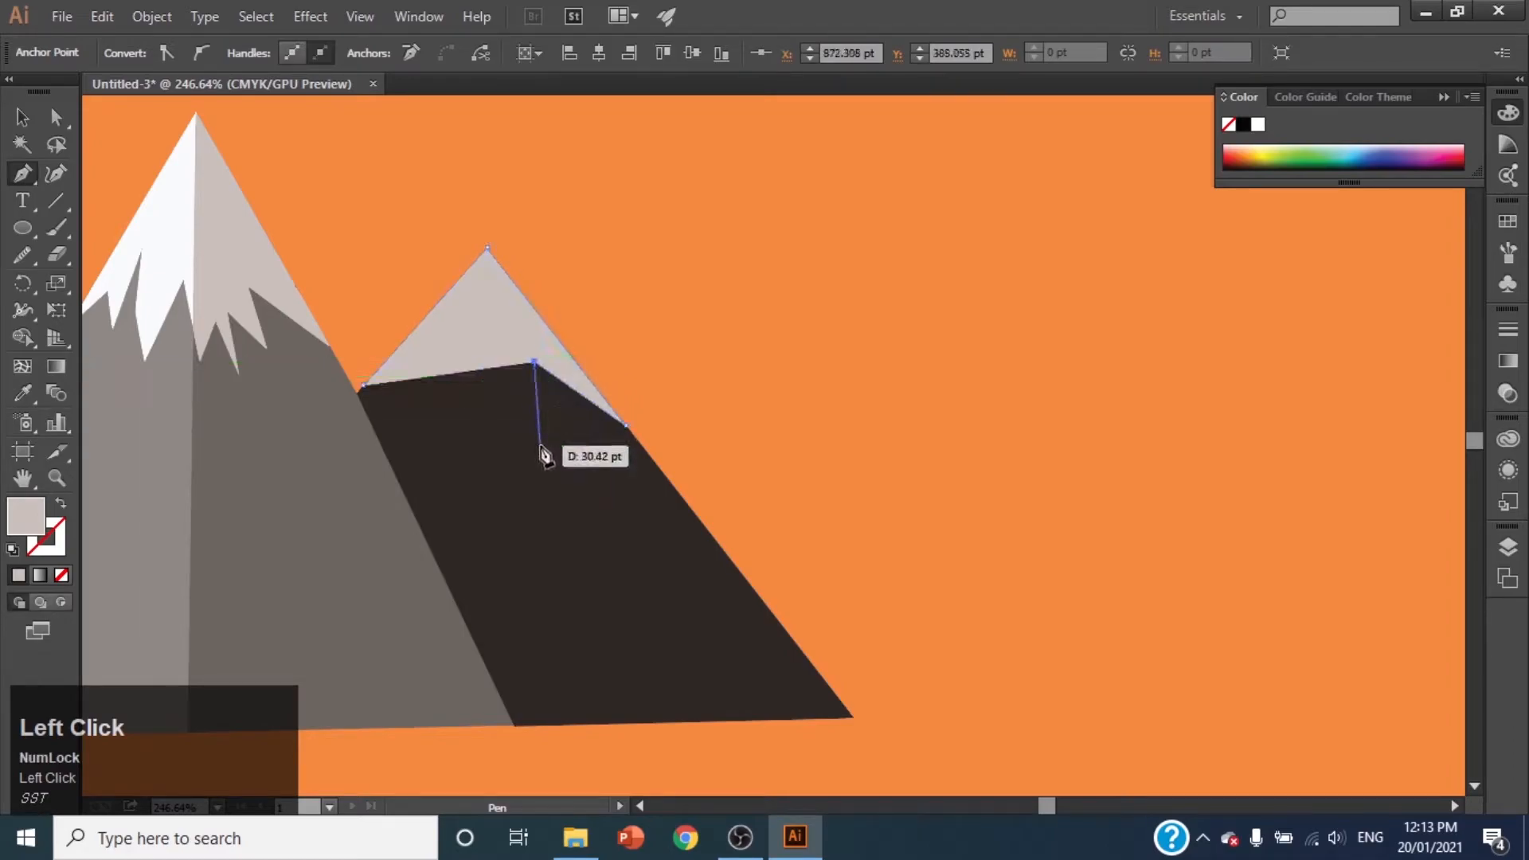
{"action": "left_click", "coordinate": [540, 445]}
{"action": "left_click", "coordinate": [477, 352]}
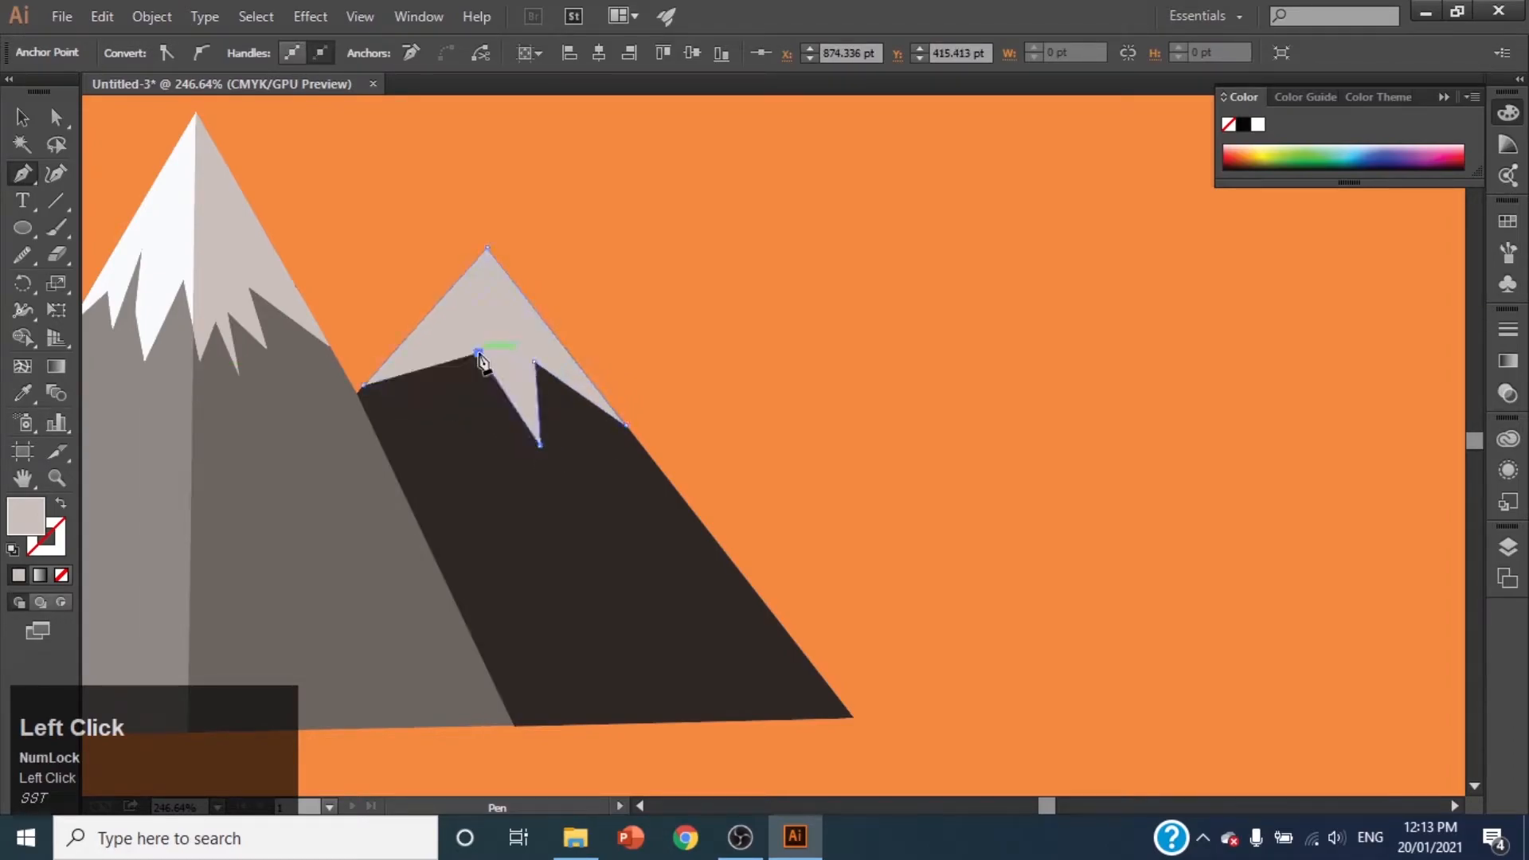
{"action": "left_click", "coordinate": [476, 412]}
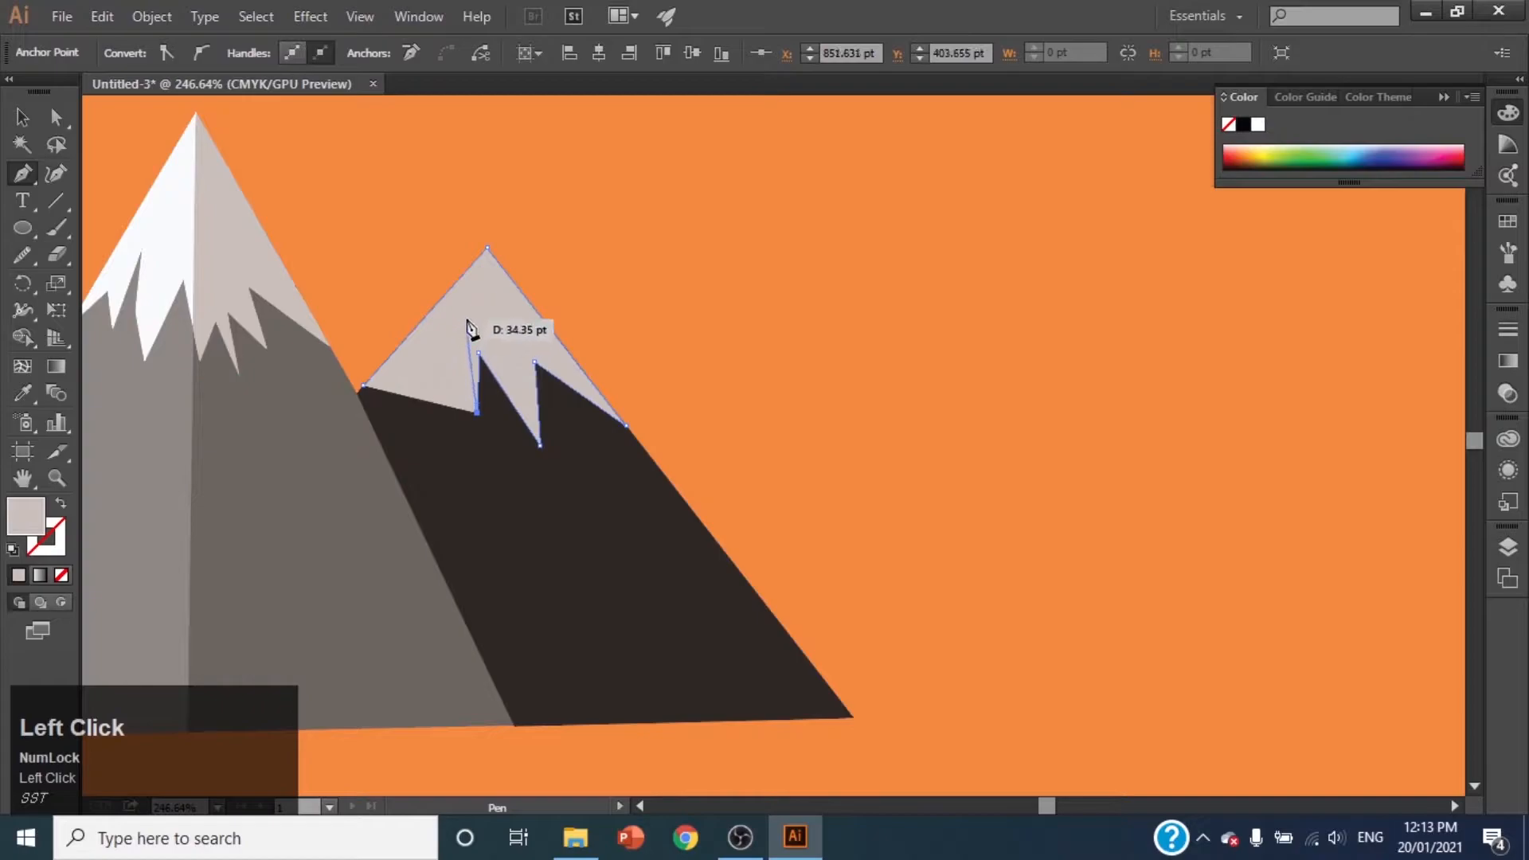
{"action": "left_click", "coordinate": [457, 326]}
{"action": "left_click_drag", "start_coordinate": [431, 480], "coordinate": [412, 364]}
{"action": "left_click", "coordinate": [435, 353]}
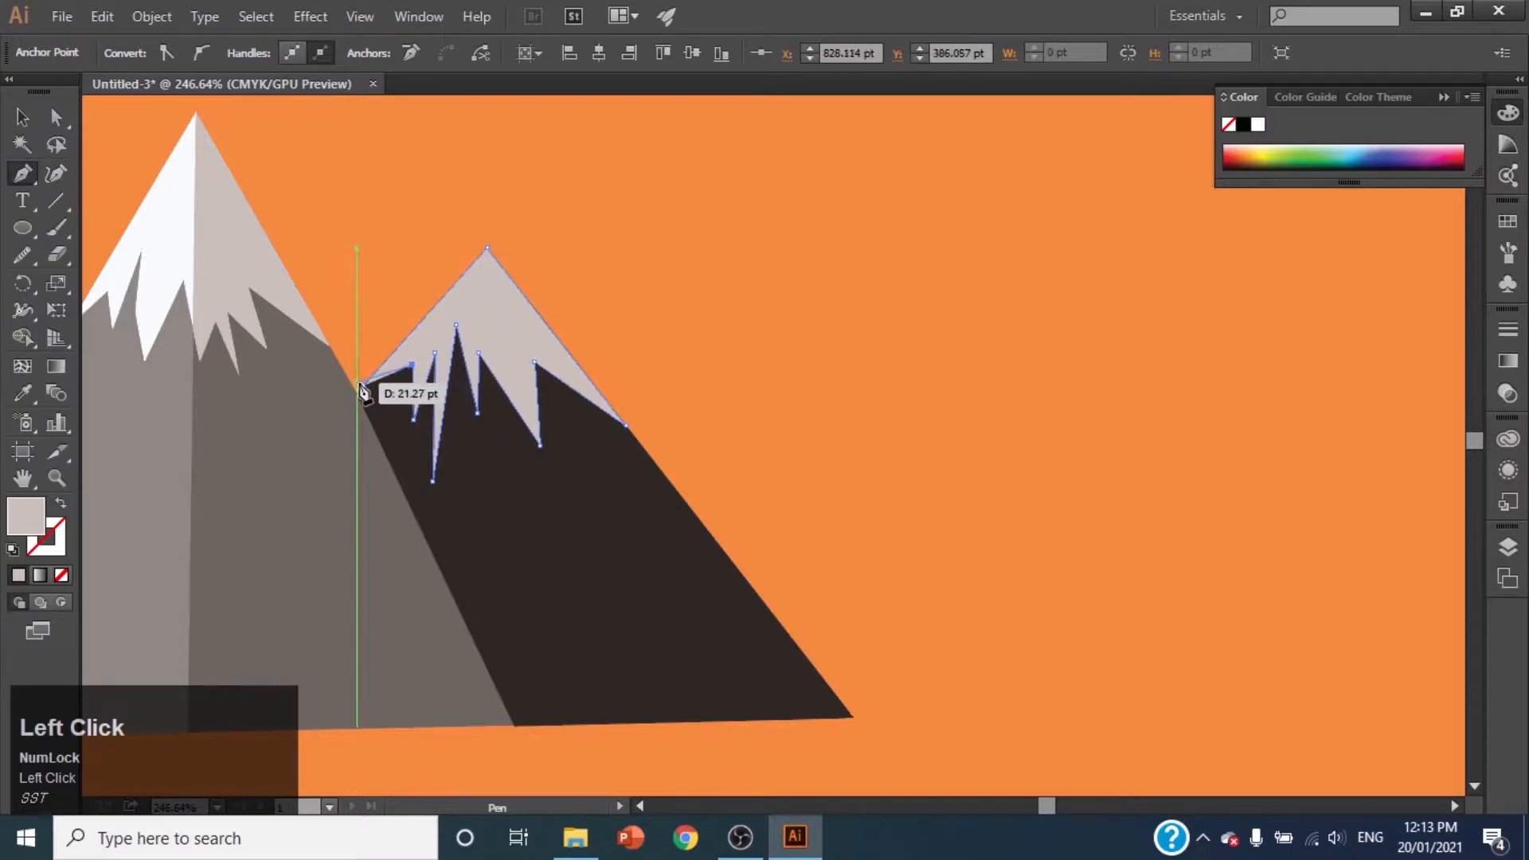
Step: Fill the smaller peak's snowcap with grey 8E8C8B
{"action": "double_click", "coordinate": [27, 516]}
{"action": "left_click", "coordinate": [944, 531]}
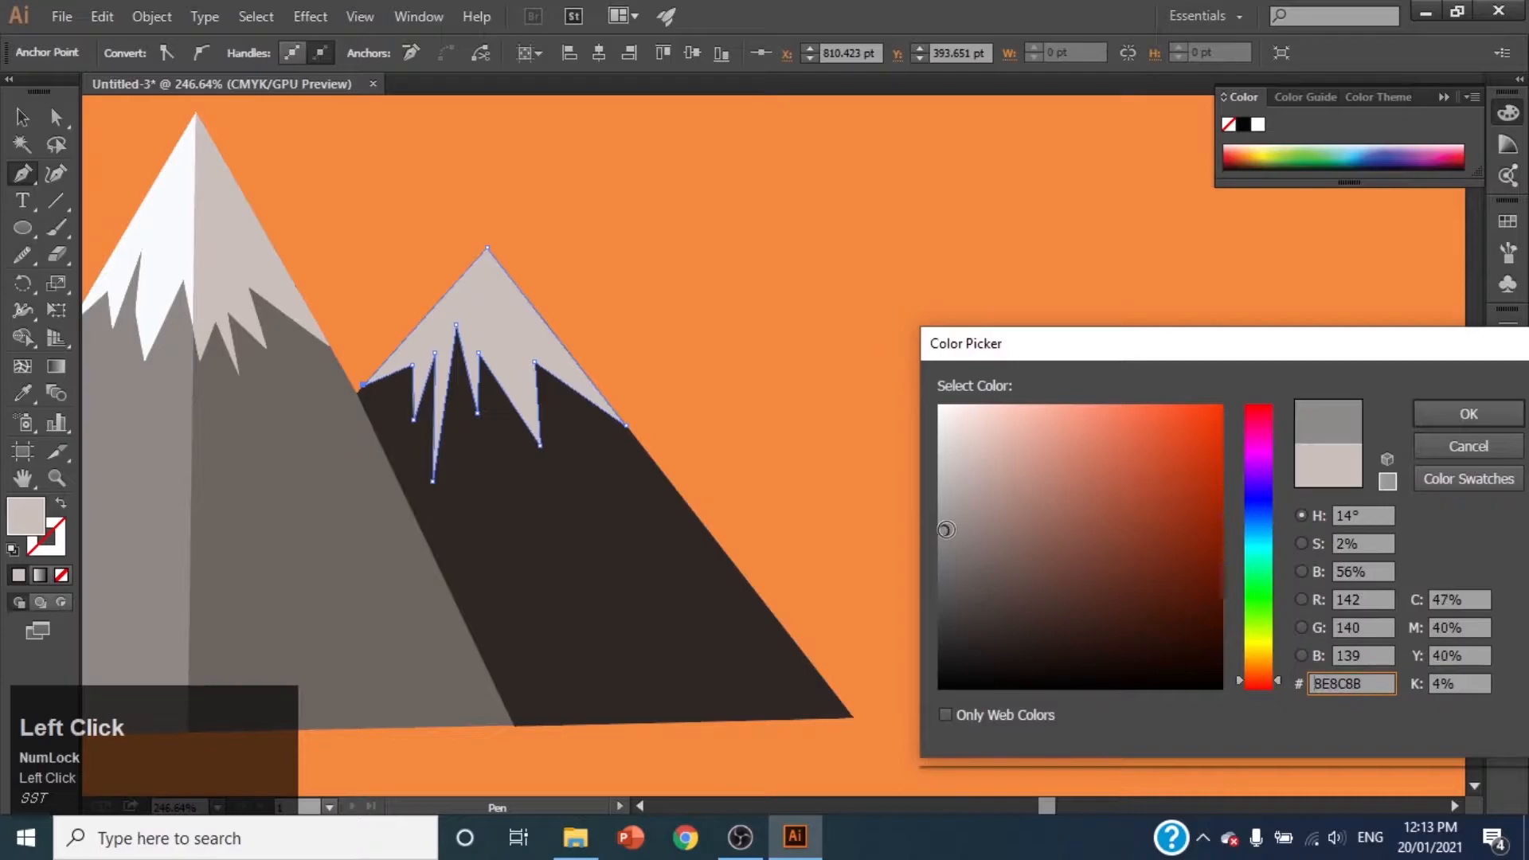
{"action": "left_click", "coordinate": [1471, 415]}
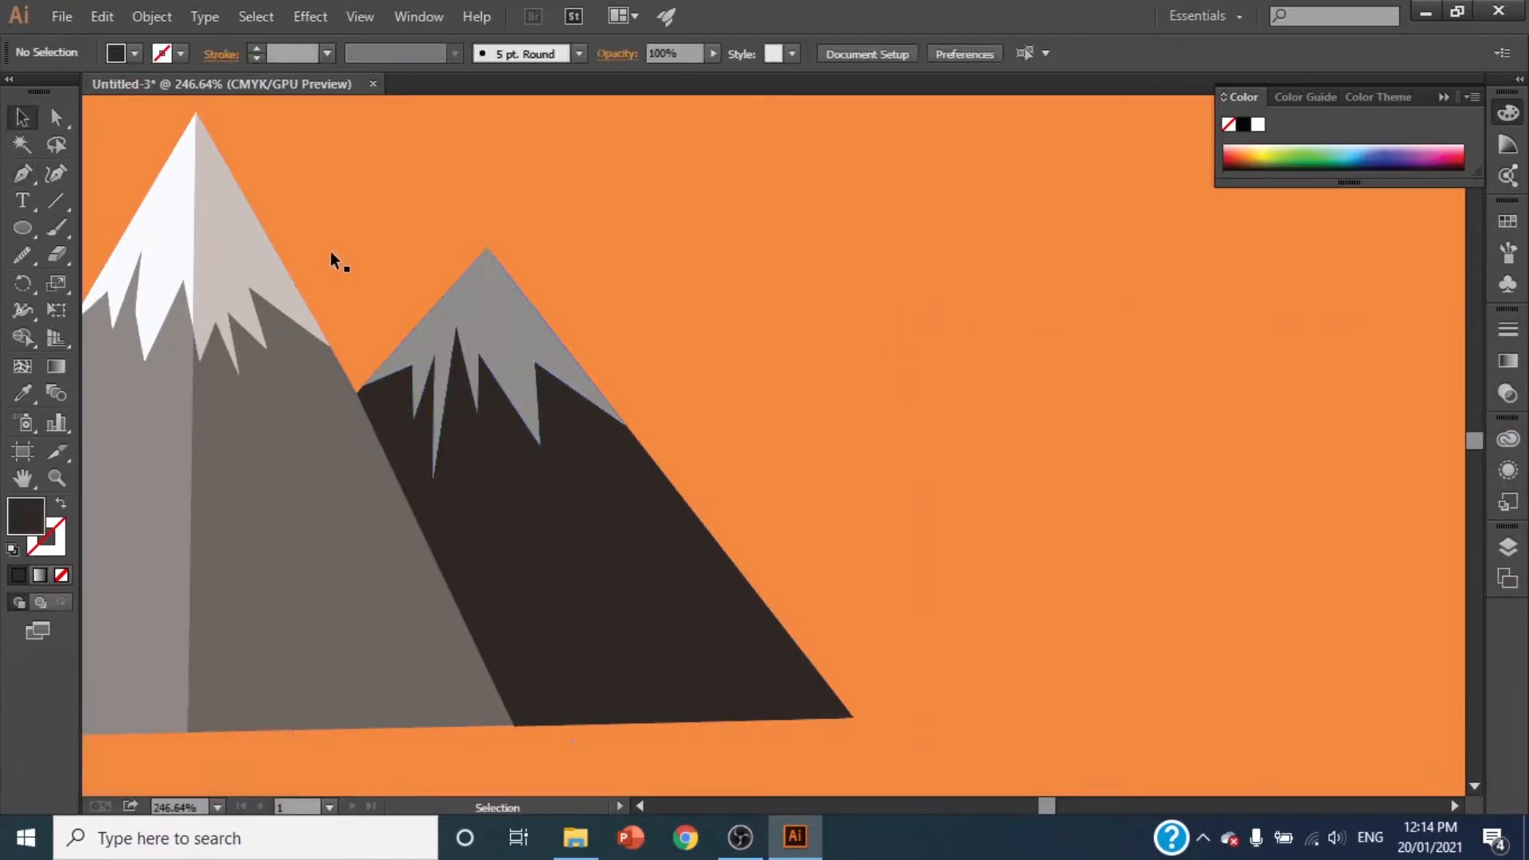
Step: Draw a closed four-sided Pen shape for a third peak between the two mountains, from the taller peak's right slope over a new summit to the valley
{"action": "left_click", "coordinate": [56, 478]}
{"action": "left_click_drag", "start_coordinate": [570, 549], "coordinate": [502, 430]}
{"action": "key", "text": "p"}
{"action": "left_click", "coordinate": [377, 292]}
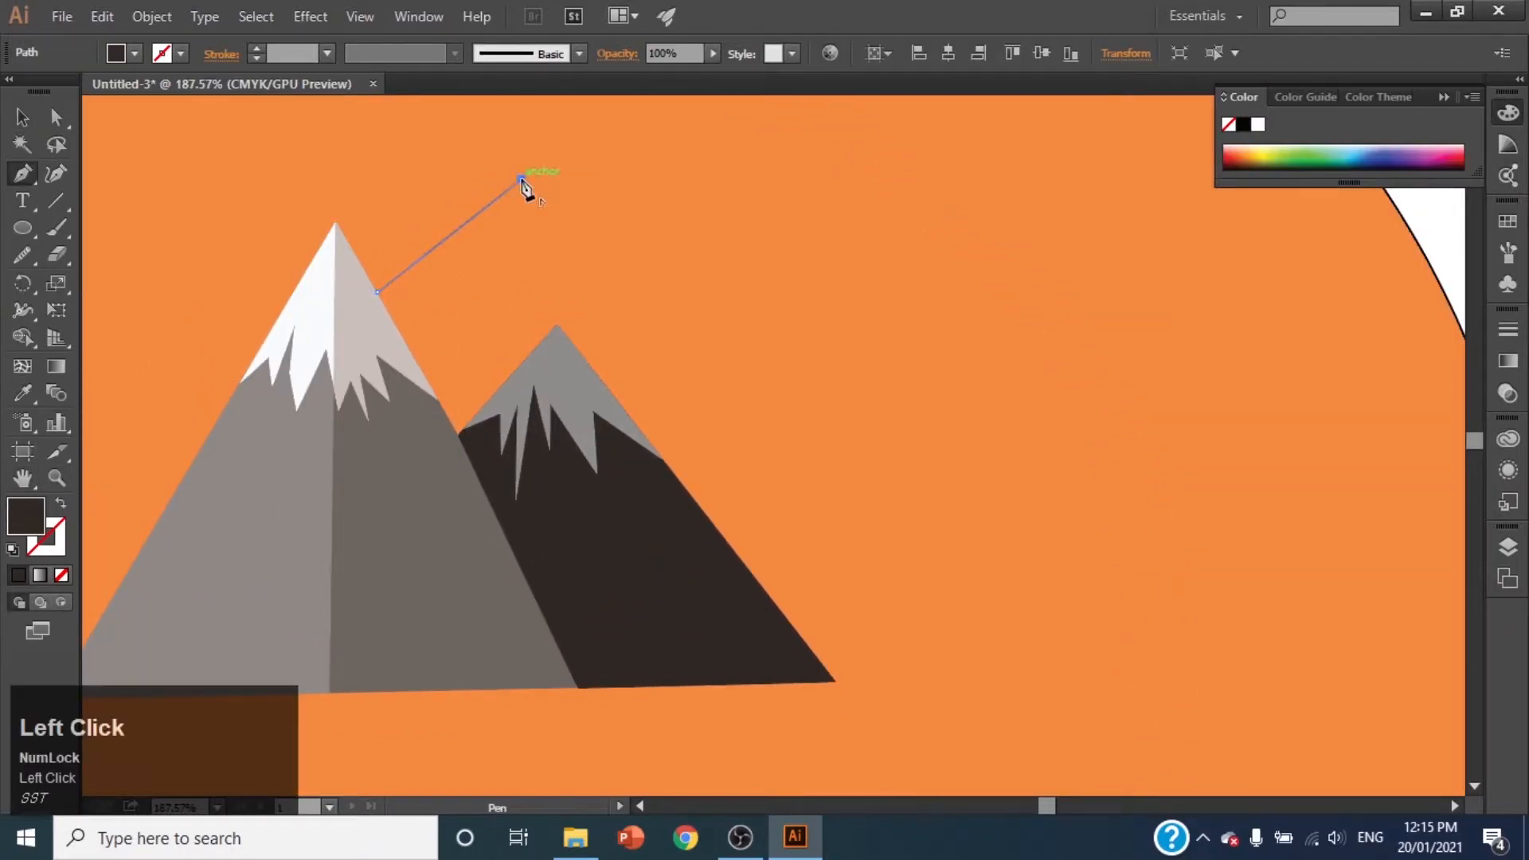
{"action": "left_click", "coordinate": [521, 180]}
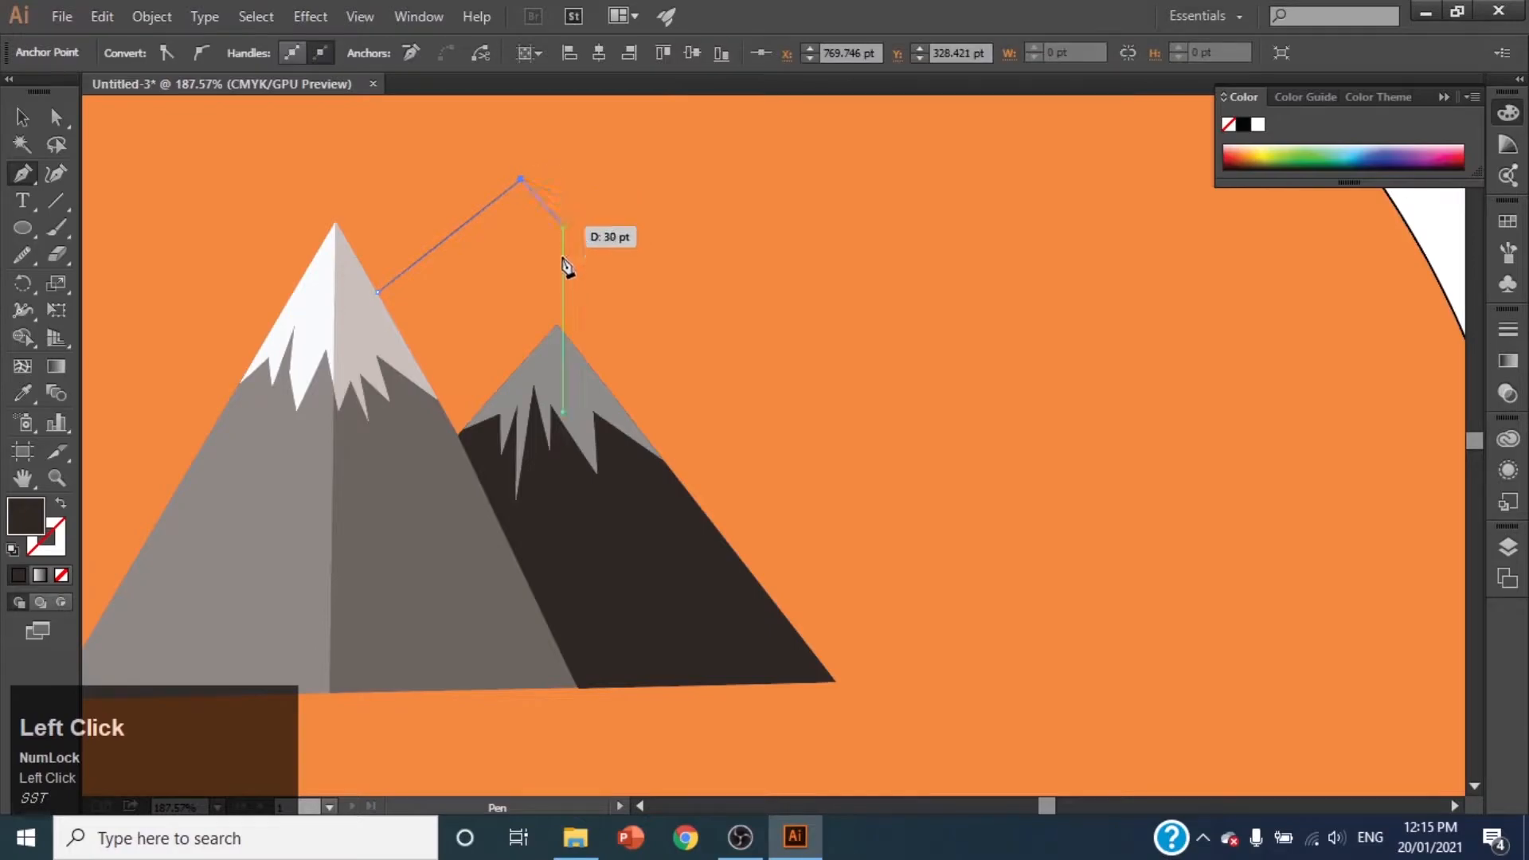
{"action": "left_click", "coordinate": [530, 352]}
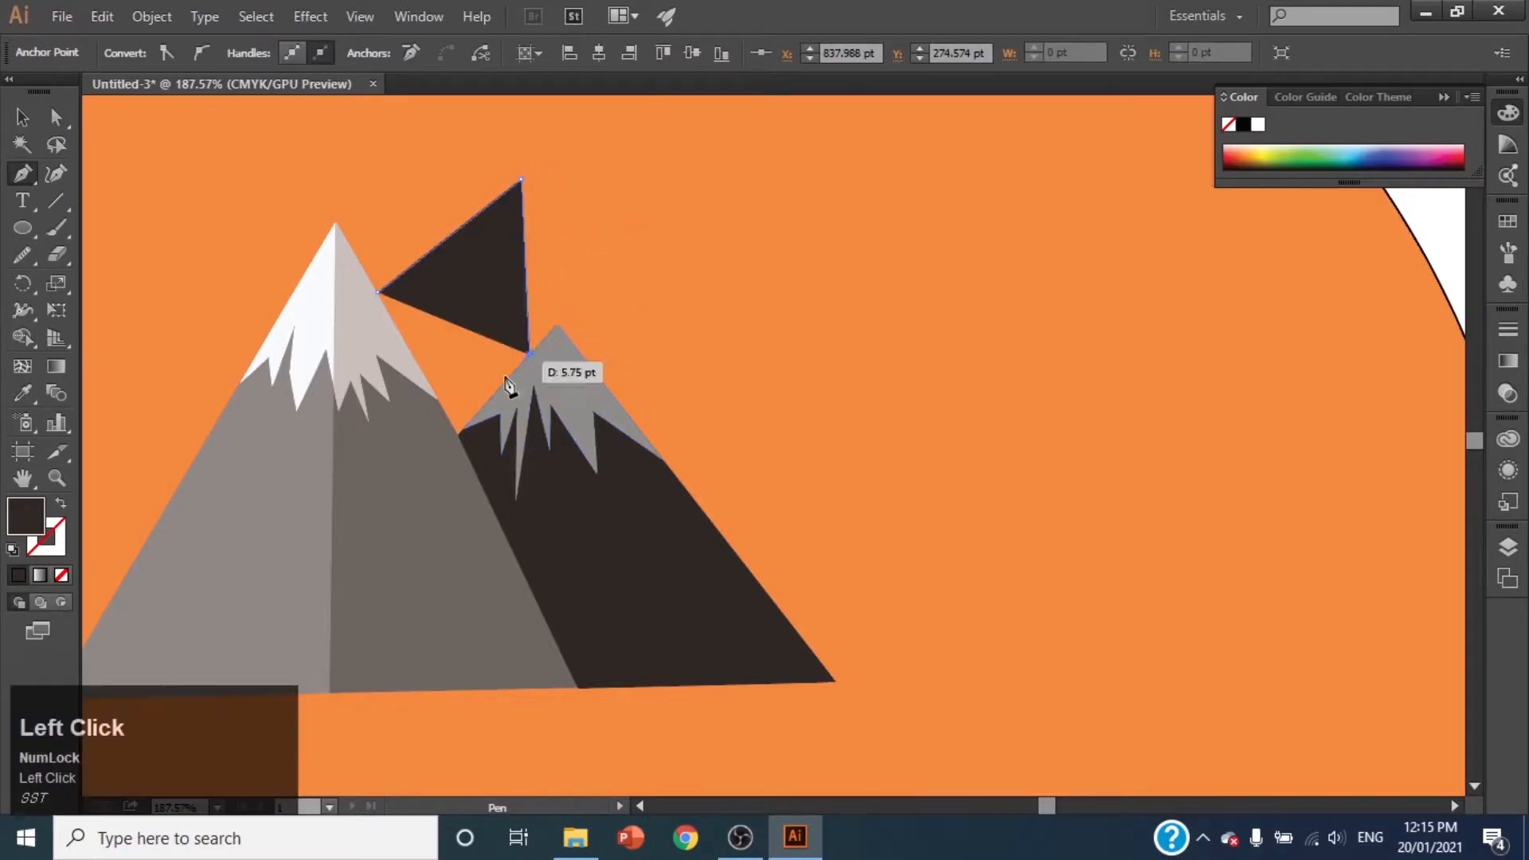
{"action": "left_click", "coordinate": [459, 435]}
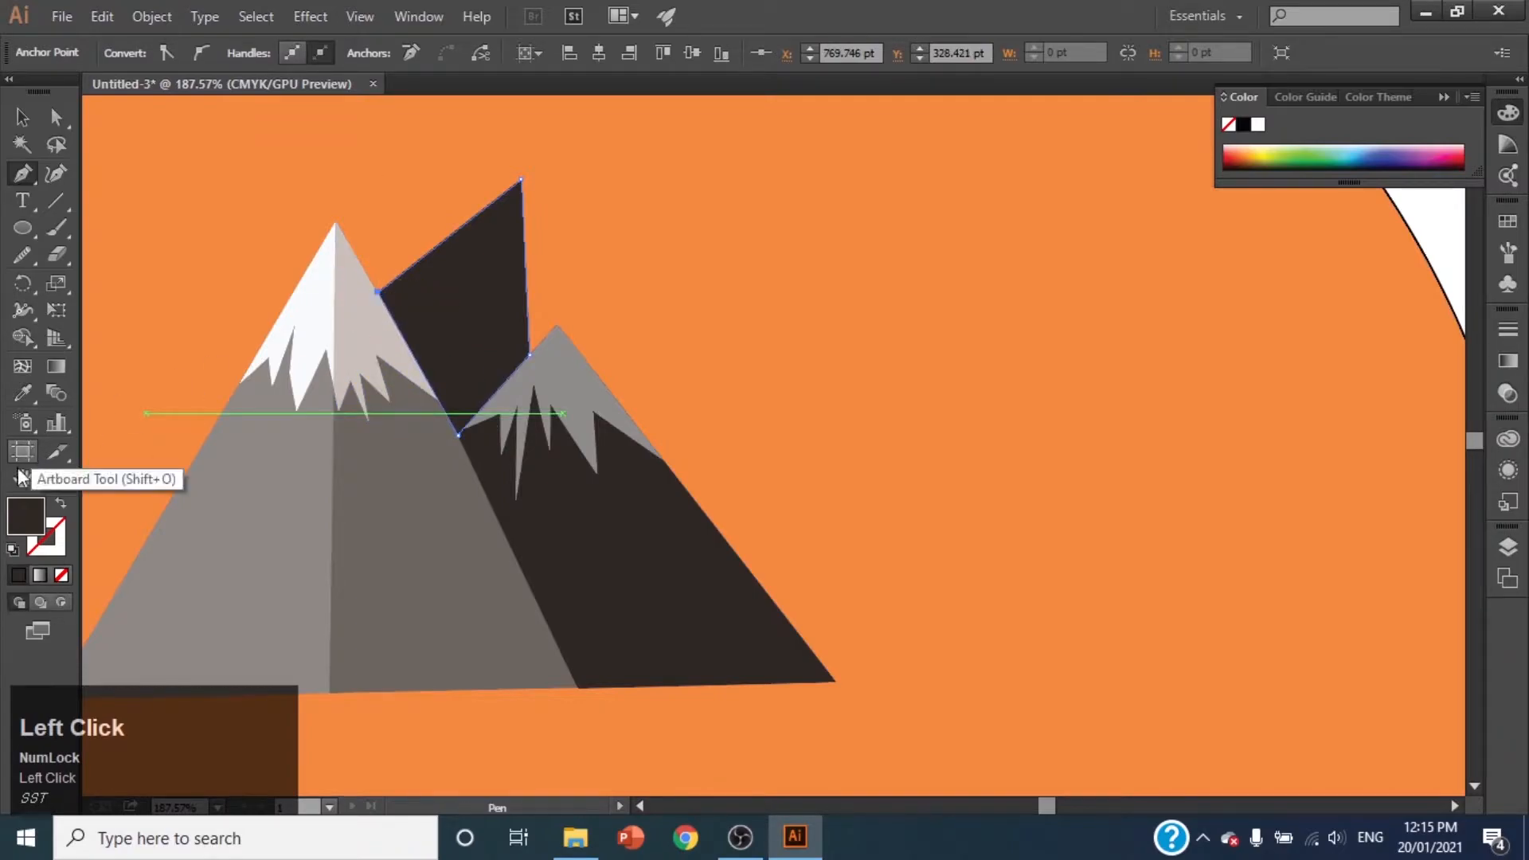
Step: Fill the third peak's four-sided shape with dark grey 4C4542
{"action": "double_click", "coordinate": [26, 526]}
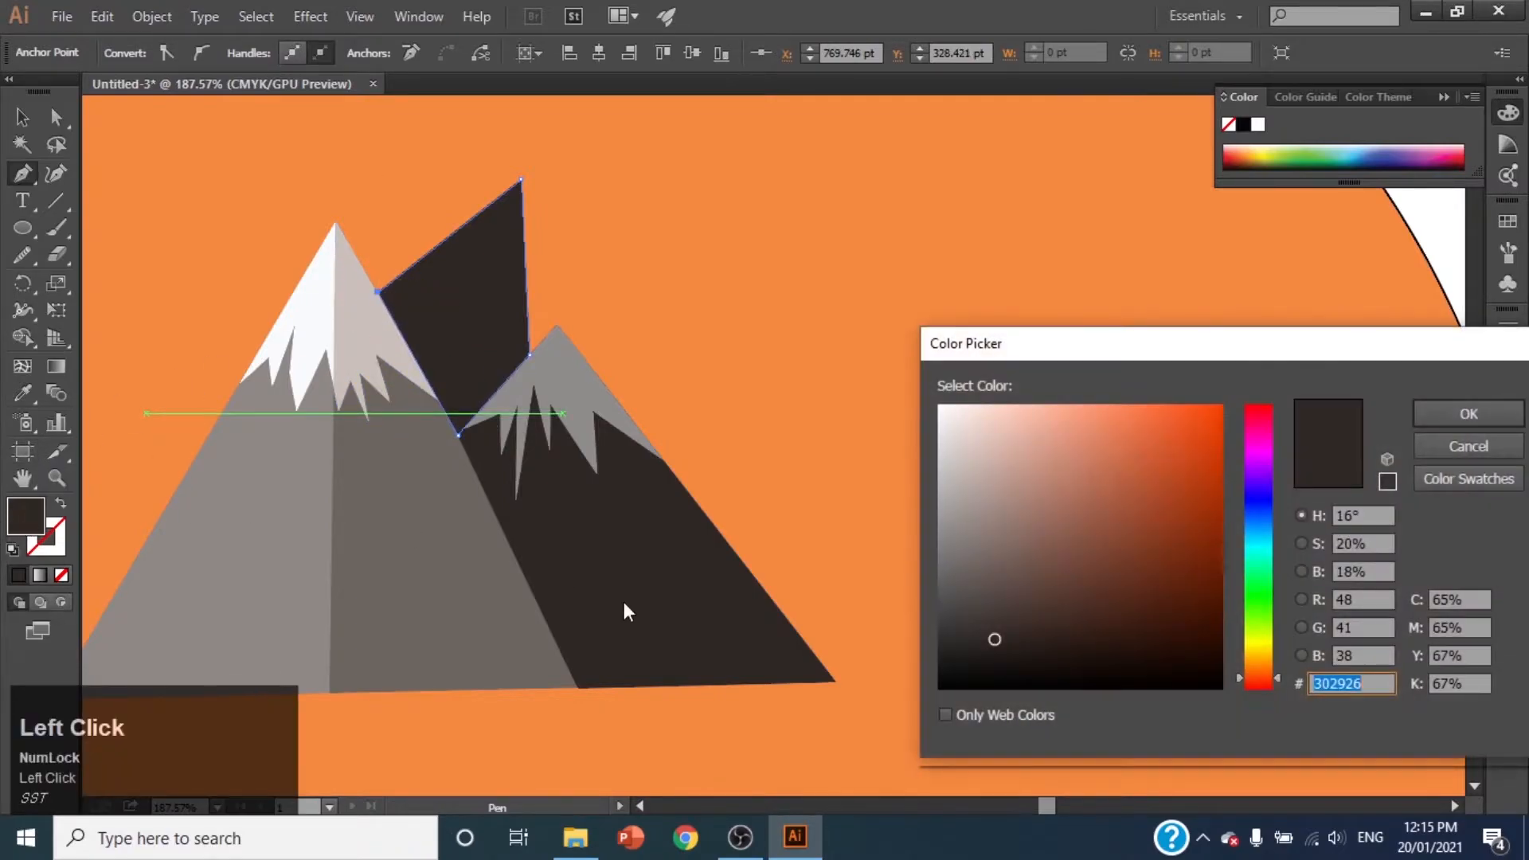
{"action": "left_click", "coordinate": [965, 603]}
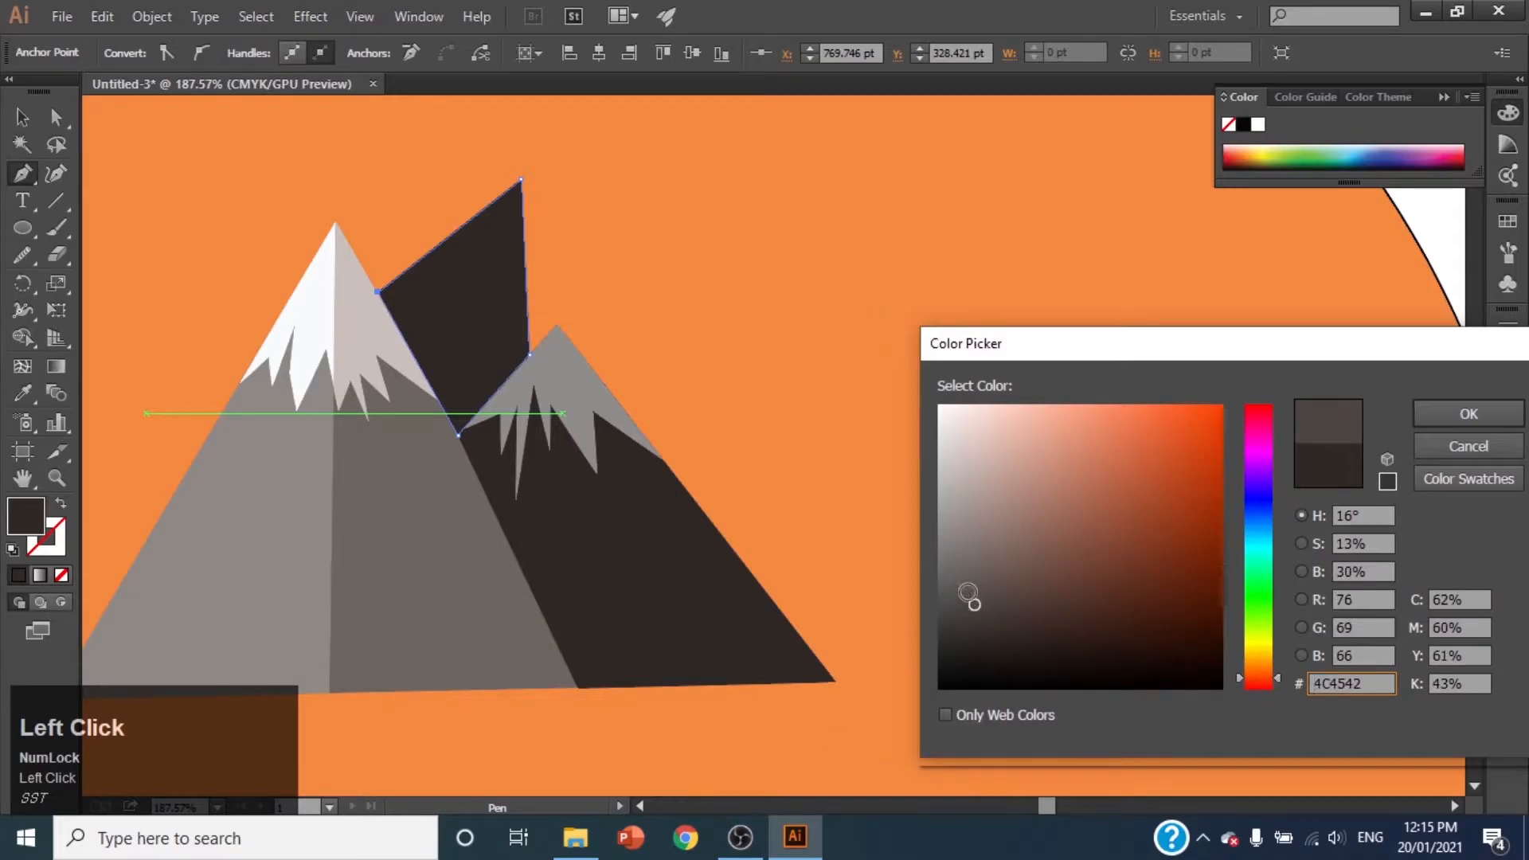
{"action": "left_click", "coordinate": [1437, 412]}
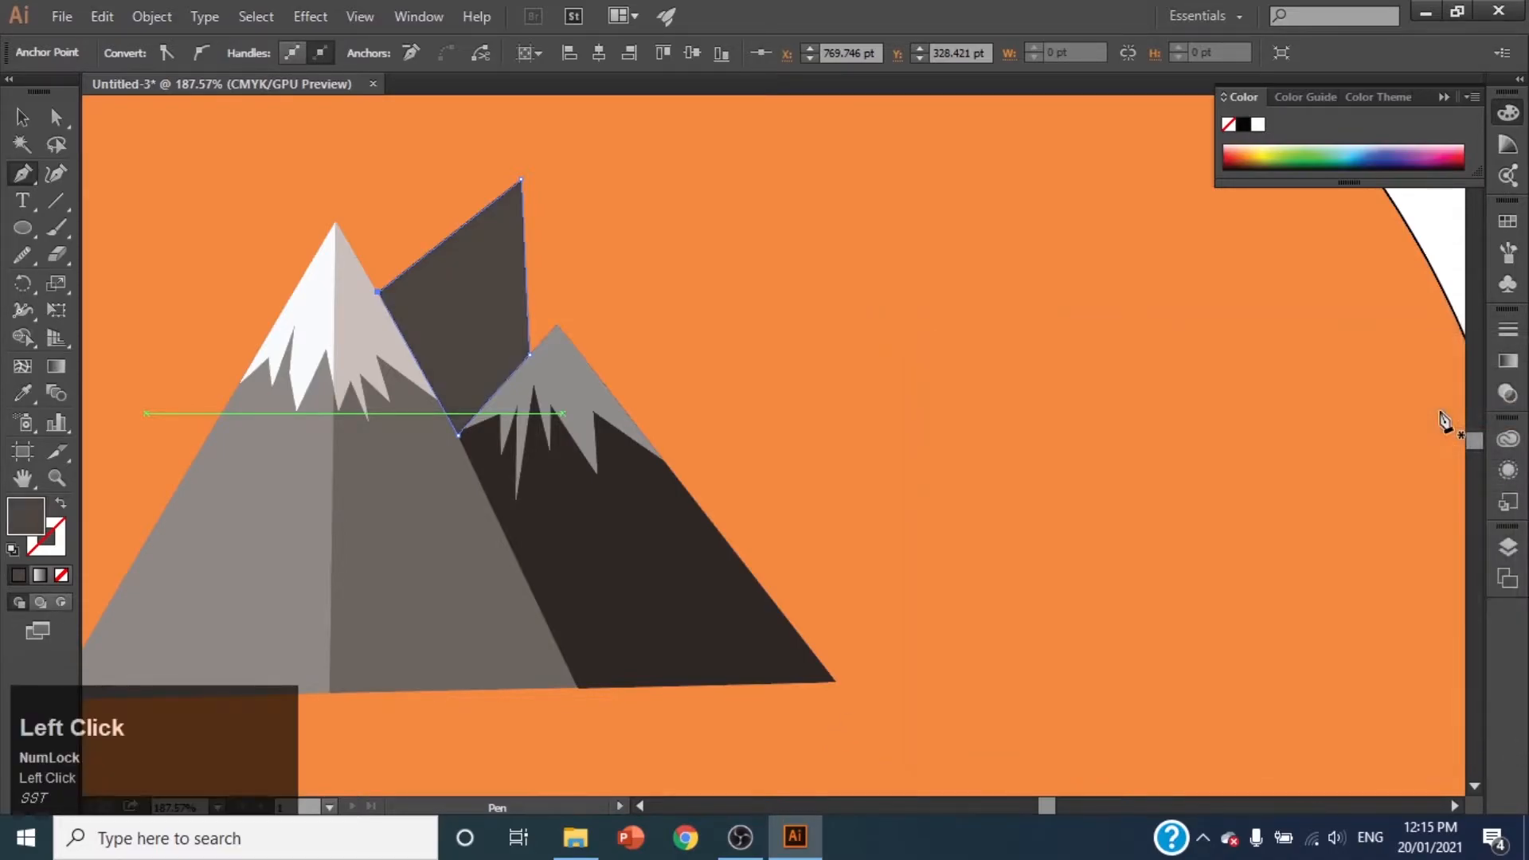
Step: Draw the third peak's shaded right face as a closed Pen shape behind the smaller peak and fill it with near-black 1E100B
{"action": "left_click", "coordinate": [522, 180]}
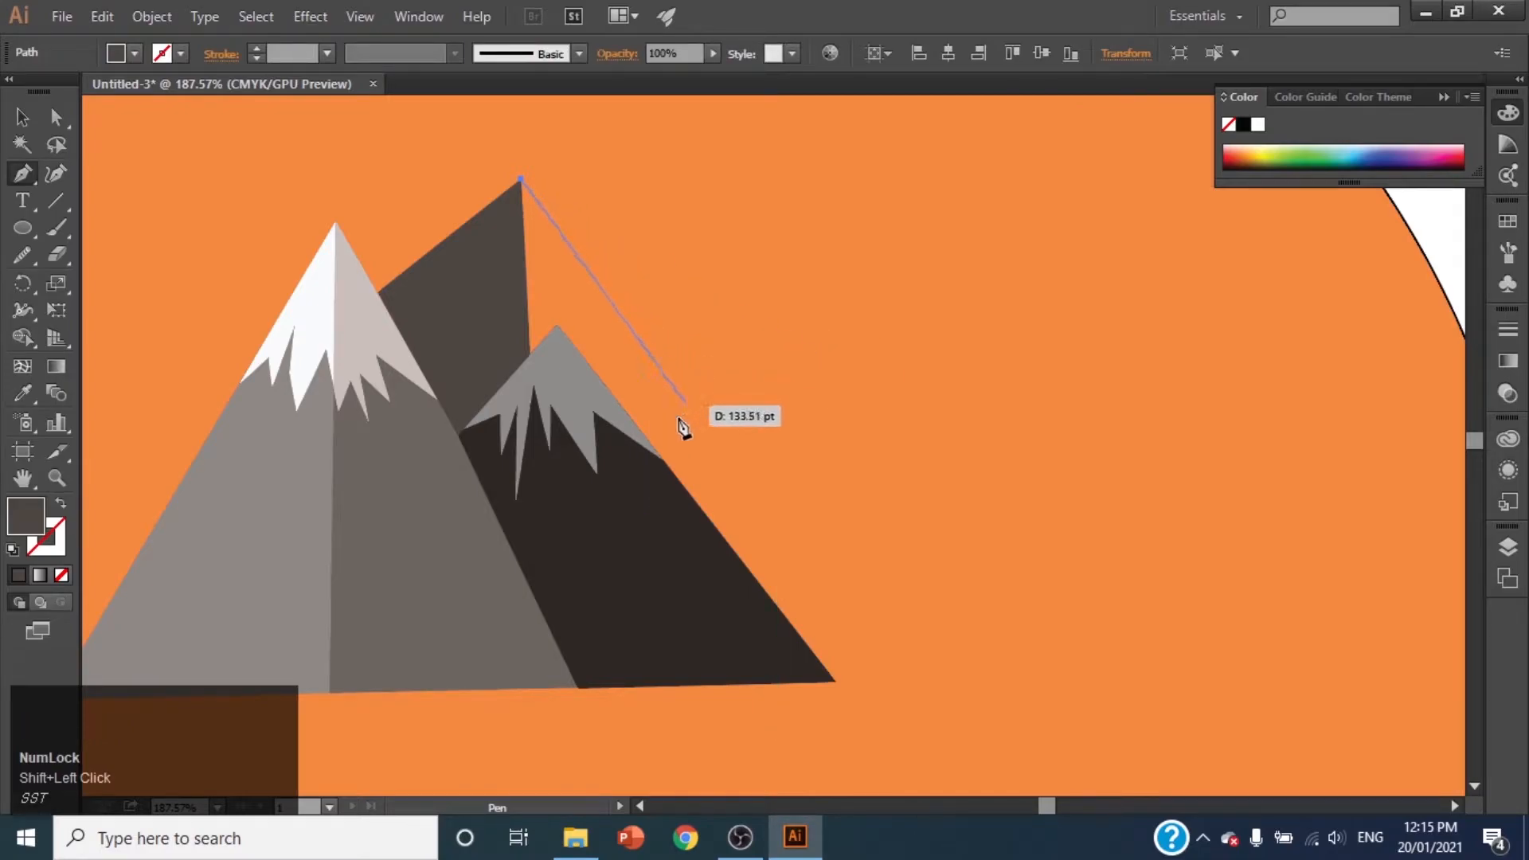
{"action": "left_click", "coordinate": [714, 524]}
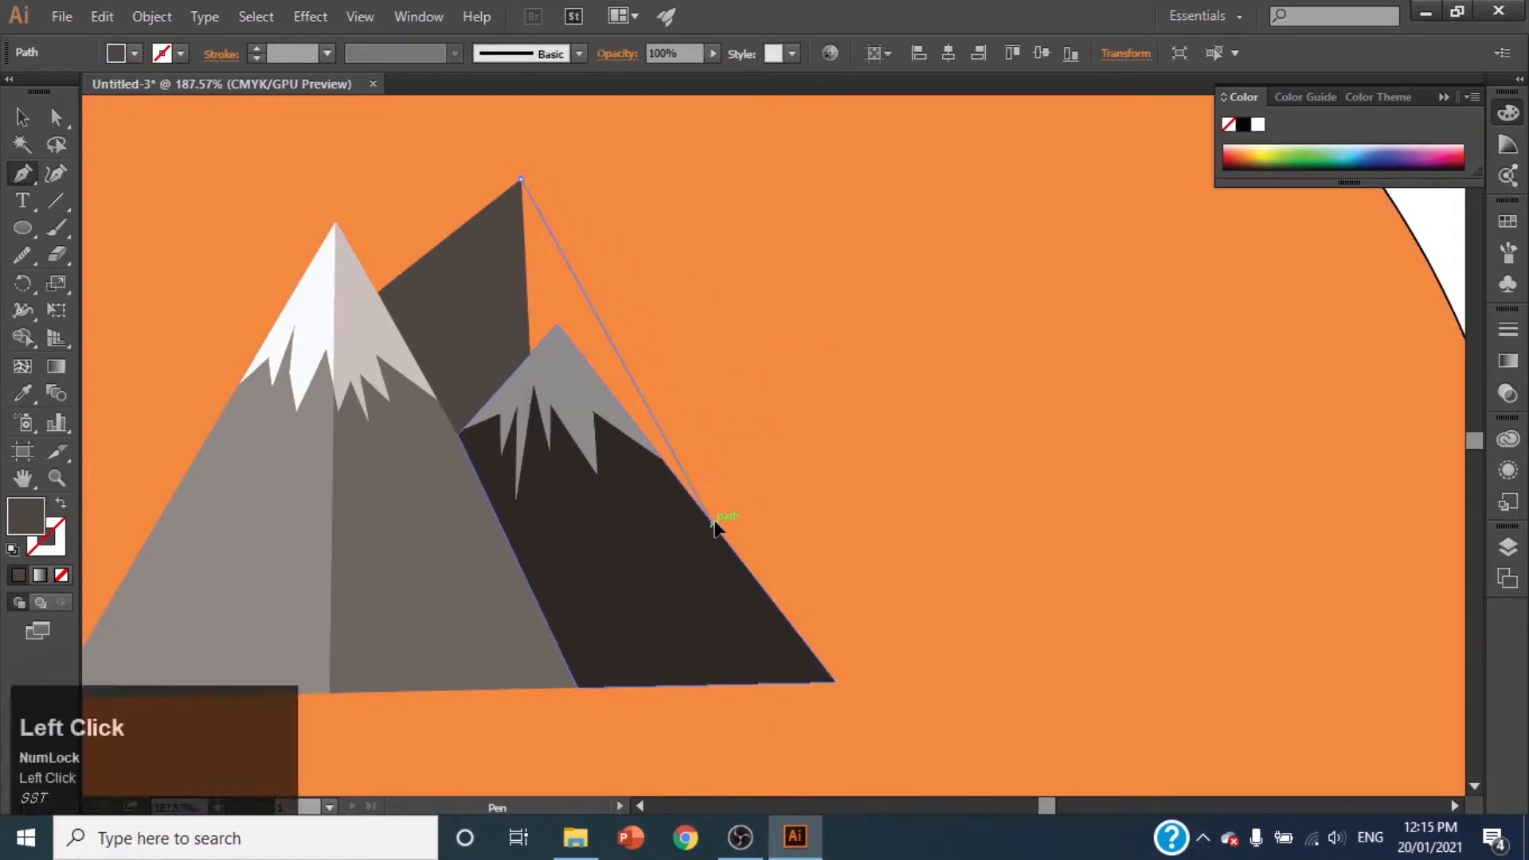
{"action": "left_click", "coordinate": [558, 324]}
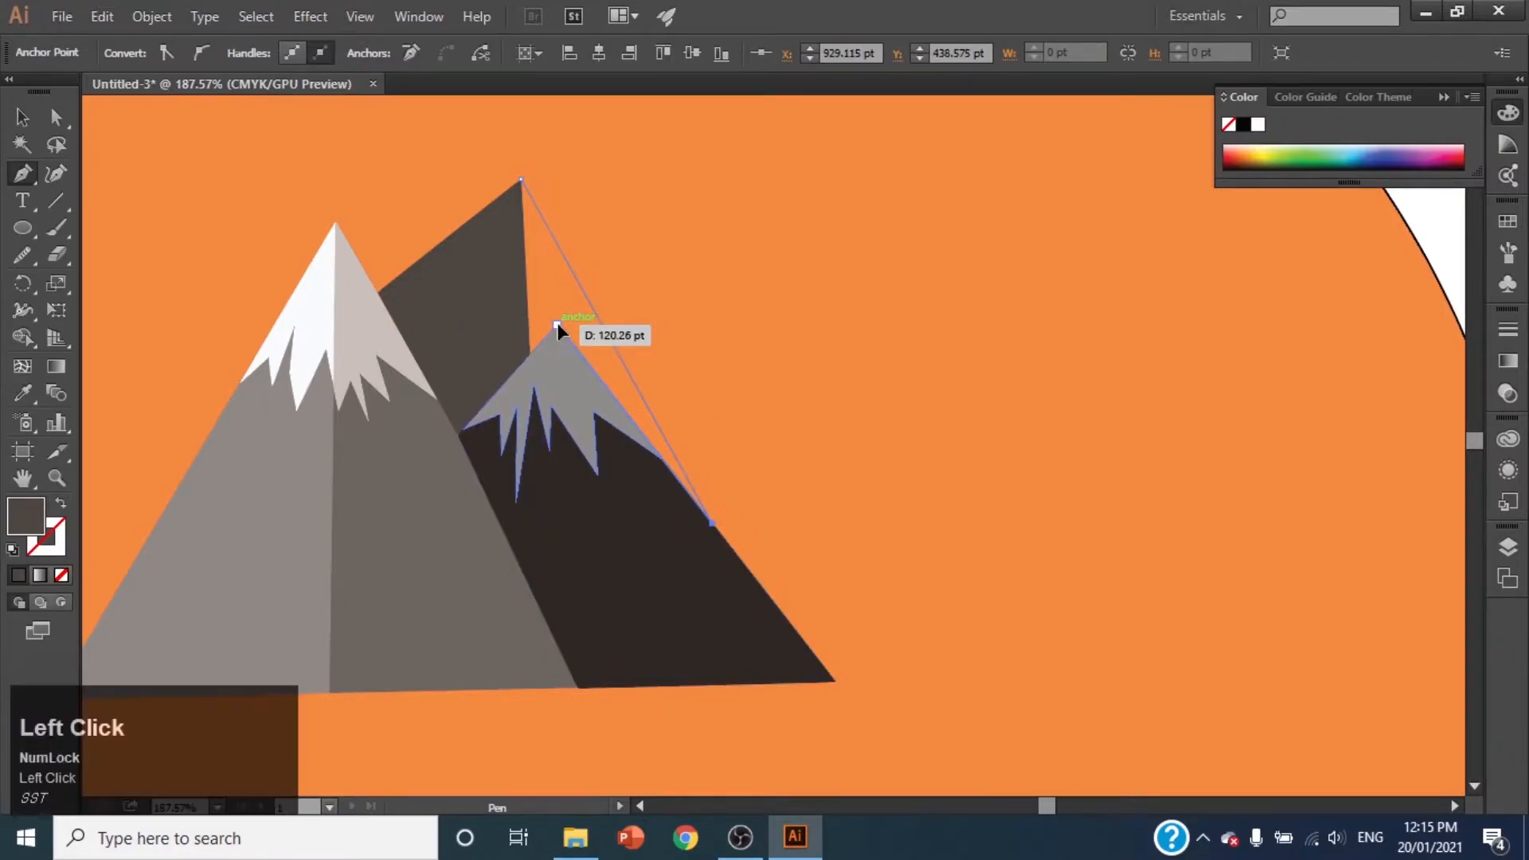
{"action": "left_click", "coordinate": [530, 355]}
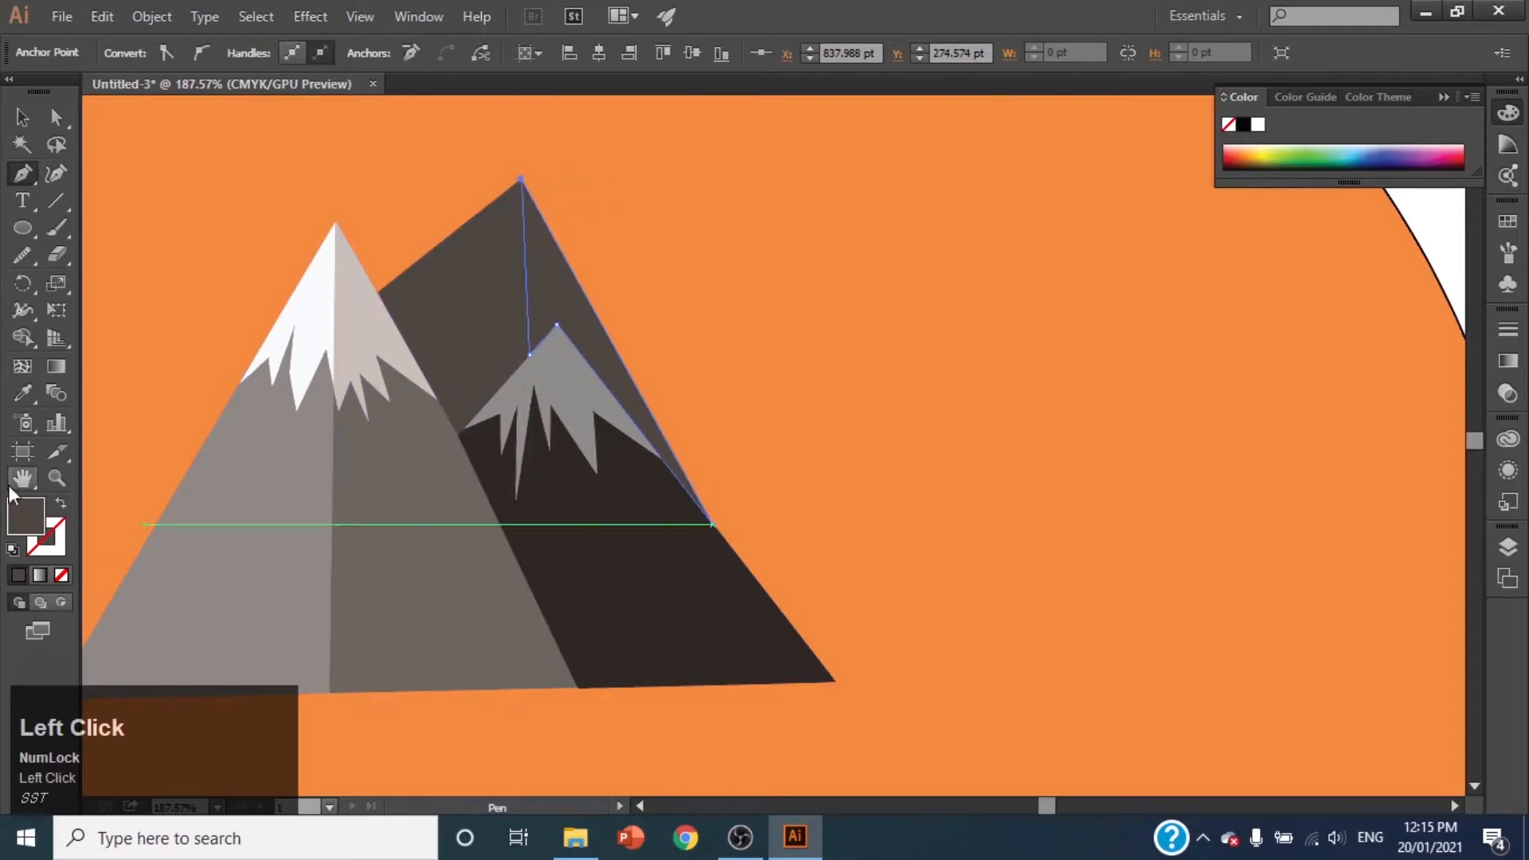
{"action": "double_click", "coordinate": [23, 518]}
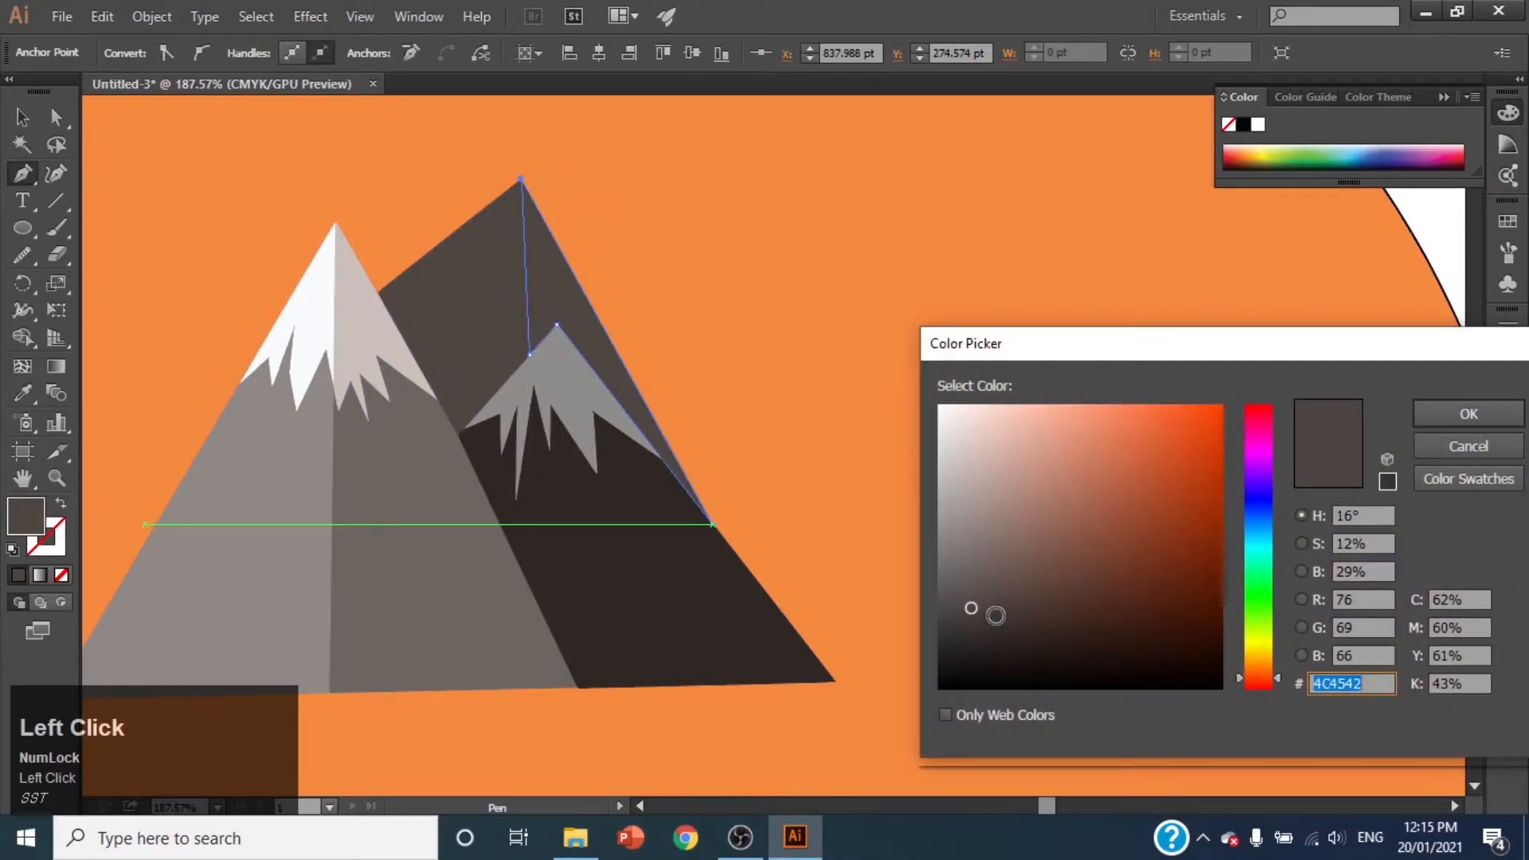
{"action": "left_click", "coordinate": [1122, 656]}
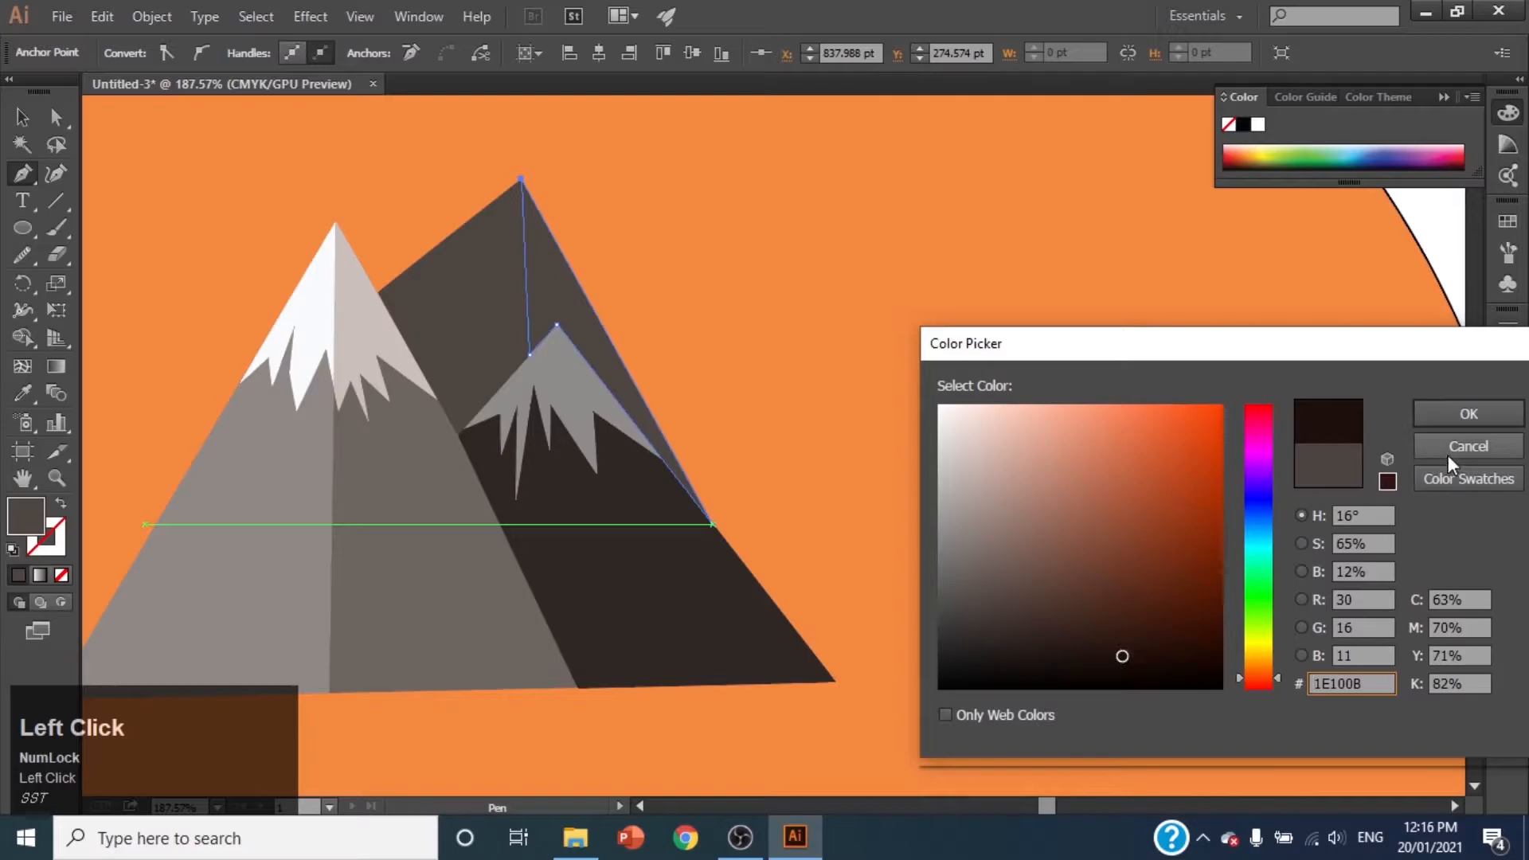
{"action": "left_click", "coordinate": [1449, 416]}
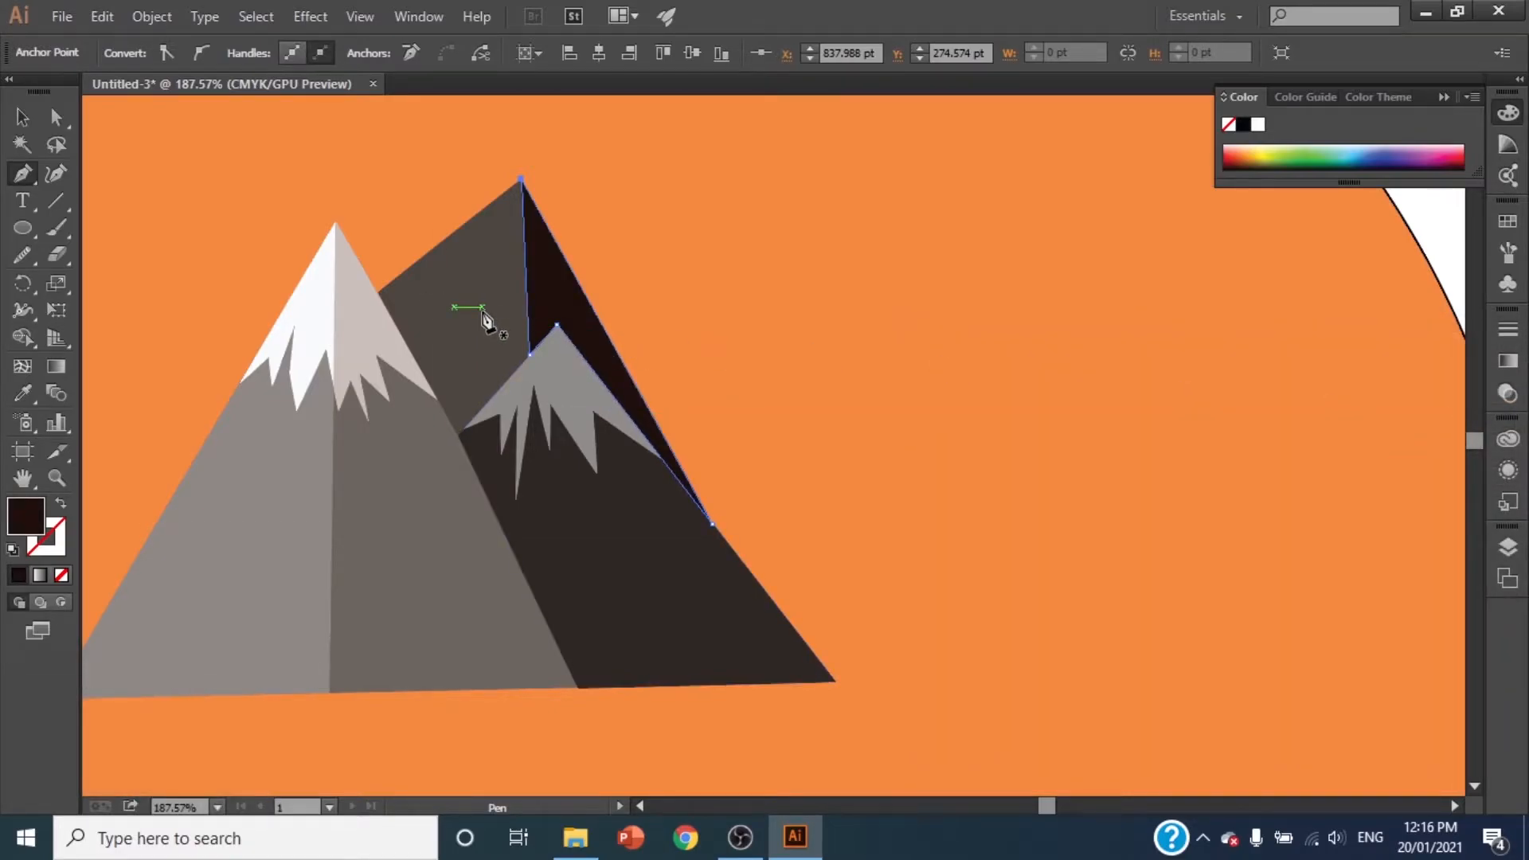
Step: Draw a taller fourth peak as a closed Pen shape from the third peak's right slope to the base, and fill it with brownish grey
{"action": "left_click", "coordinate": [593, 305]}
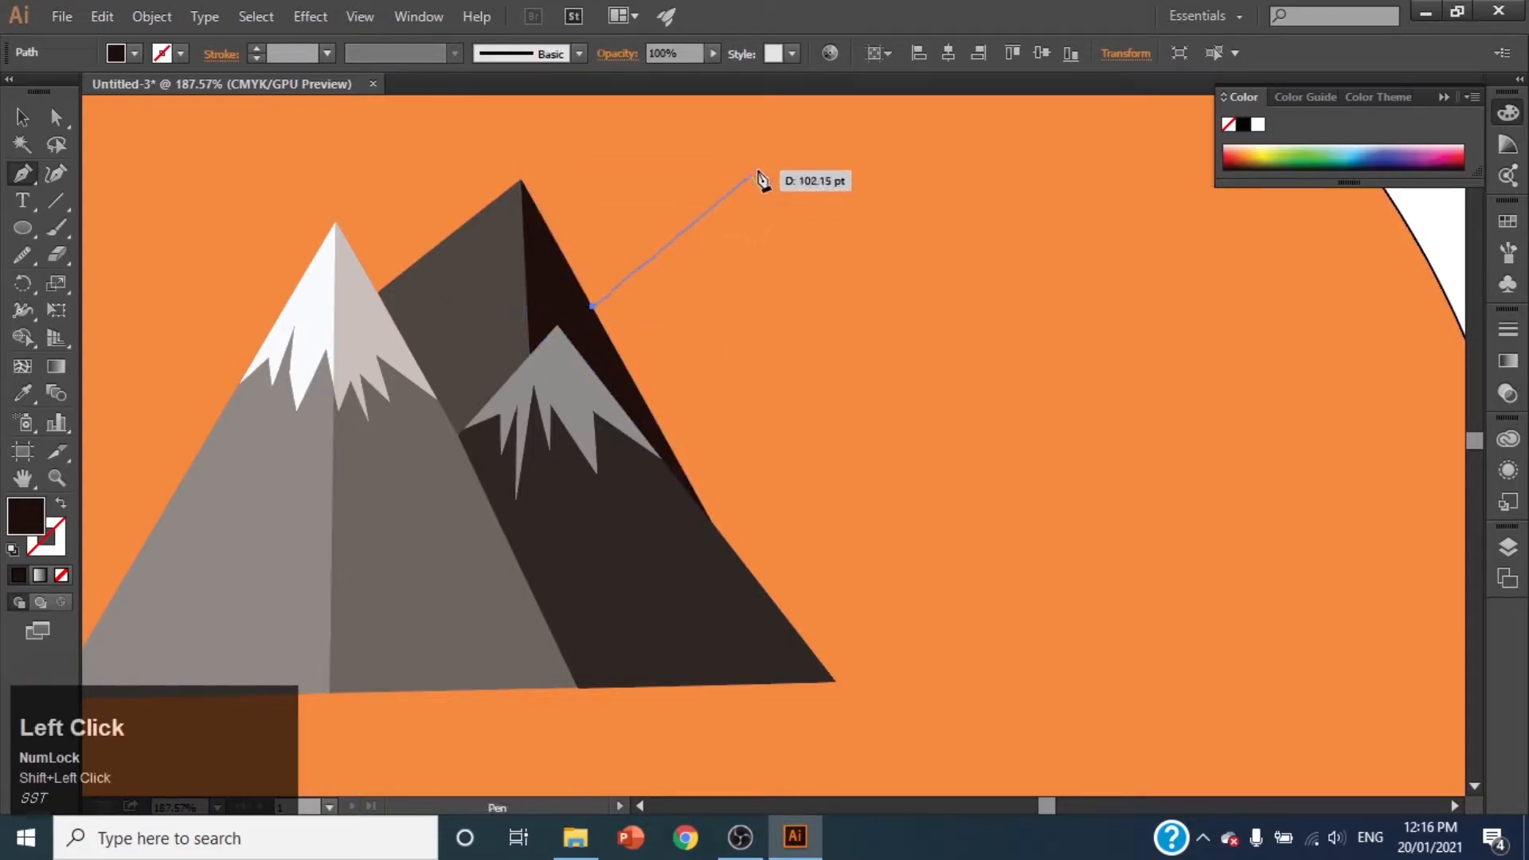
{"action": "left_click", "coordinate": [747, 111]}
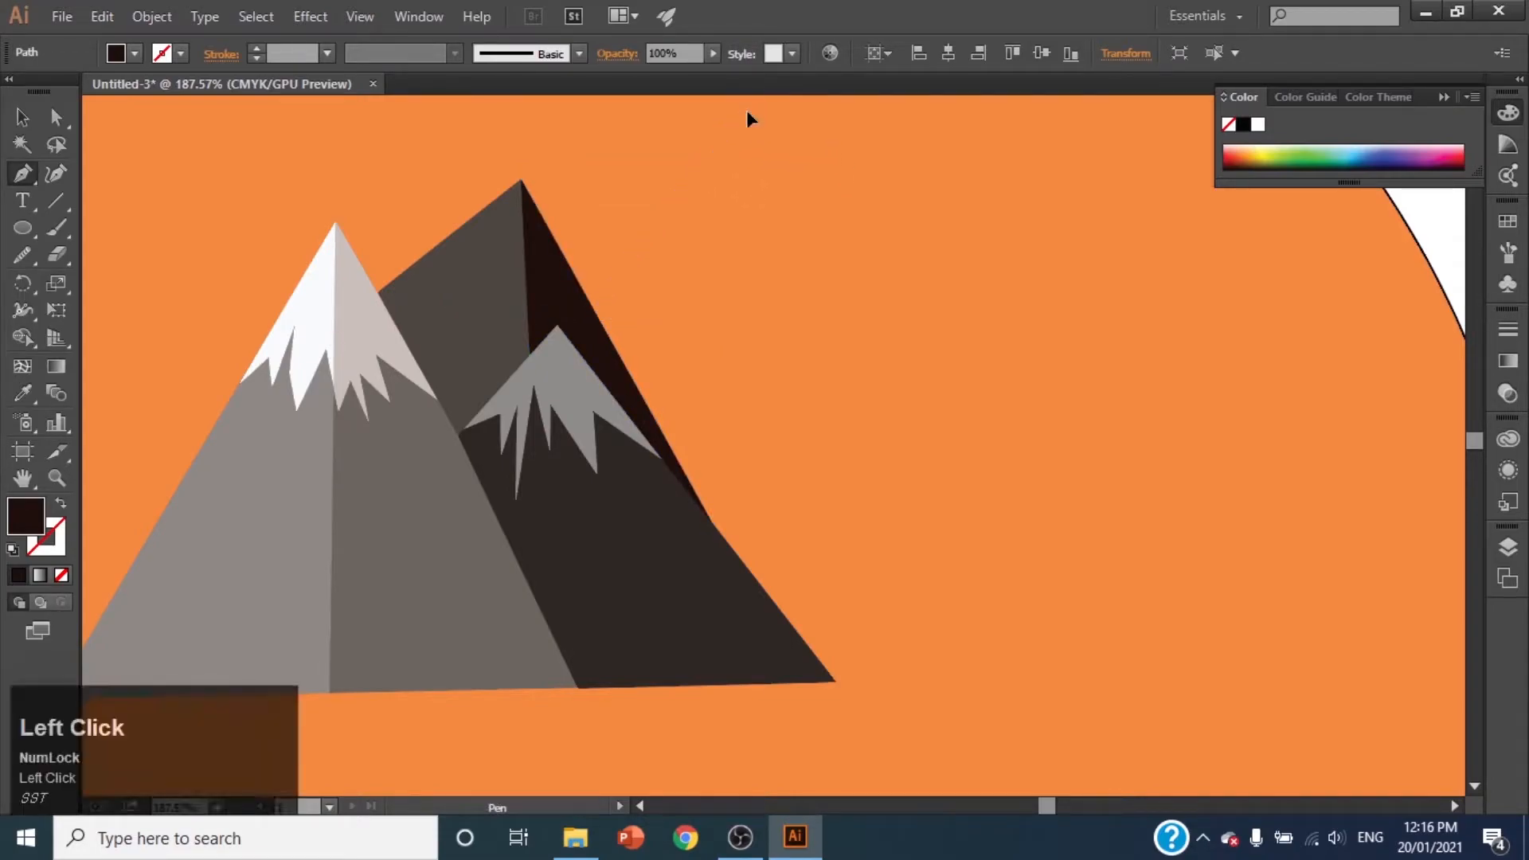
{"action": "scroll", "coordinate": [747, 112], "scroll_direction": "up", "scroll_amount": 3}
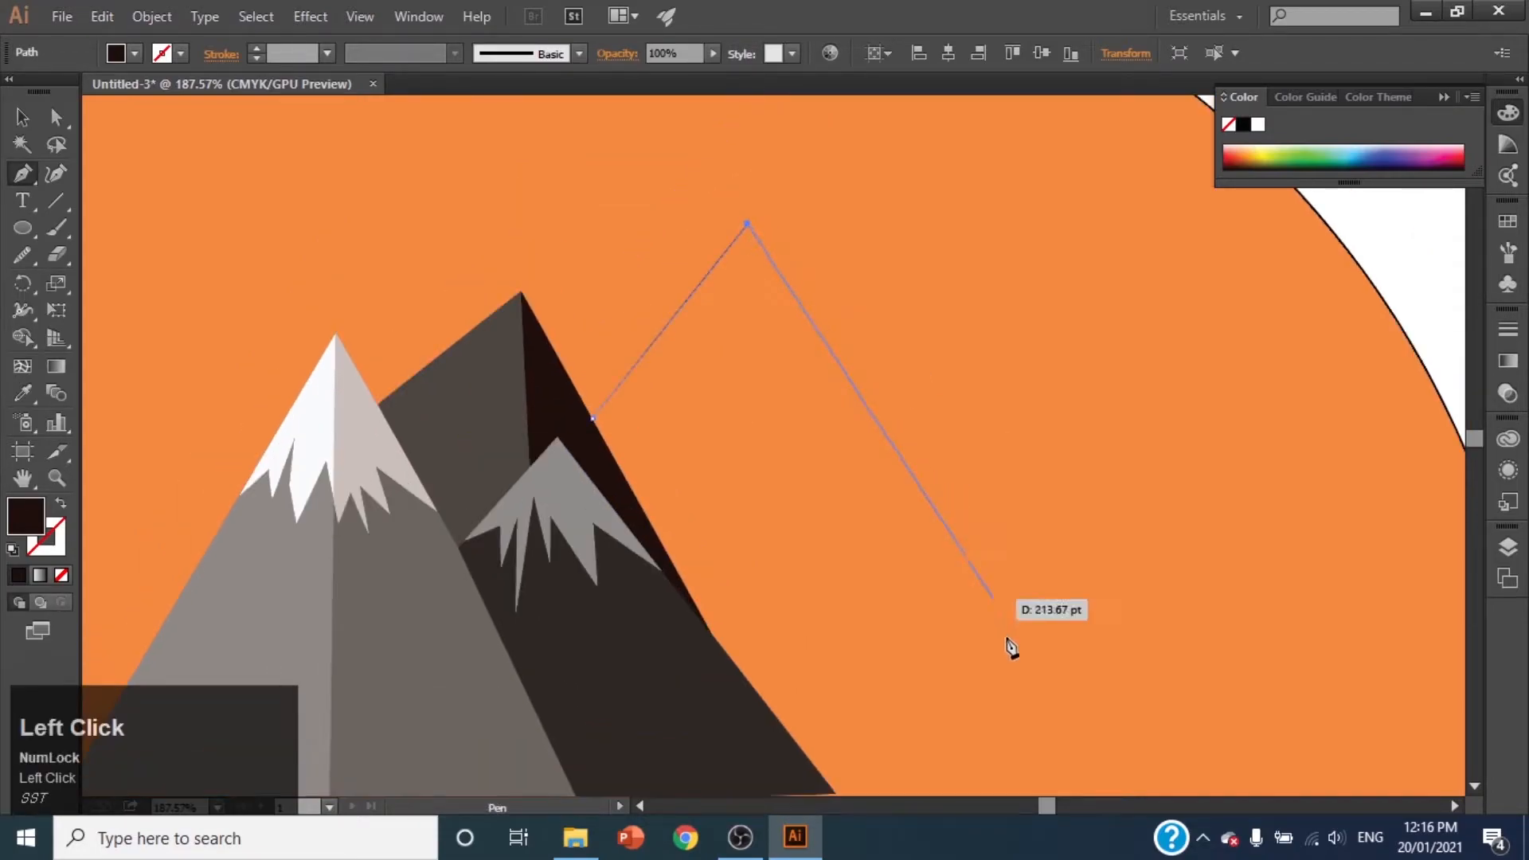
{"action": "left_click", "coordinate": [1101, 776]}
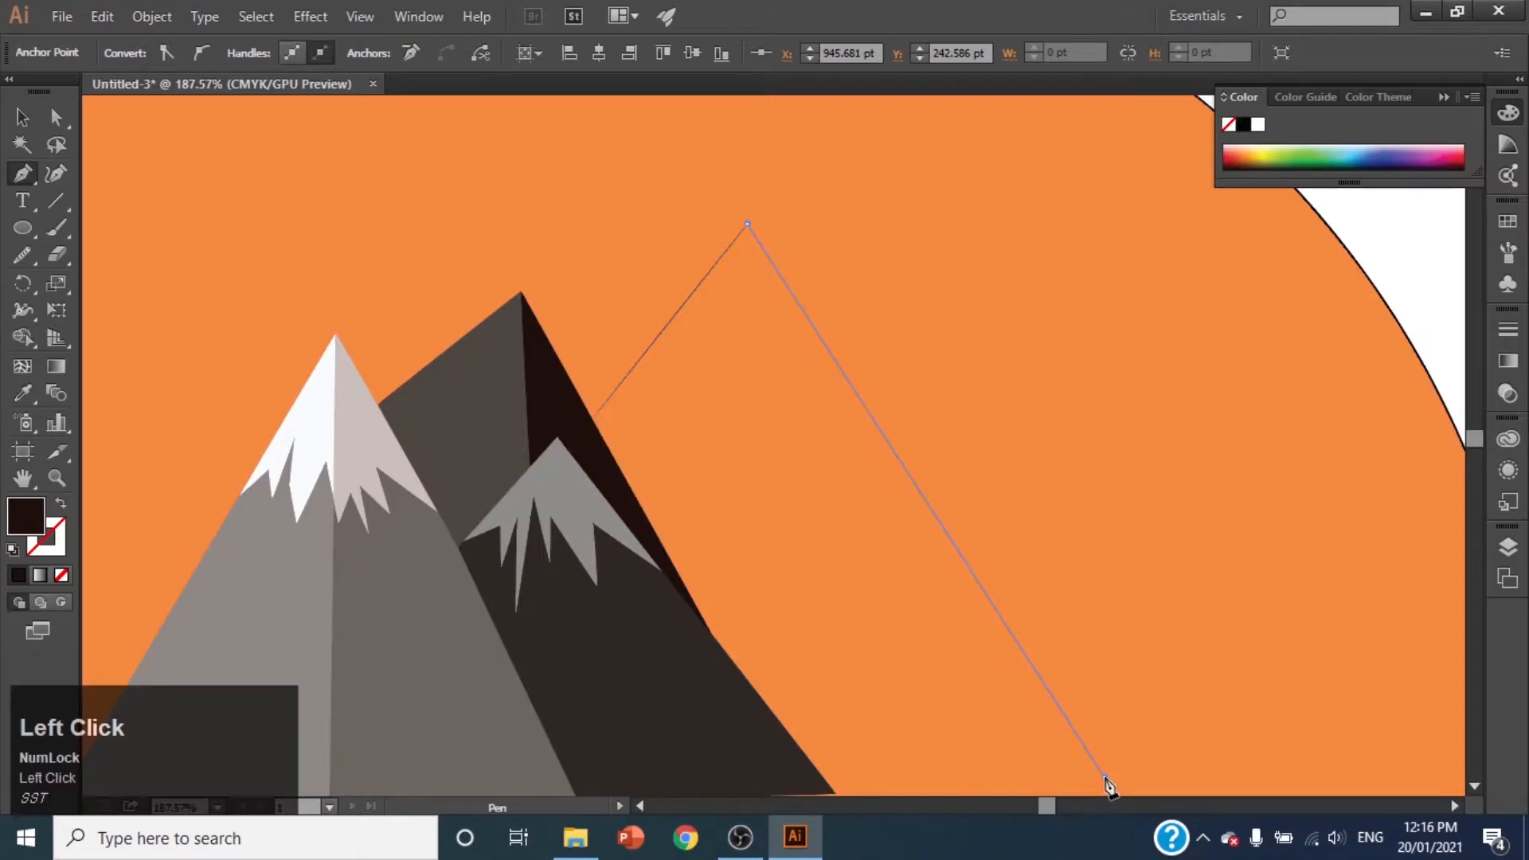
{"action": "scroll", "coordinate": [1115, 776], "scroll_direction": "down", "scroll_amount": 2}
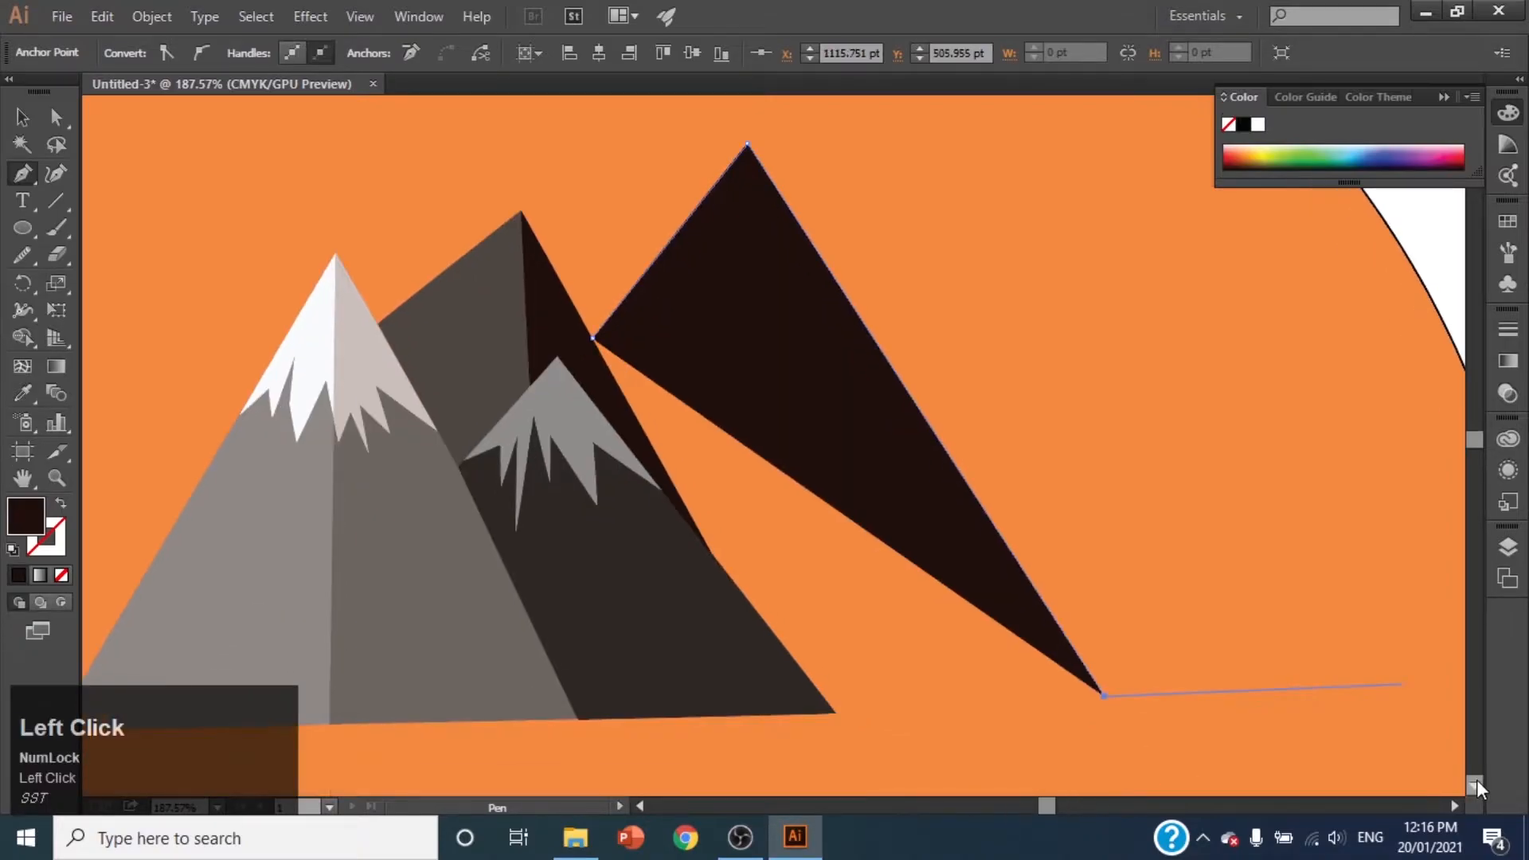
{"action": "left_click", "coordinate": [1123, 721]}
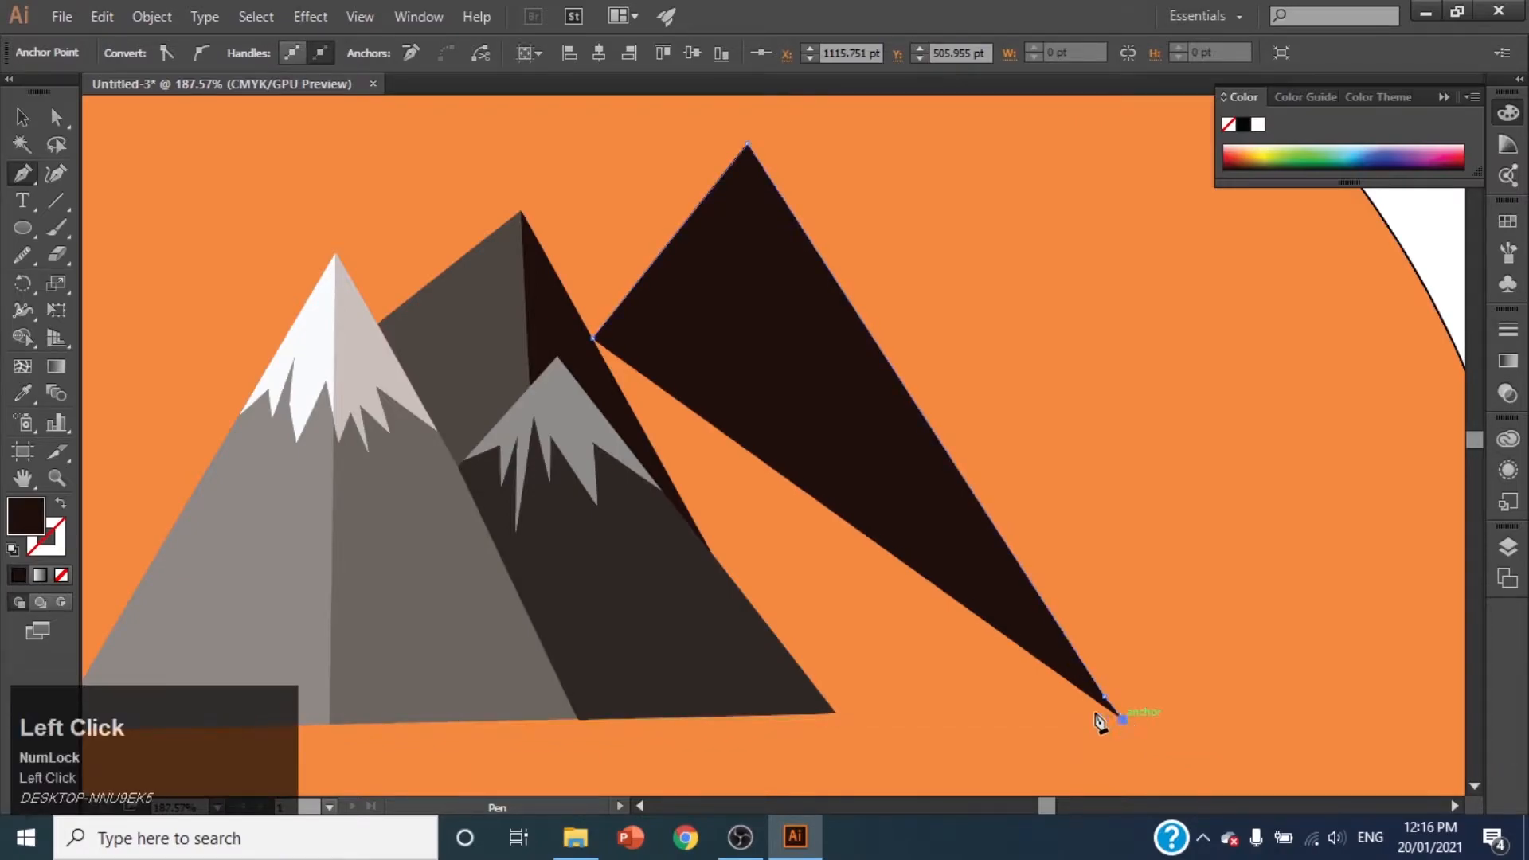
{"action": "left_click", "coordinate": [836, 714]}
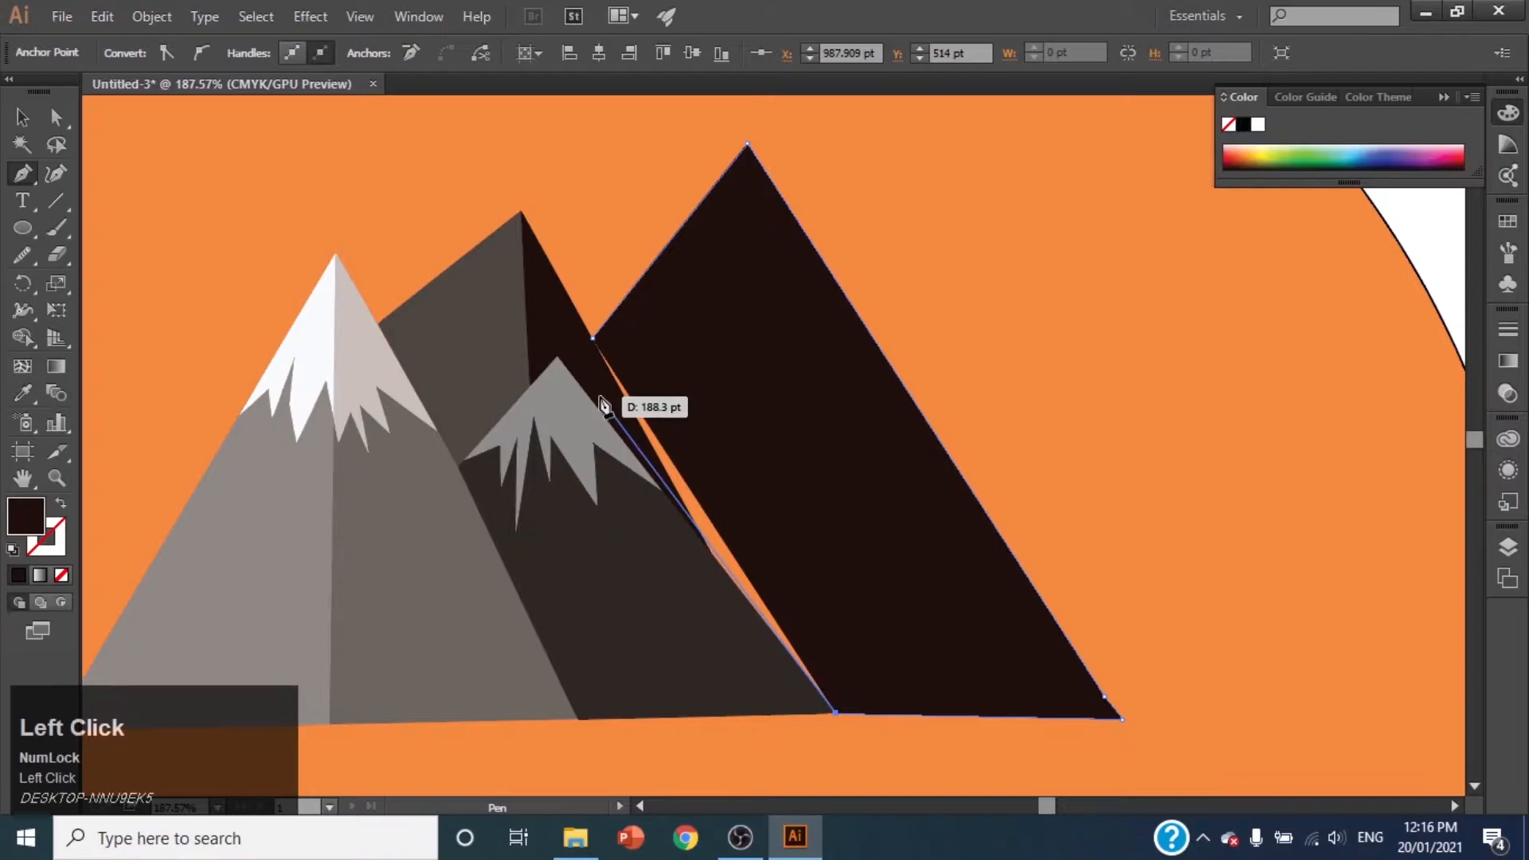
{"action": "left_click", "coordinate": [707, 558]}
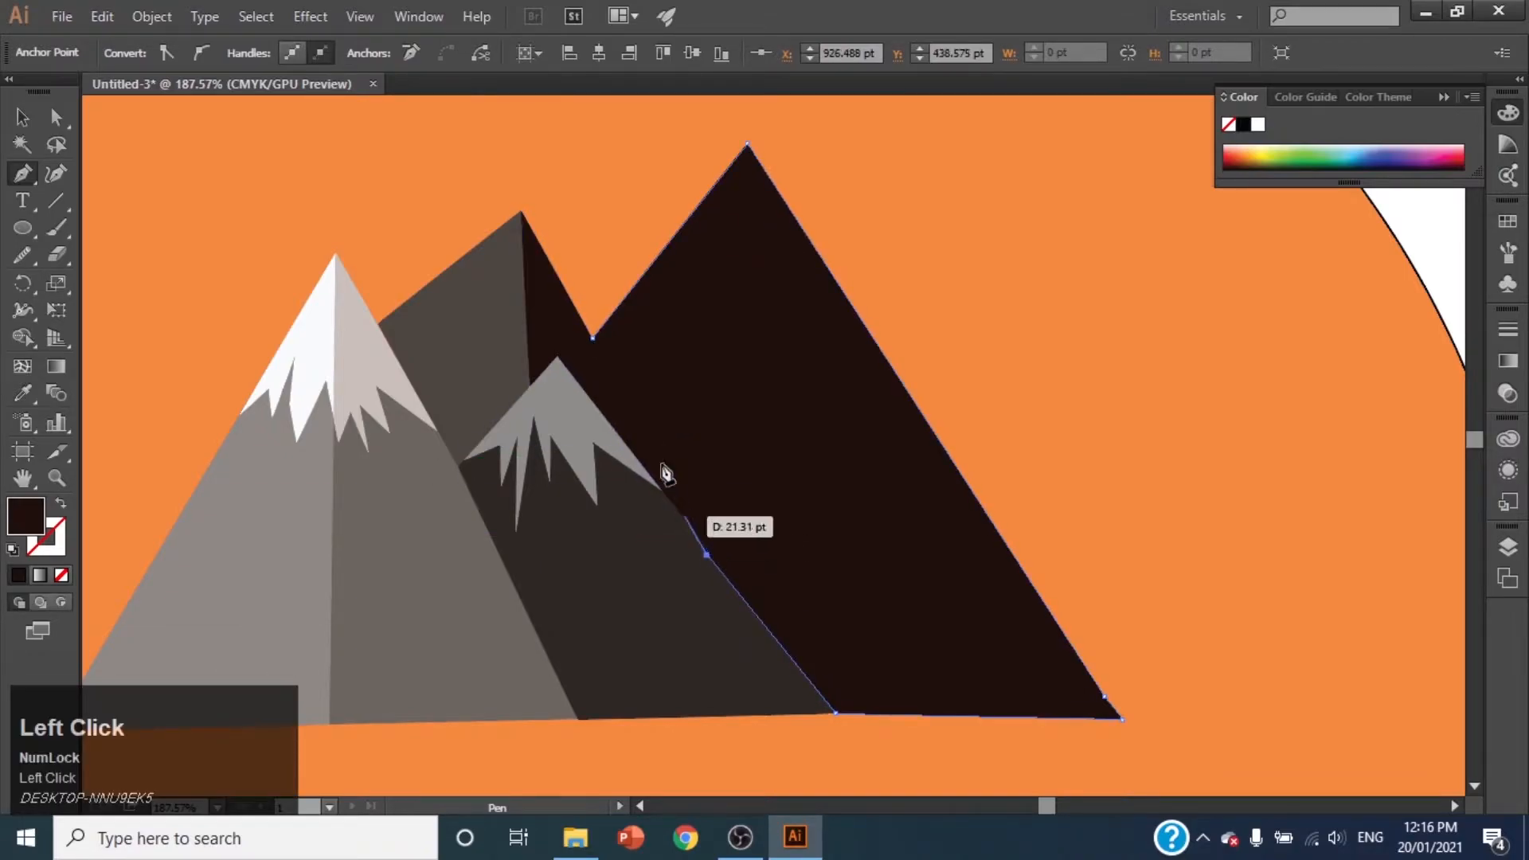
{"action": "left_click", "coordinate": [593, 339]}
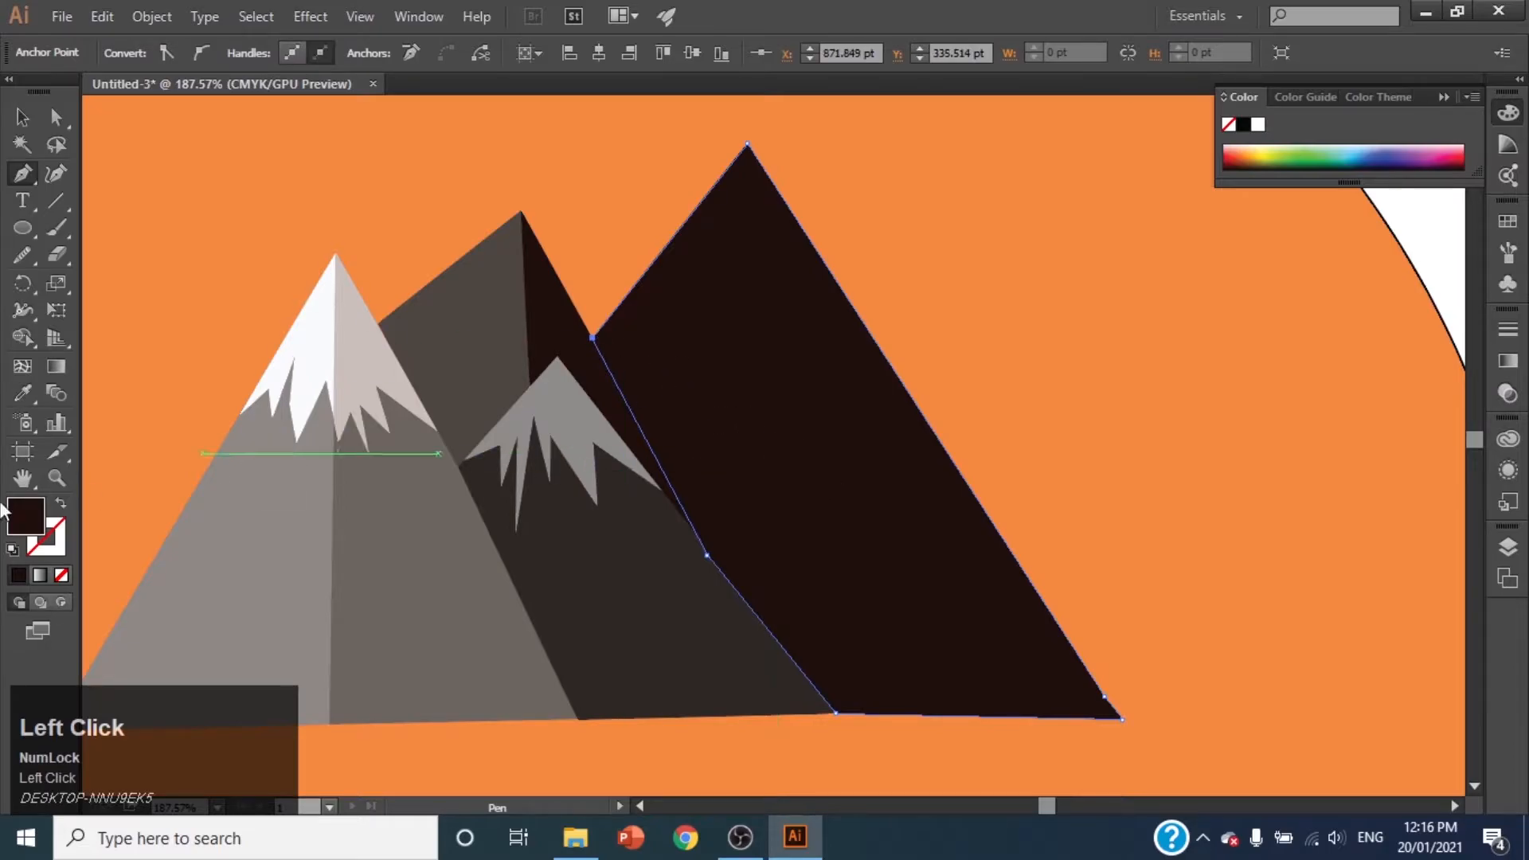
{"action": "double_click", "coordinate": [16, 532]}
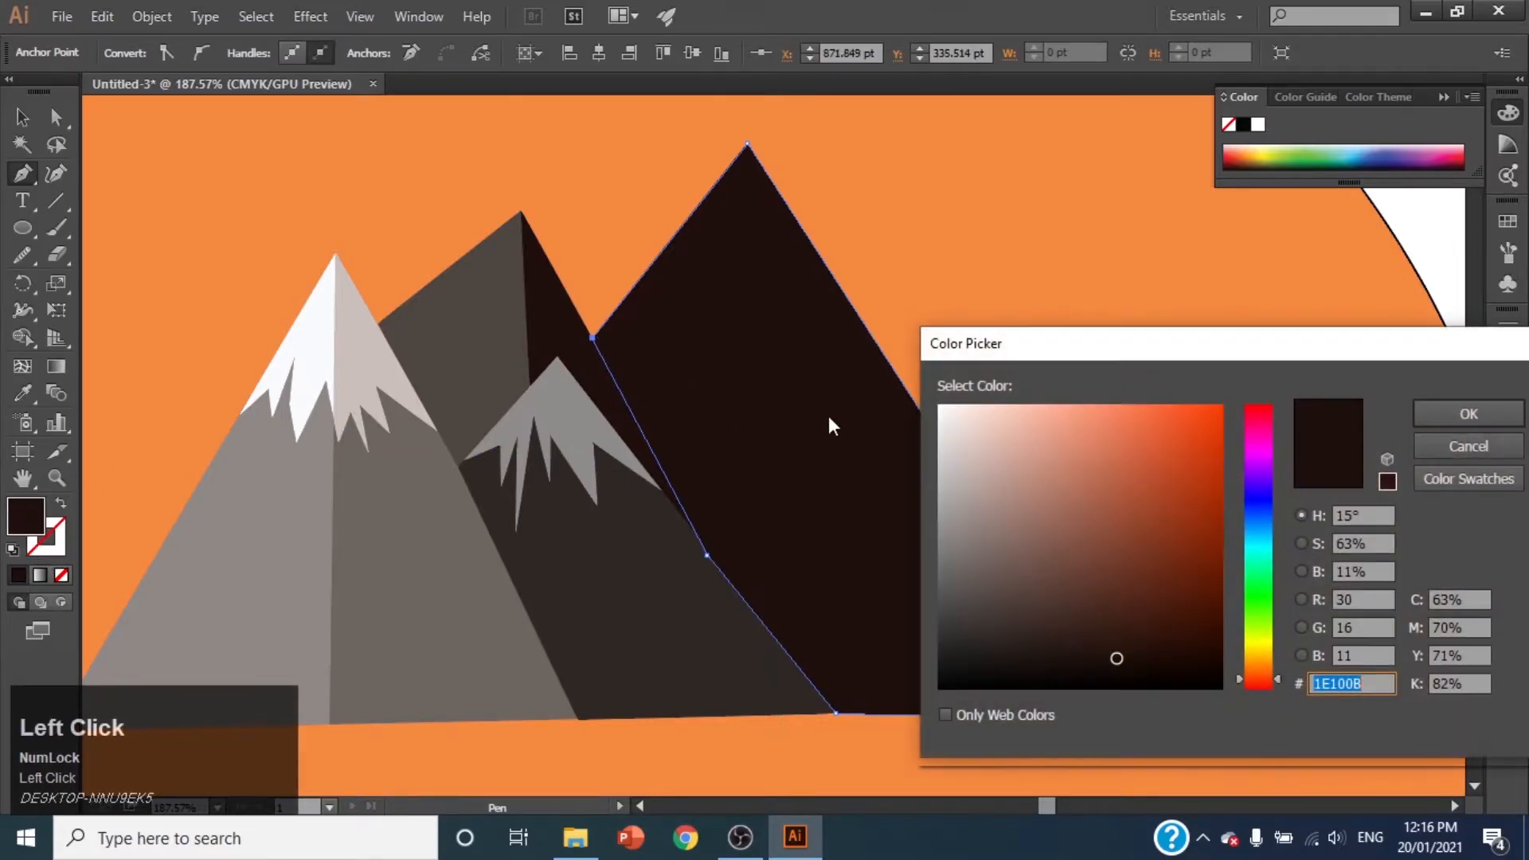
{"action": "left_click", "coordinate": [1083, 553]}
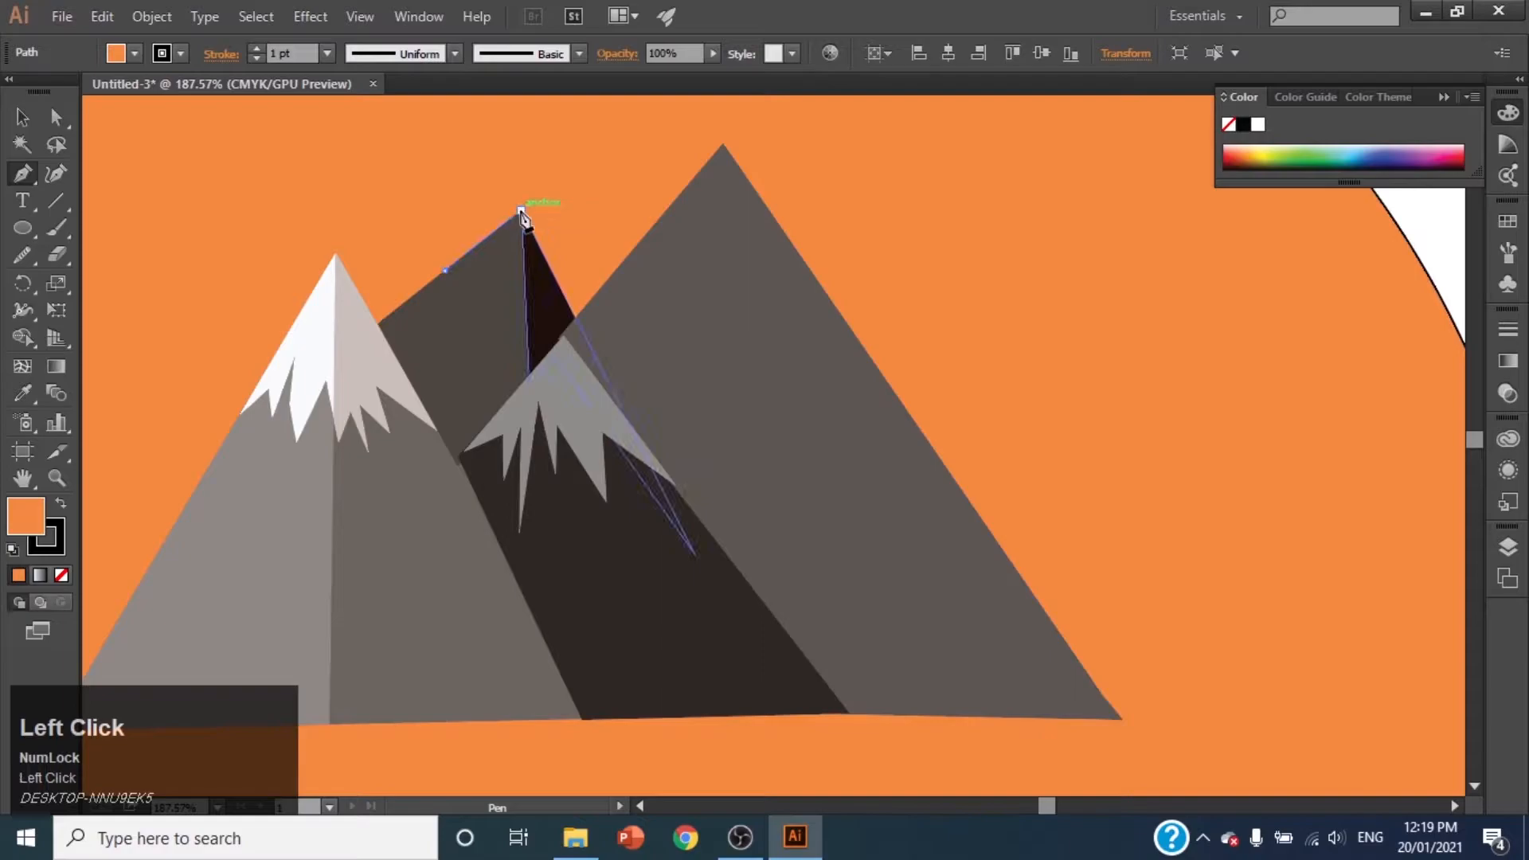
Step: Draw the third peak's snowcap as a closed Pen outline with long jagged points running from its right slope to its left slope
{"action": "left_click", "coordinate": [563, 294]}
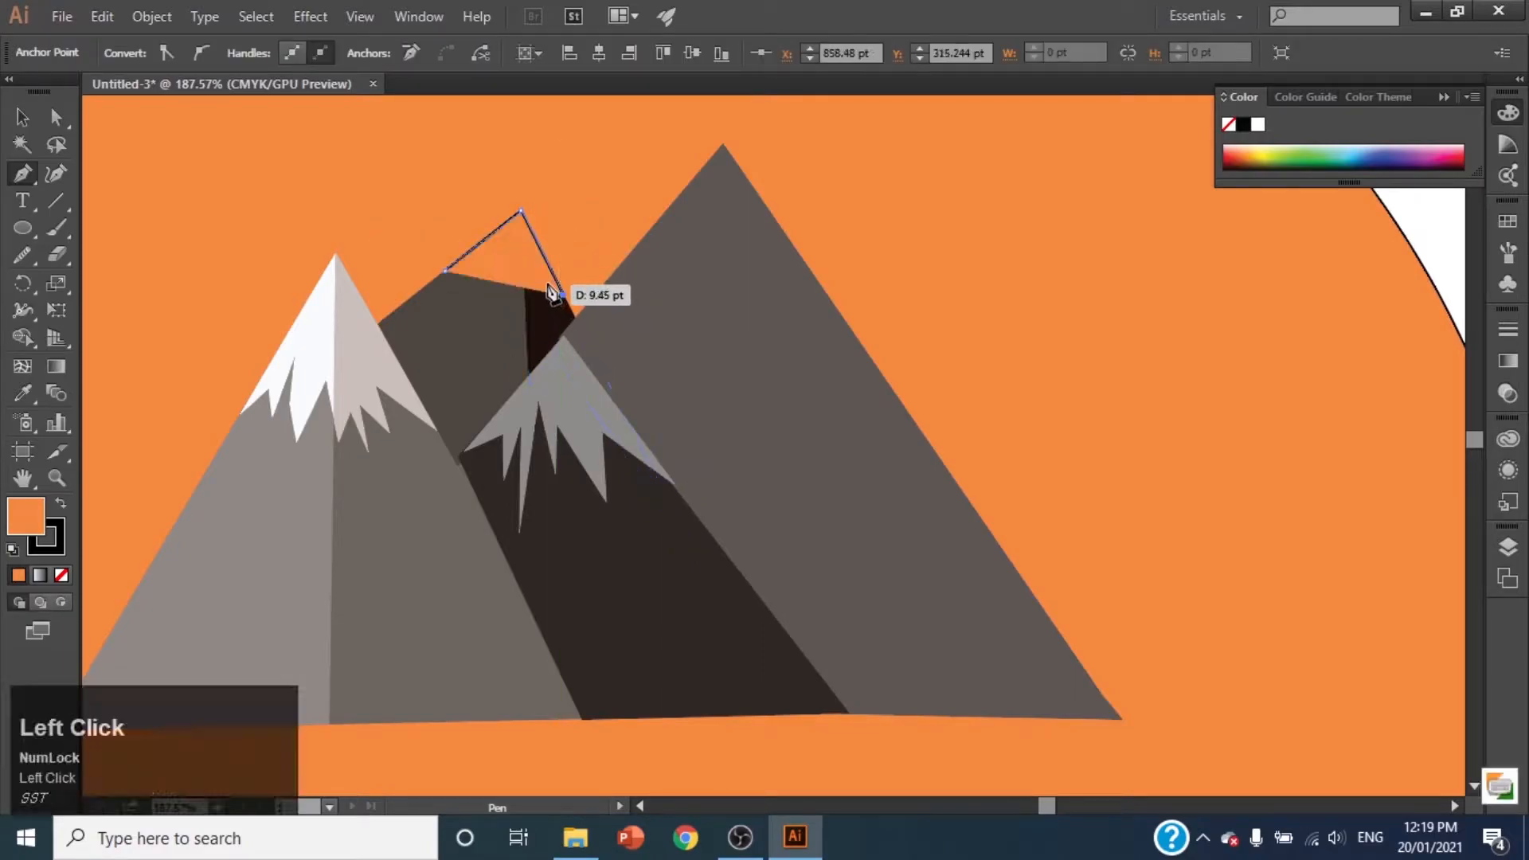
{"action": "left_click", "coordinate": [546, 330]}
{"action": "left_click", "coordinate": [523, 252]}
{"action": "left_click", "coordinate": [521, 300]}
{"action": "left_click", "coordinate": [512, 252]}
{"action": "left_click", "coordinate": [492, 330]}
{"action": "left_click", "coordinate": [493, 260]}
{"action": "left_click", "coordinate": [454, 341]}
{"action": "left_click", "coordinate": [472, 275]}
{"action": "left_click", "coordinate": [416, 292]}
Step: Fill the third peak's snowcap with grey 9B9A9A
{"action": "double_click", "coordinate": [24, 519]}
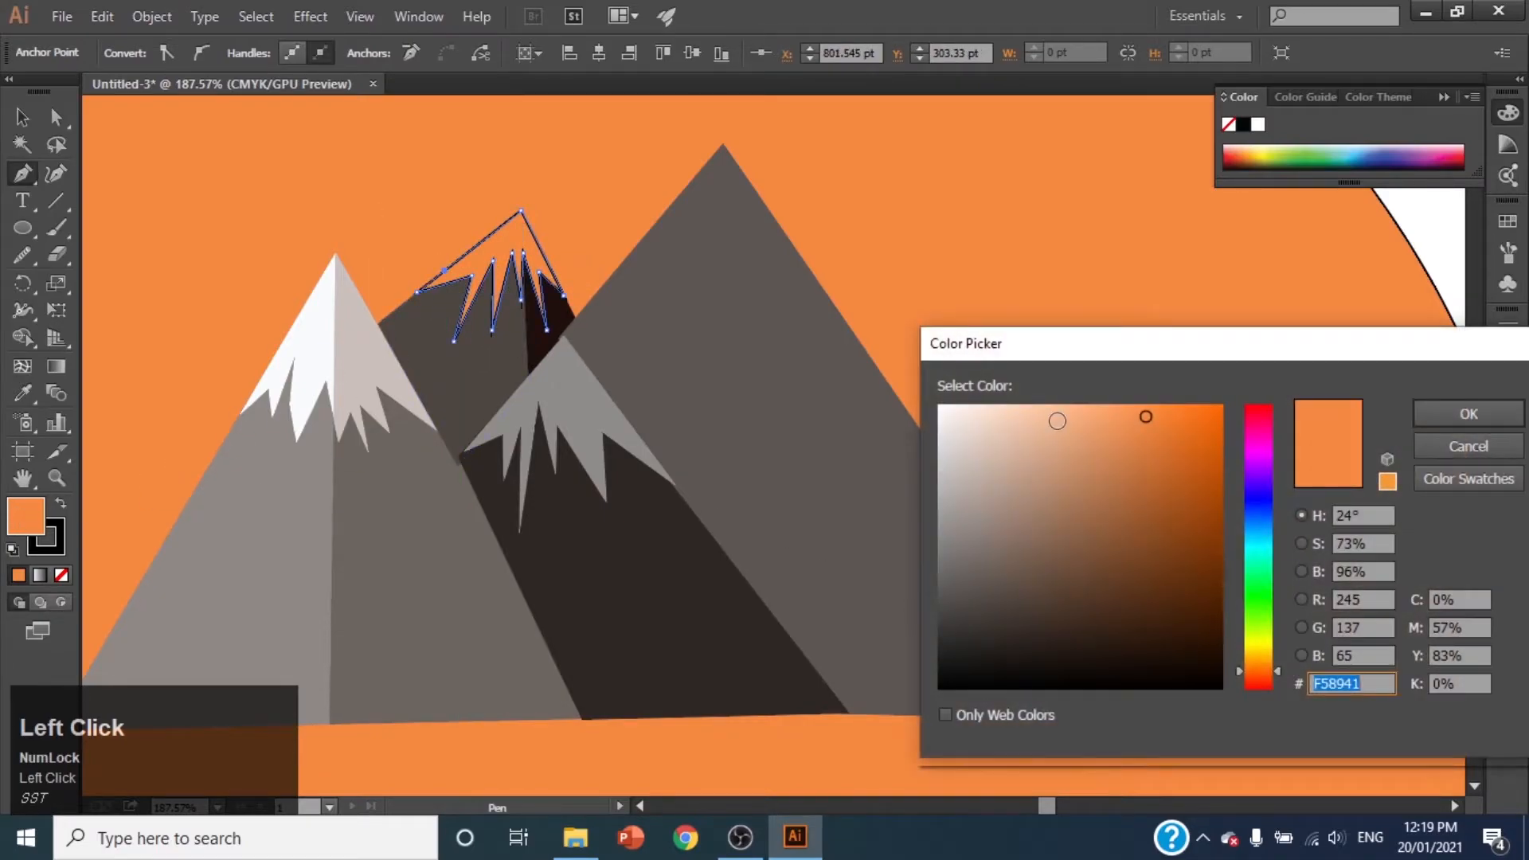
{"action": "mouse_move", "coordinate": [977, 421]}
{"action": "left_mouse_down"}
{"action": "mouse_move", "coordinate": [1021, 419]}
{"action": "mouse_move", "coordinate": [941, 516]}
{"action": "left_mouse_up"}
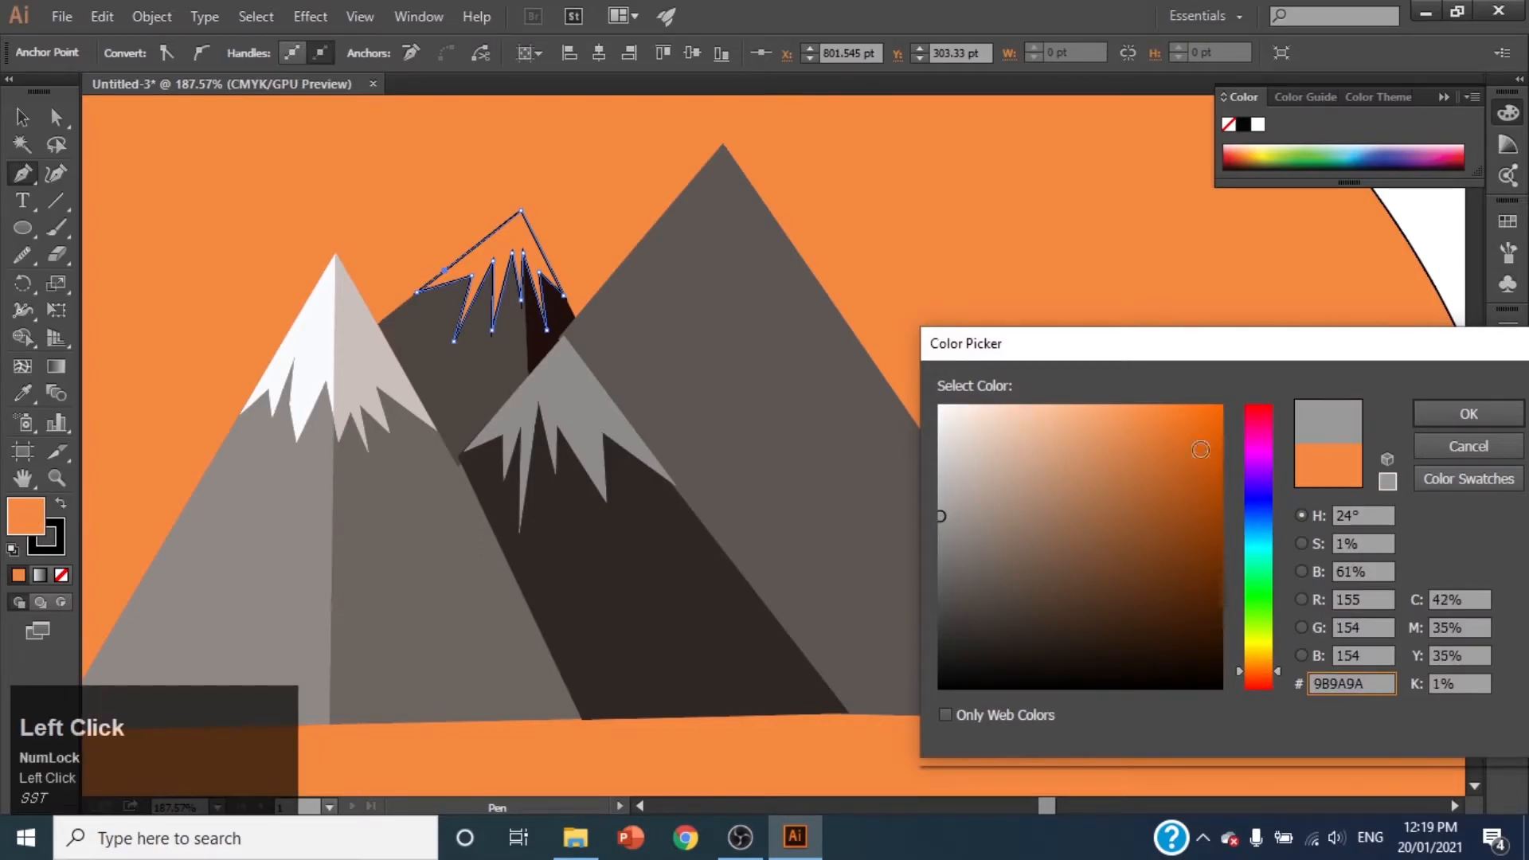
{"action": "left_click", "coordinate": [1468, 413]}
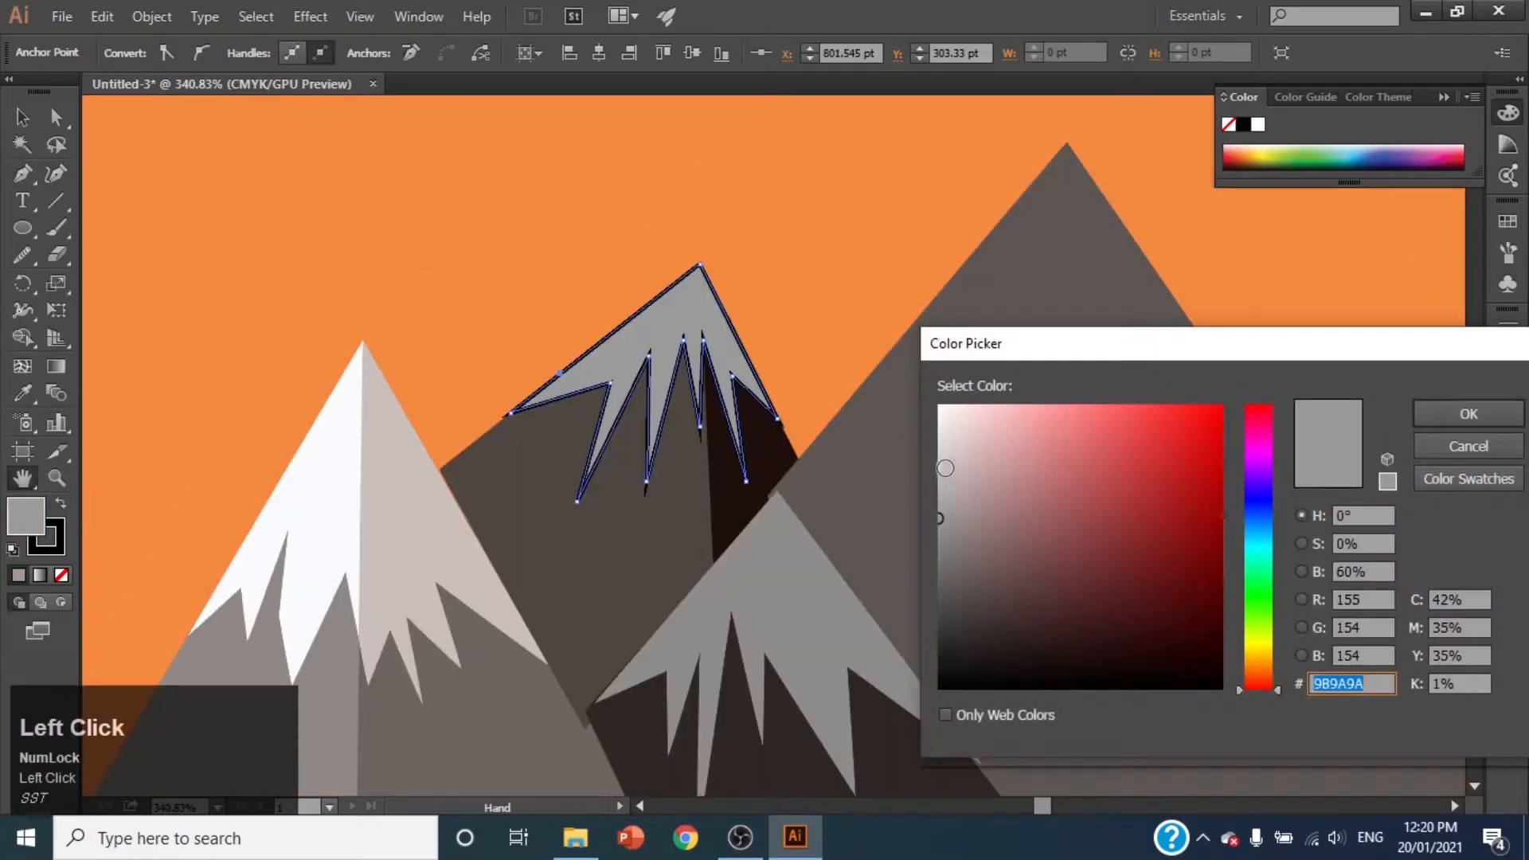
Step: Give the third peak's snowcap a light grey fill and remove its black stroke
{"action": "left_click", "coordinate": [943, 465]}
{"action": "left_click", "coordinate": [1468, 413]}
{"action": "left_click", "coordinate": [61, 576]}
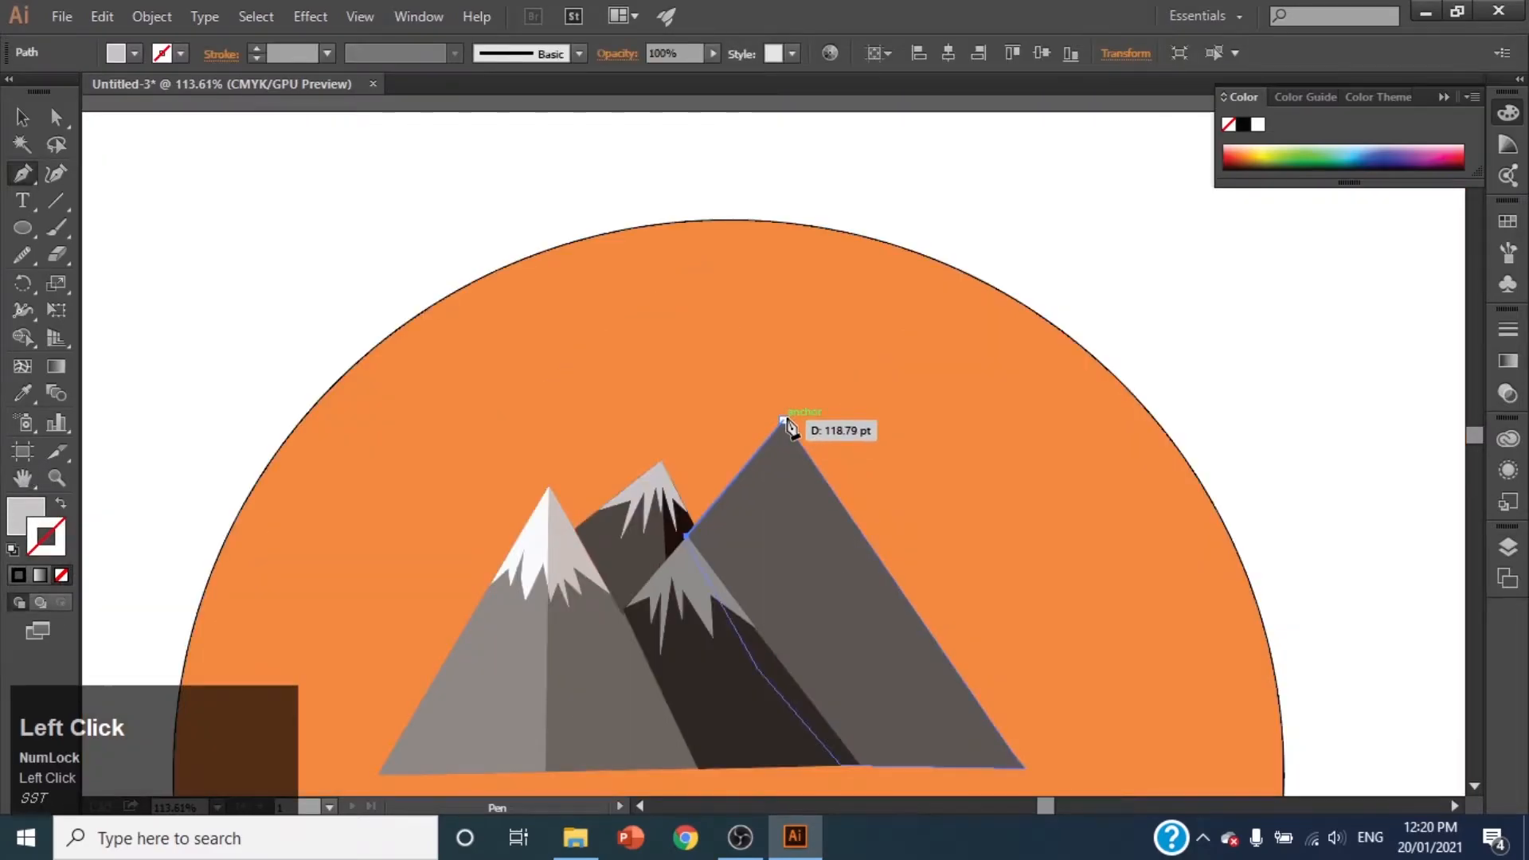
Step: Draw the fourth peak's left face as a closed Pen triangle from its summit to the smaller peak's slope, and fill it with slightly lighter grey
{"action": "left_click", "coordinate": [784, 420]}
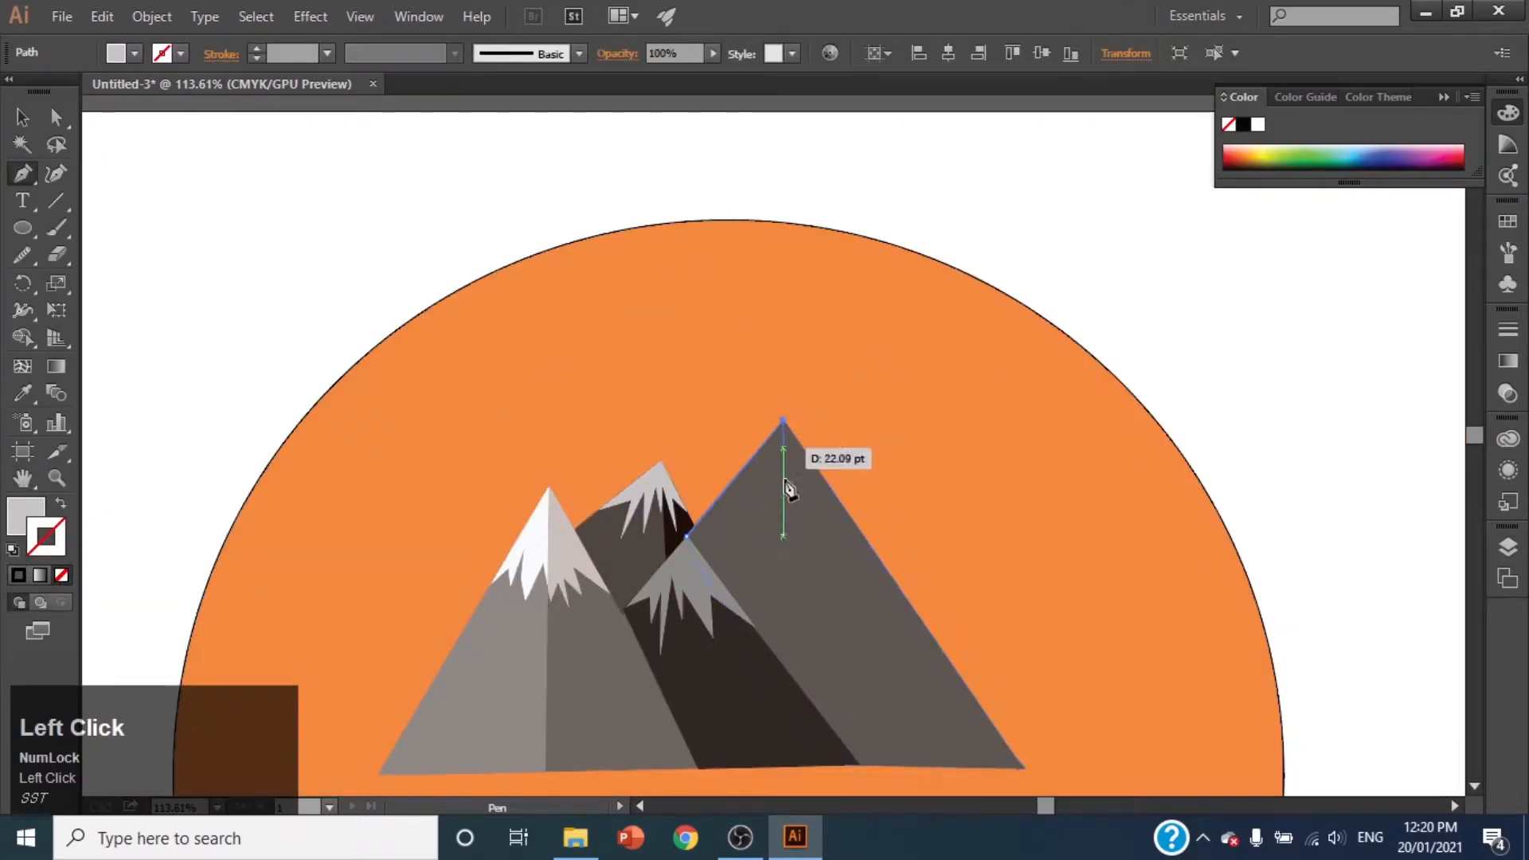
{"action": "left_click", "coordinate": [797, 683]}
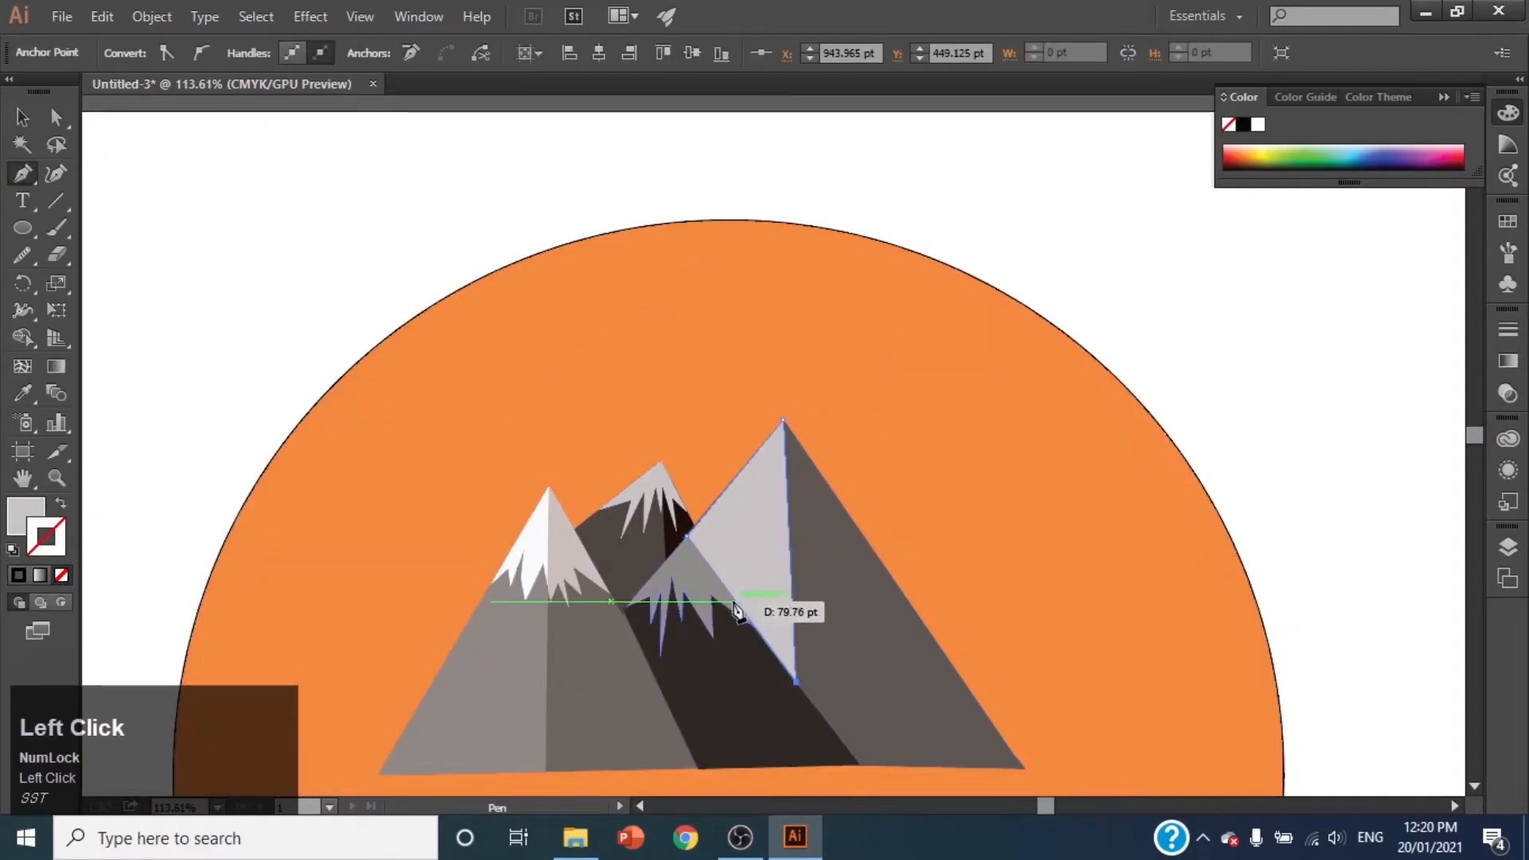
{"action": "left_click", "coordinate": [687, 538]}
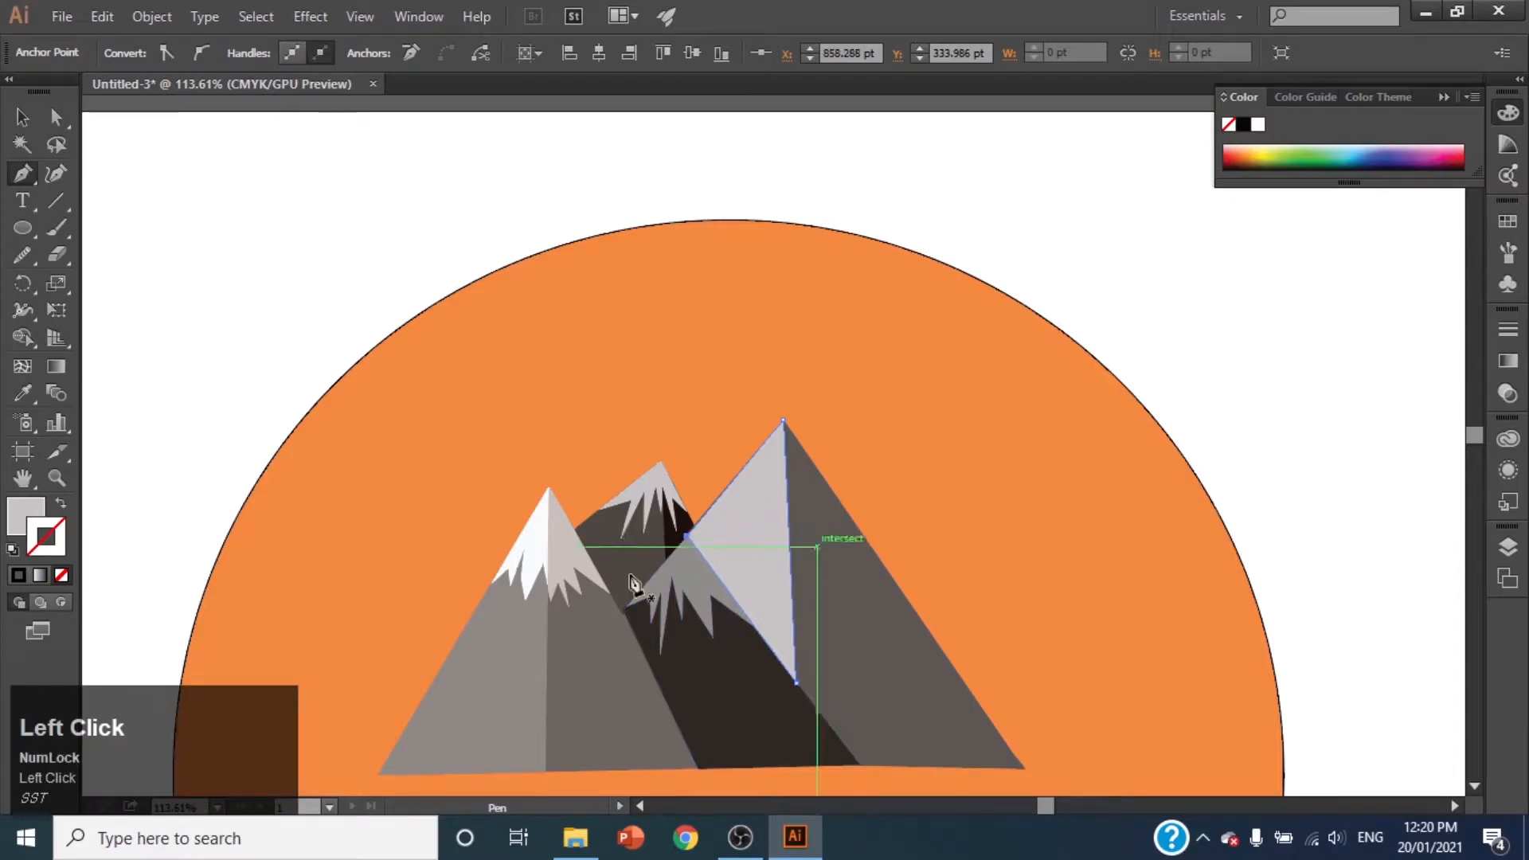
{"action": "double_click", "coordinate": [26, 516]}
{"action": "left_click_drag", "start_coordinate": [958, 591], "coordinate": [966, 536]}
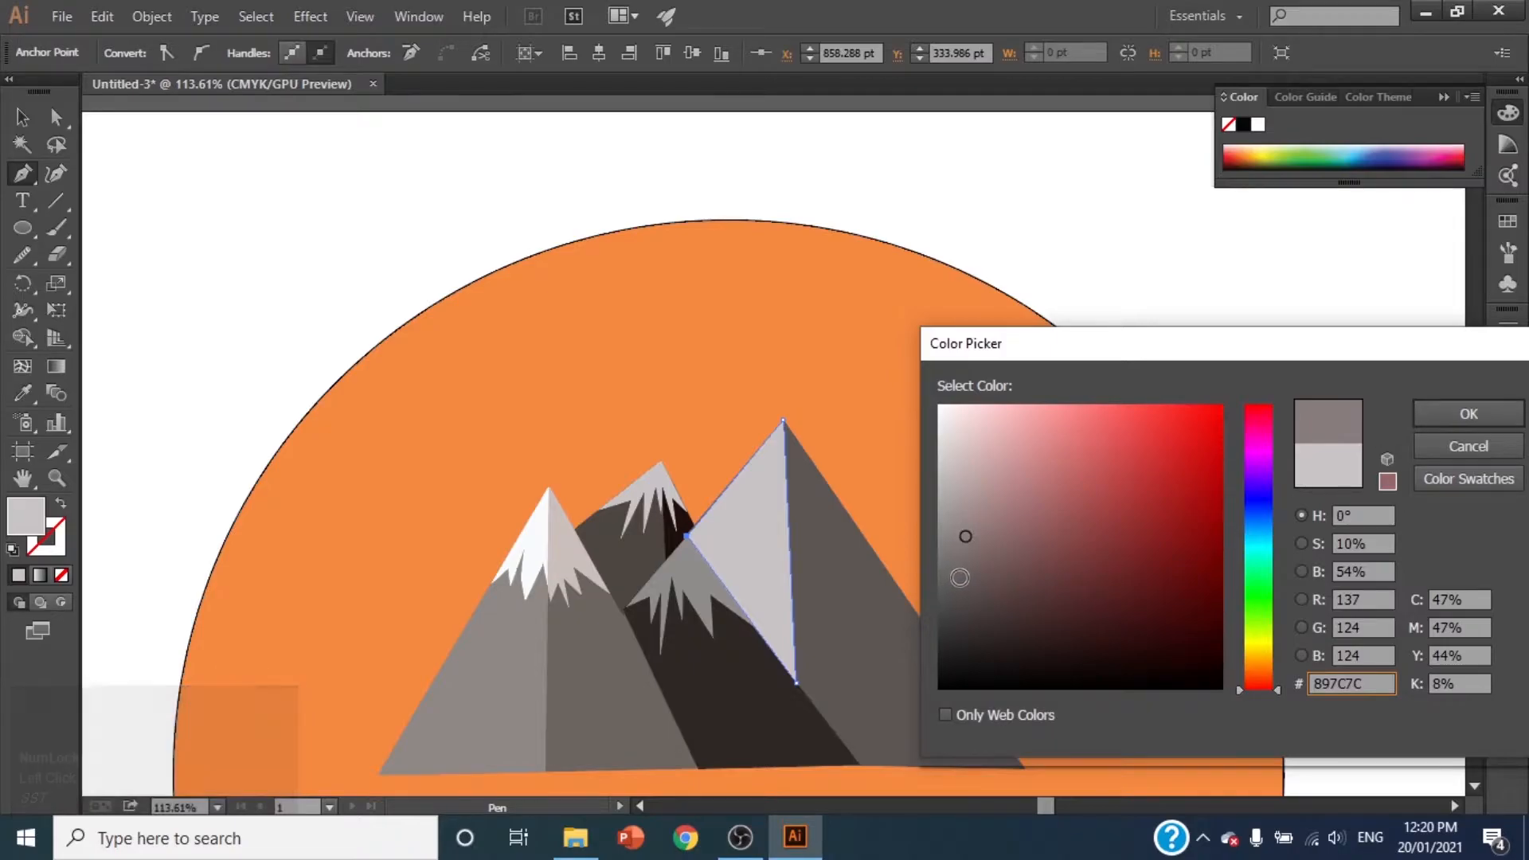
{"action": "left_click", "coordinate": [1468, 413]}
Step: Change the smaller peak's snowcap fill to pale pinkish grey CCBDB6
{"action": "key", "text": "v"}
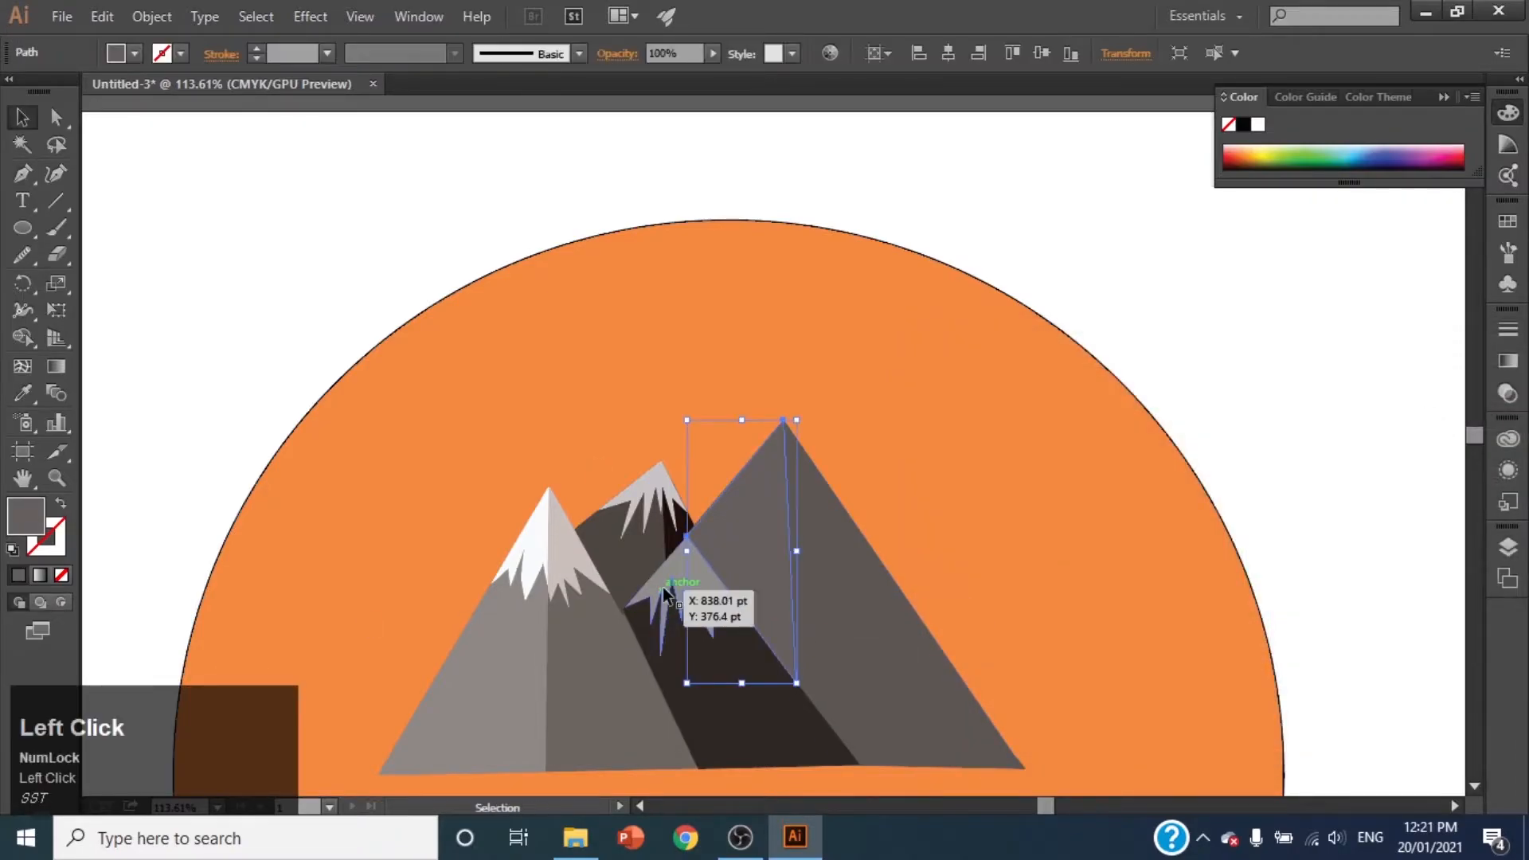
{"action": "left_click", "coordinate": [663, 586]}
{"action": "double_click", "coordinate": [35, 507]}
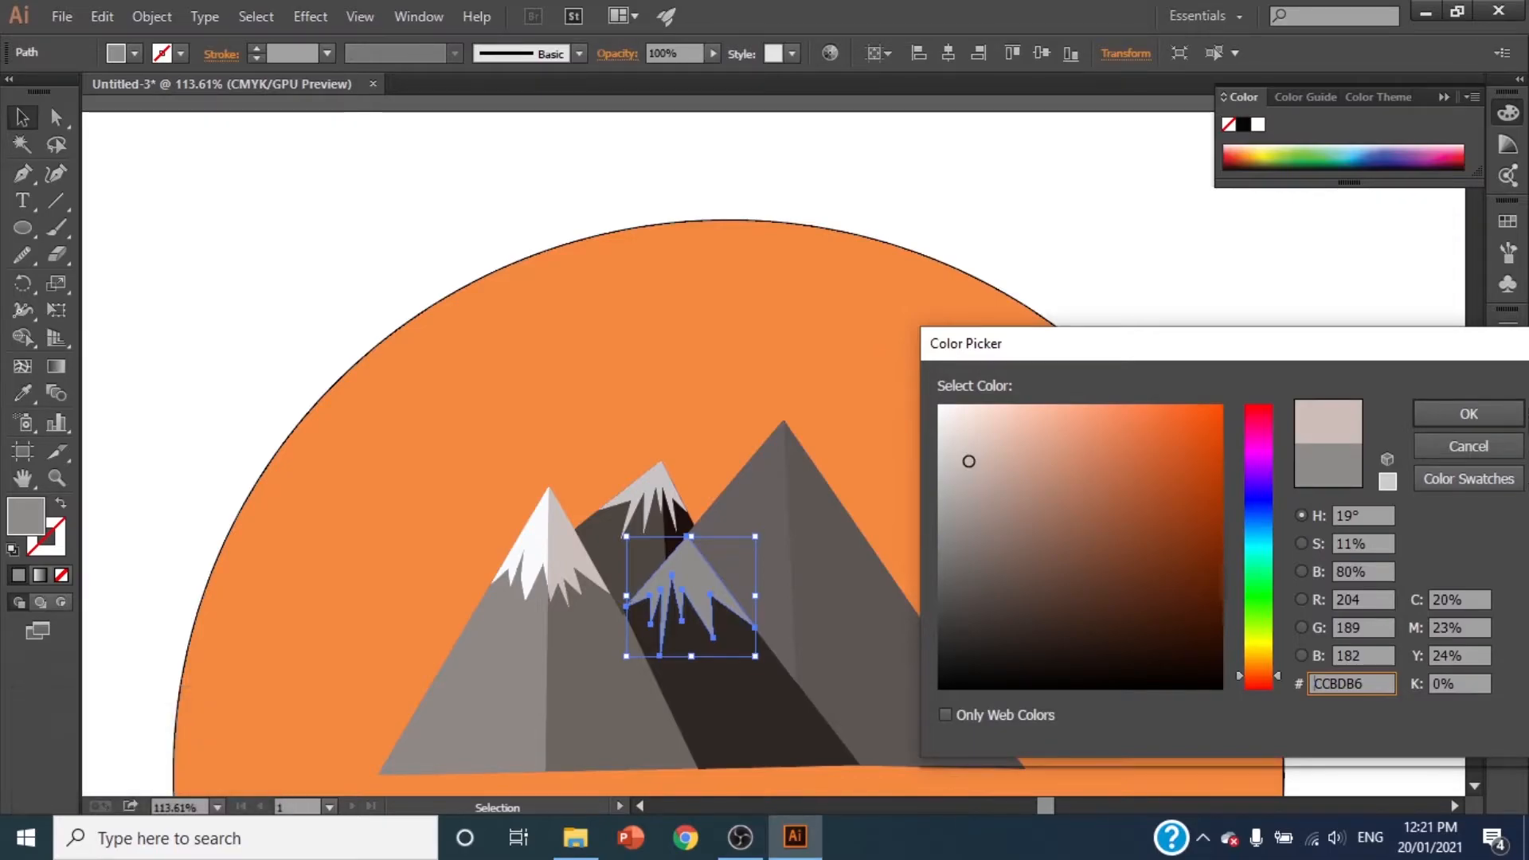
{"action": "left_click", "coordinate": [1443, 415]}
Step: Draw the left half of the tallest peak's snowcap as a closed jagged Pen shape from its left slope over the summit to the ridge line
{"action": "left_click", "coordinate": [58, 477]}
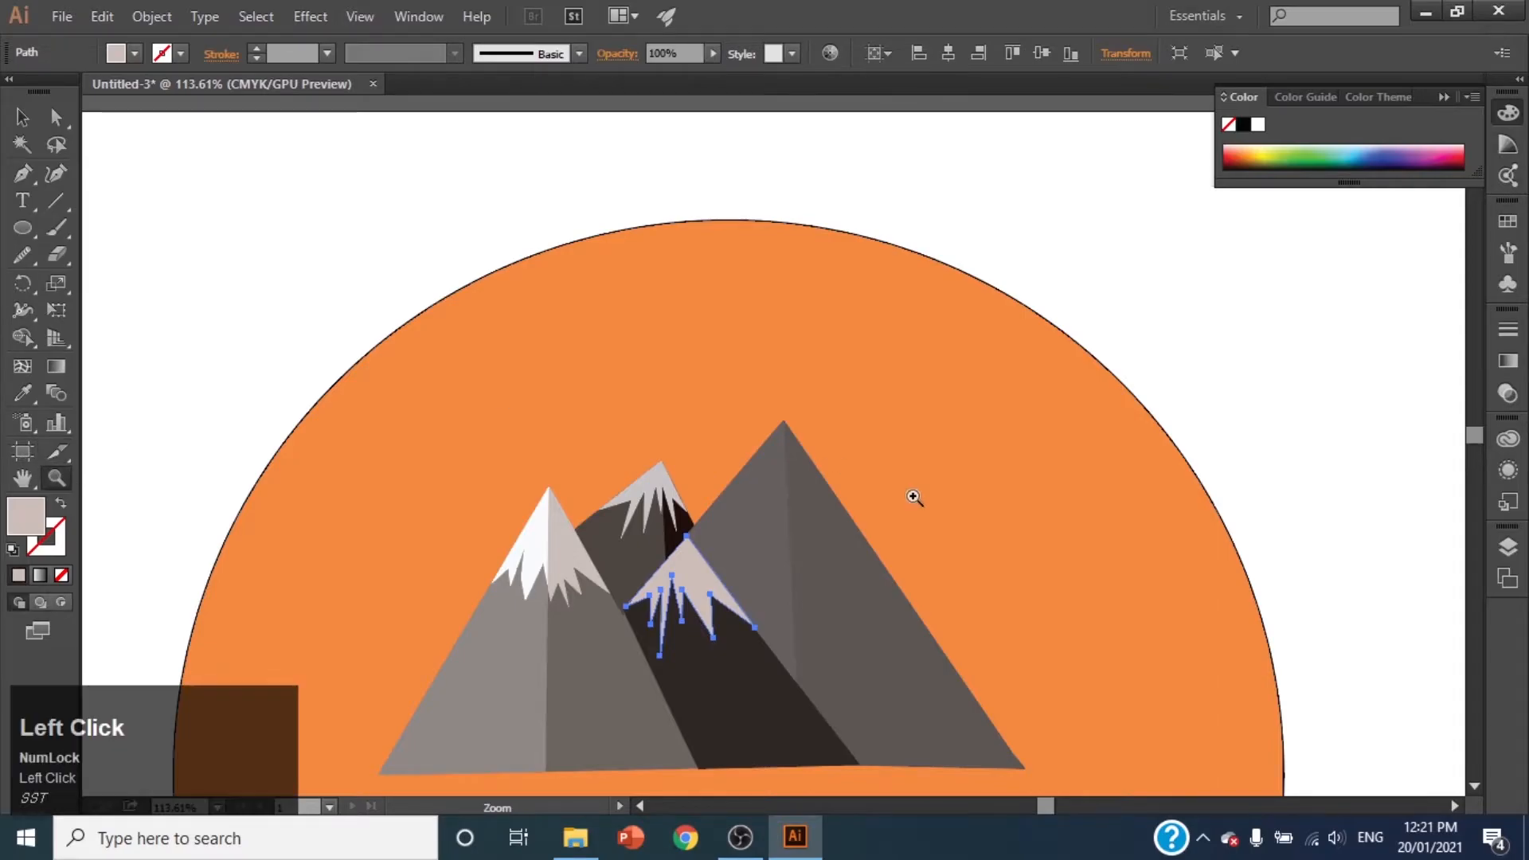
{"action": "left_click", "coordinate": [914, 498]}
{"action": "left_click", "coordinate": [23, 477]}
{"action": "left_click_drag", "start_coordinate": [487, 590], "coordinate": [422, 432]}
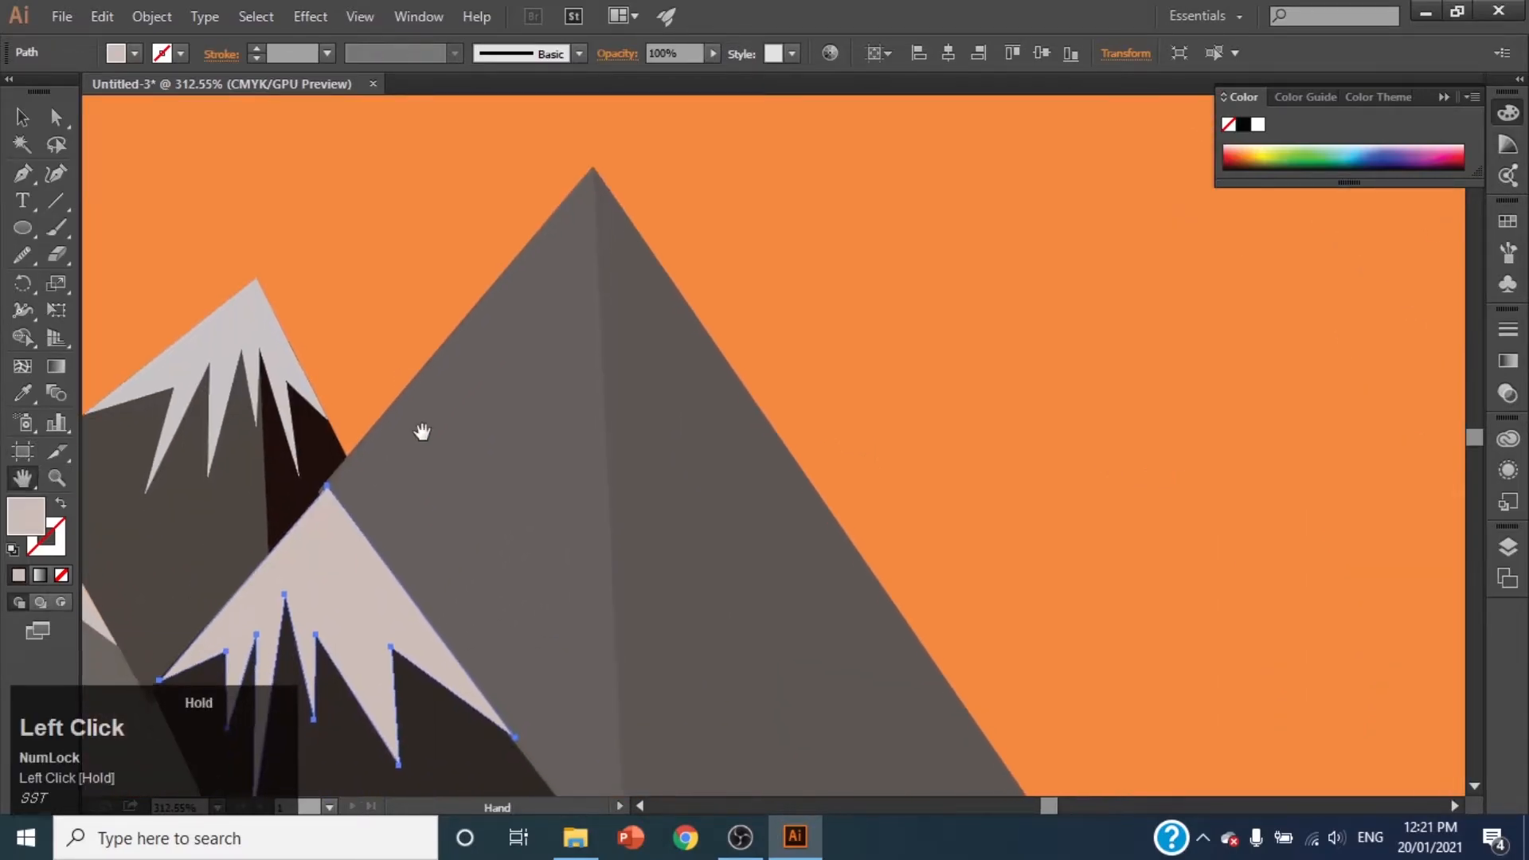
{"action": "left_click", "coordinate": [22, 173]}
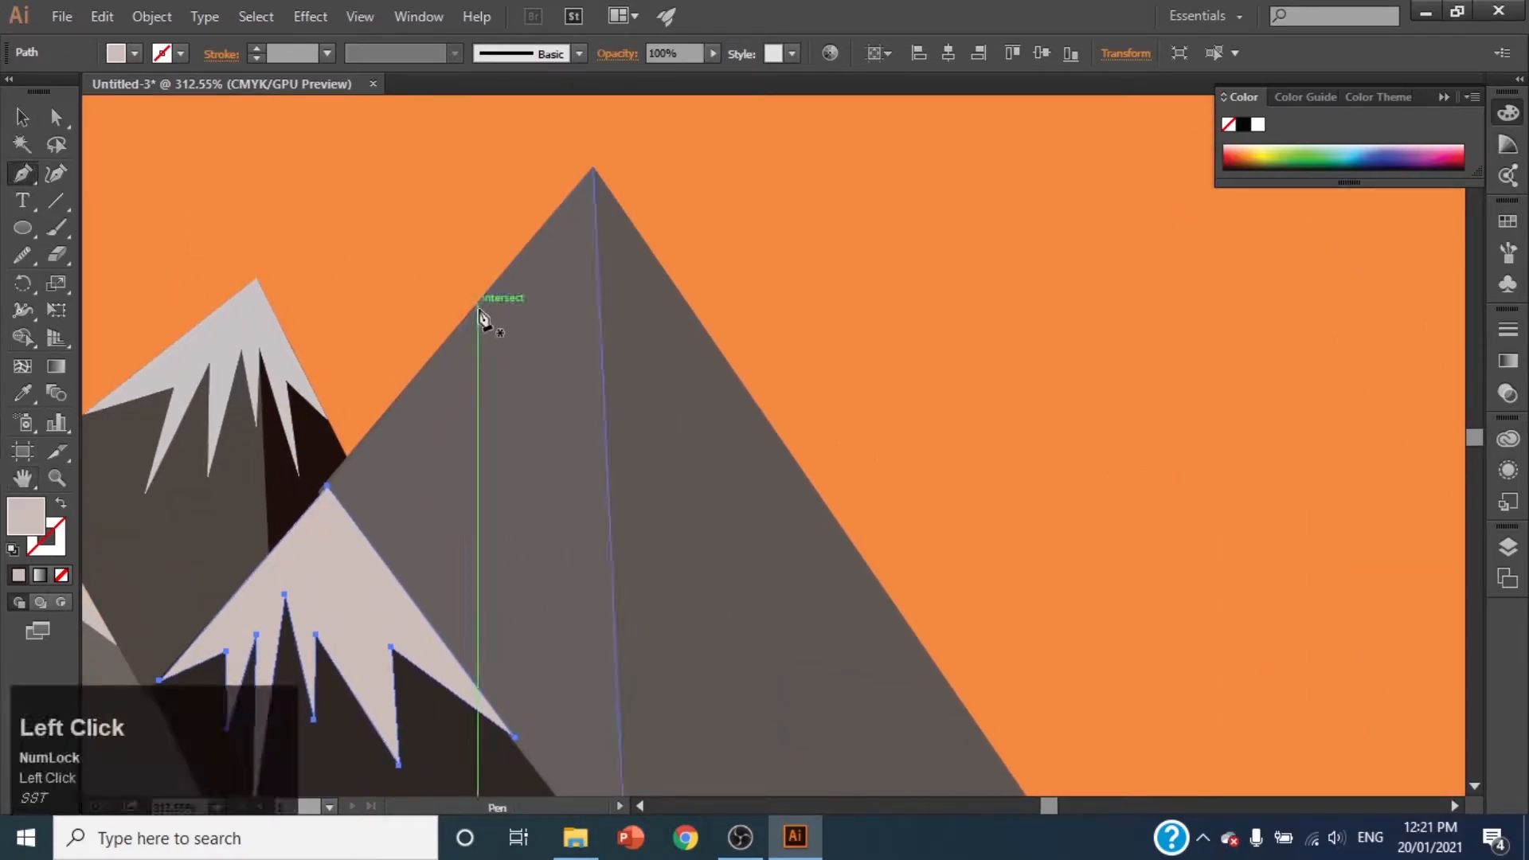
{"action": "left_click", "coordinate": [444, 344]}
{"action": "left_click", "coordinate": [592, 166]}
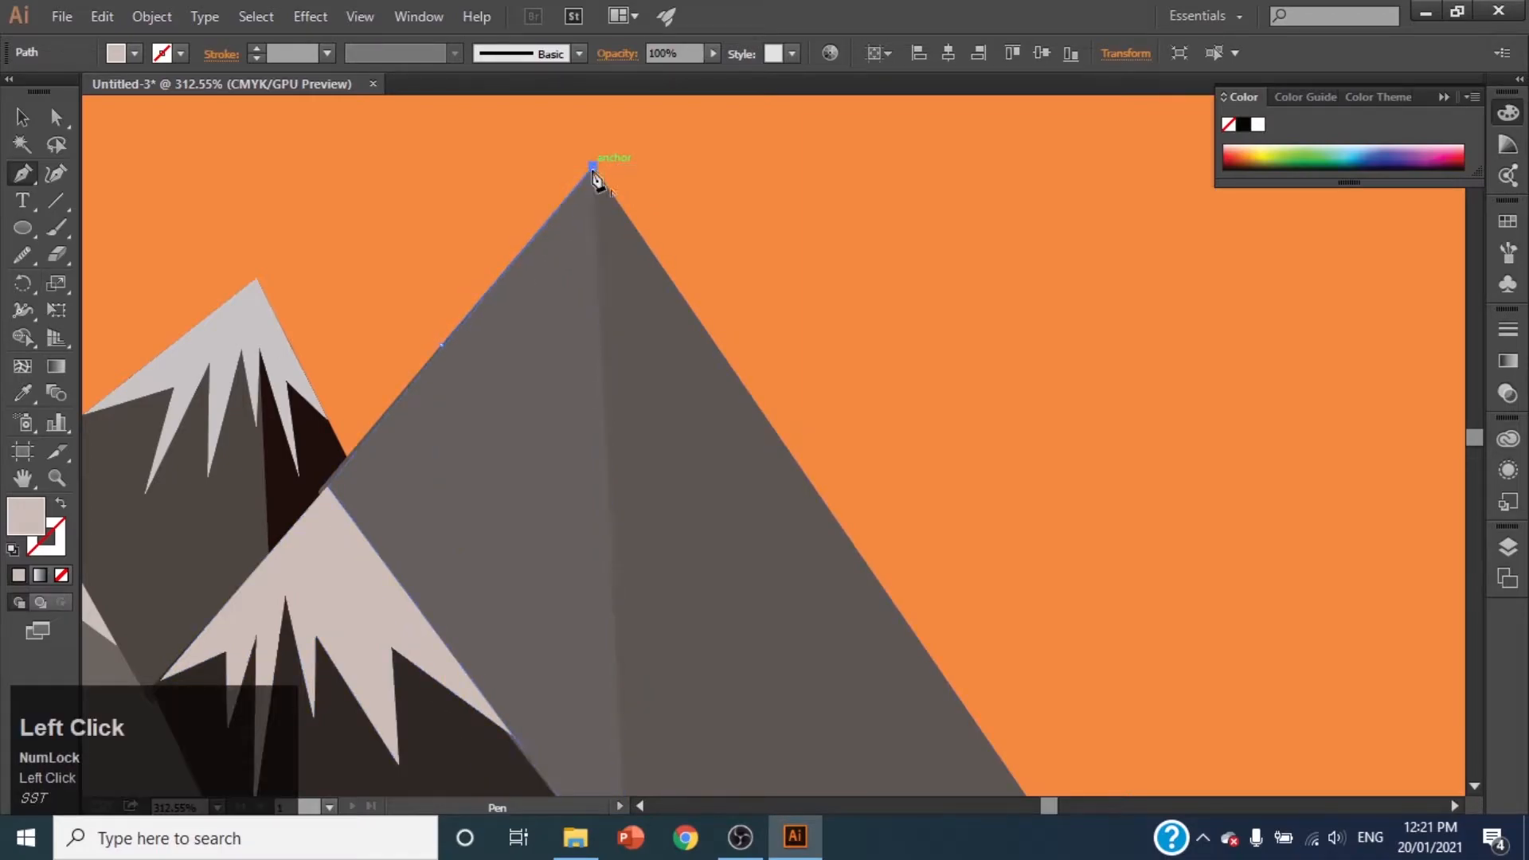
{"action": "left_click", "coordinate": [601, 340]}
{"action": "left_click", "coordinate": [584, 293]}
{"action": "left_click", "coordinate": [575, 449]}
{"action": "left_click", "coordinate": [551, 259]}
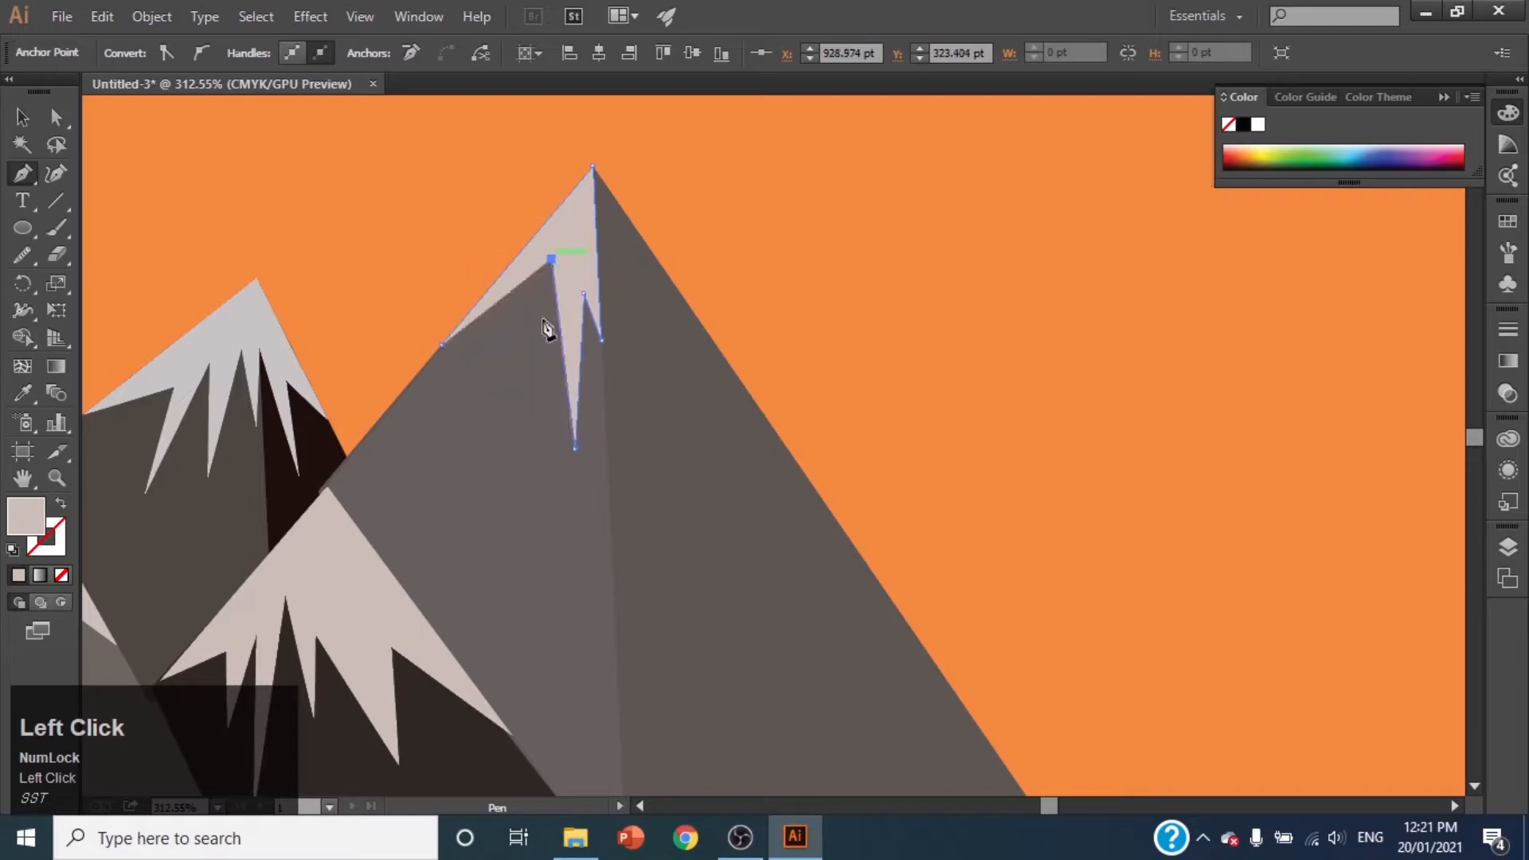
{"action": "left_click", "coordinate": [516, 433]}
{"action": "left_click", "coordinate": [520, 327]}
{"action": "left_click", "coordinate": [452, 457]}
{"action": "left_click", "coordinate": [488, 328]}
{"action": "left_click", "coordinate": [431, 386]}
{"action": "left_click", "coordinate": [442, 344]}
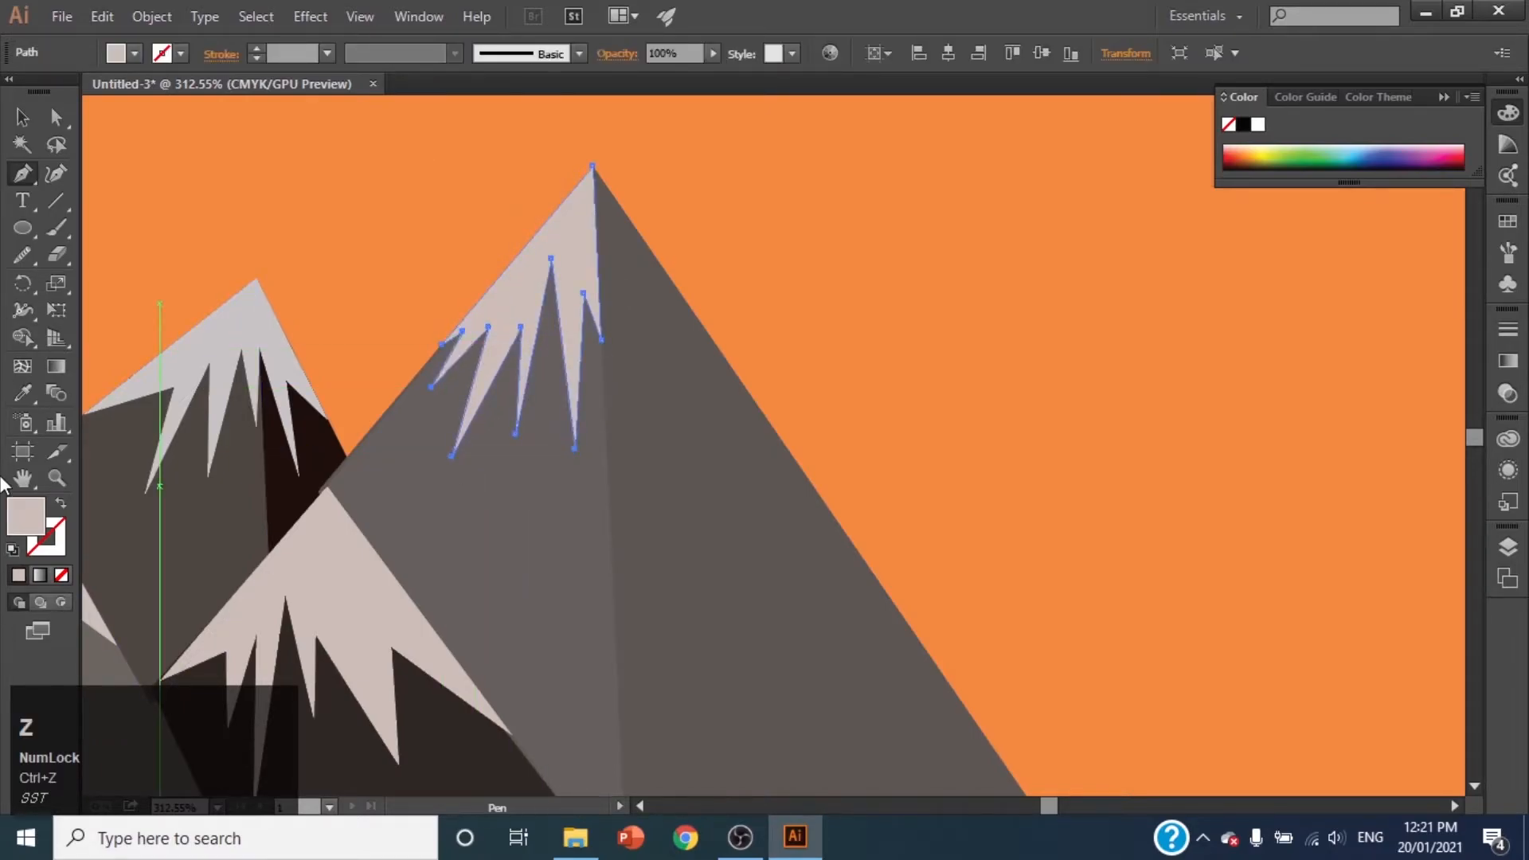
Step: Fill the left half of the tallest peak's snowcap with pale pinkish white F7E8E2
{"action": "double_click", "coordinate": [26, 516]}
{"action": "left_click", "coordinate": [960, 410]}
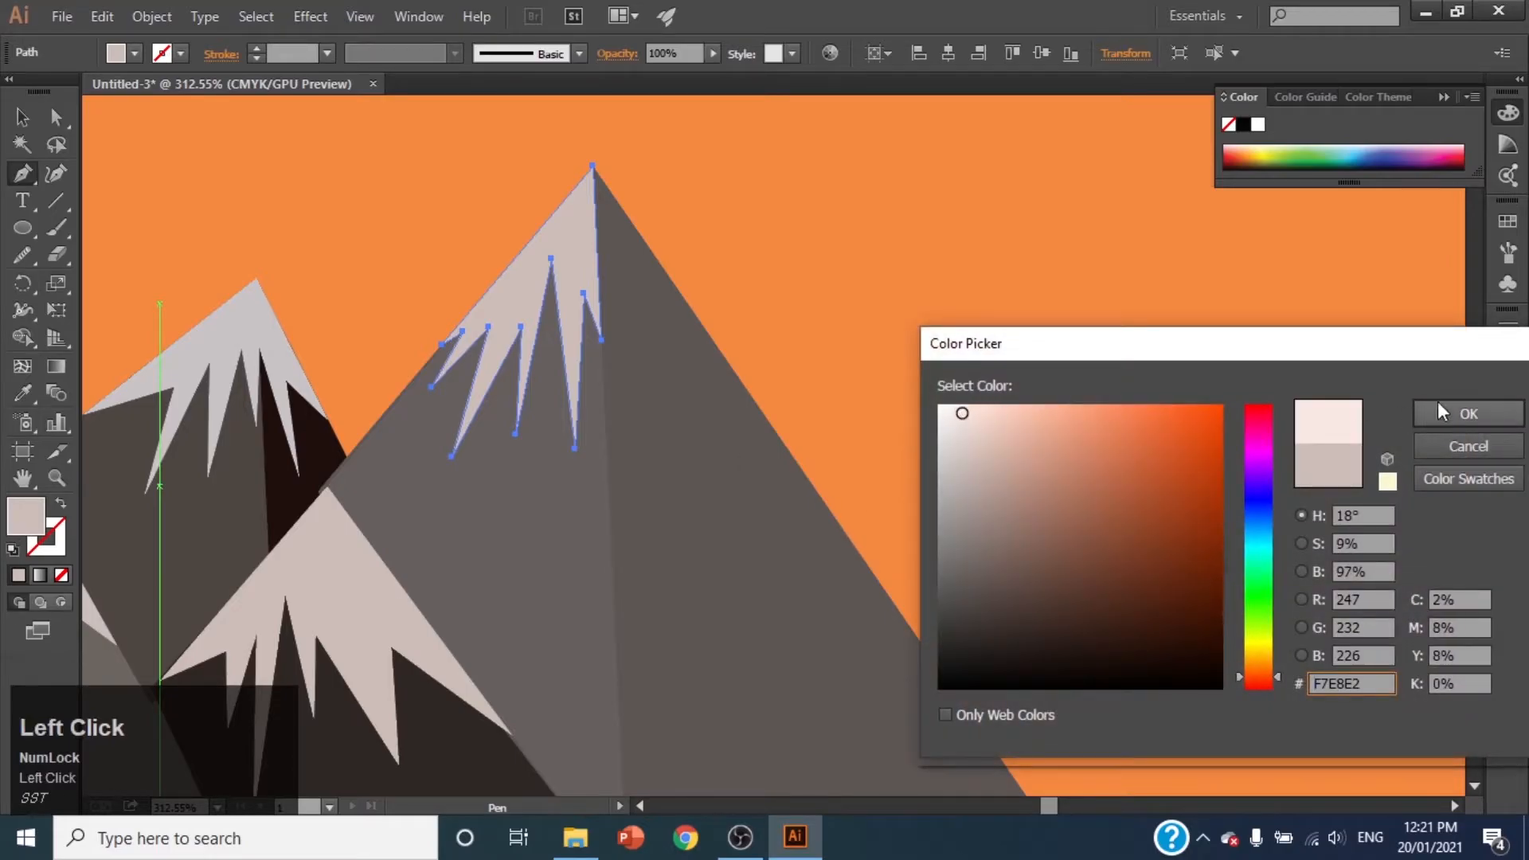
{"action": "left_click", "coordinate": [1469, 413]}
Step: Draw the right half of the tallest peak's snowcap as a jagged Pen shape from the summit down the right slope and back along the ridge
{"action": "left_click", "coordinate": [23, 180]}
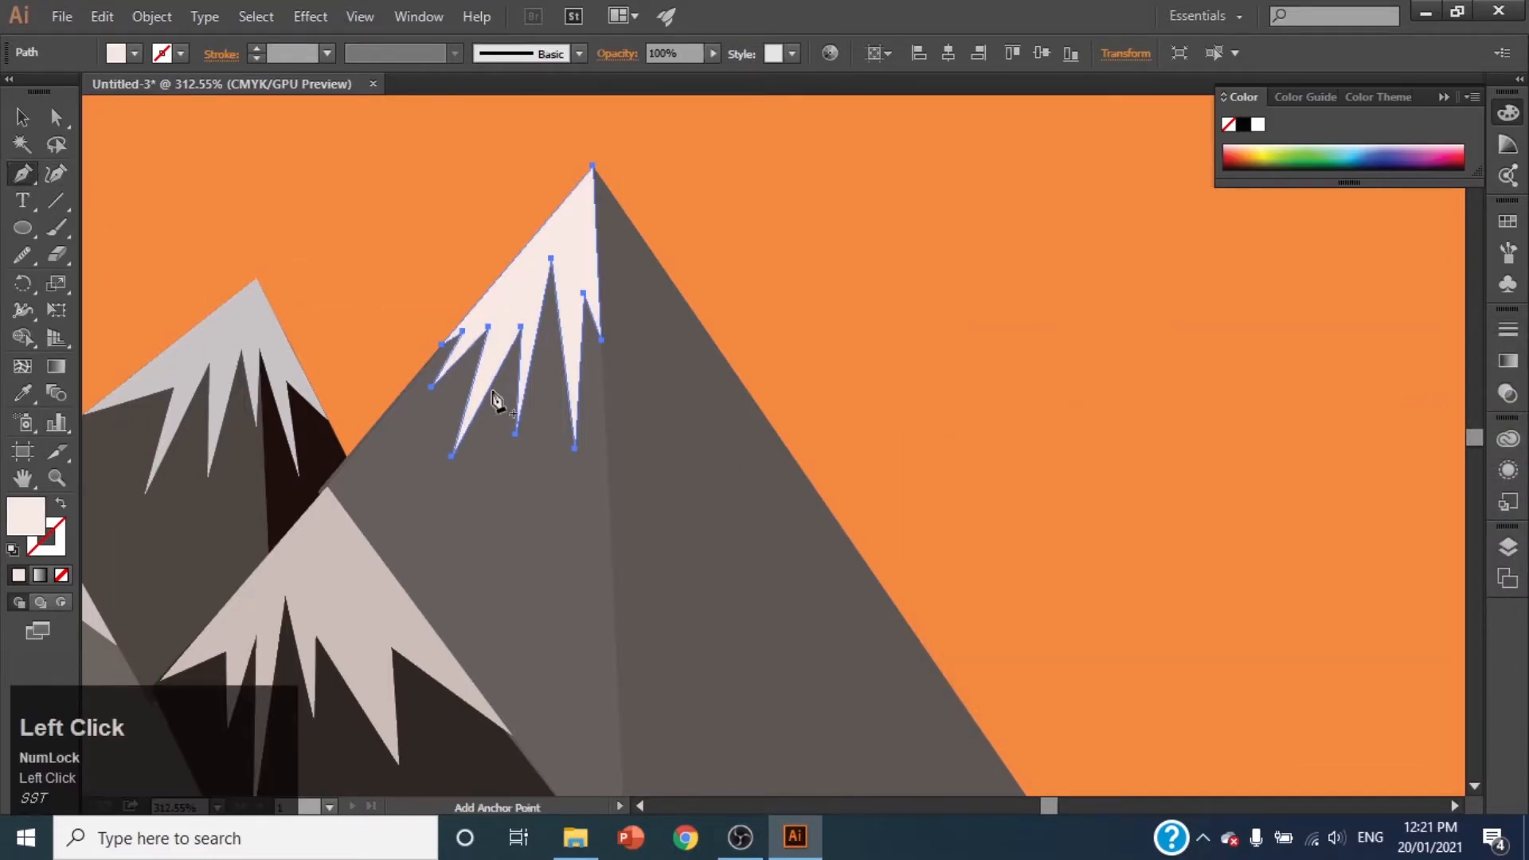
{"action": "left_click", "coordinate": [592, 166]}
{"action": "left_click", "coordinate": [777, 433]}
{"action": "left_click", "coordinate": [694, 371]}
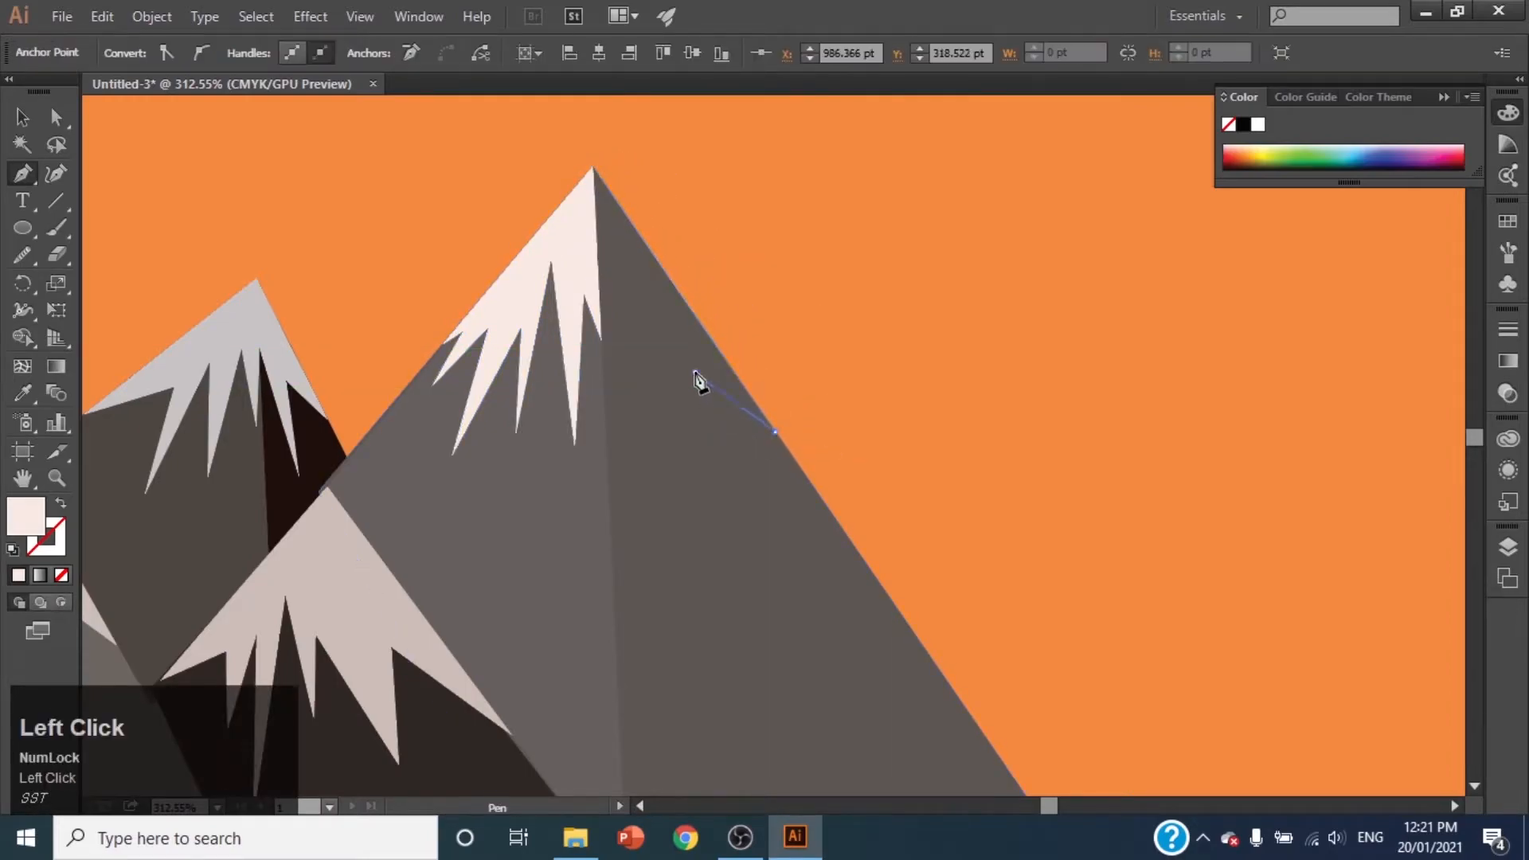
{"action": "left_click", "coordinate": [720, 485]}
{"action": "left_click", "coordinate": [649, 311]}
{"action": "left_click", "coordinate": [668, 491]}
{"action": "left_click", "coordinate": [634, 342]}
{"action": "left_click", "coordinate": [626, 428]}
{"action": "left_click", "coordinate": [599, 277]}
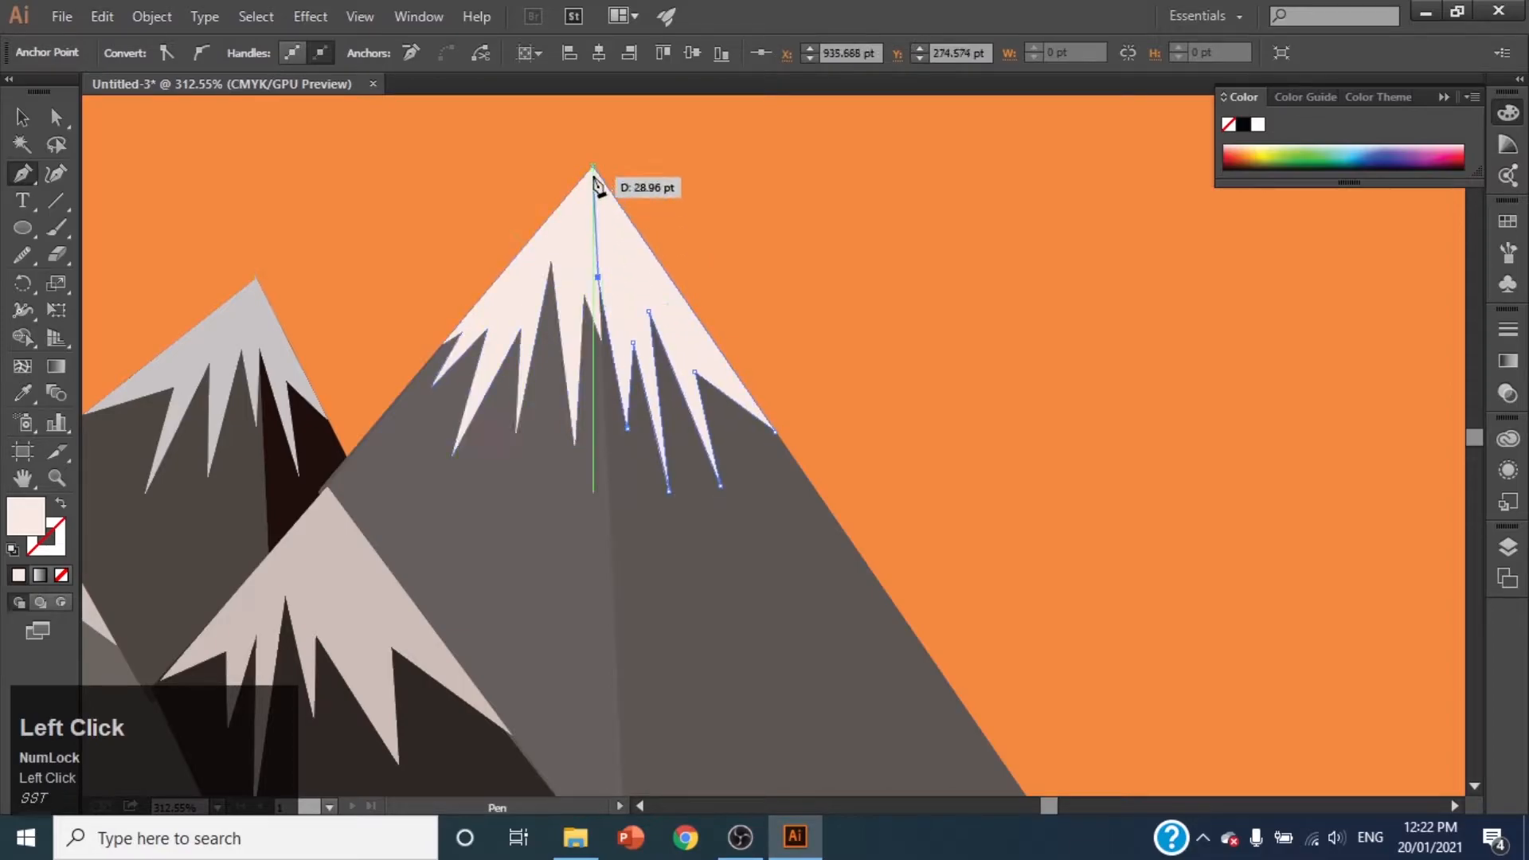
Step: Change the fill of the tallest peak's right snowcap half to a darker warm grey
{"action": "double_click", "coordinate": [32, 515]}
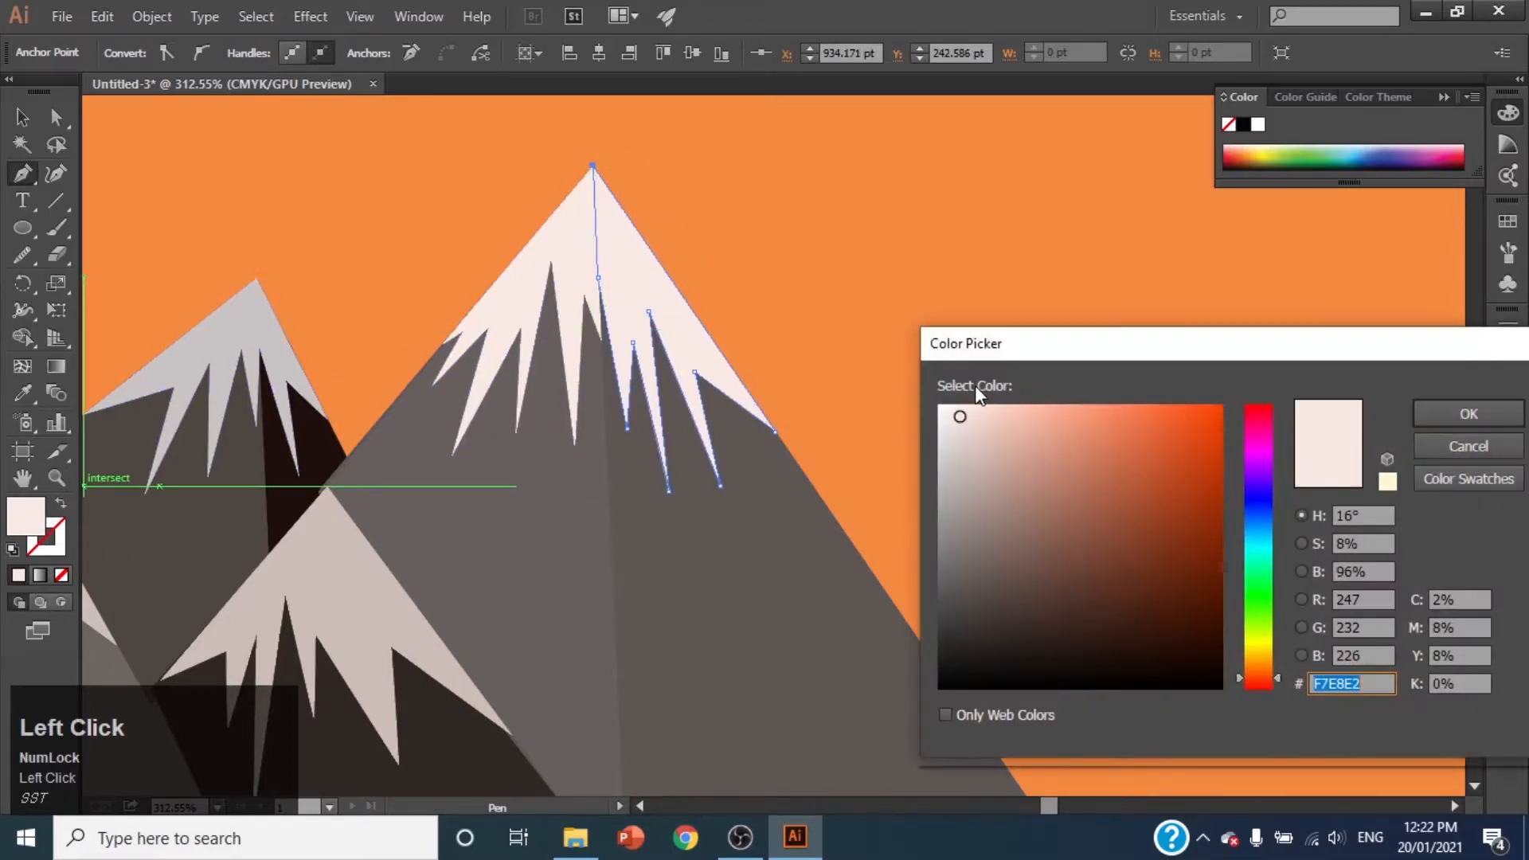
{"action": "left_click", "coordinate": [957, 491]}
{"action": "left_click", "coordinate": [1469, 413]}
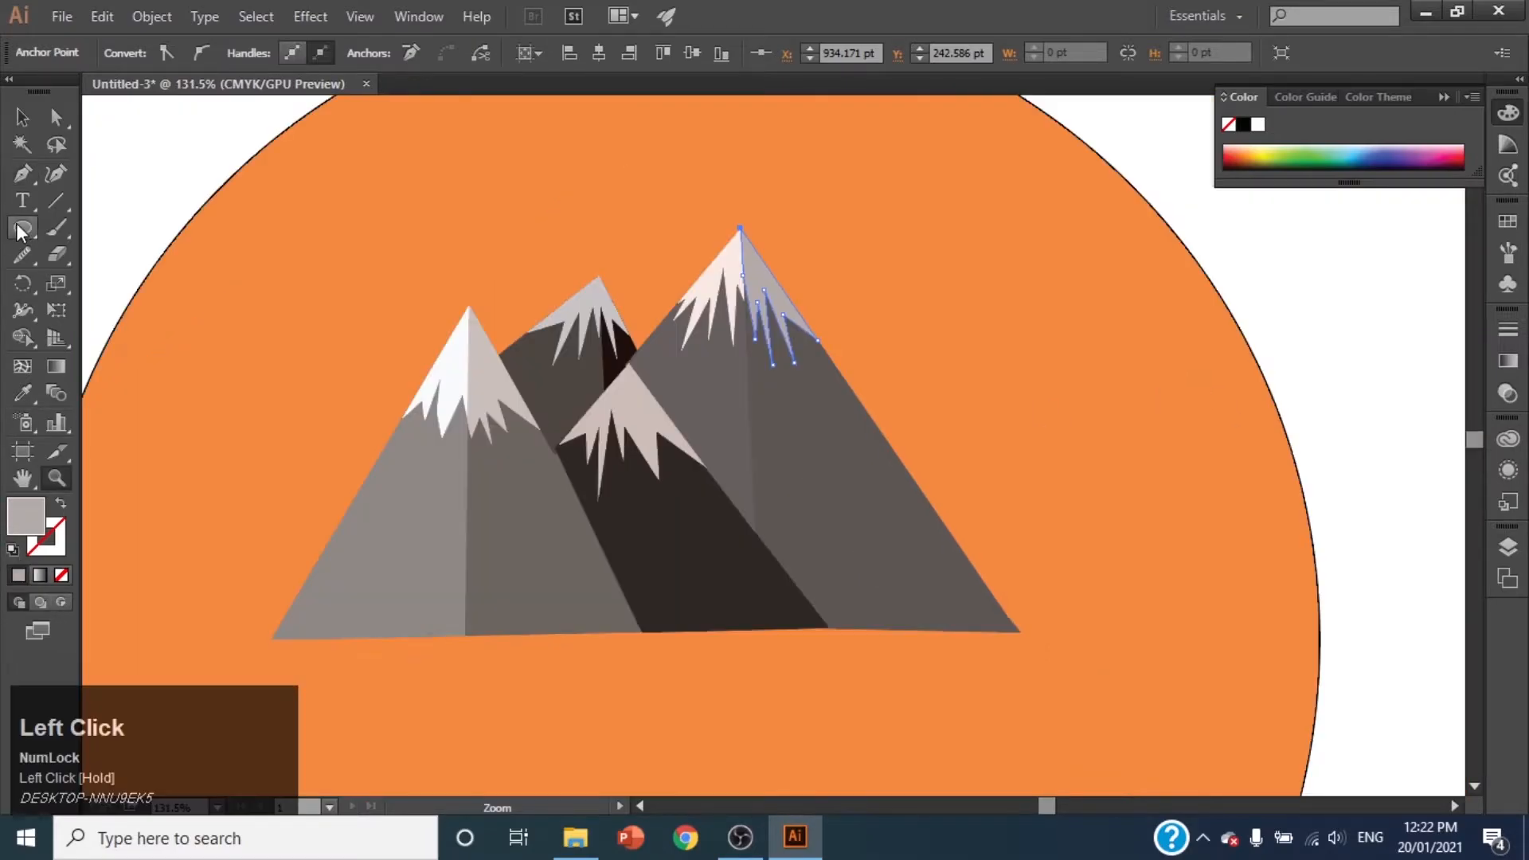
Step: Draw a rounded rectangle about 574 by 32 pt with 12 pt corners across the base of the mountains
{"action": "right_click", "coordinate": [18, 226]}
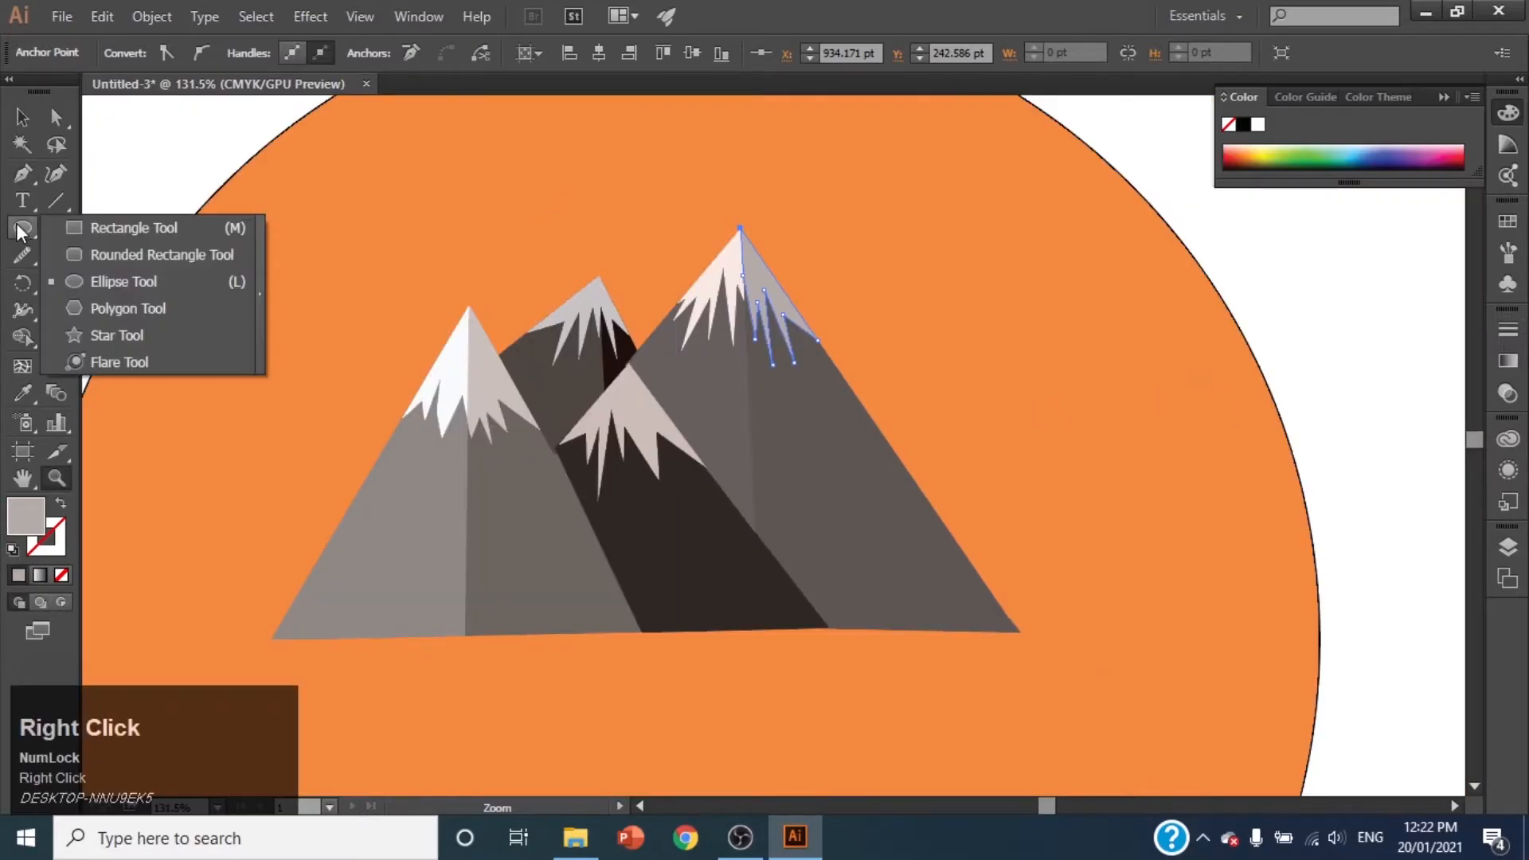
{"action": "left_click", "coordinate": [119, 255]}
{"action": "left_click_drag", "start_coordinate": [226, 614], "coordinate": [1073, 659]}
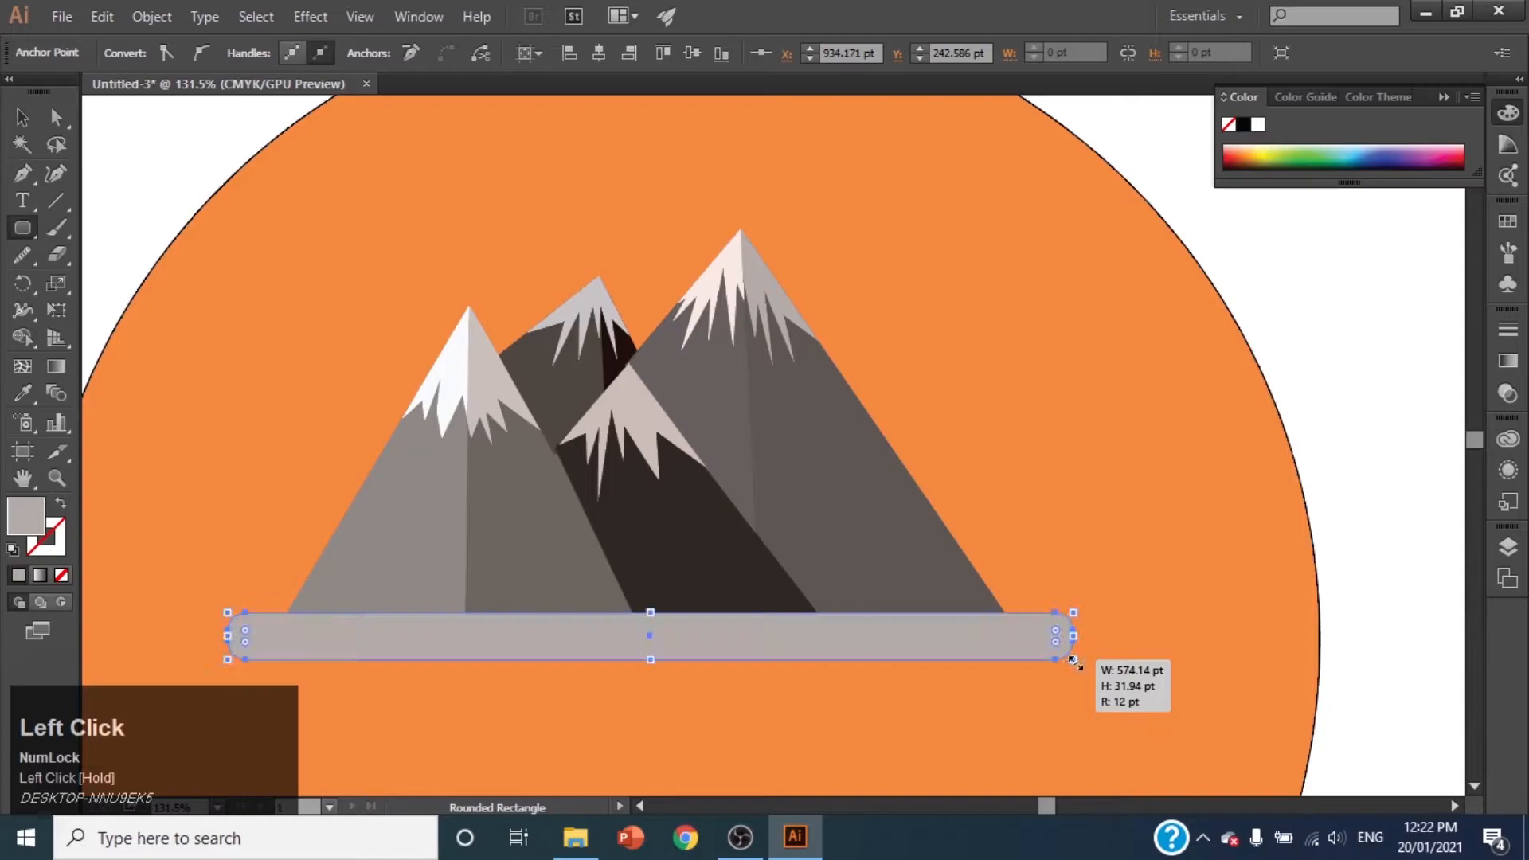
Step: Fill the rounded ground strip with bright green 75C60C
{"action": "double_click", "coordinate": [10, 516]}
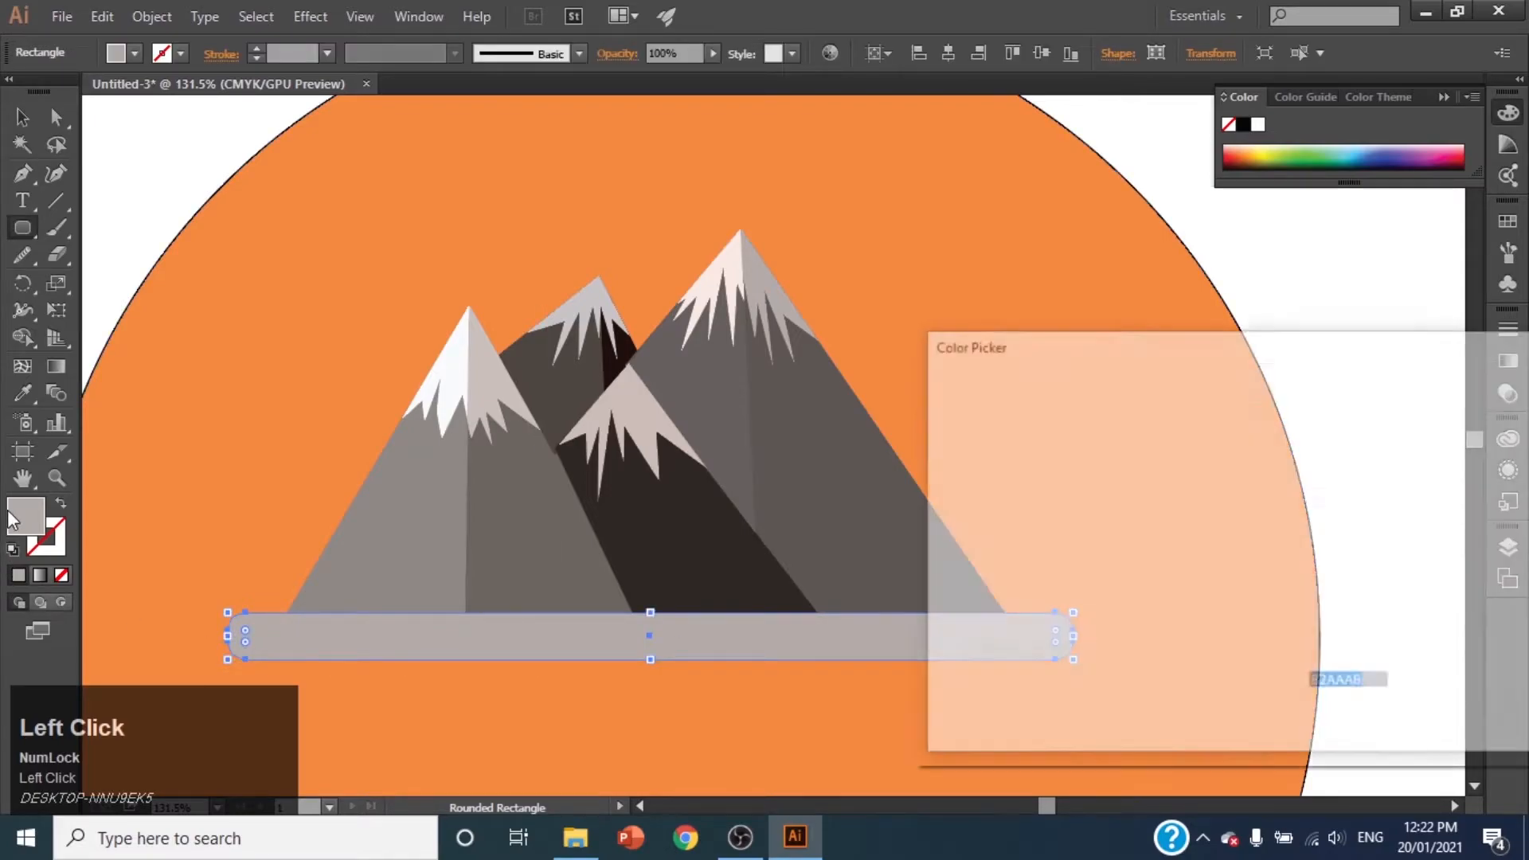
{"action": "left_click_drag", "start_coordinate": [1271, 577], "coordinate": [1262, 622]}
{"action": "left_click", "coordinate": [1207, 468]}
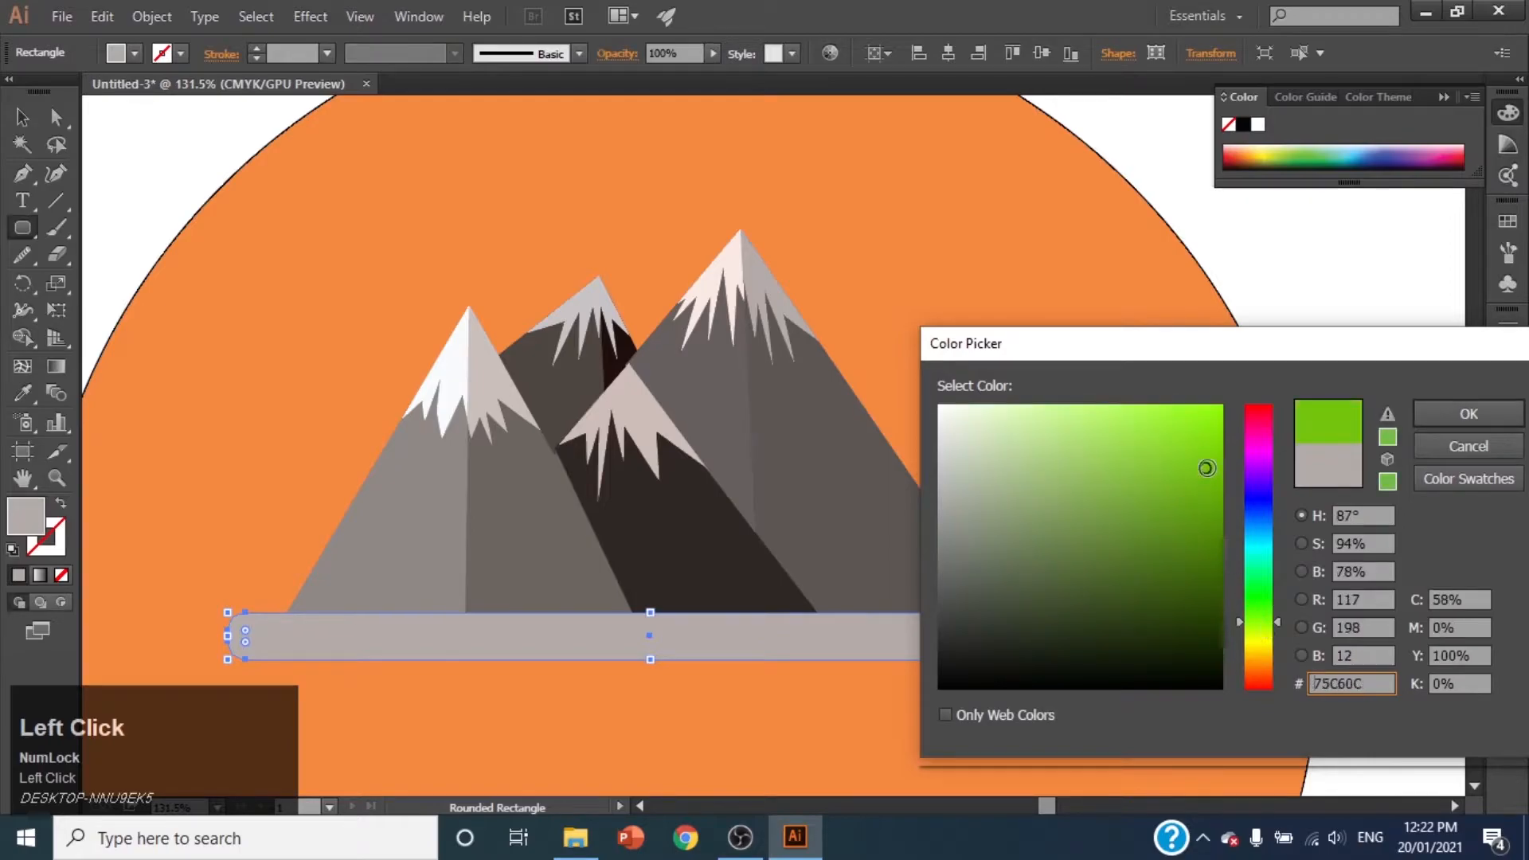
{"action": "left_click", "coordinate": [1478, 423]}
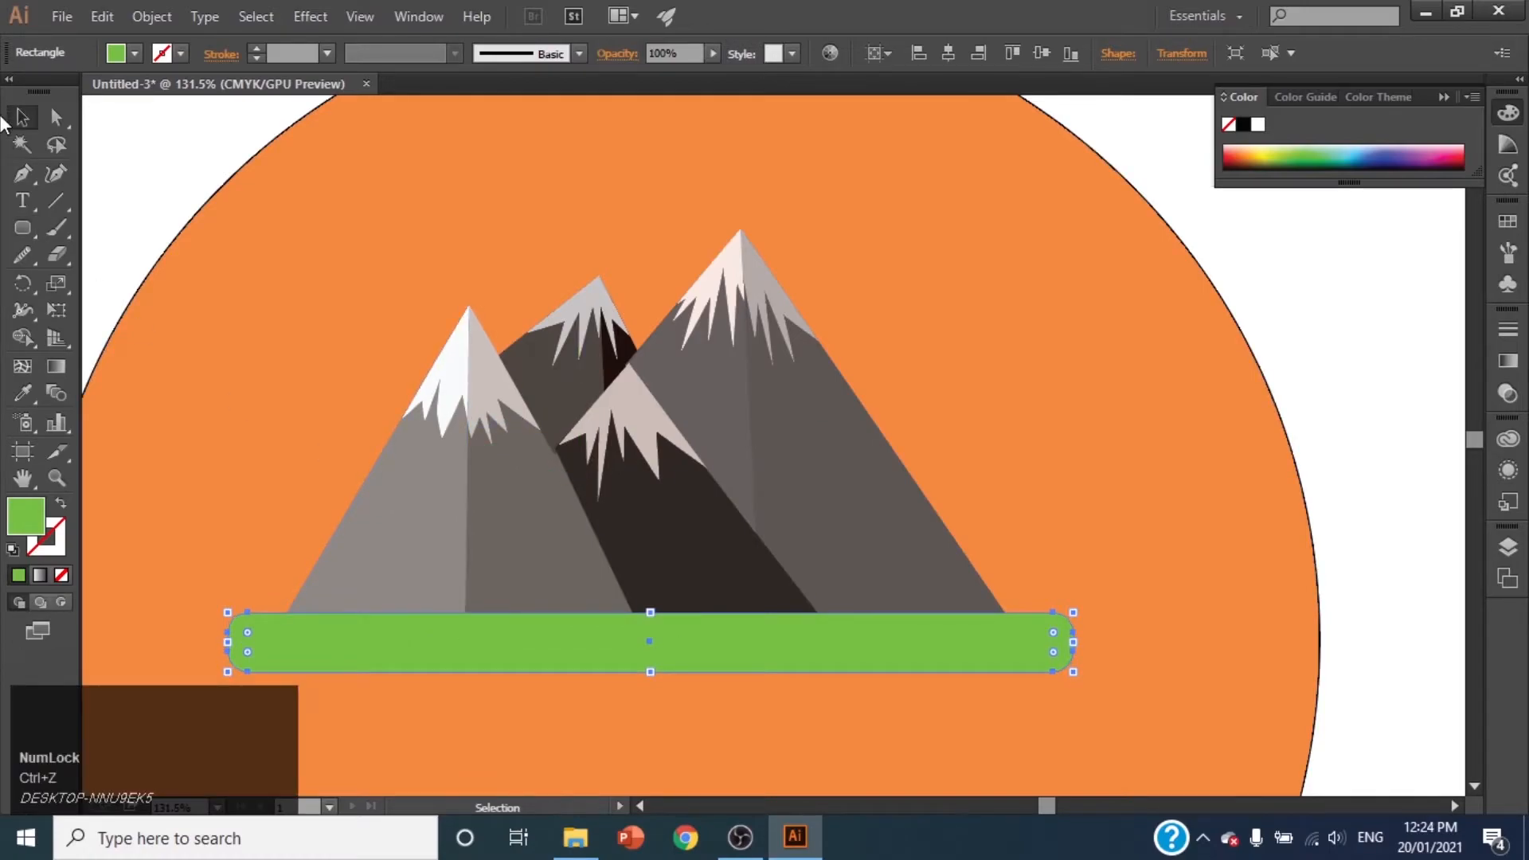
Step: Duplicate the green ground strip slightly downward, nudge the copy up, and shorten it from above so it covers only the lower part
{"action": "key", "text": "alt"}
{"action": "left_click_drag", "start_coordinate": [555, 660], "coordinate": [553, 687]}
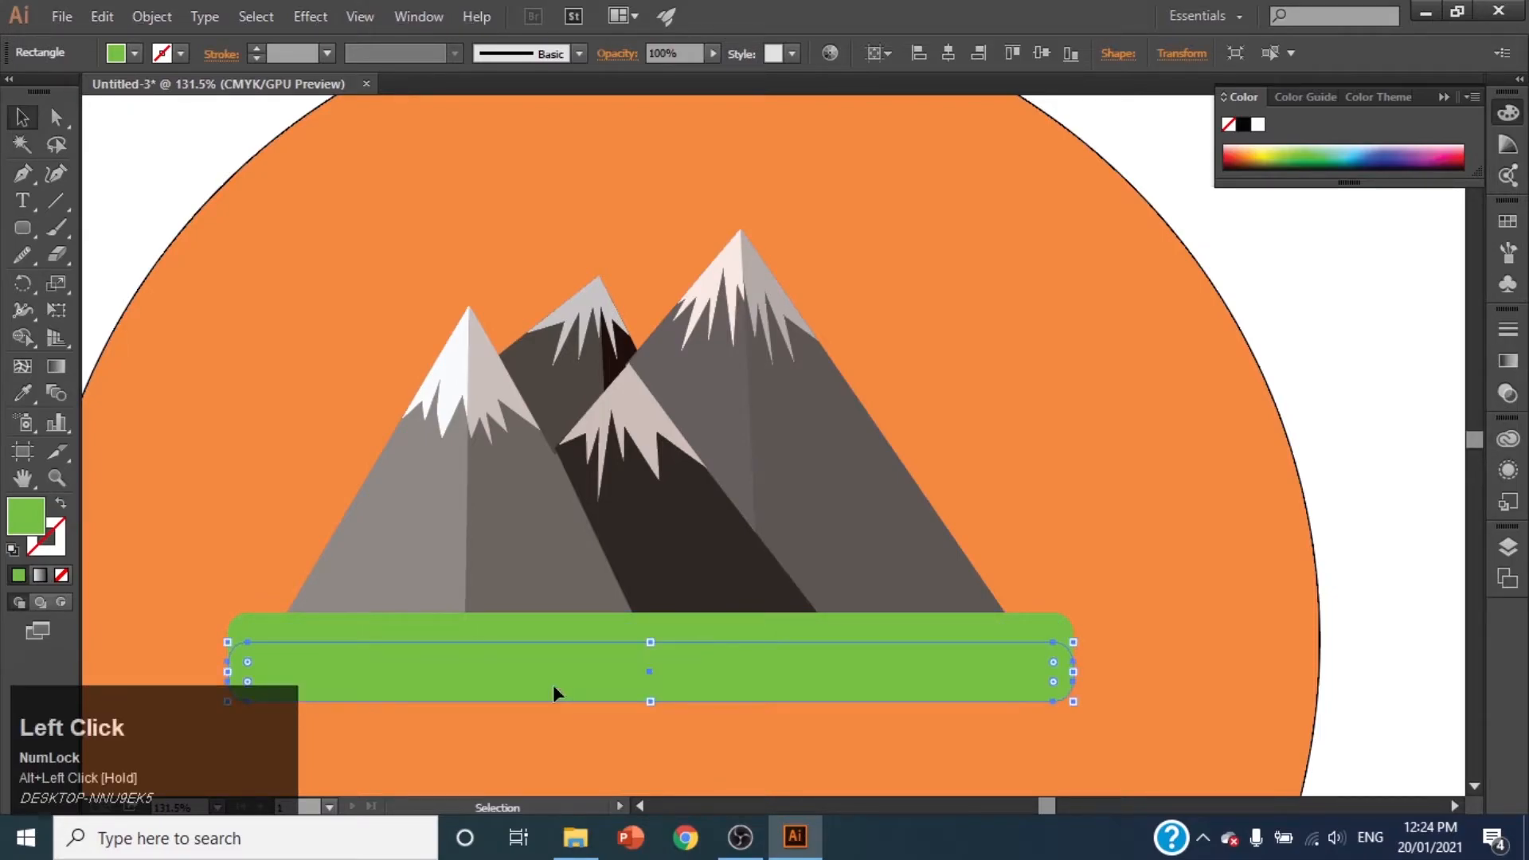
{"action": "left_click_drag", "start_coordinate": [653, 700], "coordinate": [656, 688]}
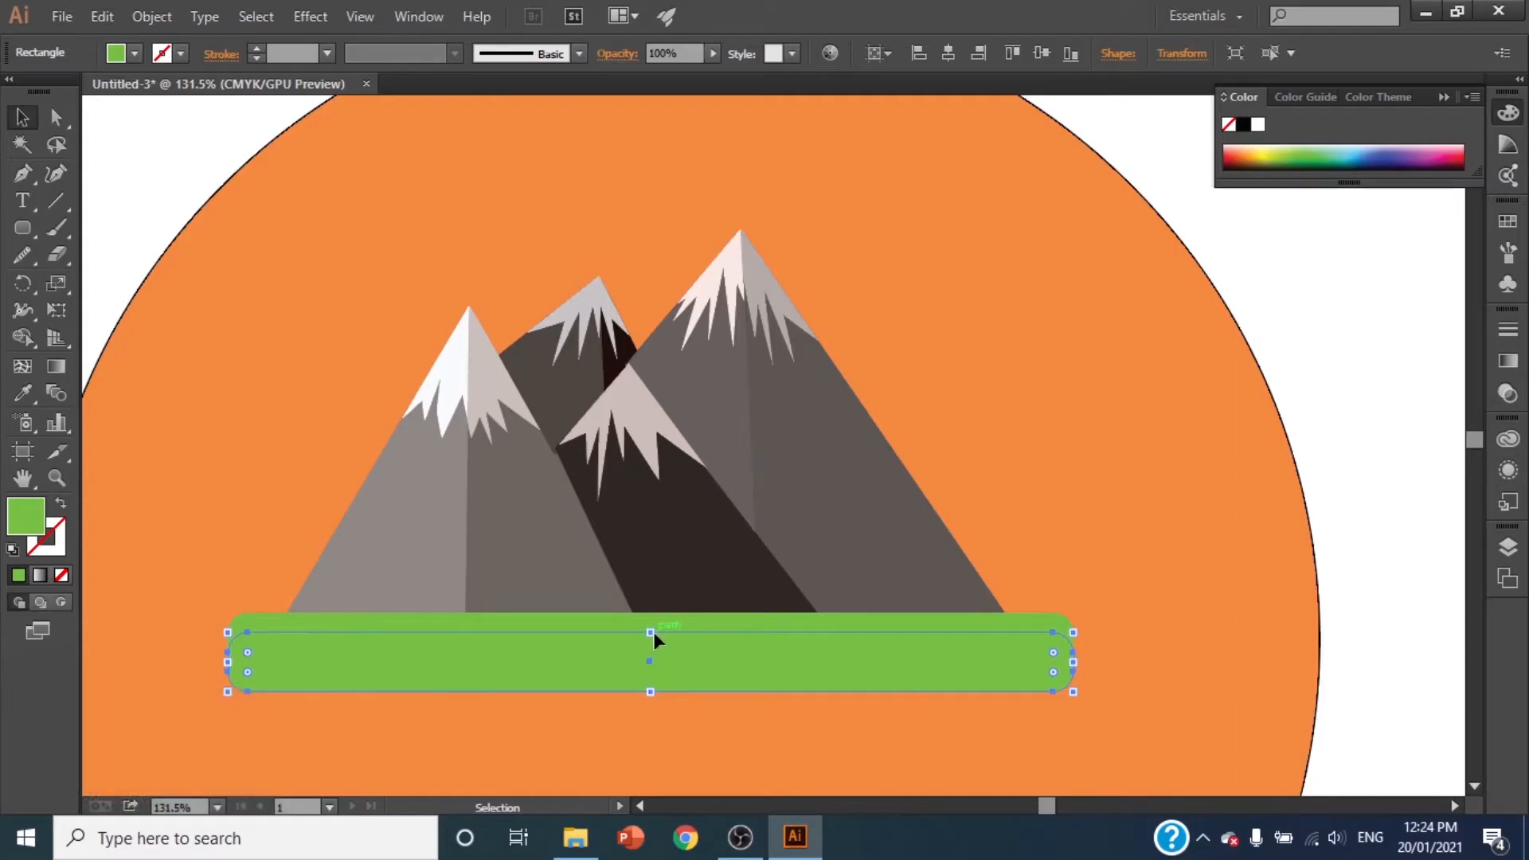
{"action": "left_click_drag", "start_coordinate": [653, 633], "coordinate": [650, 648]}
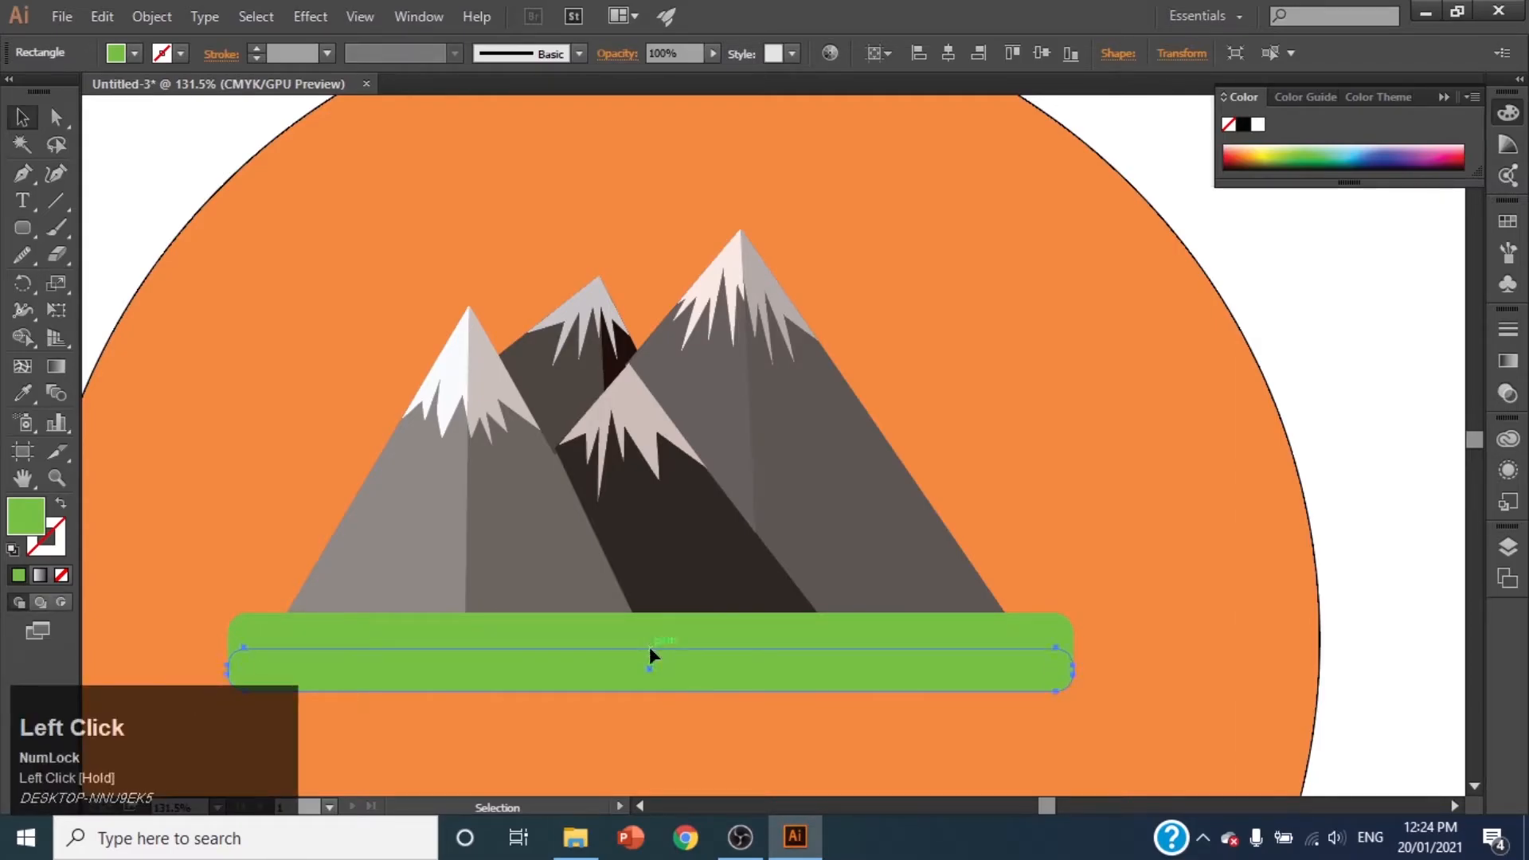
Step: Fill the lower ground strip with darker green 4D8421
{"action": "double_click", "coordinate": [26, 522]}
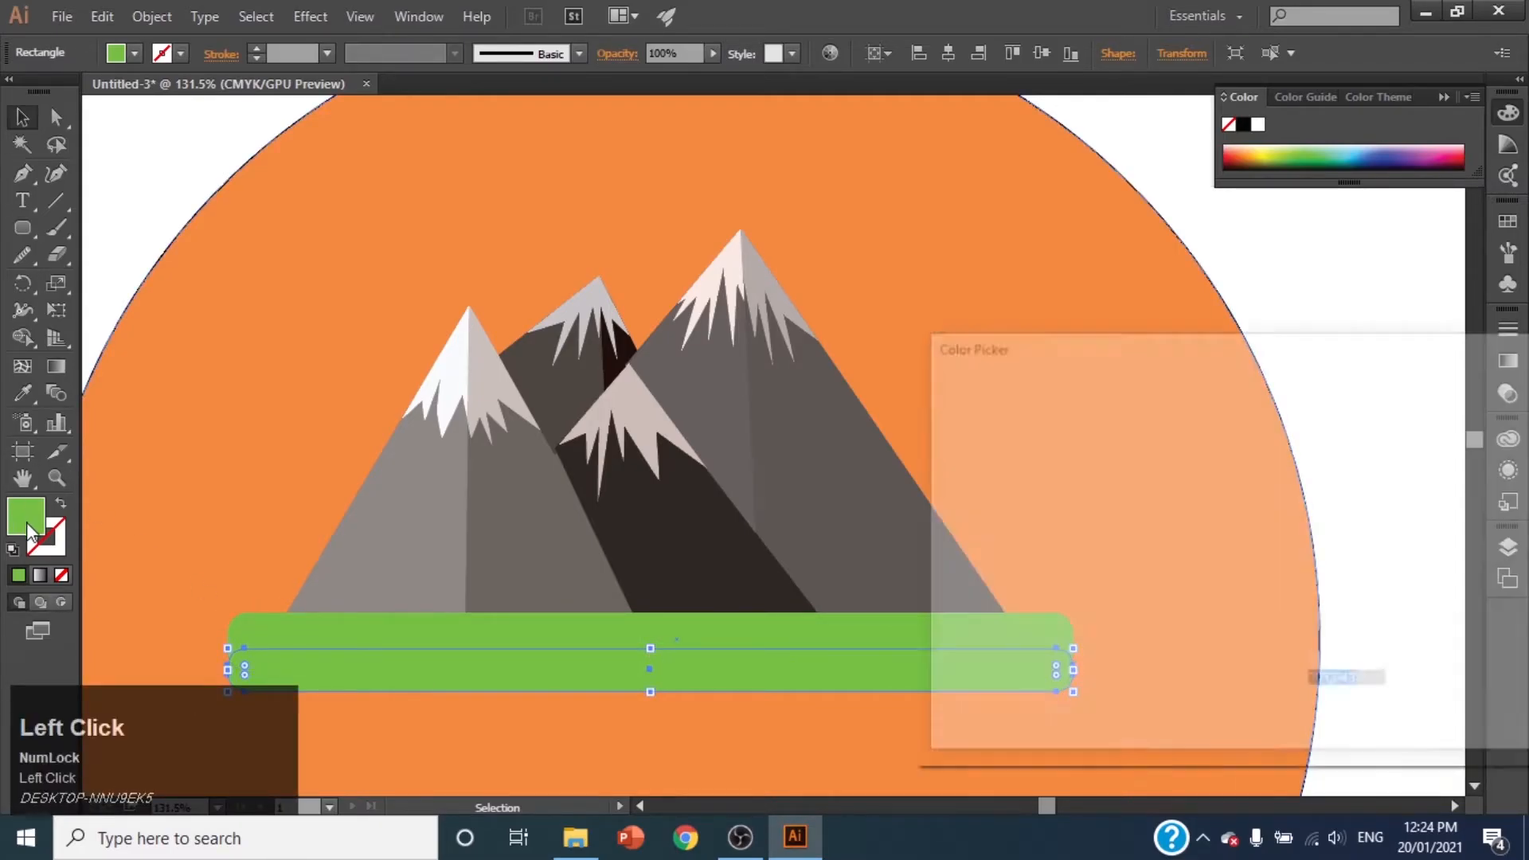
{"action": "left_click_drag", "start_coordinate": [1149, 560], "coordinate": [1154, 541]}
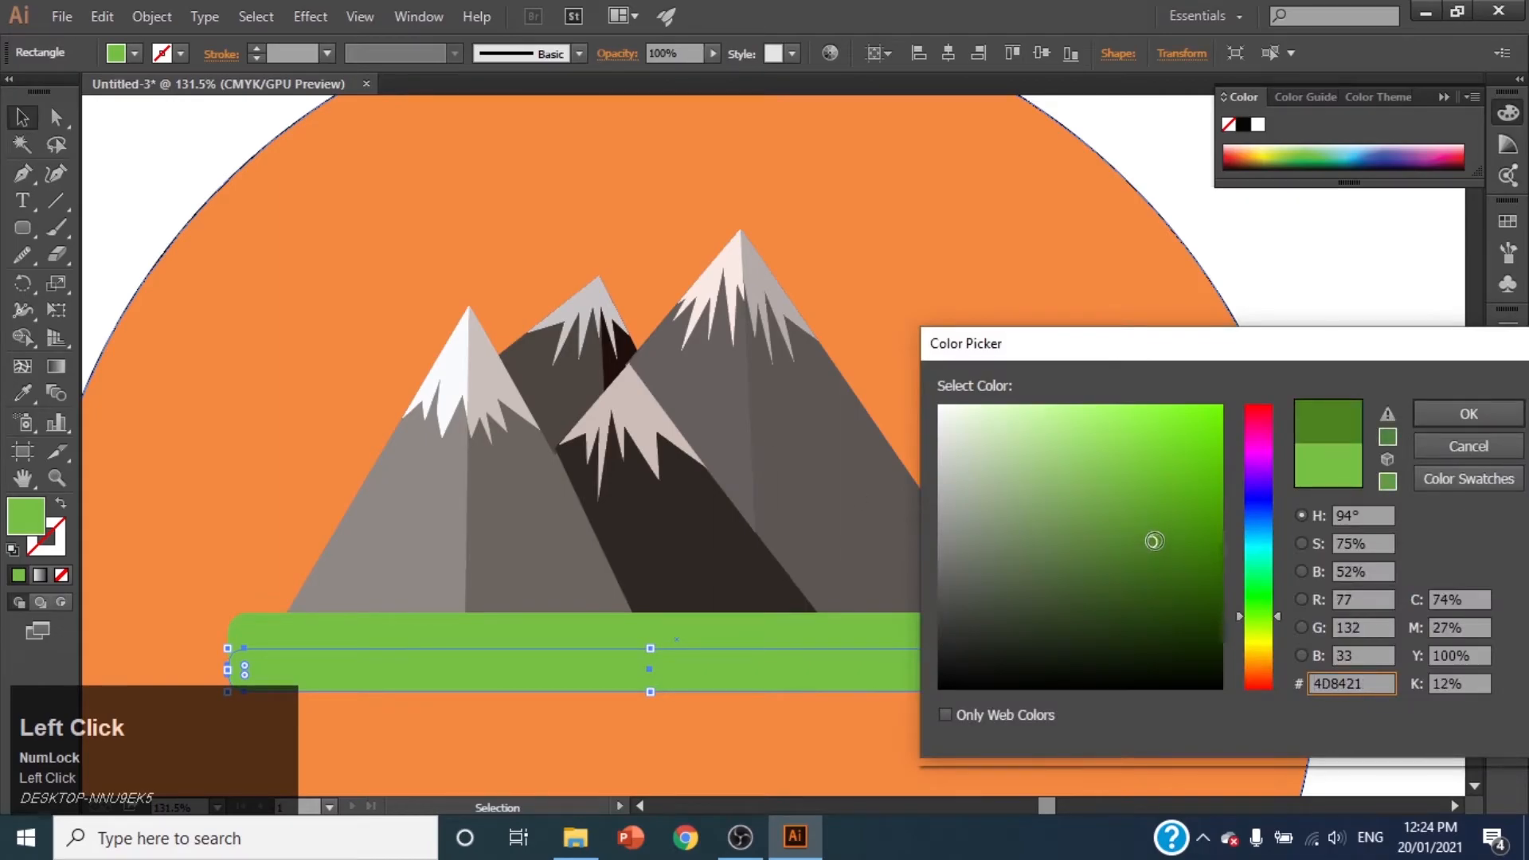
{"action": "left_click", "coordinate": [1465, 404]}
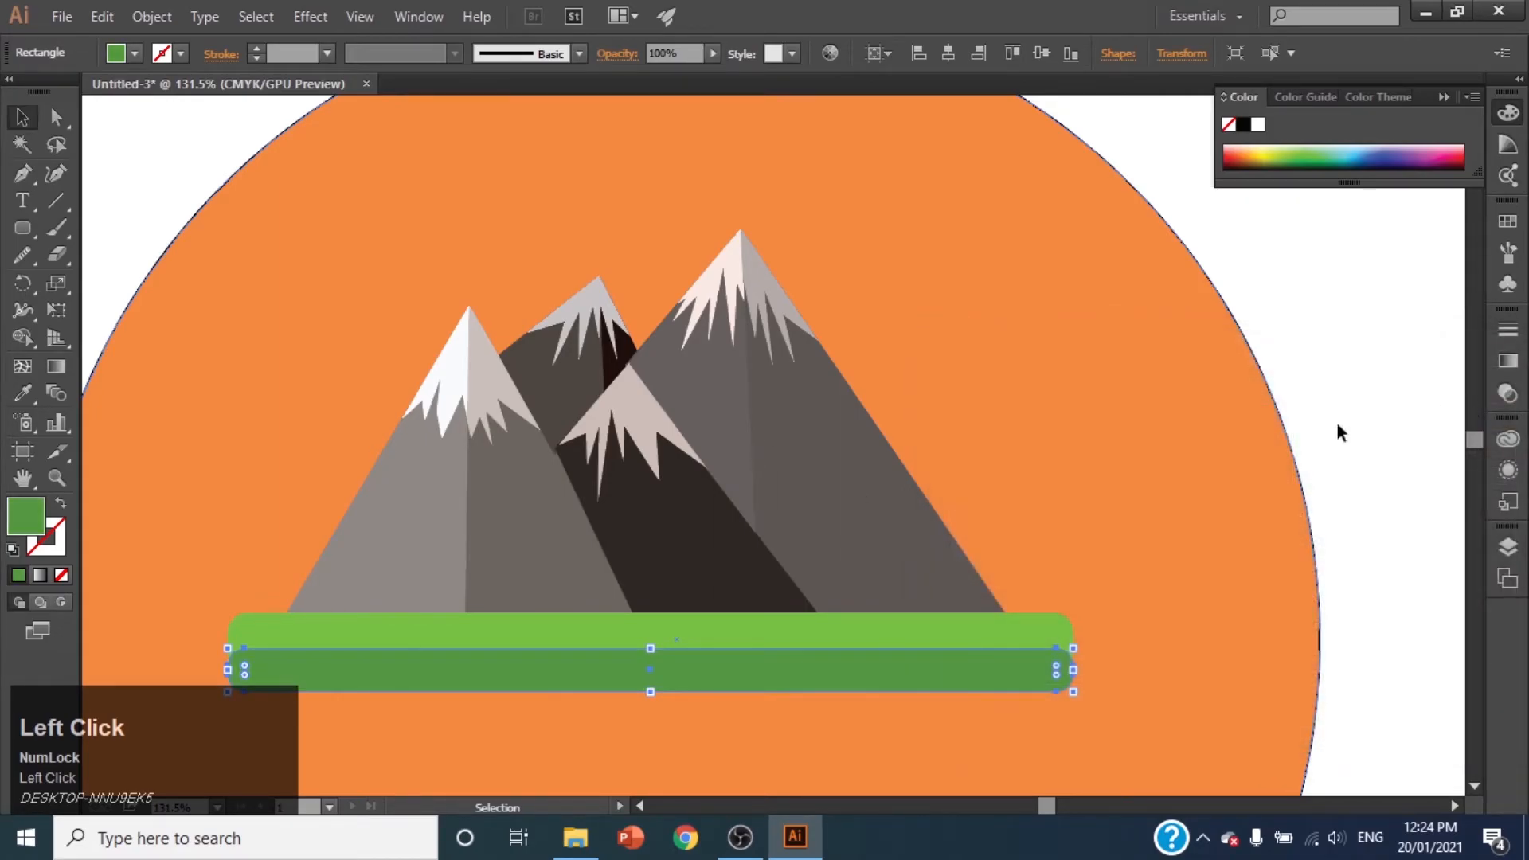
Step: Draw a narrow upright rectangle as a tree trunk near the left end of the grass and fill it with brown 6D3E1F
{"action": "left_click_drag", "start_coordinate": [434, 387], "coordinate": [459, 508]}
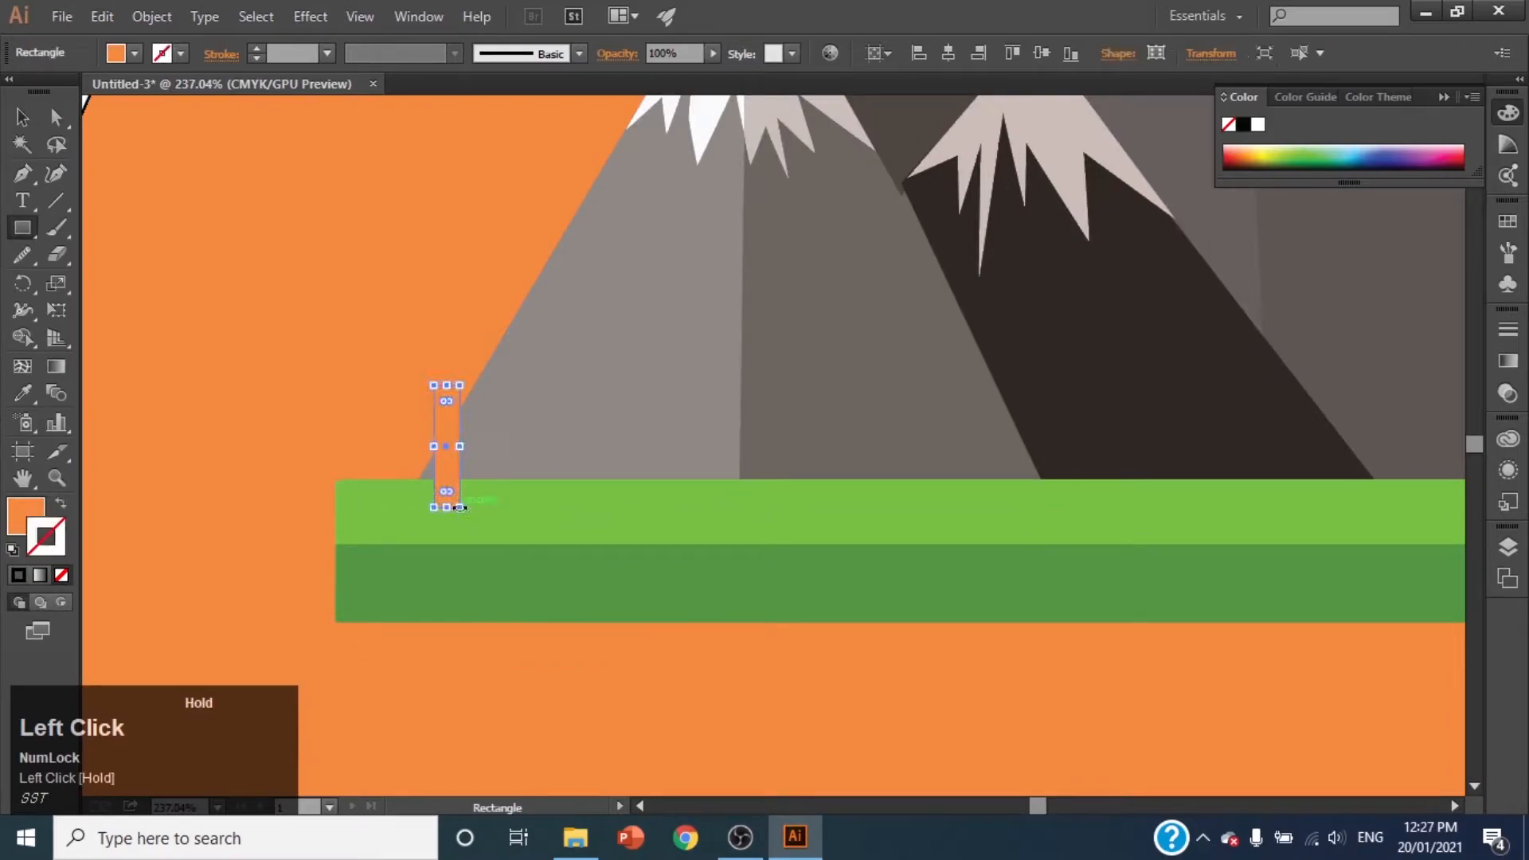
{"action": "double_click", "coordinate": [24, 516]}
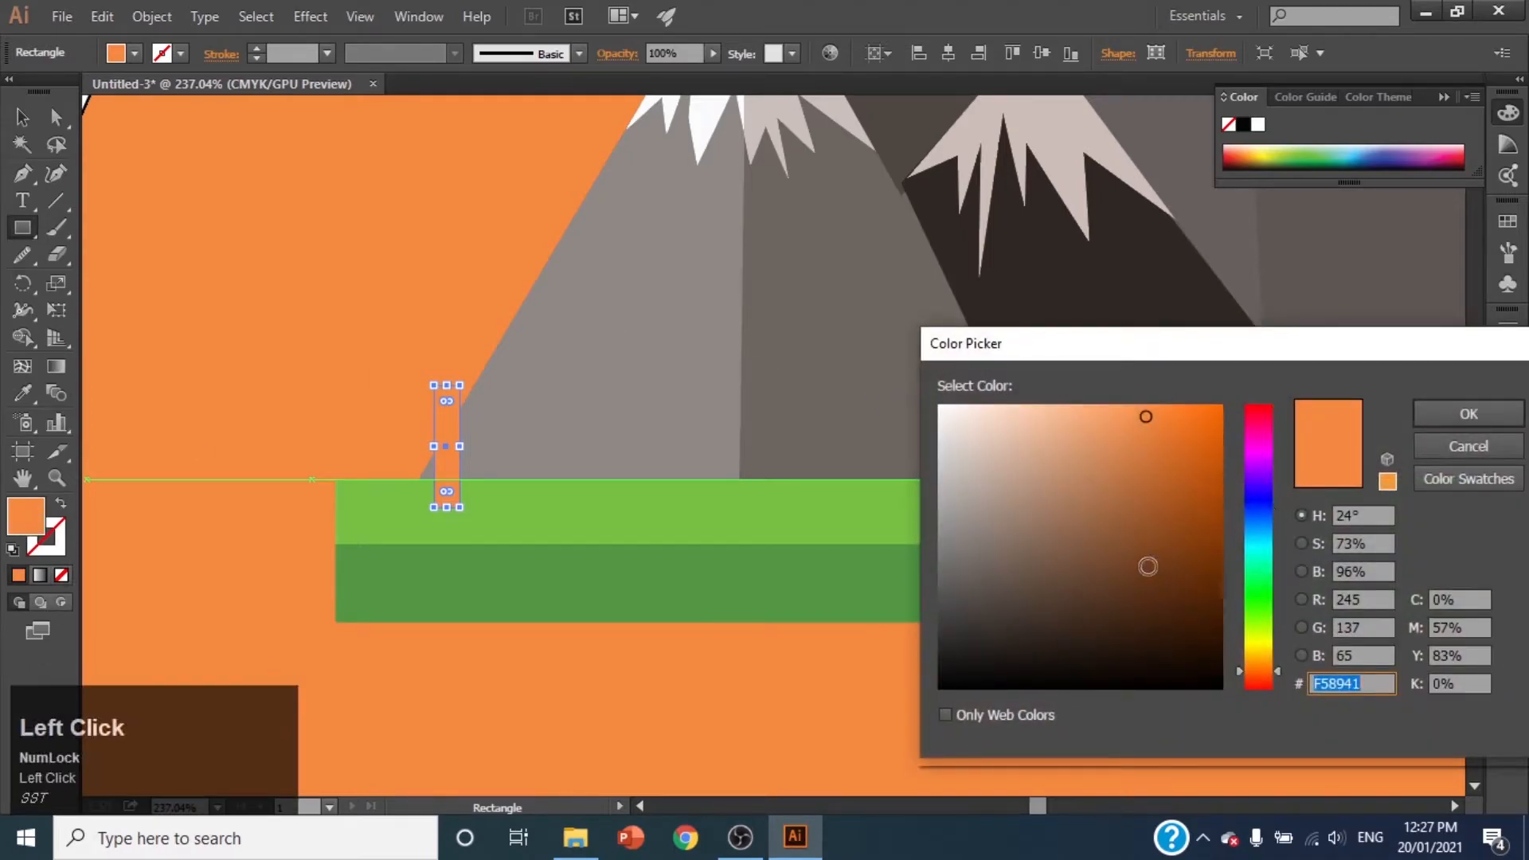
{"action": "left_click", "coordinate": [1145, 566]}
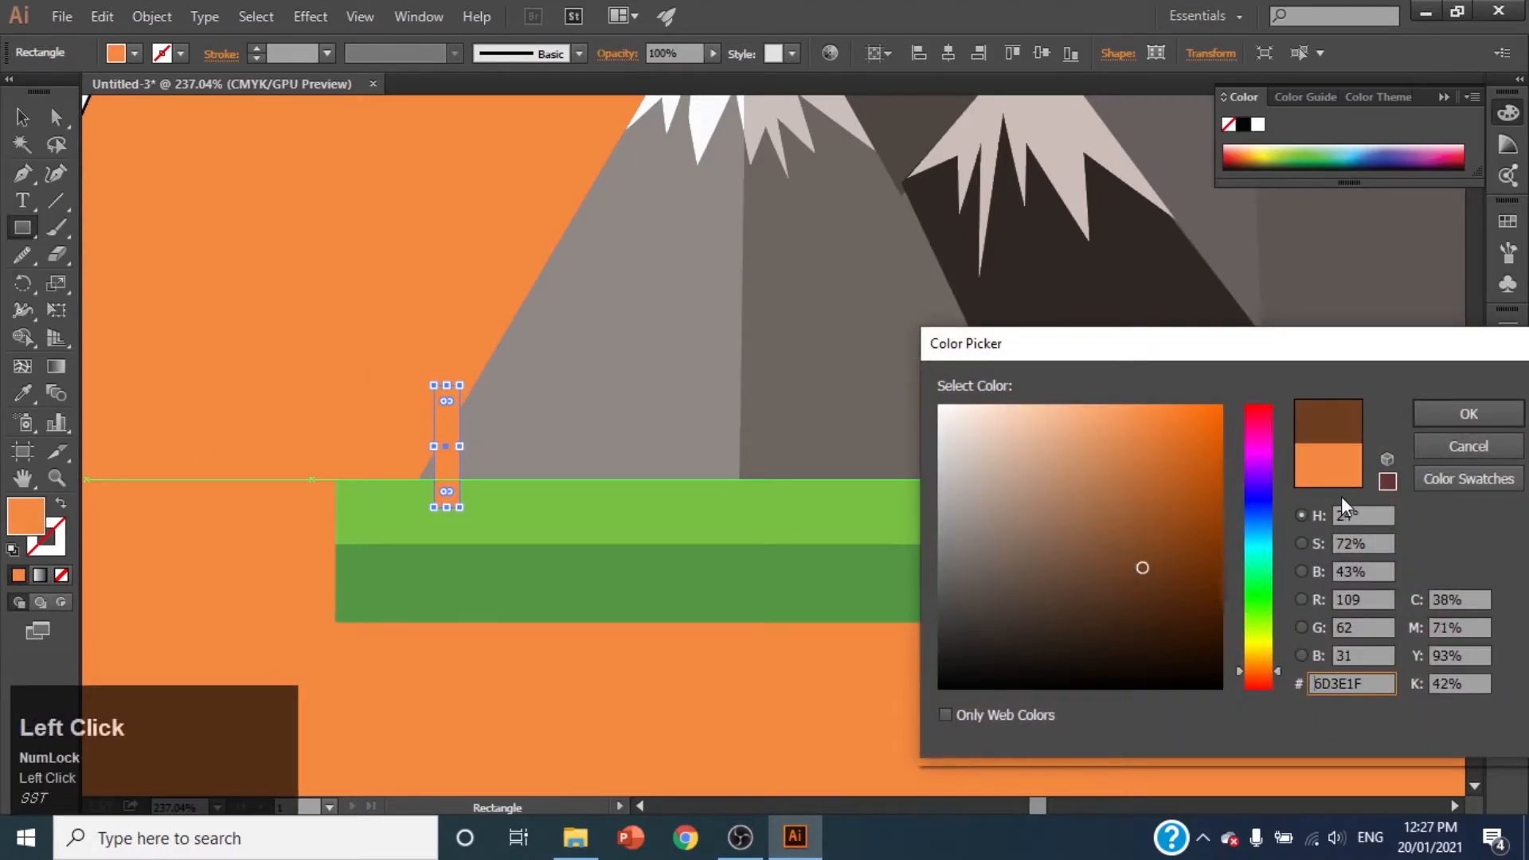
{"action": "left_click", "coordinate": [1435, 414]}
Step: Duplicate the trunk rectangle directly to its right and fill the copy with a darker brown
{"action": "key", "text": "v"}
{"action": "left_click_drag", "start_coordinate": [450, 478], "coordinate": [474, 483]}
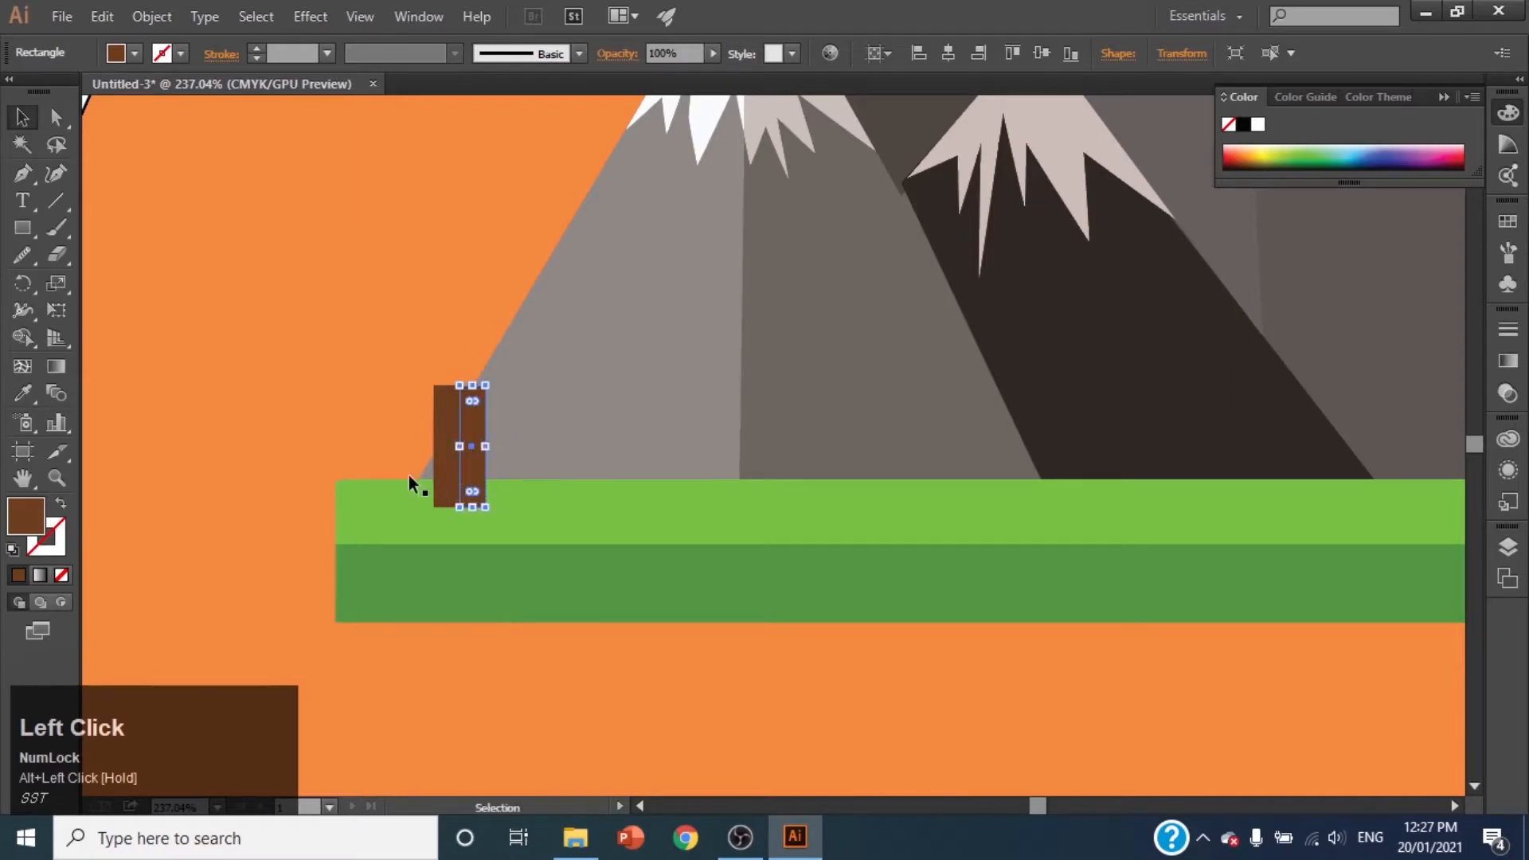
{"action": "double_click", "coordinate": [24, 516]}
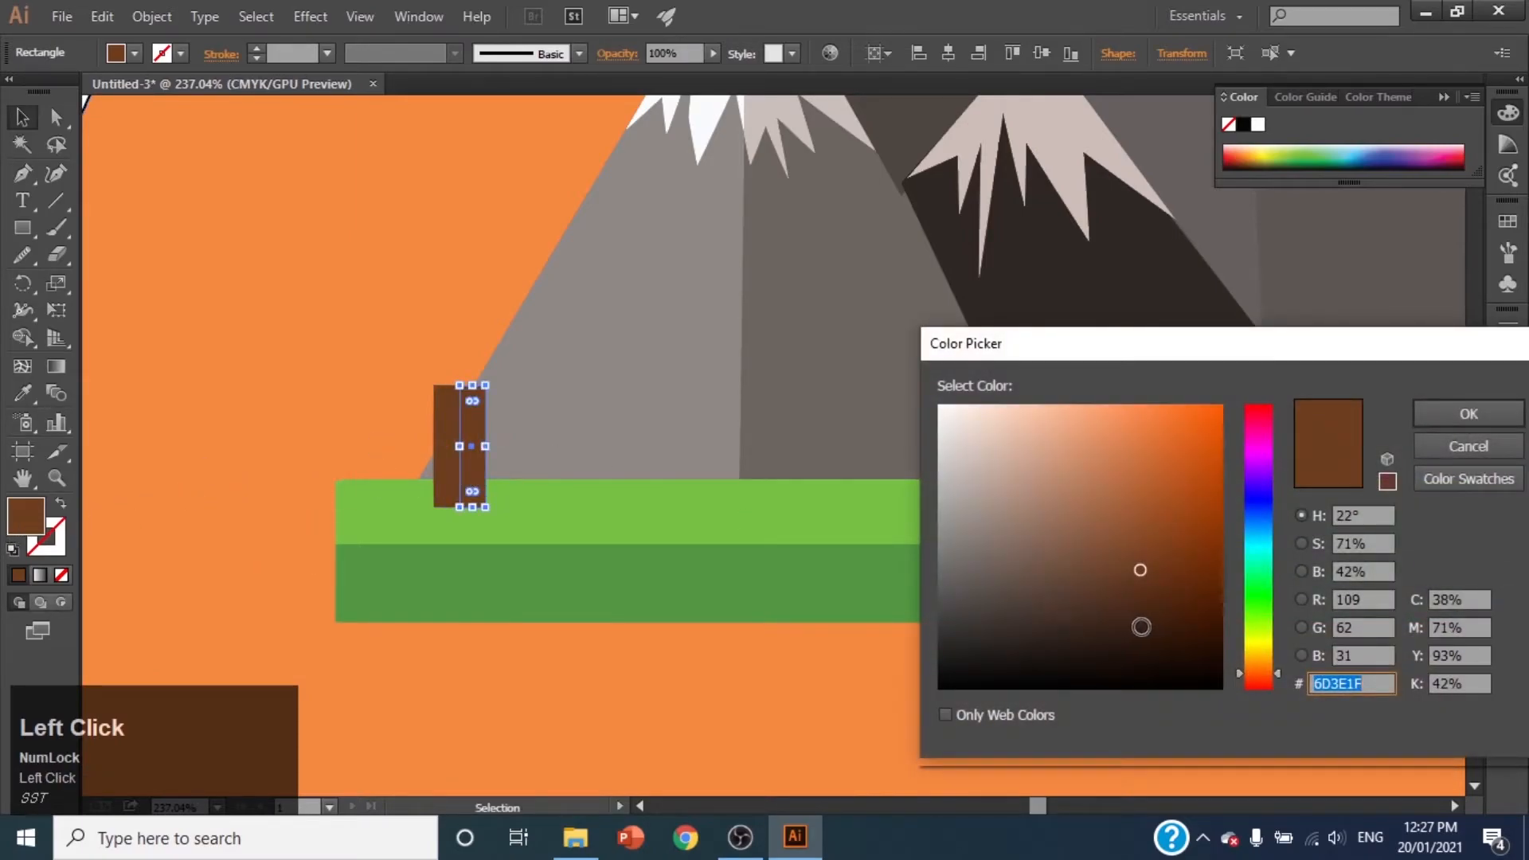
{"action": "left_click", "coordinate": [1152, 613]}
{"action": "left_click", "coordinate": [1449, 406]}
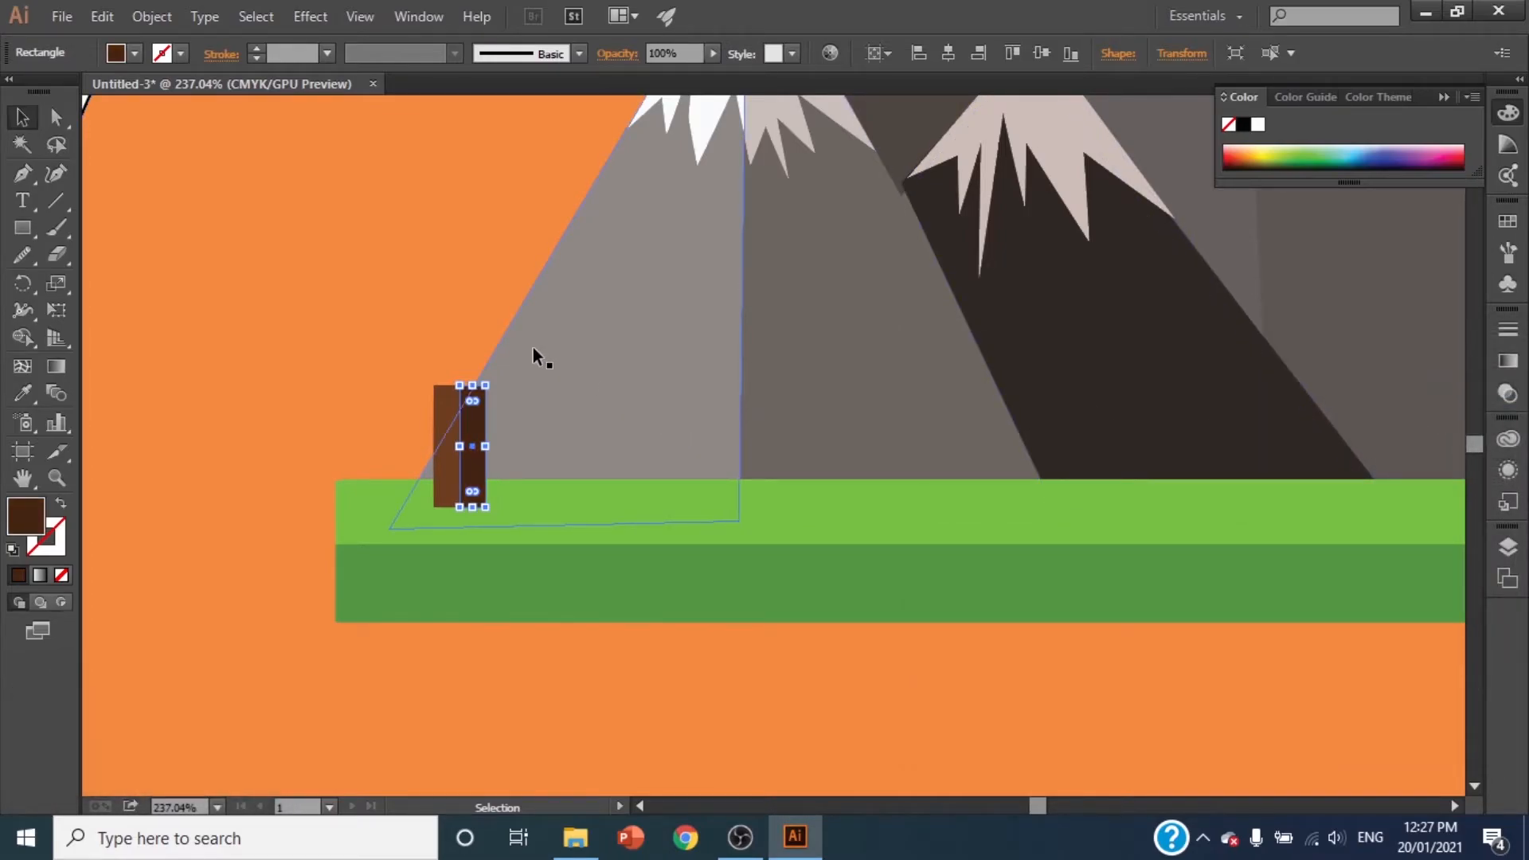
Step: Draw a circle wider than the trunk, centred on and touching the top of its two brown halves
{"action": "left_click", "coordinate": [438, 390], "text": "shift"}
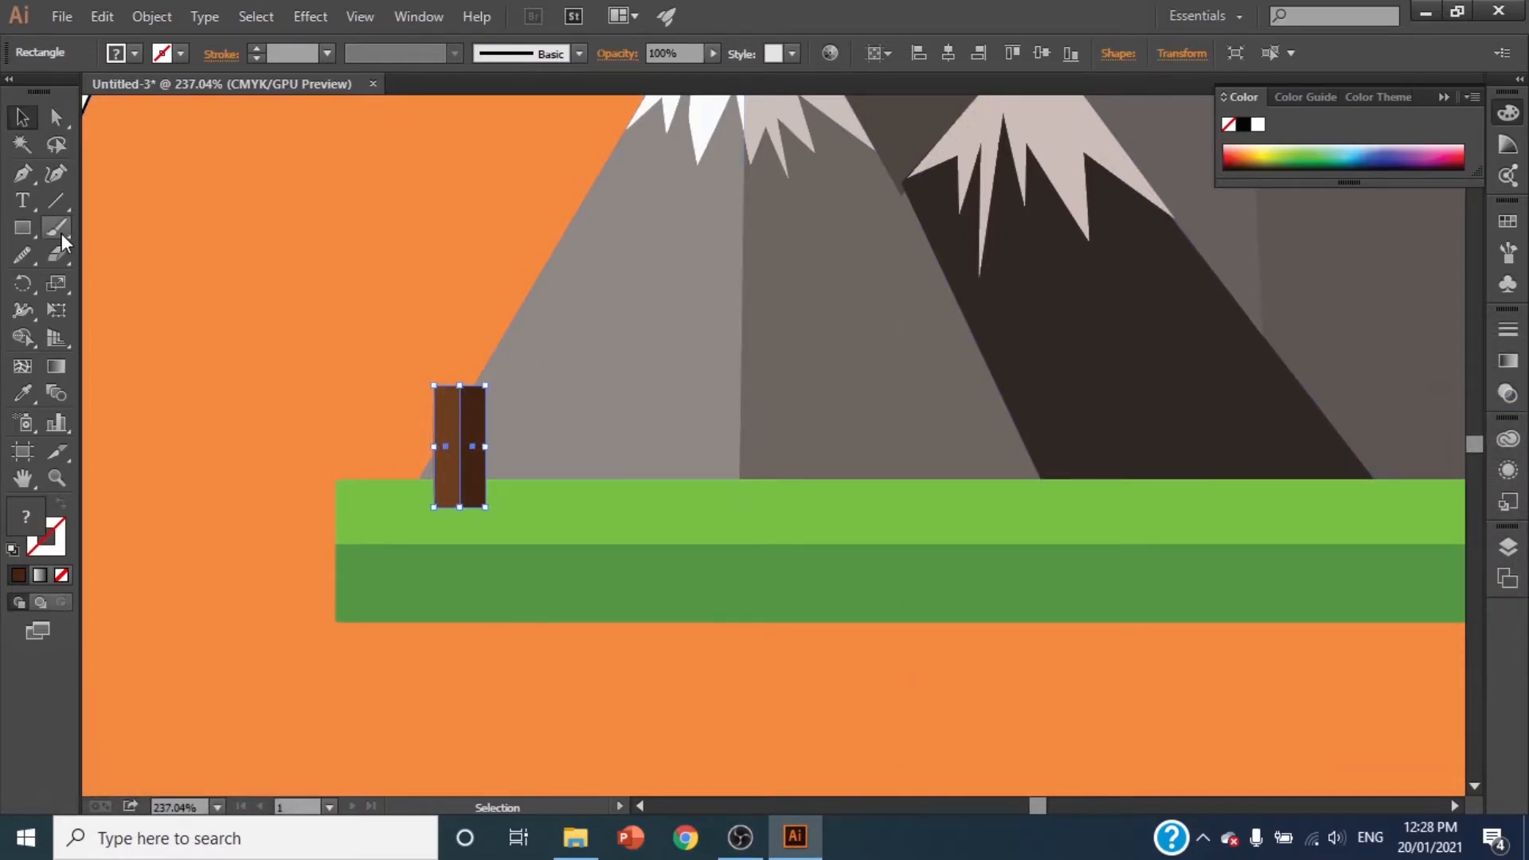
{"action": "right_click", "coordinate": [12, 231]}
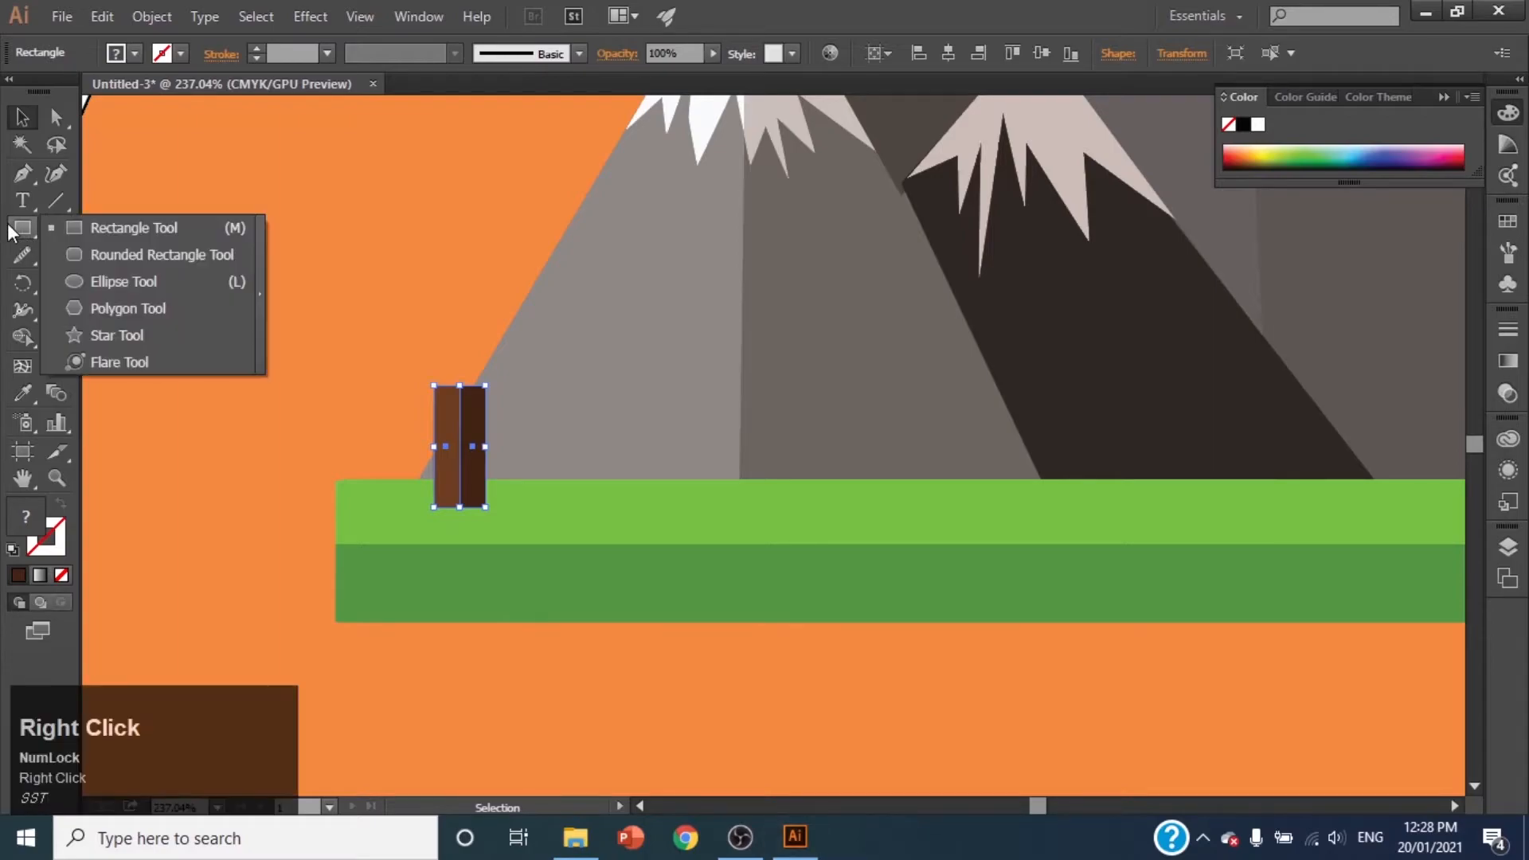
{"action": "left_click", "coordinate": [117, 281]}
{"action": "left_click_drag", "start_coordinate": [413, 288], "coordinate": [492, 385]}
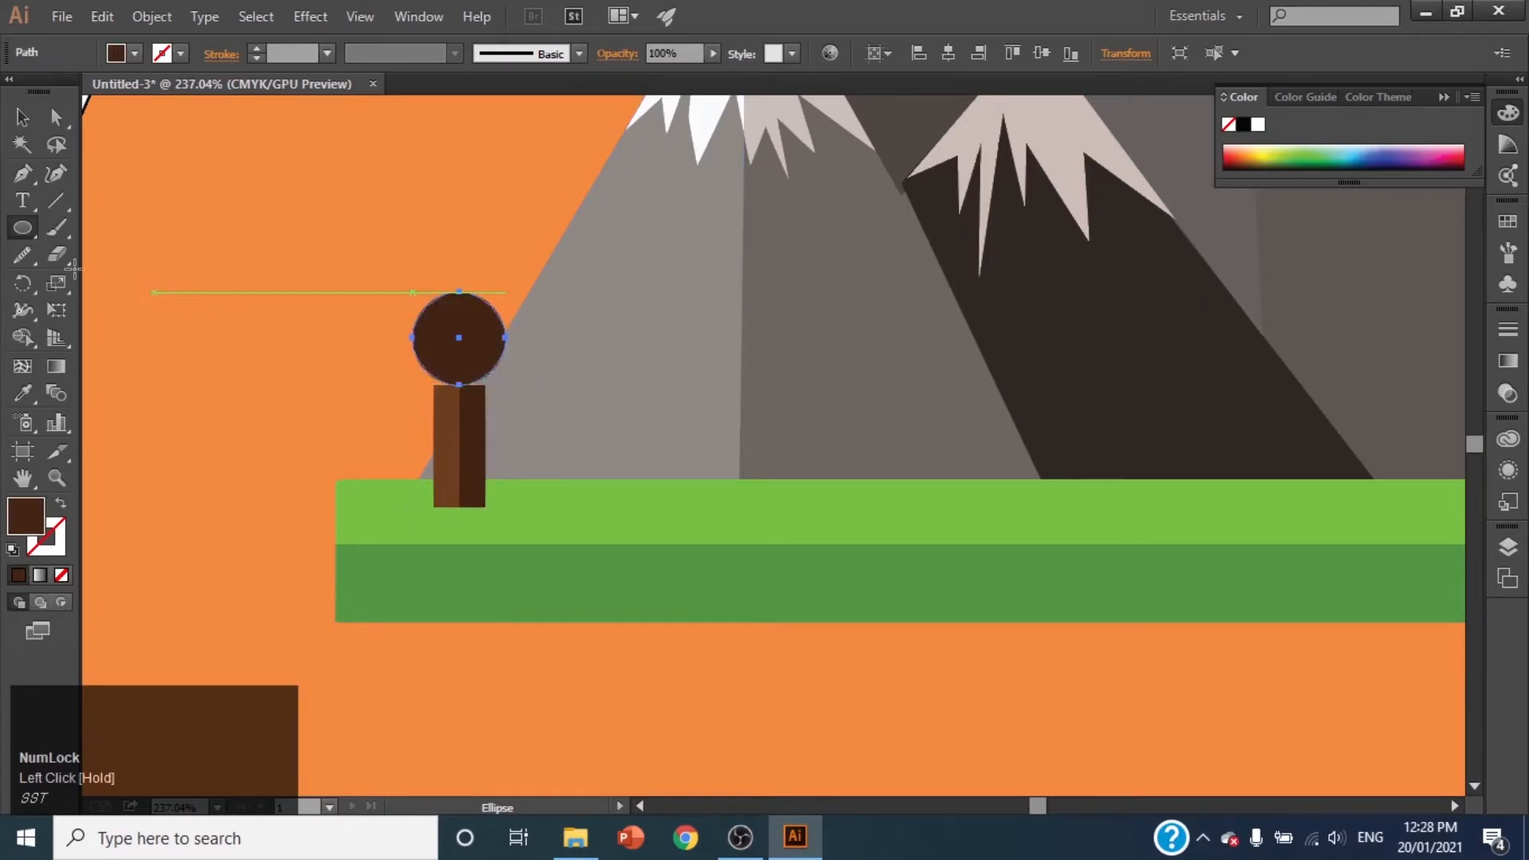
Step: Fill the circle above the trunk with bright green 4AD351
{"action": "double_click", "coordinate": [31, 510]}
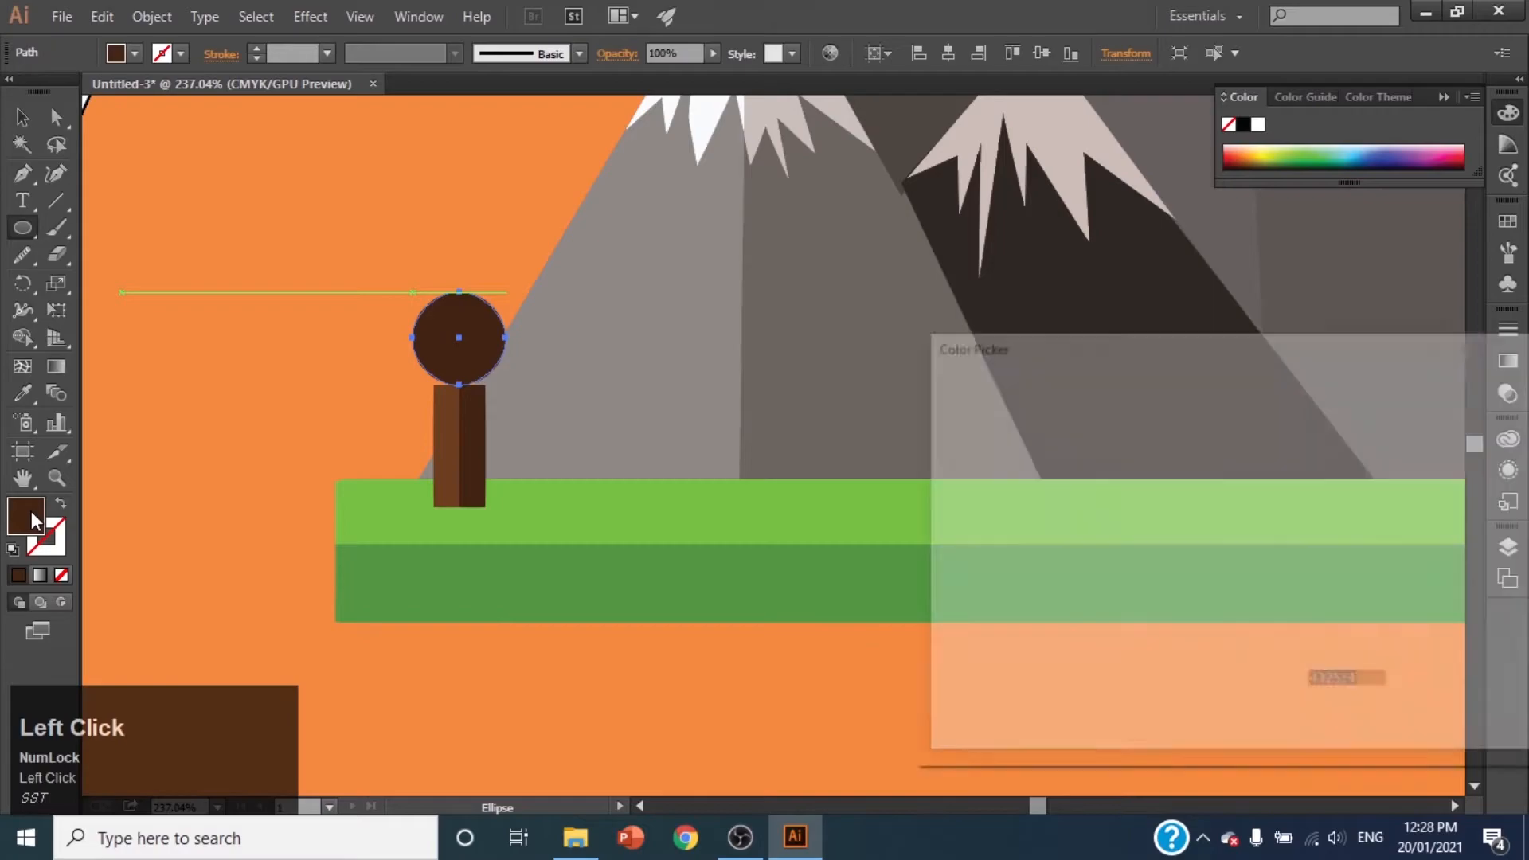
{"action": "left_click", "coordinate": [1254, 591]}
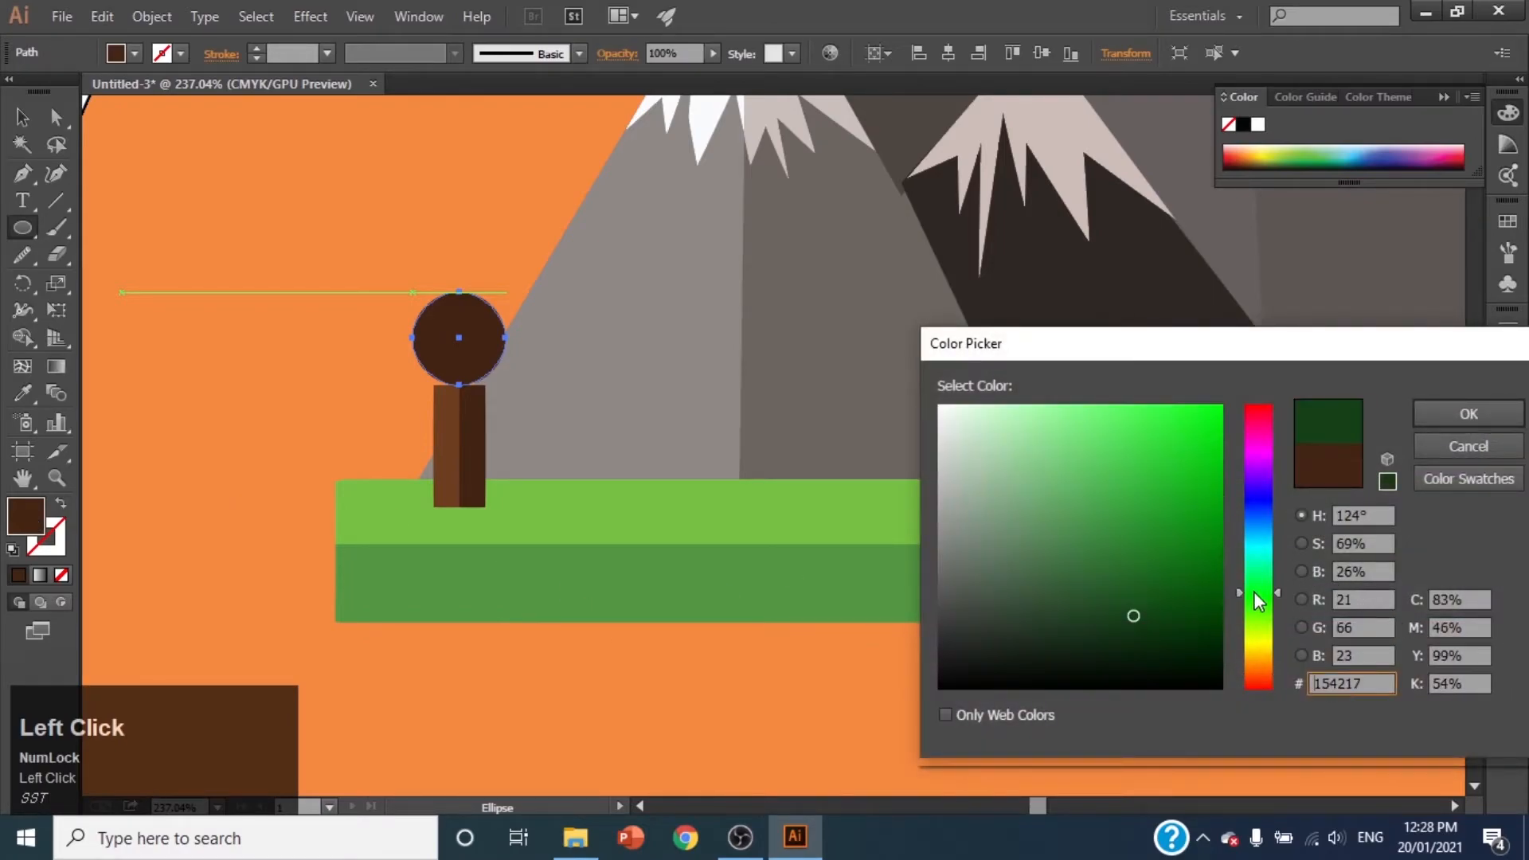
{"action": "left_click", "coordinate": [1157, 404]}
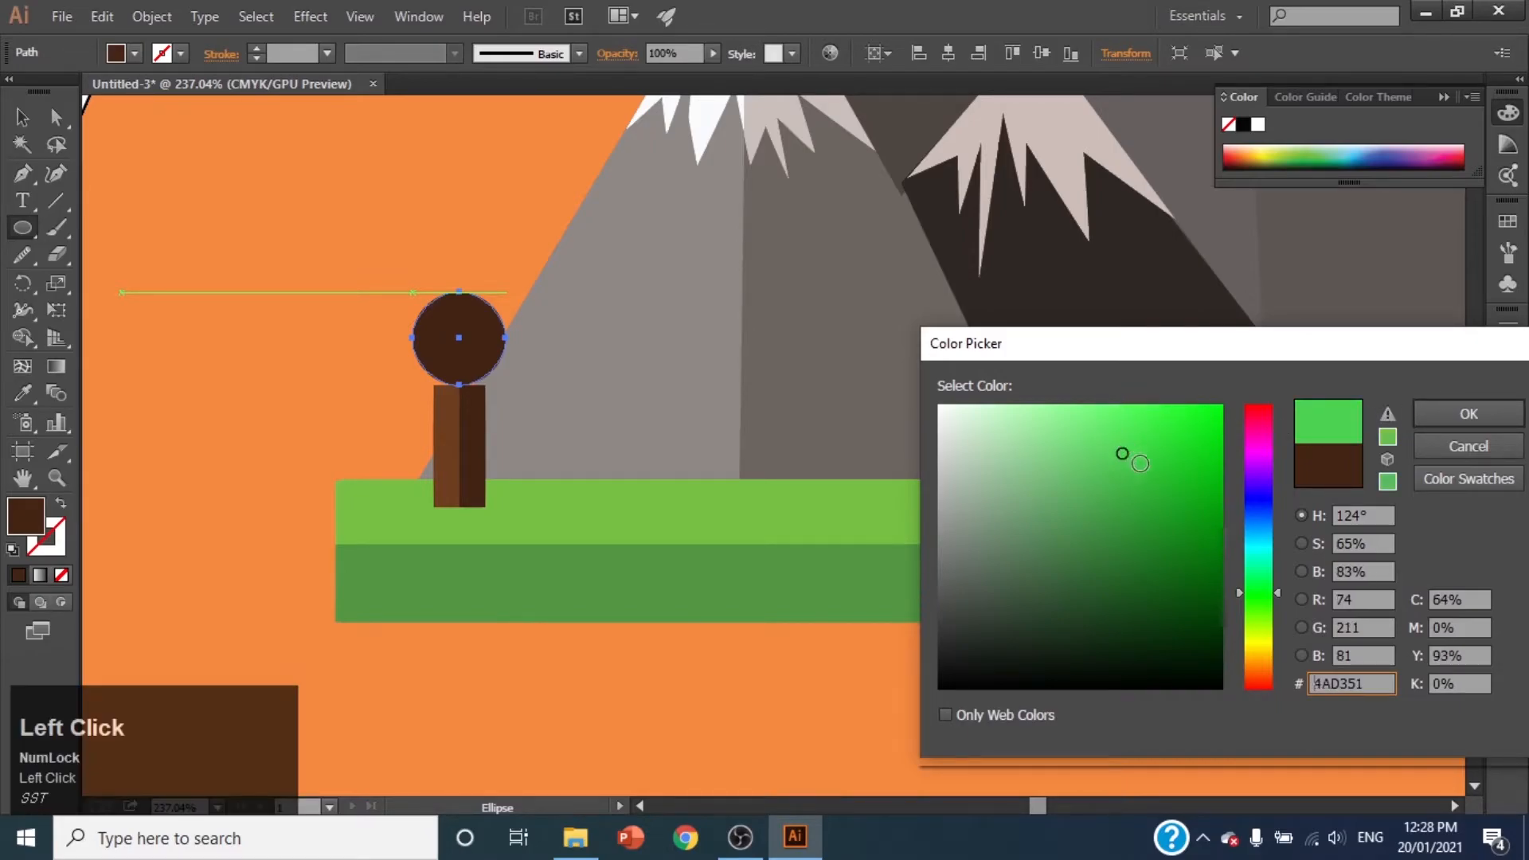
{"action": "left_click", "coordinate": [1471, 414]}
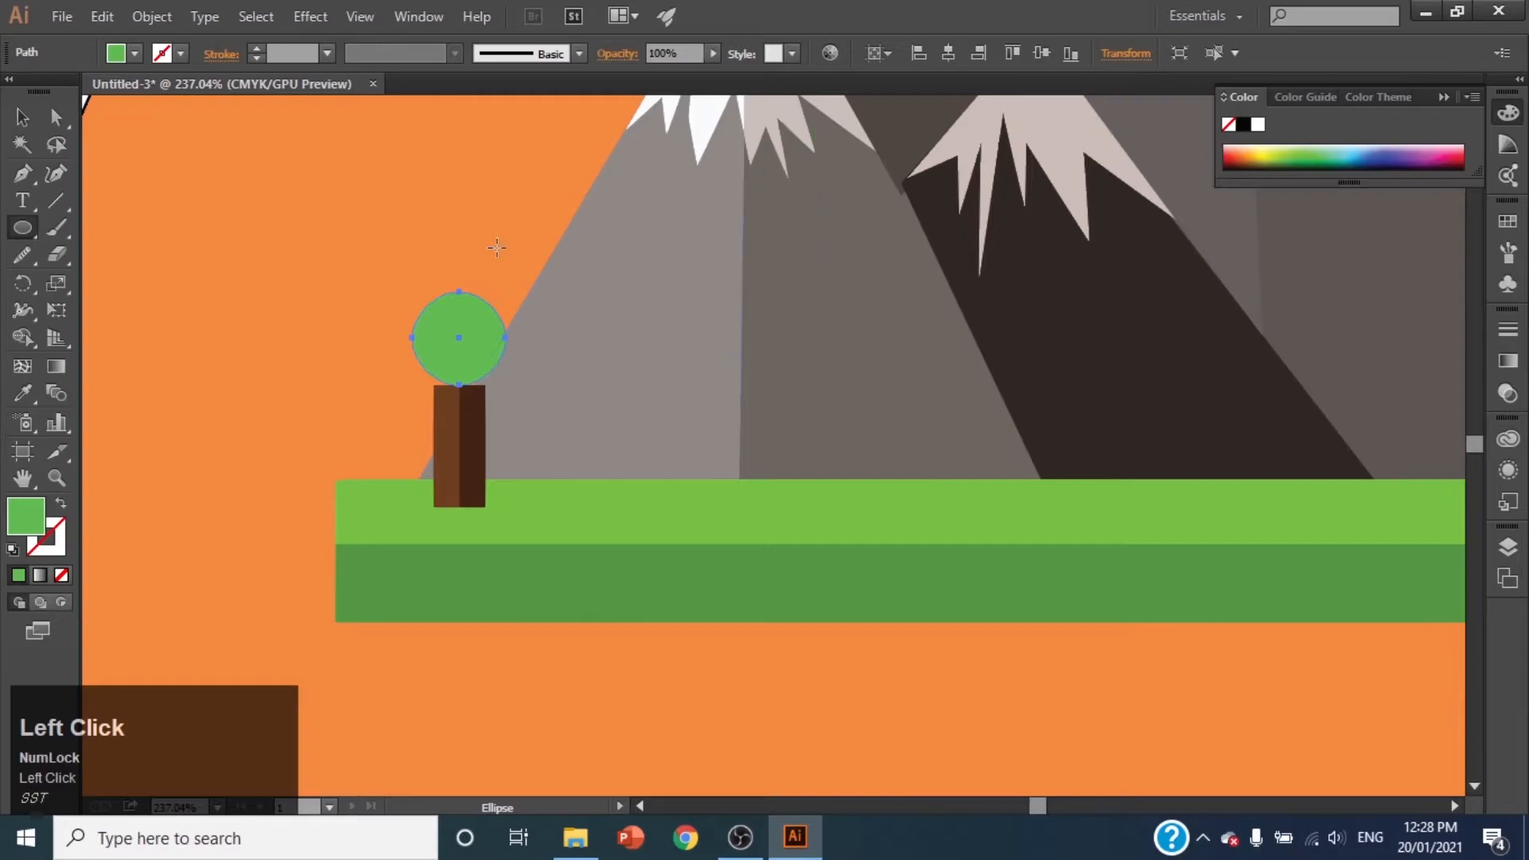
Step: Duplicate the green circle into an overlapping six-circle crown on the trunk, resizing the copies and making the upper-left one smallest
{"action": "key", "text": "v"}
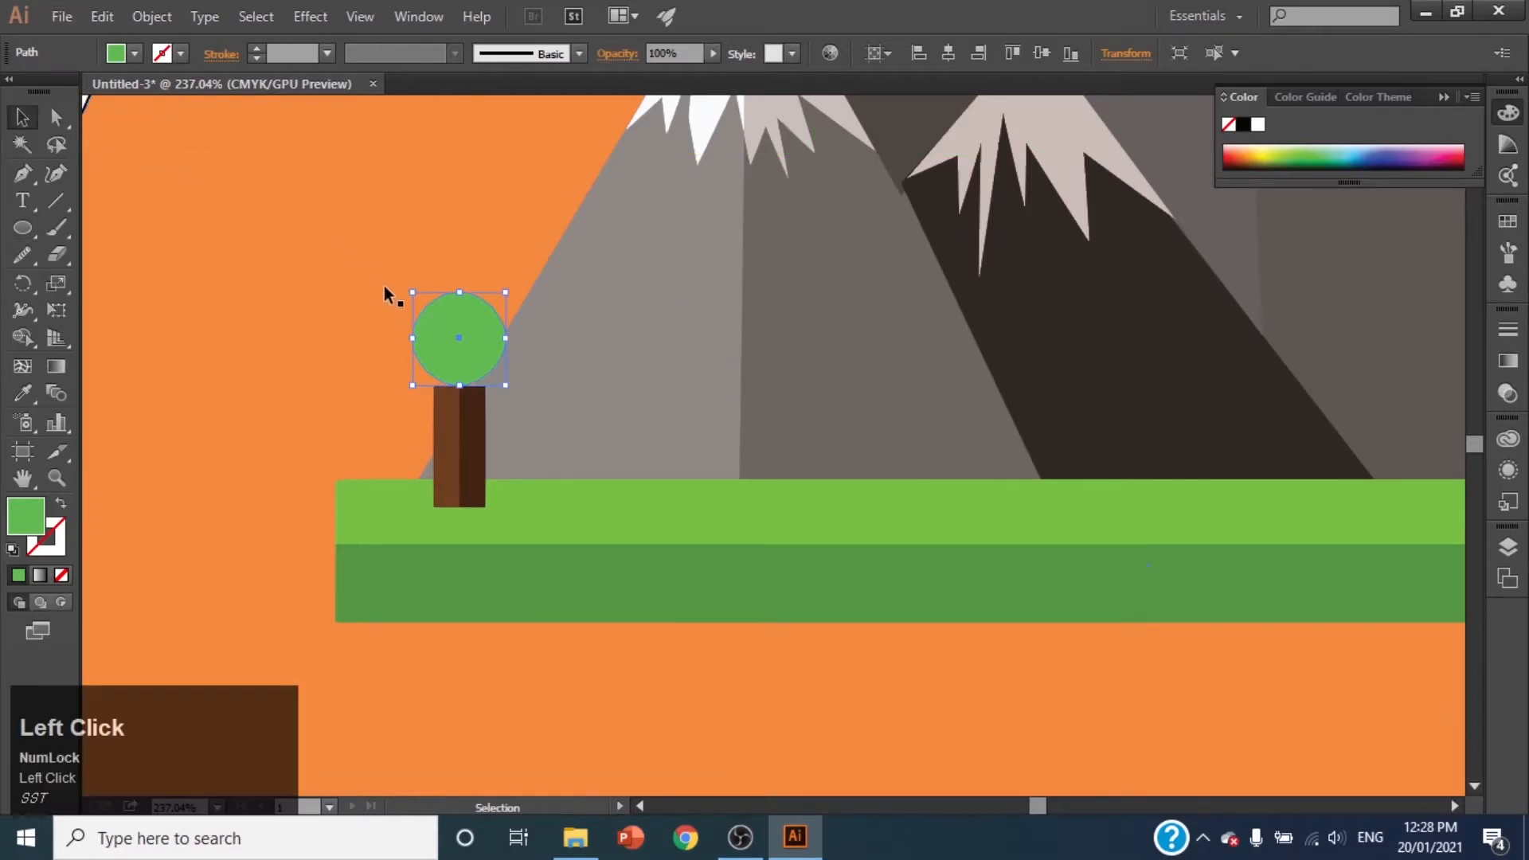
{"action": "left_click_drag", "start_coordinate": [450, 350], "coordinate": [485, 352]}
{"action": "left_click_drag", "start_coordinate": [438, 292], "coordinate": [457, 311]}
{"action": "left_click_drag", "start_coordinate": [494, 360], "coordinate": [420, 281]}
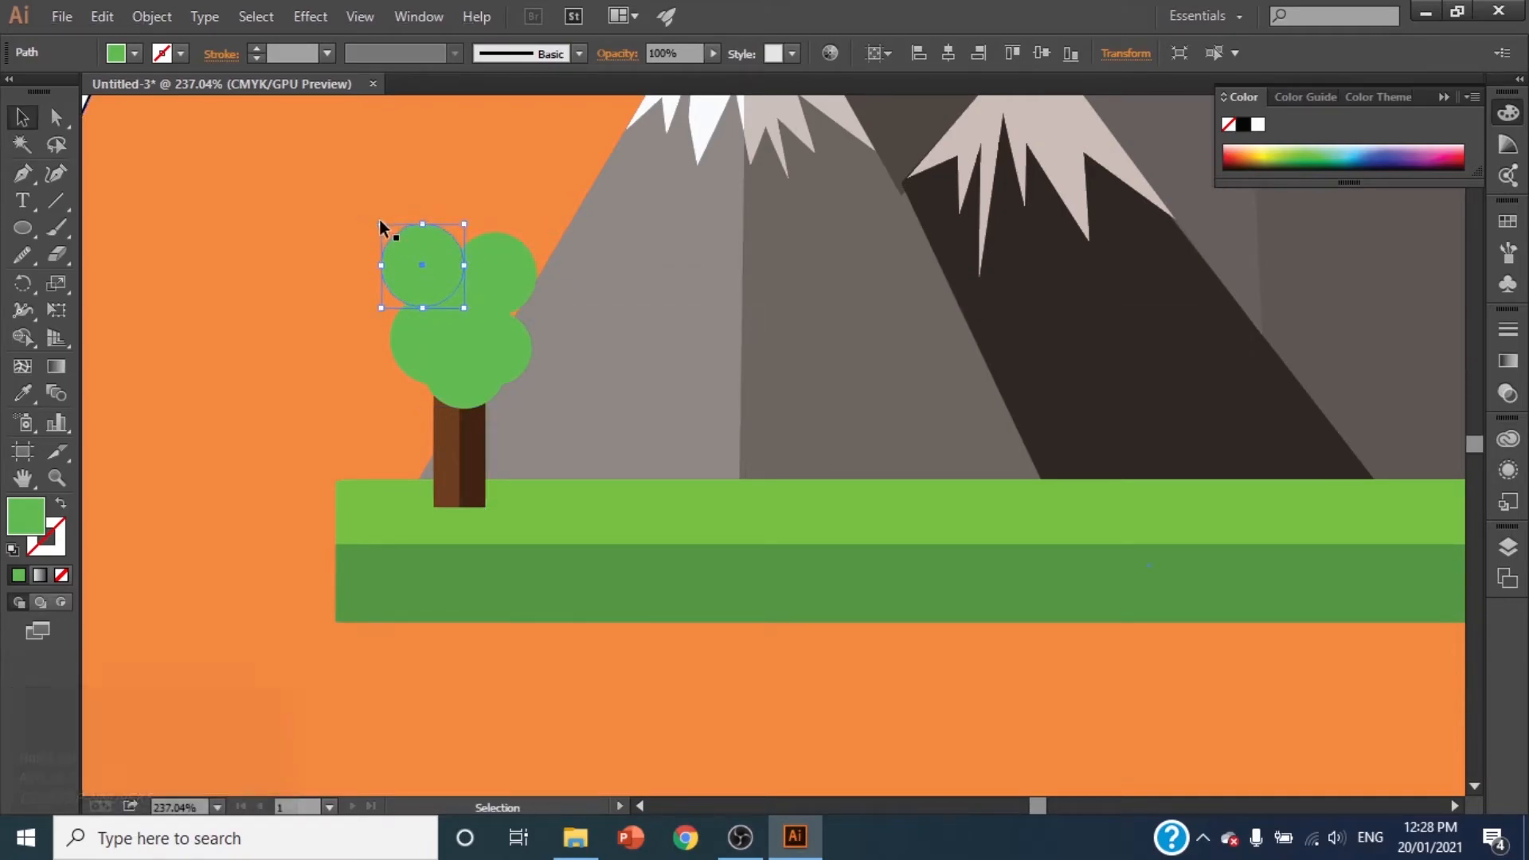
{"action": "left_click_drag", "start_coordinate": [382, 224], "coordinate": [384, 245]}
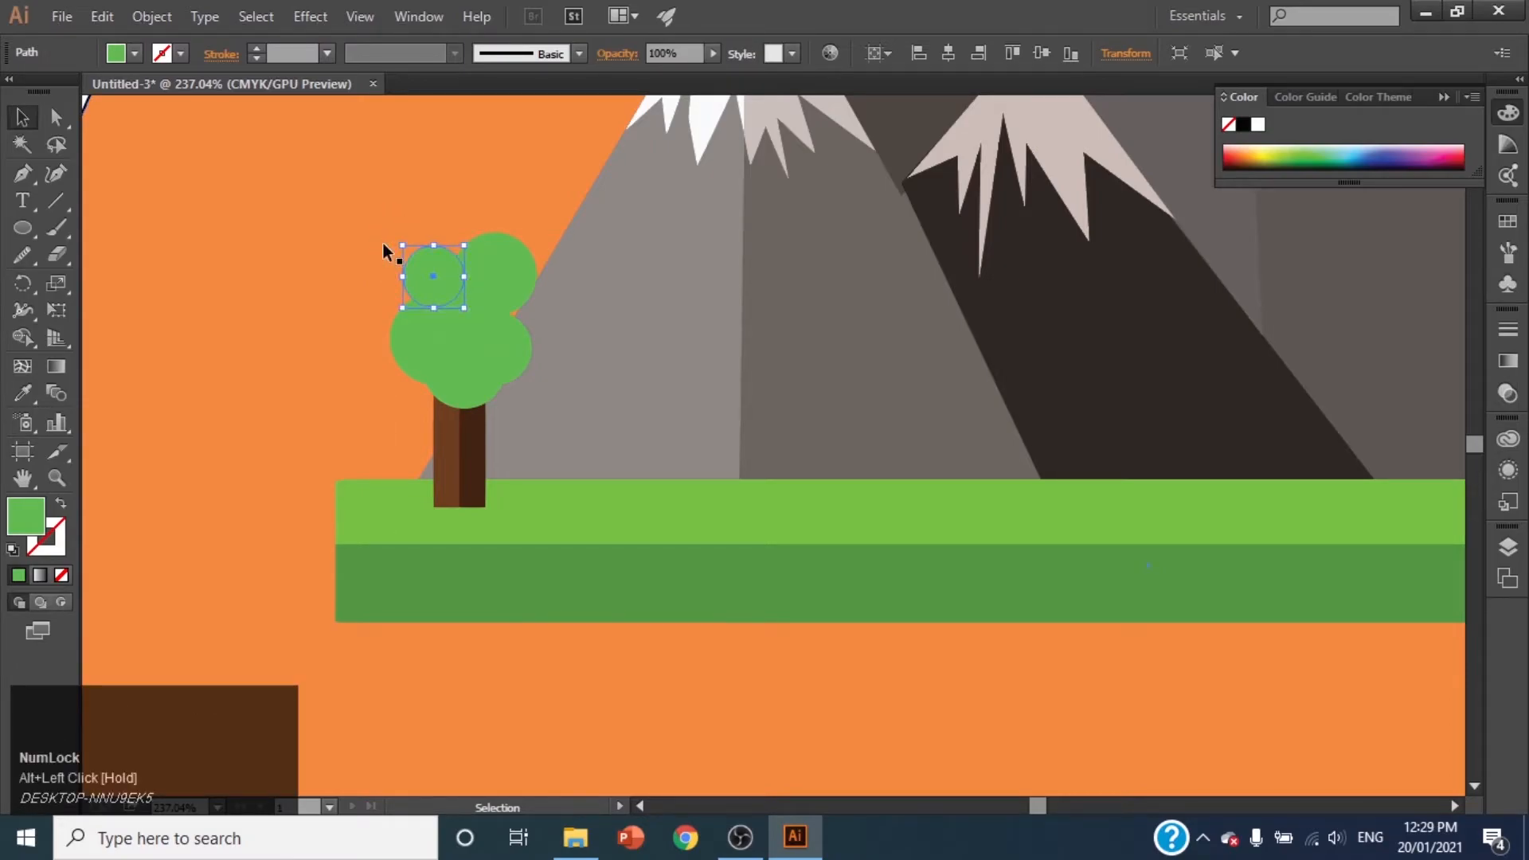
Step: Recolor the small upper-left crown circle a lighter green and the upper-right one a yellowish green
{"action": "double_click", "coordinate": [25, 514]}
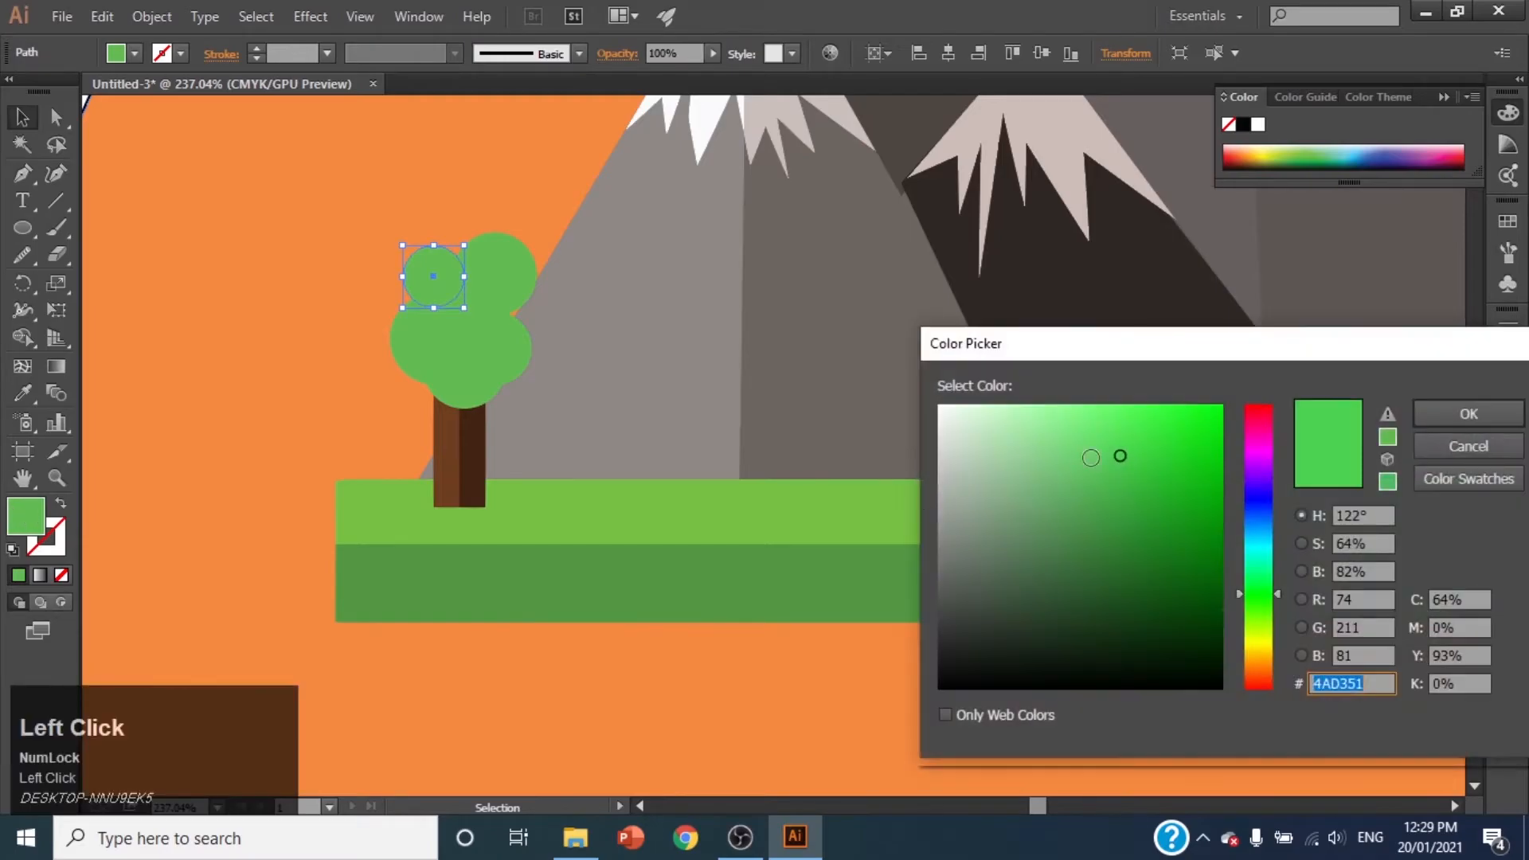
{"action": "left_click", "coordinate": [1443, 415]}
{"action": "double_click", "coordinate": [493, 279]}
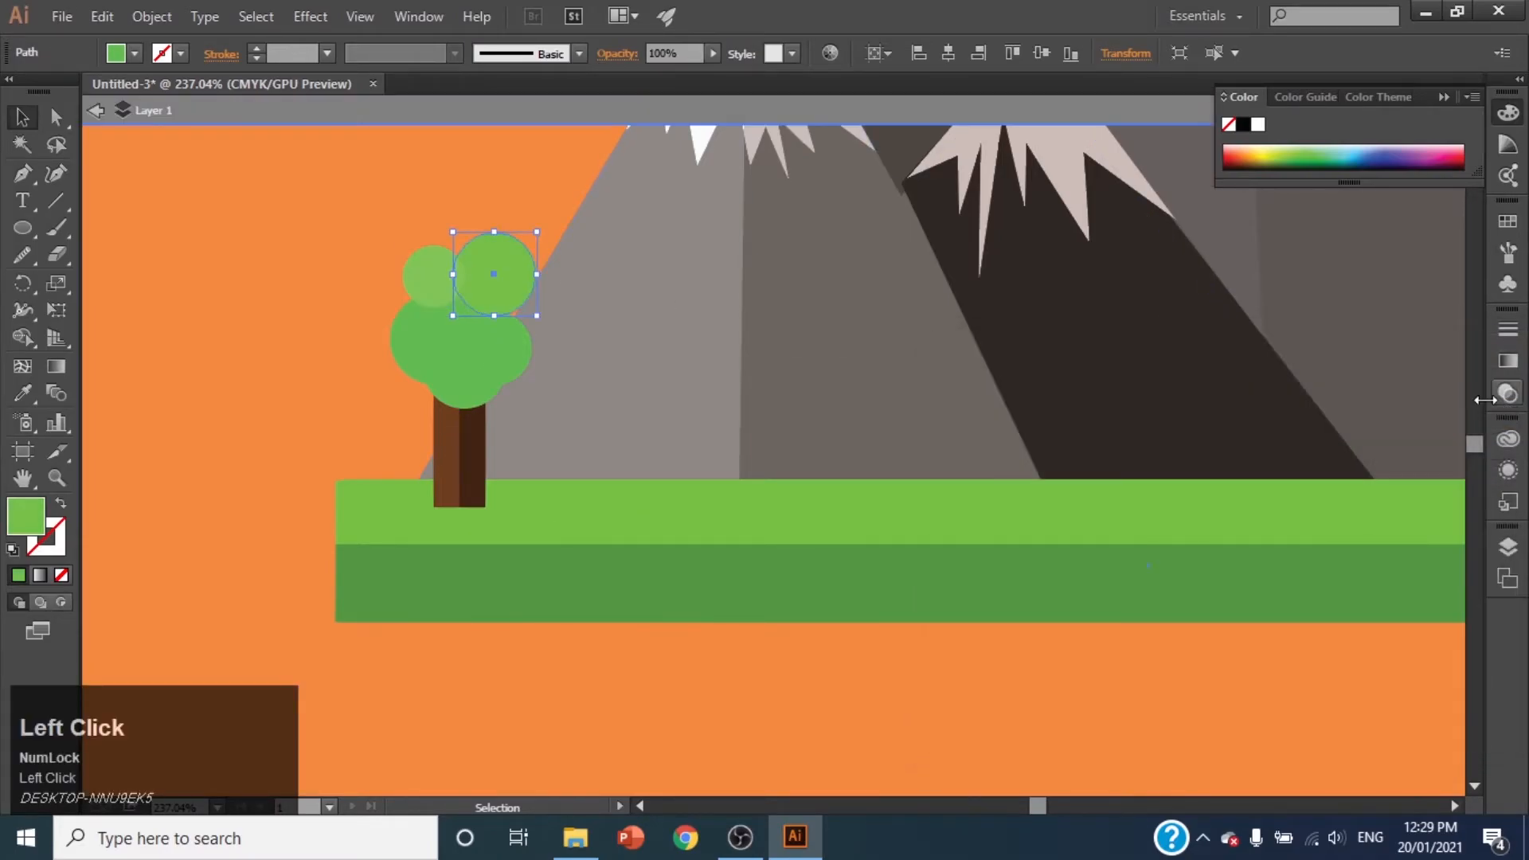
Step: Fill the large circle on the left side of the crown with a darker green
{"action": "double_click", "coordinate": [26, 514]}
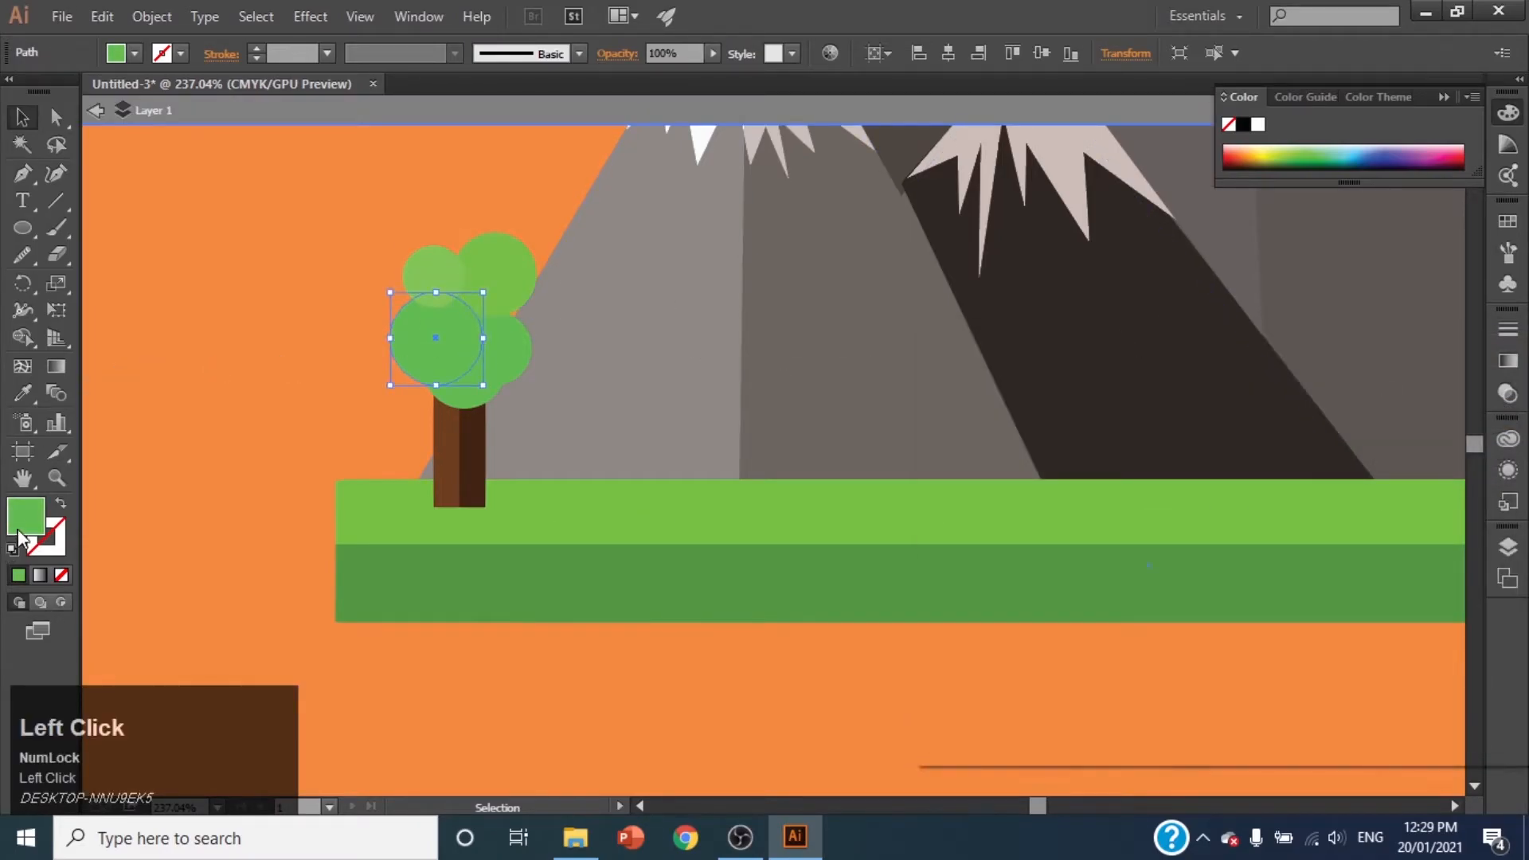
{"action": "left_click", "coordinate": [1129, 516]}
{"action": "left_click", "coordinate": [1440, 415]}
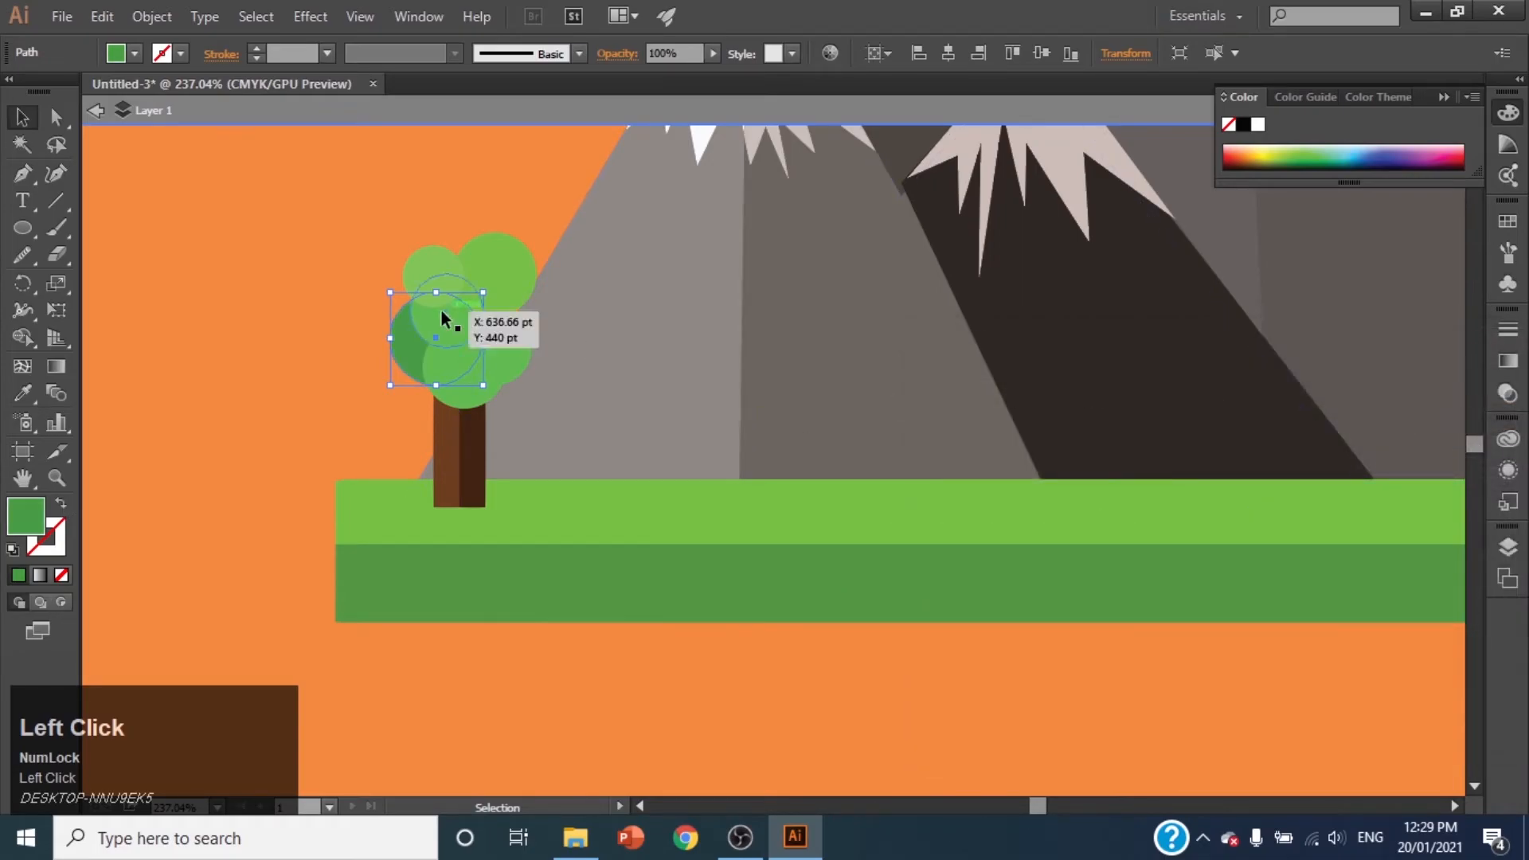
Step: Fill the front circle over the top of the trunk with a light yellow-green
{"action": "left_click", "coordinate": [448, 332]}
{"action": "double_click", "coordinate": [24, 521]}
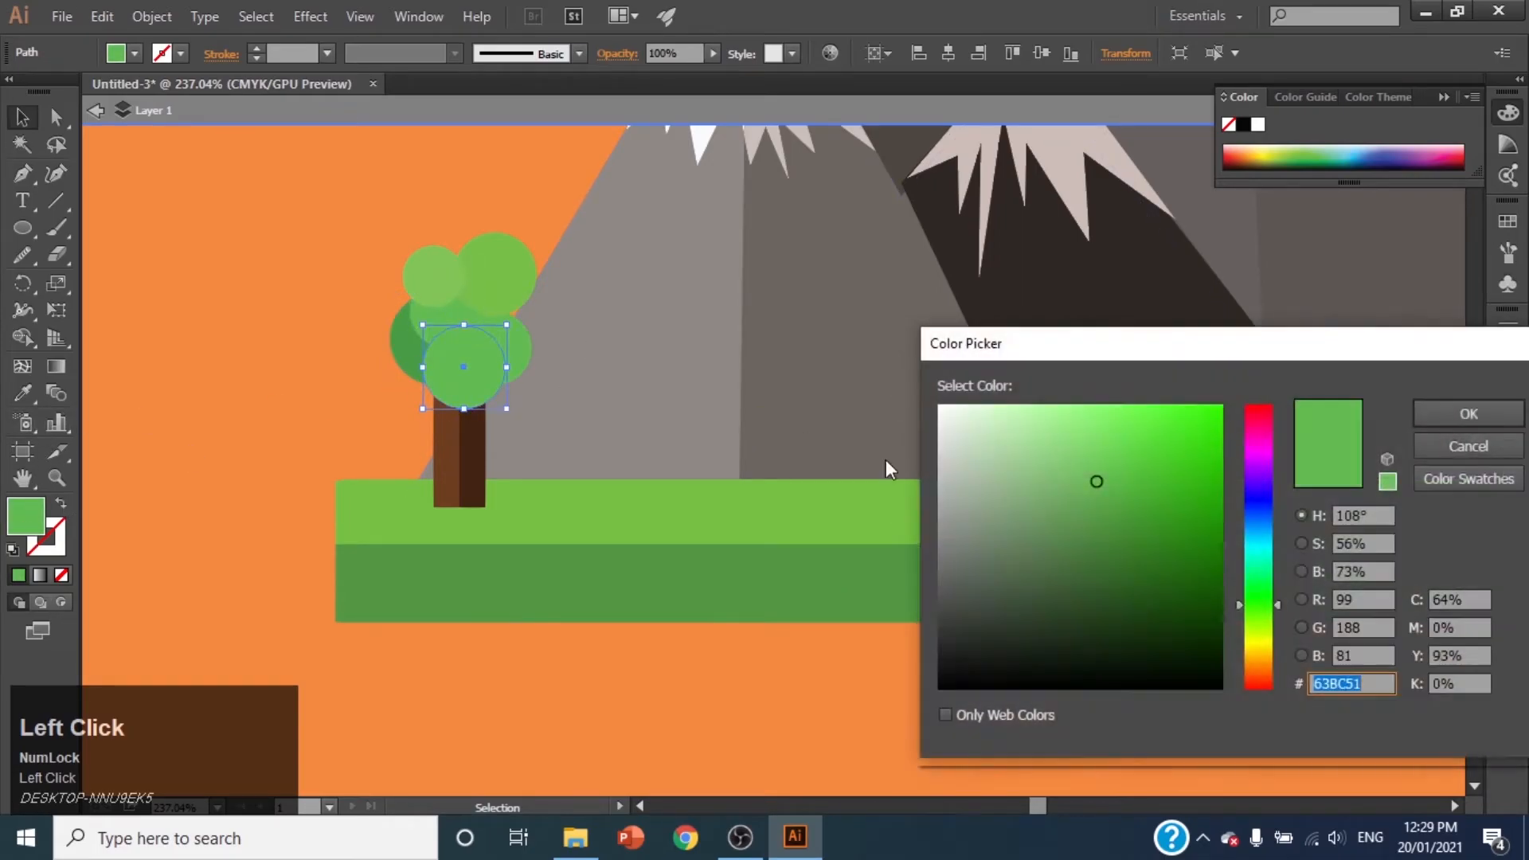
{"action": "left_click", "coordinate": [1115, 420]}
{"action": "left_click", "coordinate": [1469, 413]}
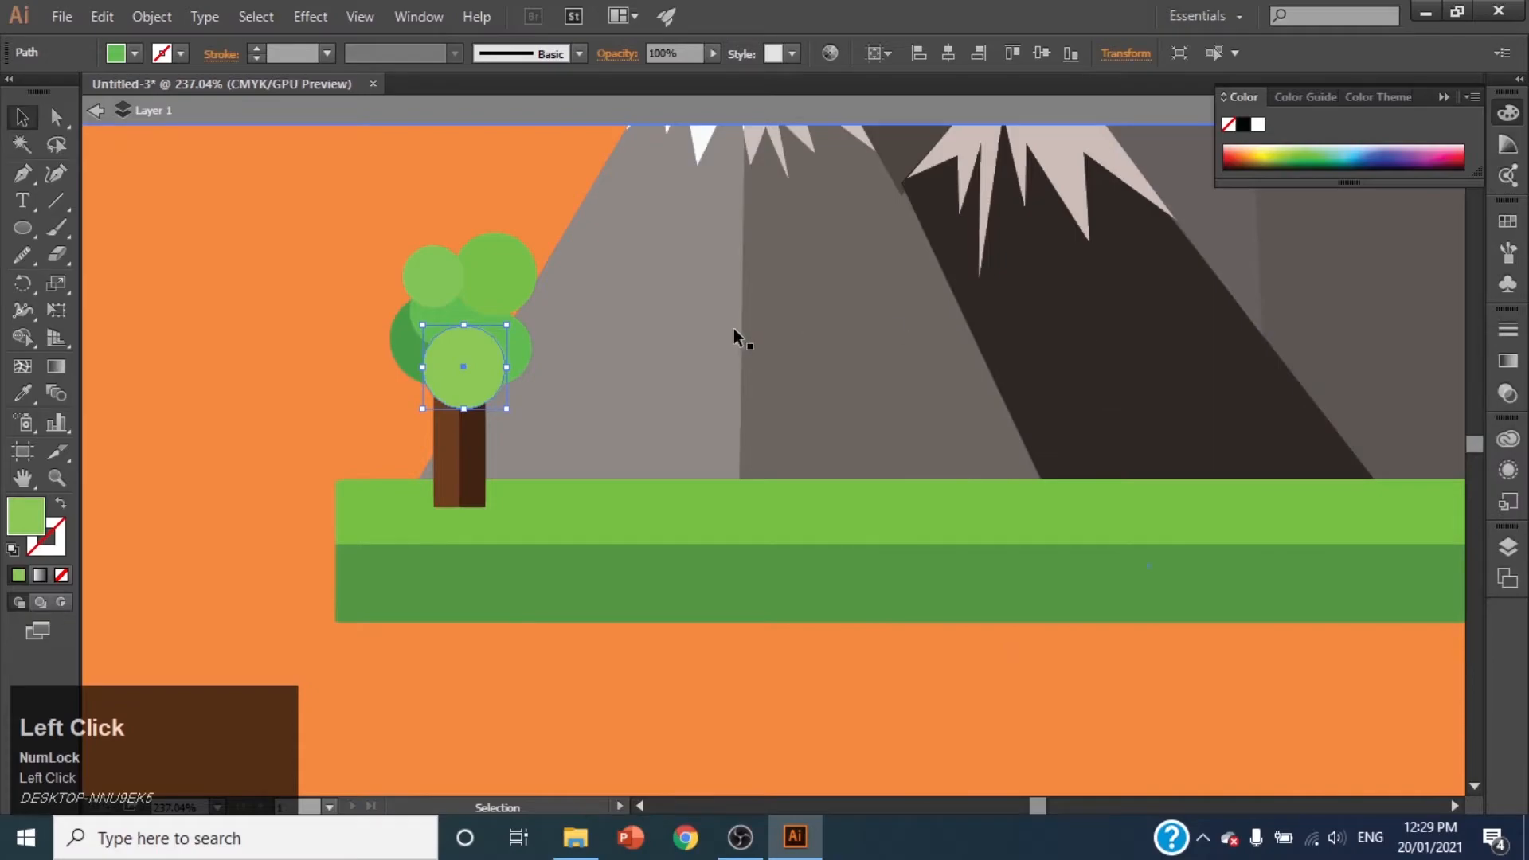
Step: Fill the circle on the right side of the crown with a deep dark green
{"action": "left_click", "coordinate": [529, 362]}
{"action": "double_click", "coordinate": [11, 517]}
{"action": "left_click", "coordinate": [1131, 423]}
{"action": "left_click", "coordinate": [1153, 536]}
{"action": "left_click", "coordinate": [1451, 412]}
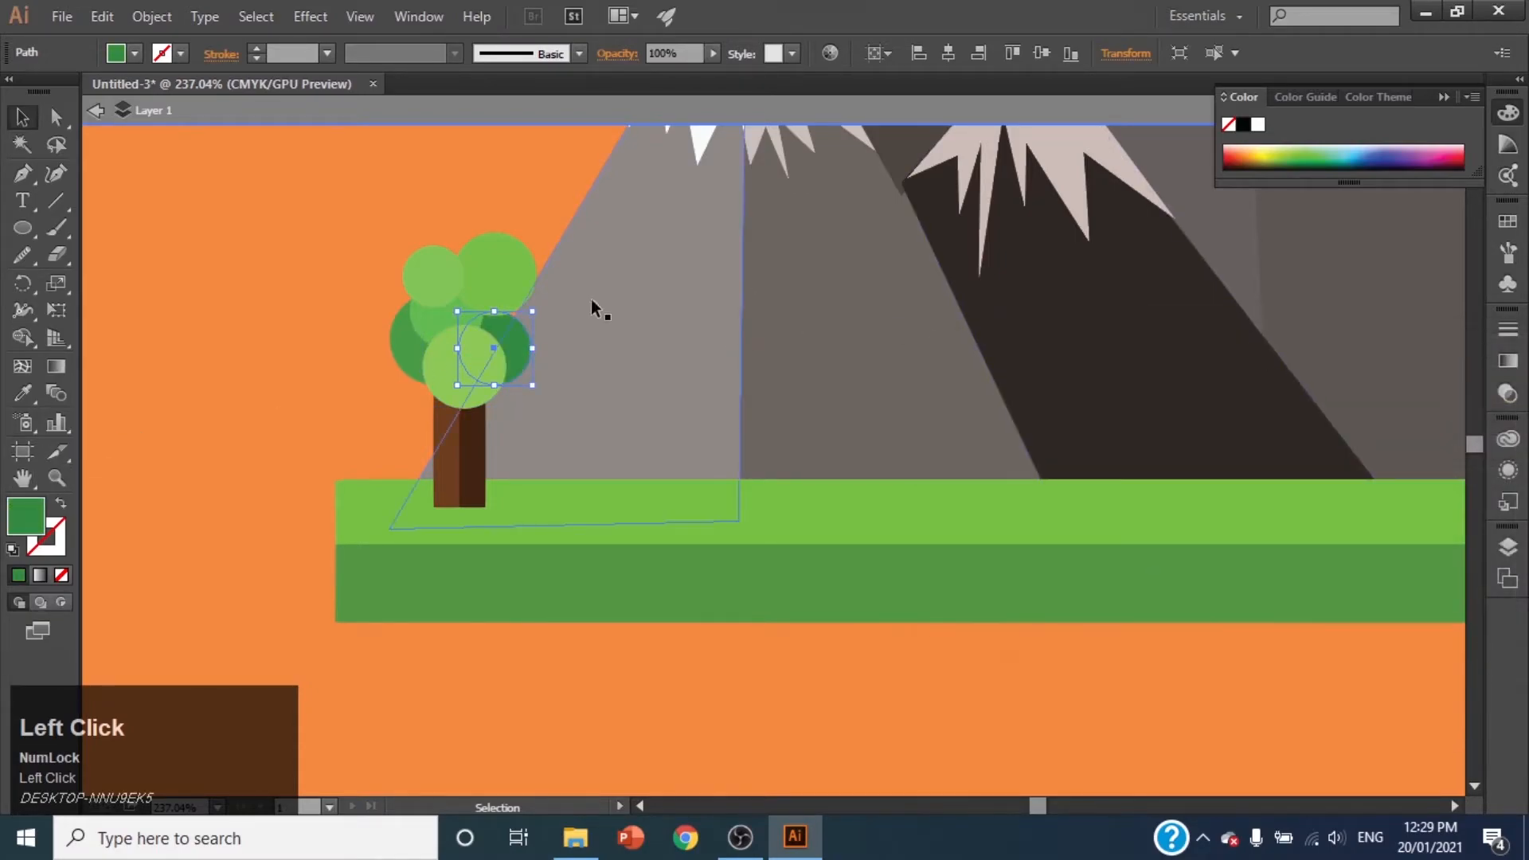
Step: Recolor the middle crown circle below the small upper-left one a darker green, and try the brighter 44C620 on it
{"action": "left_click", "coordinate": [417, 325]}
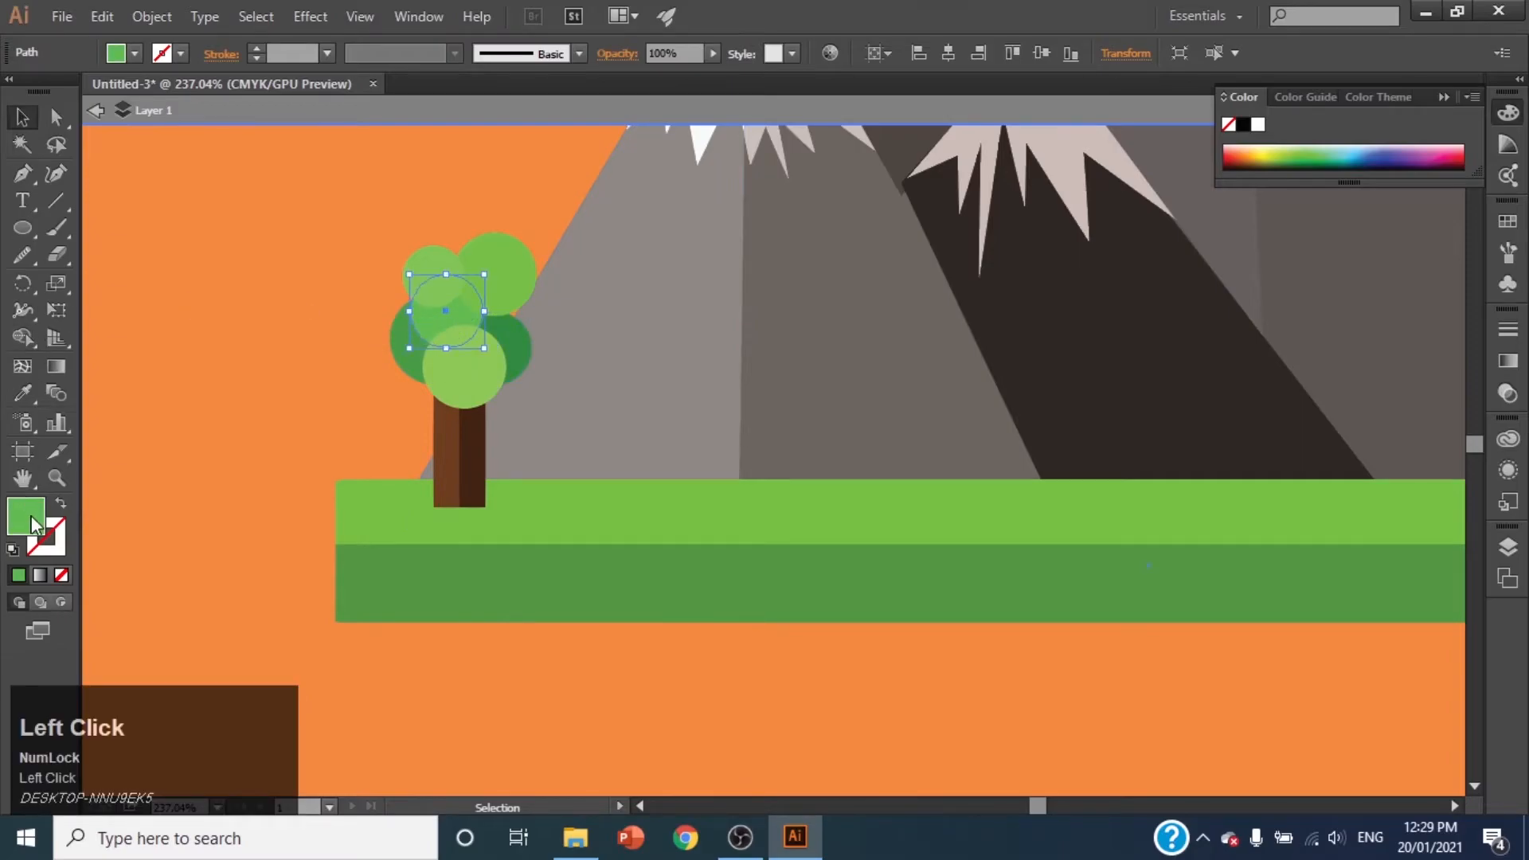
{"action": "double_click", "coordinate": [32, 521]}
{"action": "left_click", "coordinate": [1077, 452]}
{"action": "left_click", "coordinate": [1121, 581]}
{"action": "left_click", "coordinate": [1126, 526]}
{"action": "left_click", "coordinate": [1468, 413]}
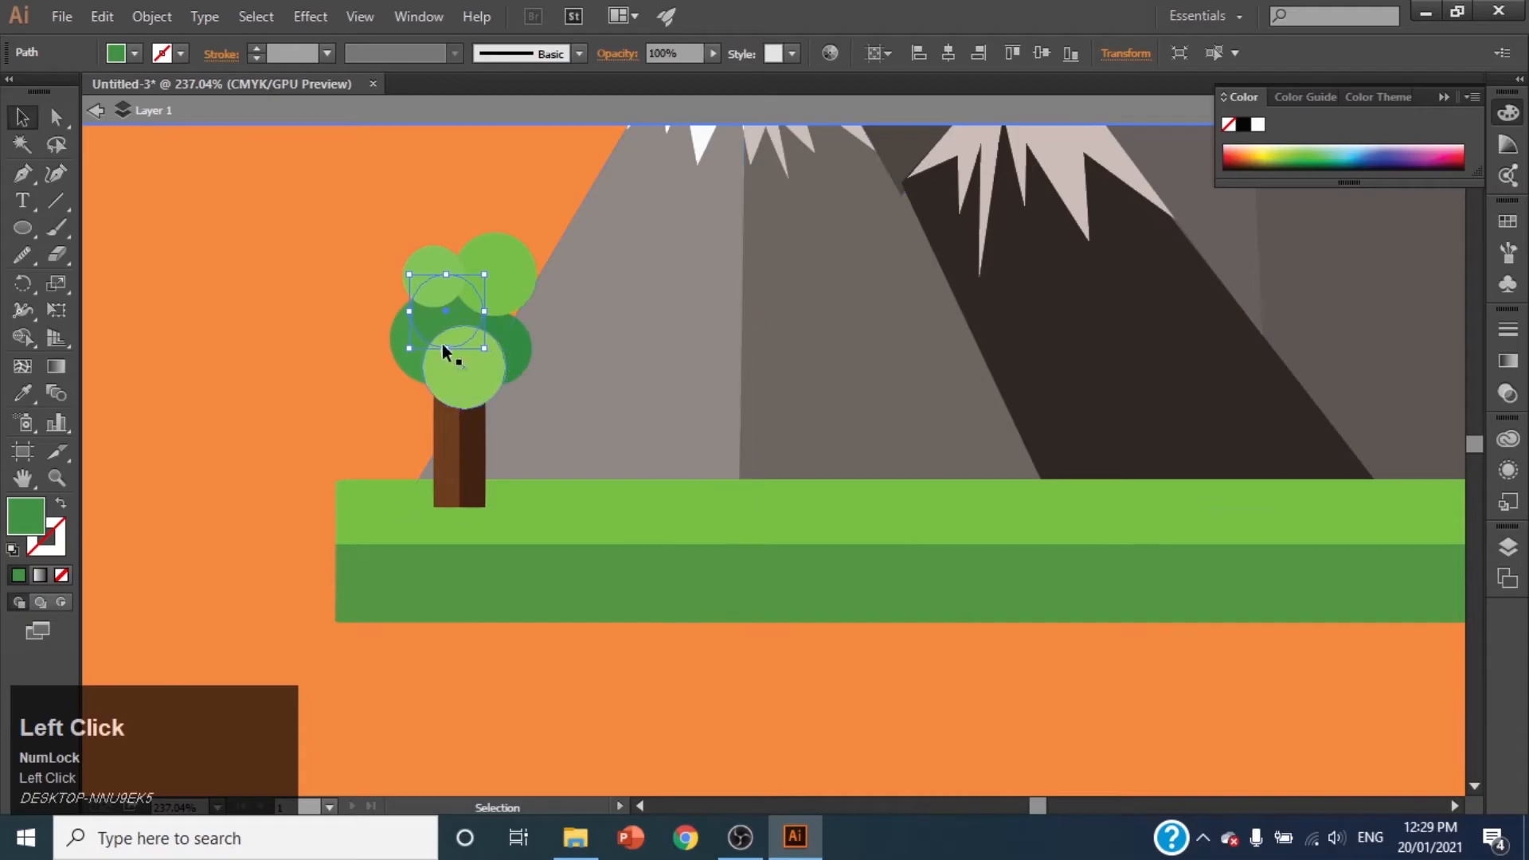
{"action": "double_click", "coordinate": [25, 516]}
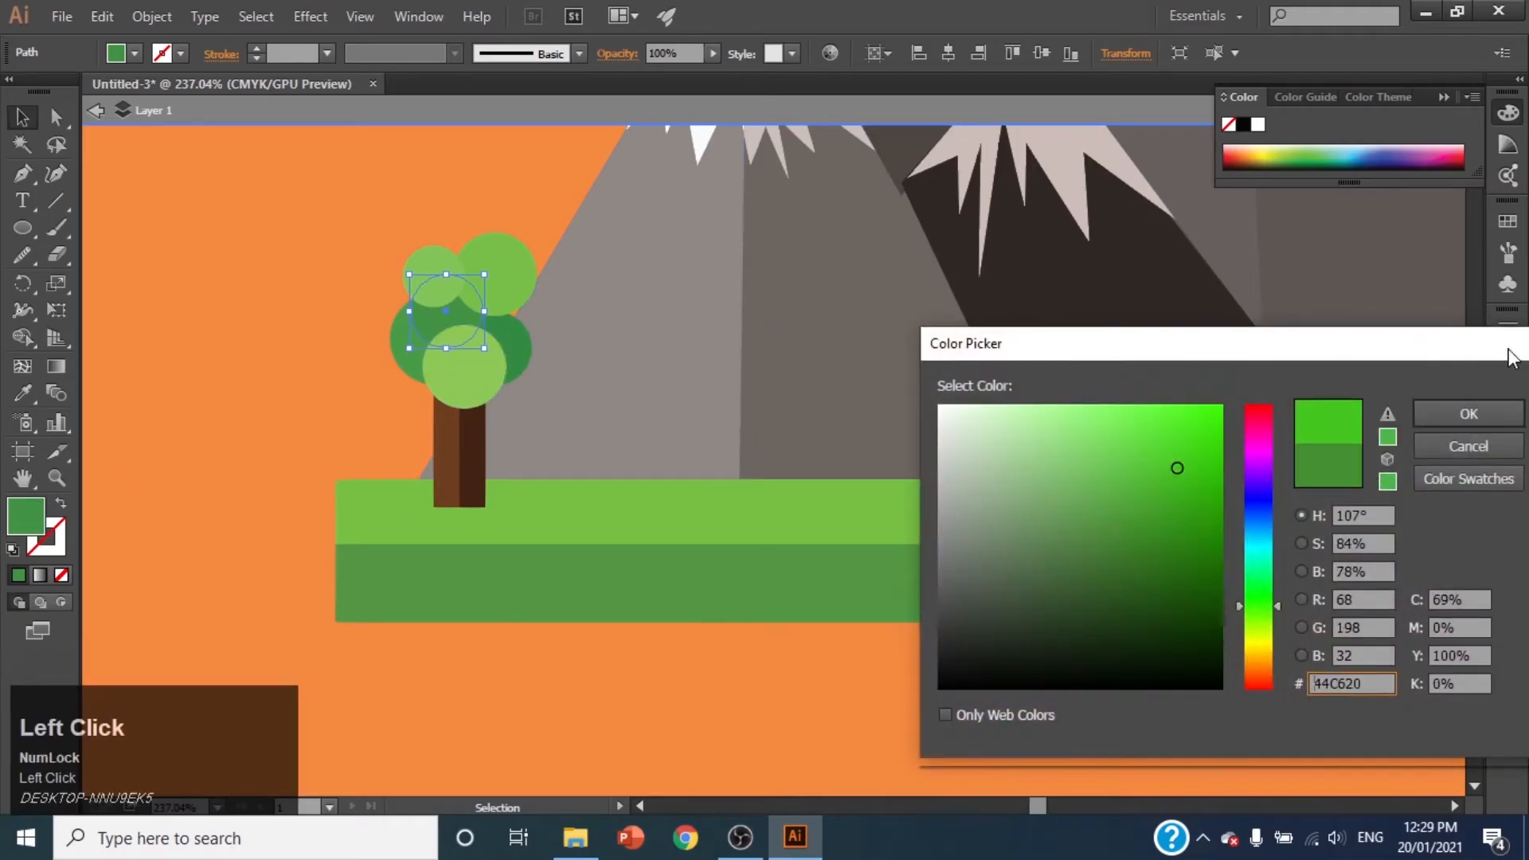
{"action": "left_click", "coordinate": [1479, 412]}
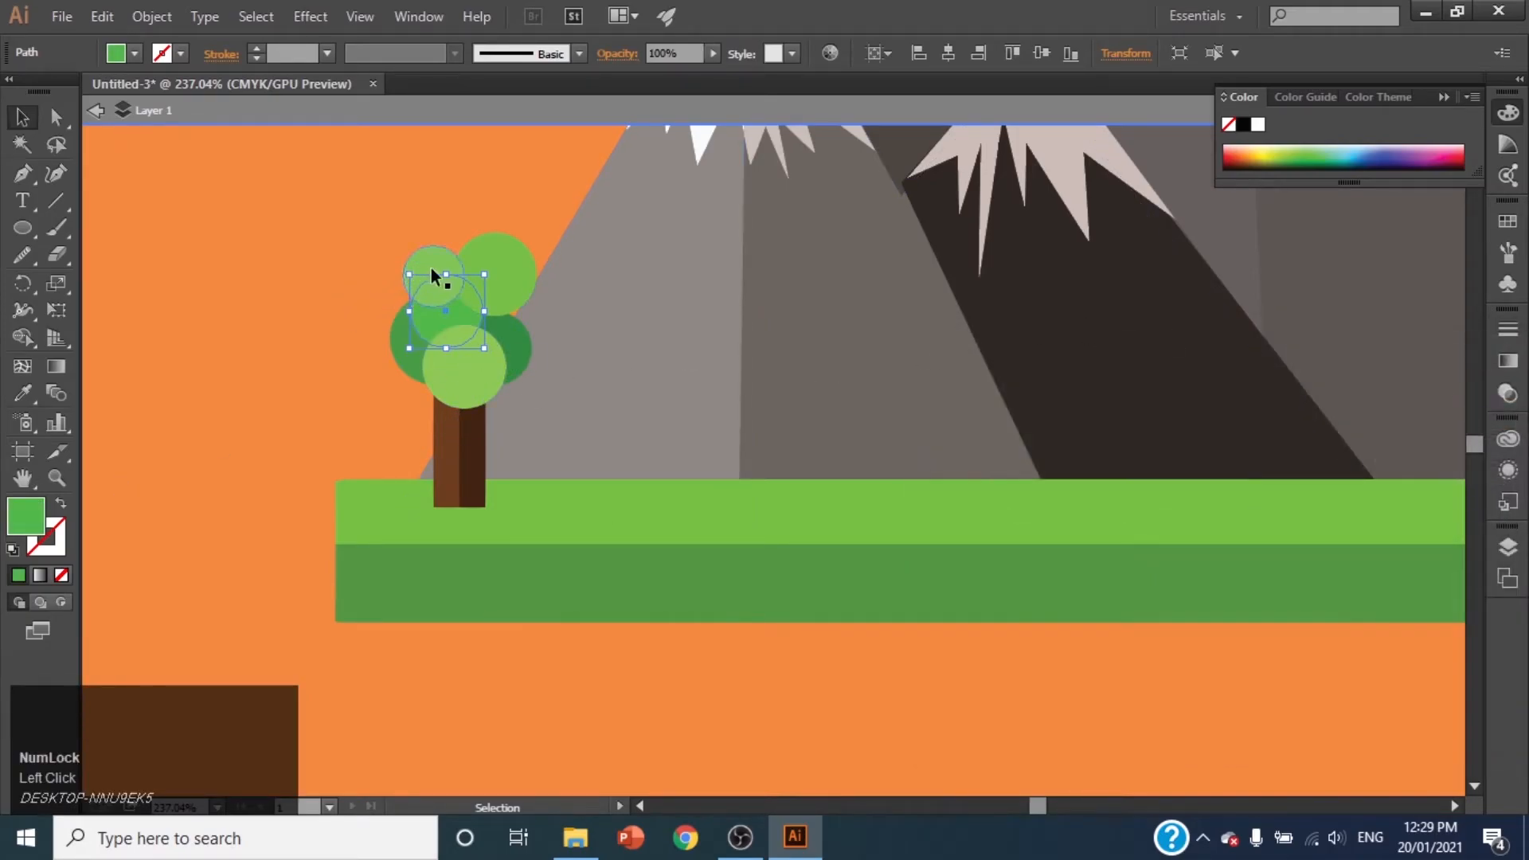
Step: Duplicate the small upper-left circle and the dark middle circle together, placing the copies tilted on the right side of the crown
{"action": "left_click", "coordinate": [23, 118]}
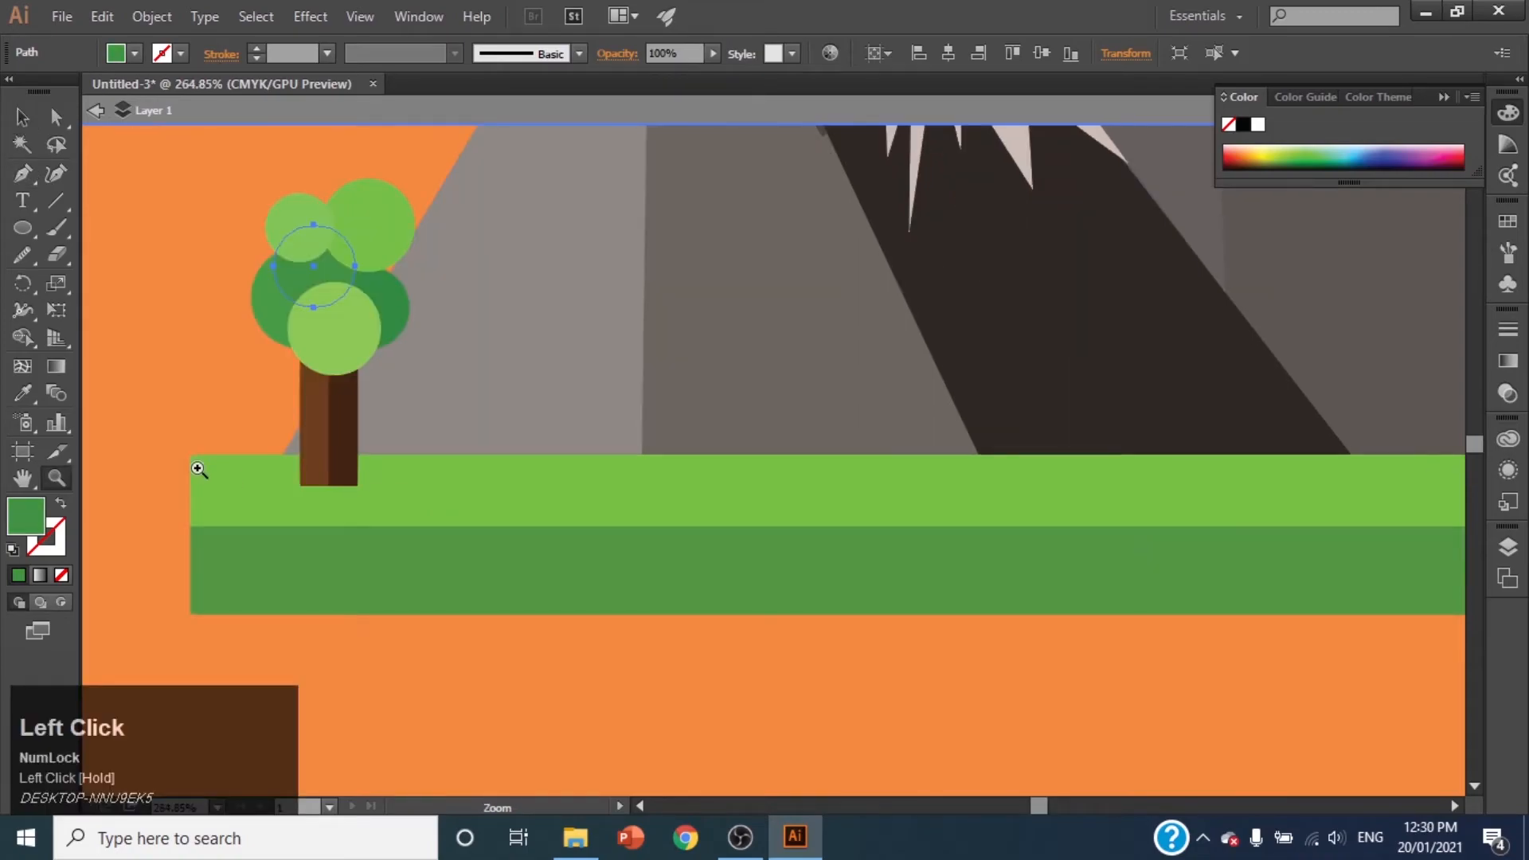
{"action": "left_click", "coordinate": [22, 479]}
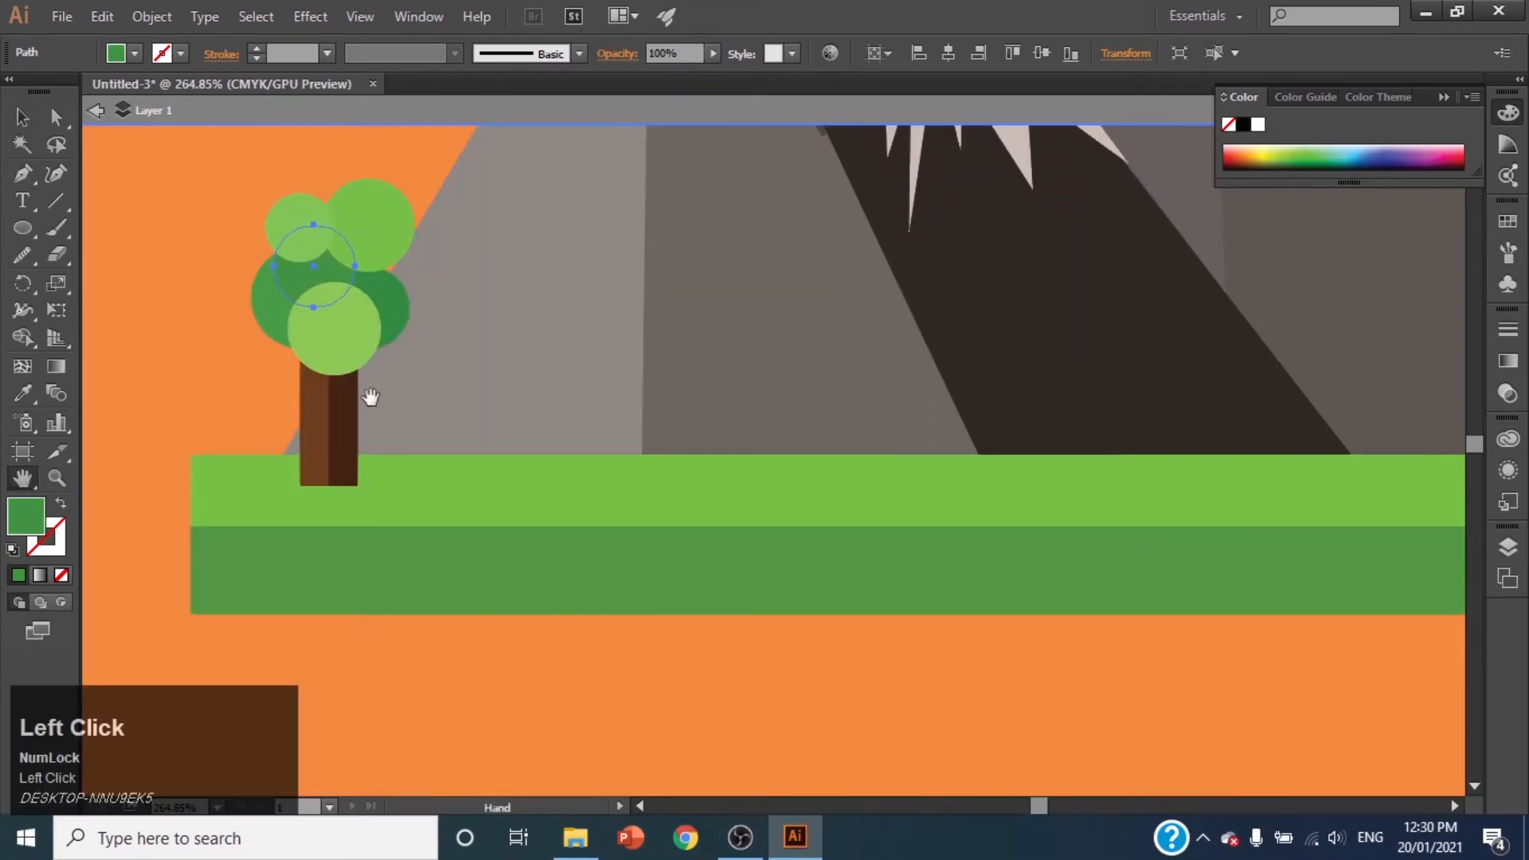
{"action": "left_click_drag", "start_coordinate": [309, 399], "coordinate": [488, 469]}
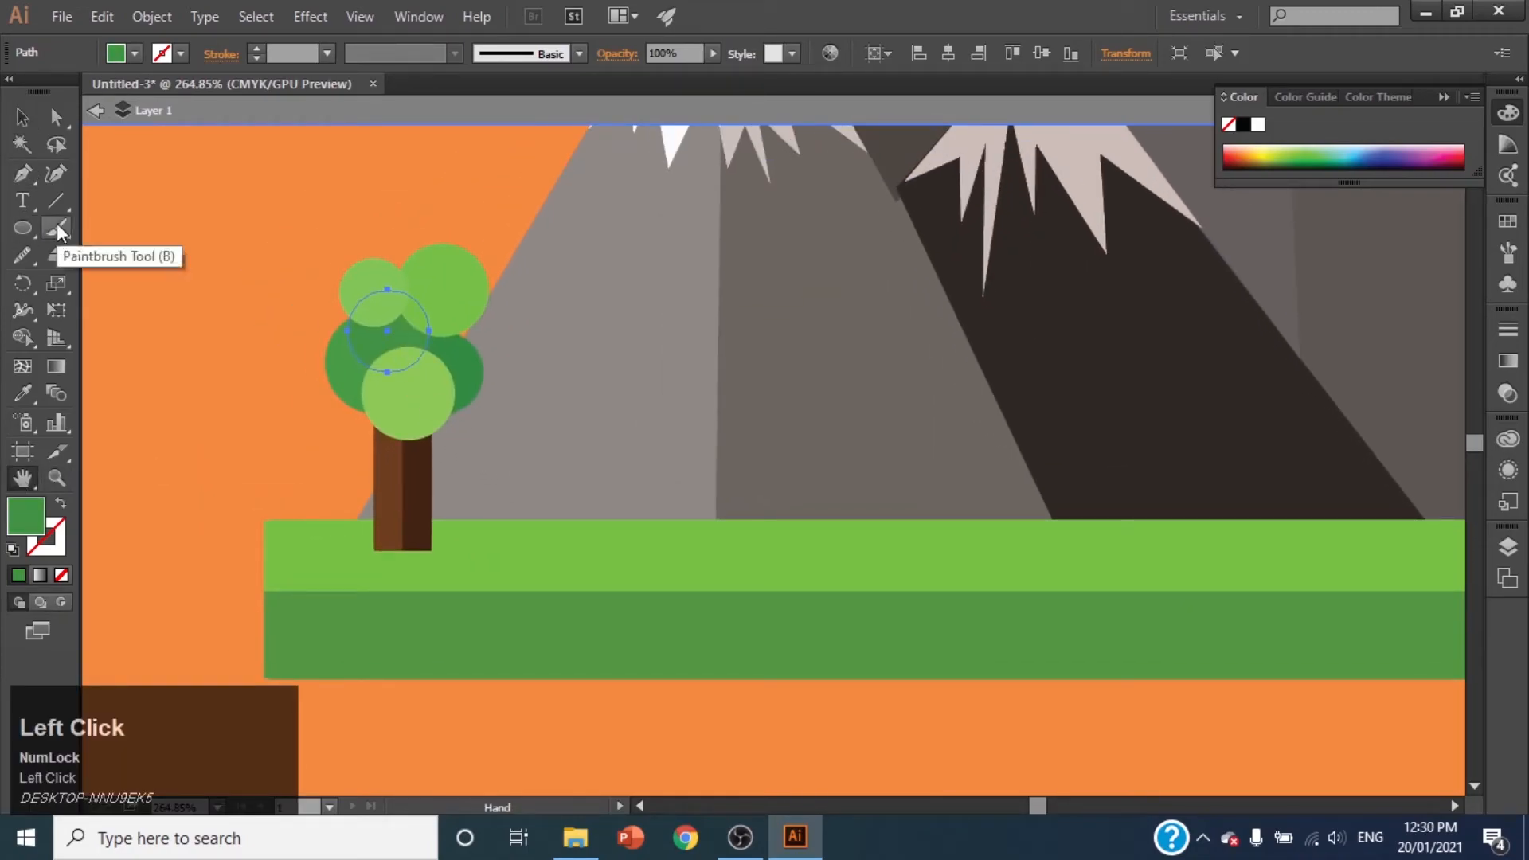
{"action": "left_click", "coordinate": [22, 118]}
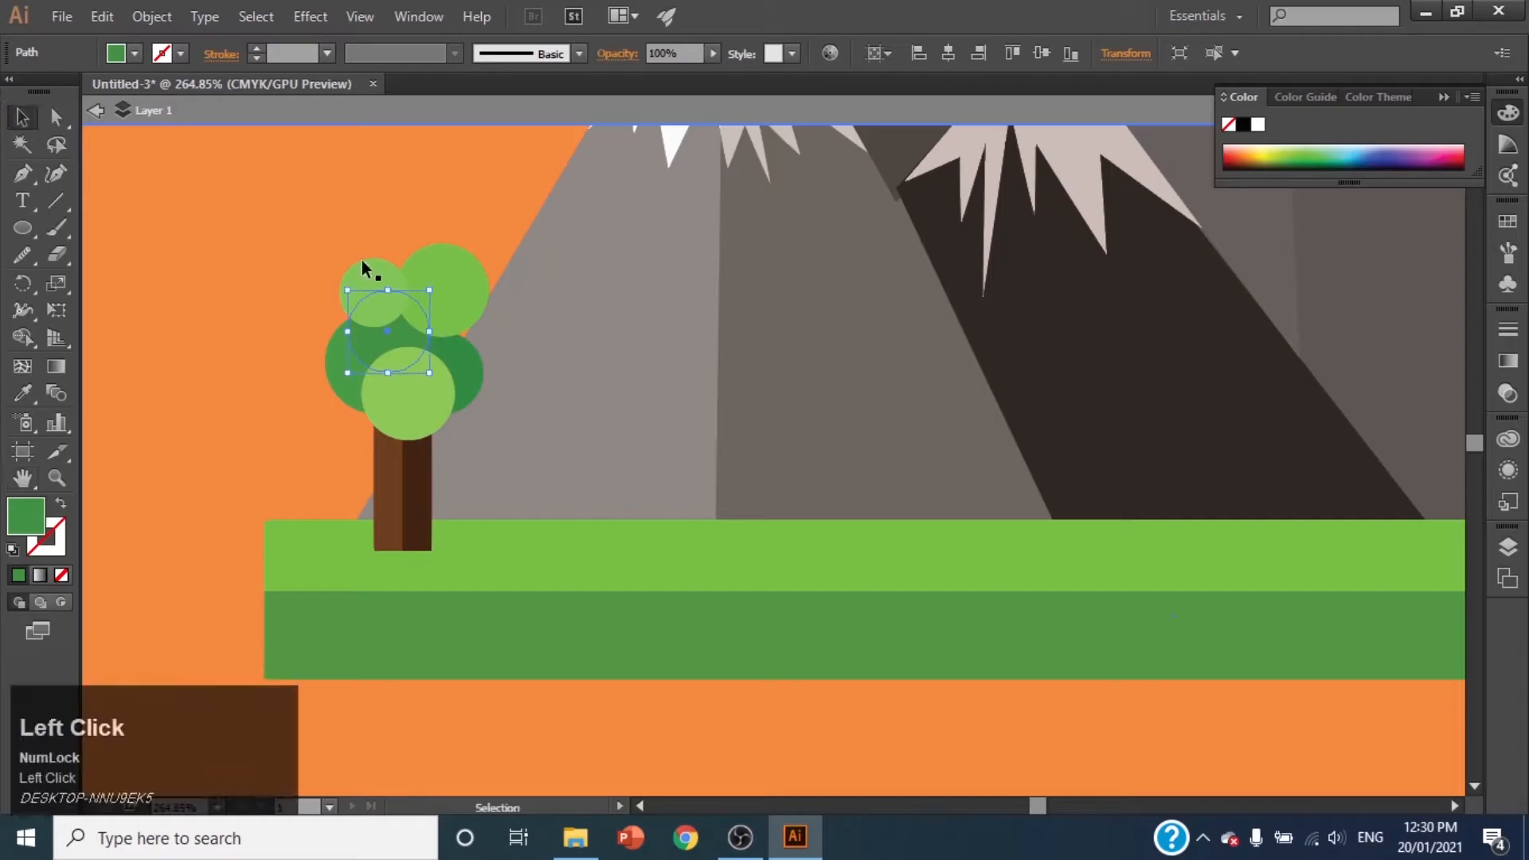
{"action": "left_click", "coordinate": [375, 291]}
{"action": "right_click", "coordinate": [400, 340]}
{"action": "left_click", "coordinate": [370, 342]}
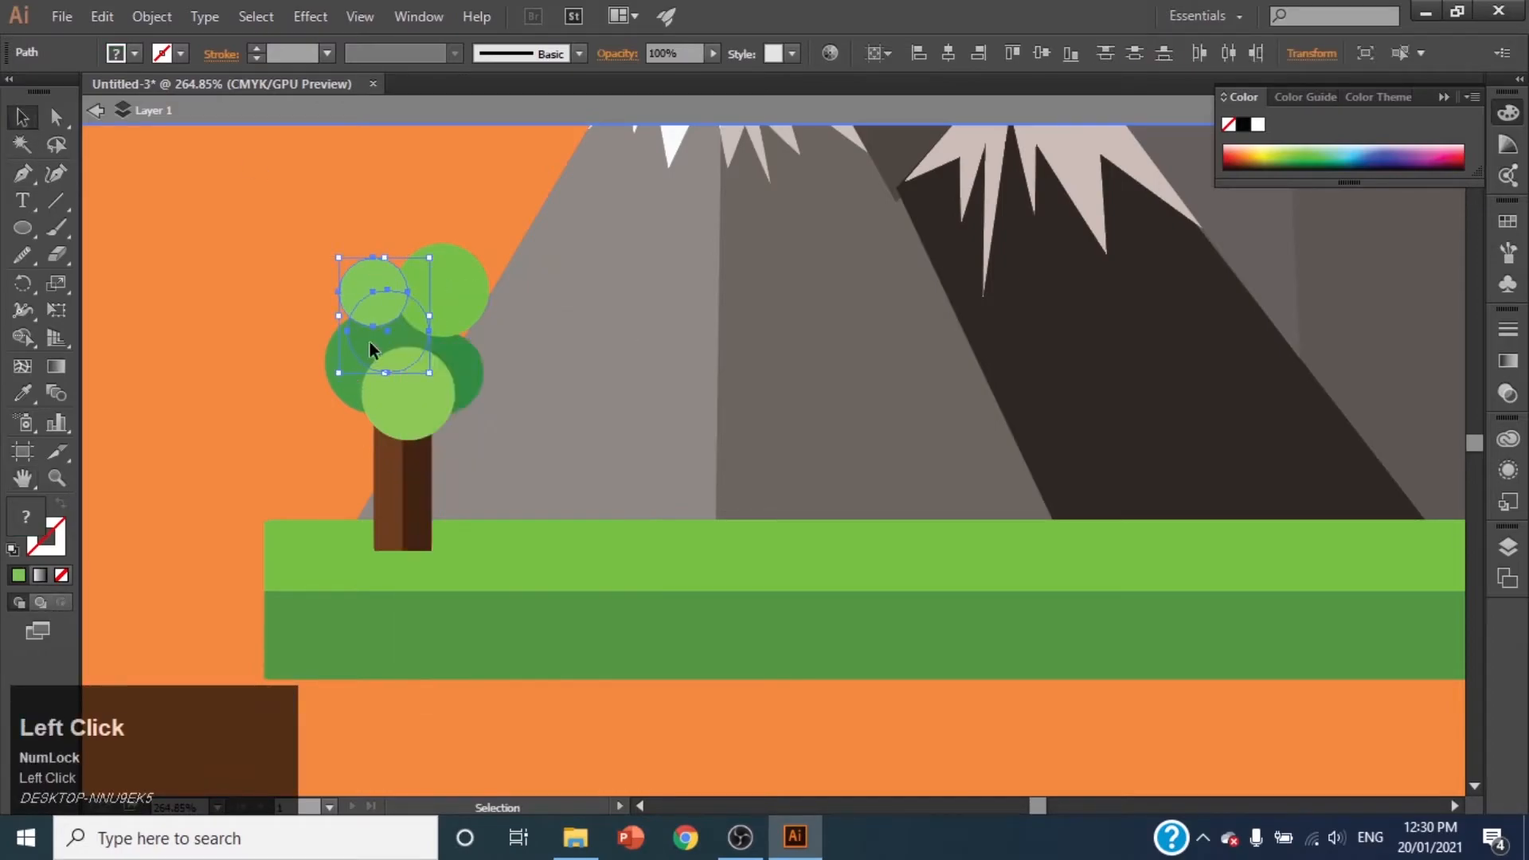
{"action": "left_click", "coordinate": [354, 274]}
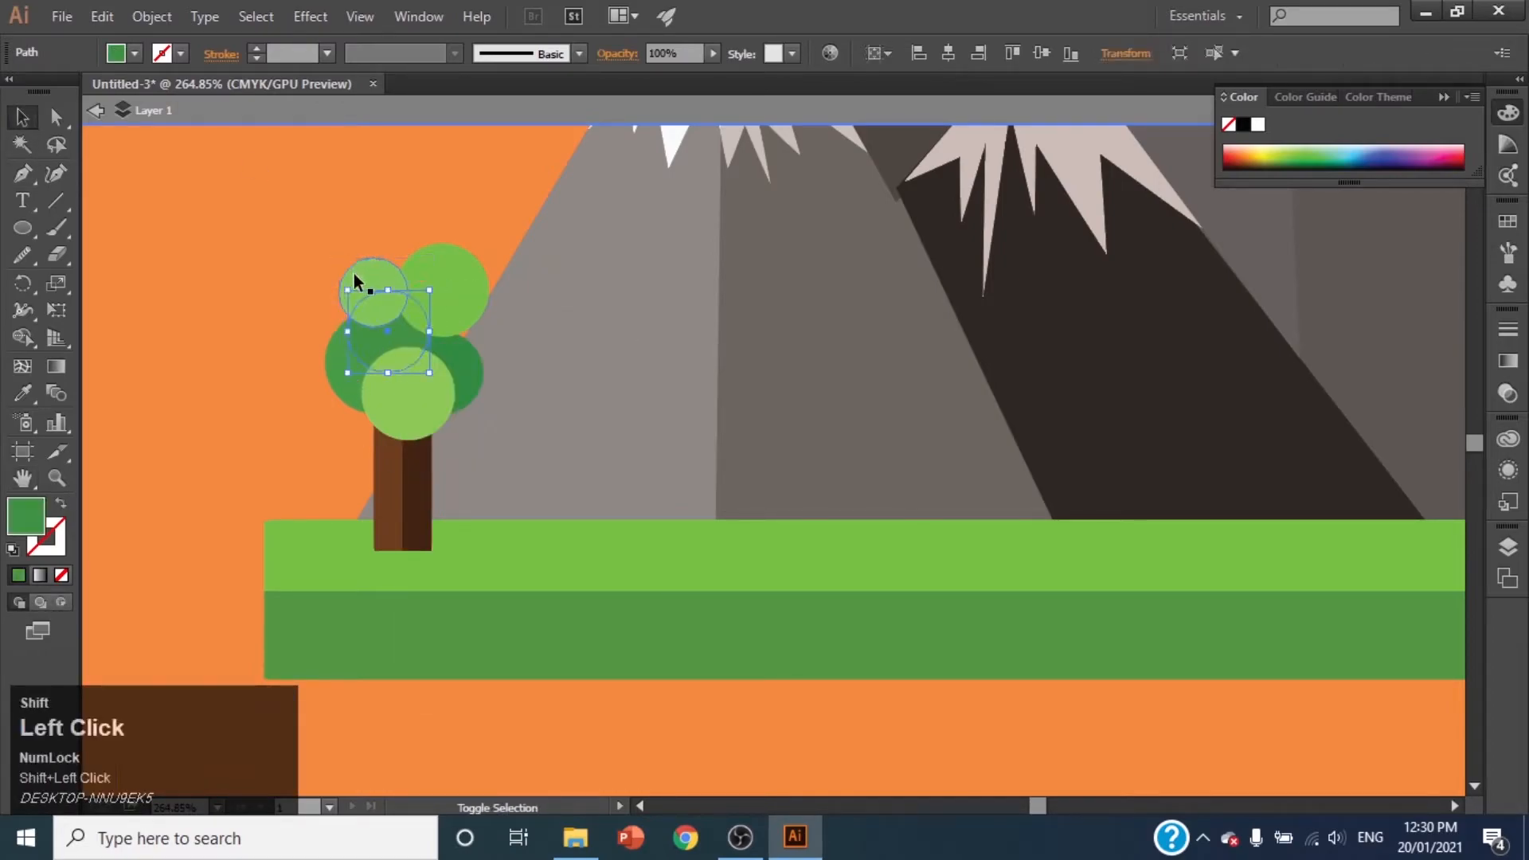
{"action": "left_click", "coordinate": [380, 350], "text": "shift"}
{"action": "left_click_drag", "start_coordinate": [383, 352], "coordinate": [511, 381]}
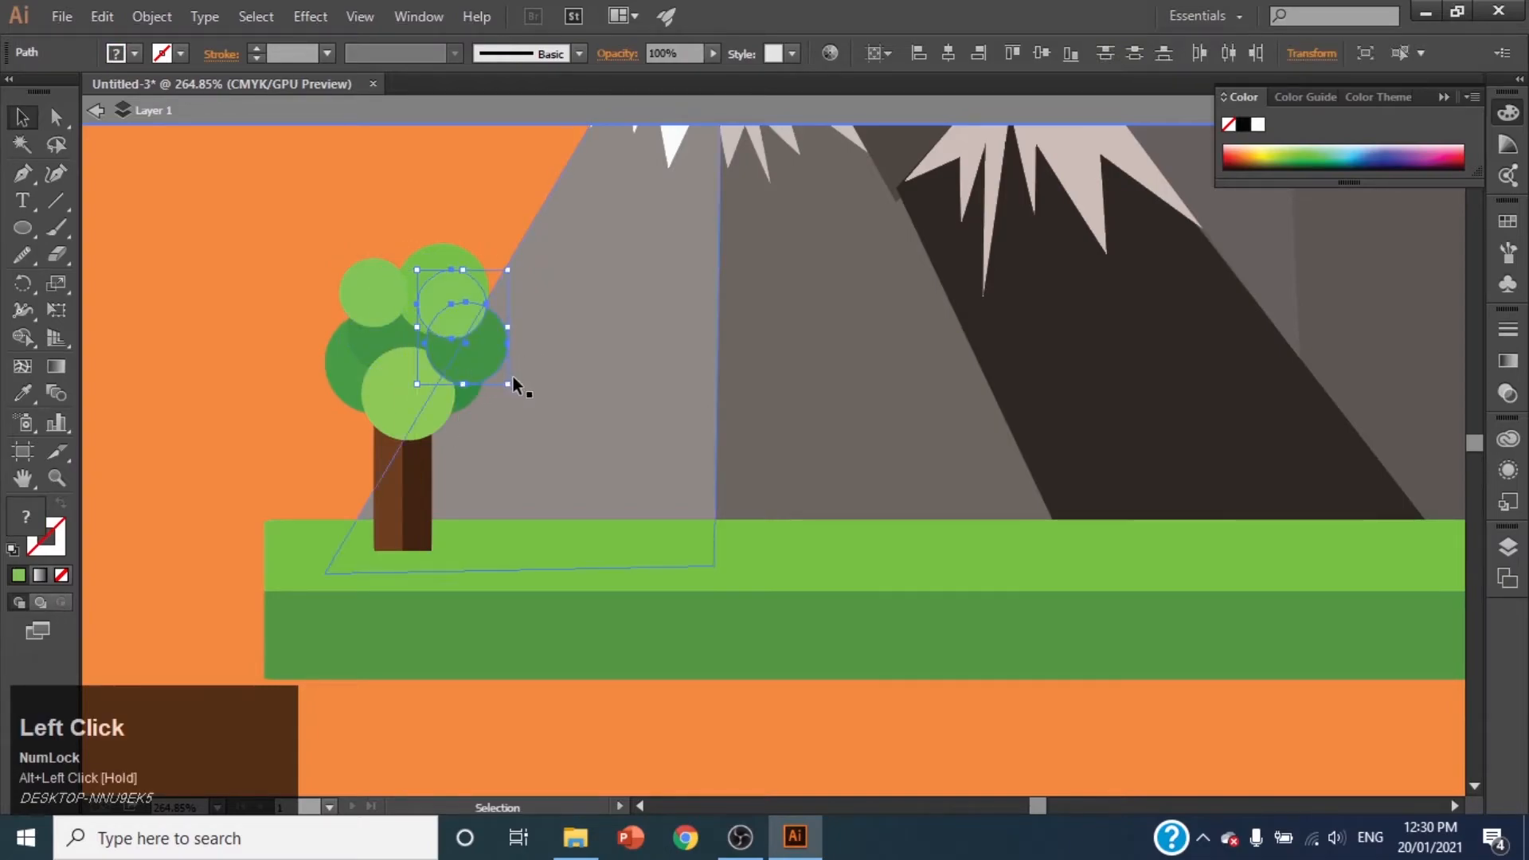
{"action": "left_click_drag", "start_coordinate": [421, 393], "coordinate": [471, 331]}
Step: Group the crown circles, except the dark green one on the right, with both trunk halves
{"action": "left_click", "coordinate": [366, 293], "text": "shift"}
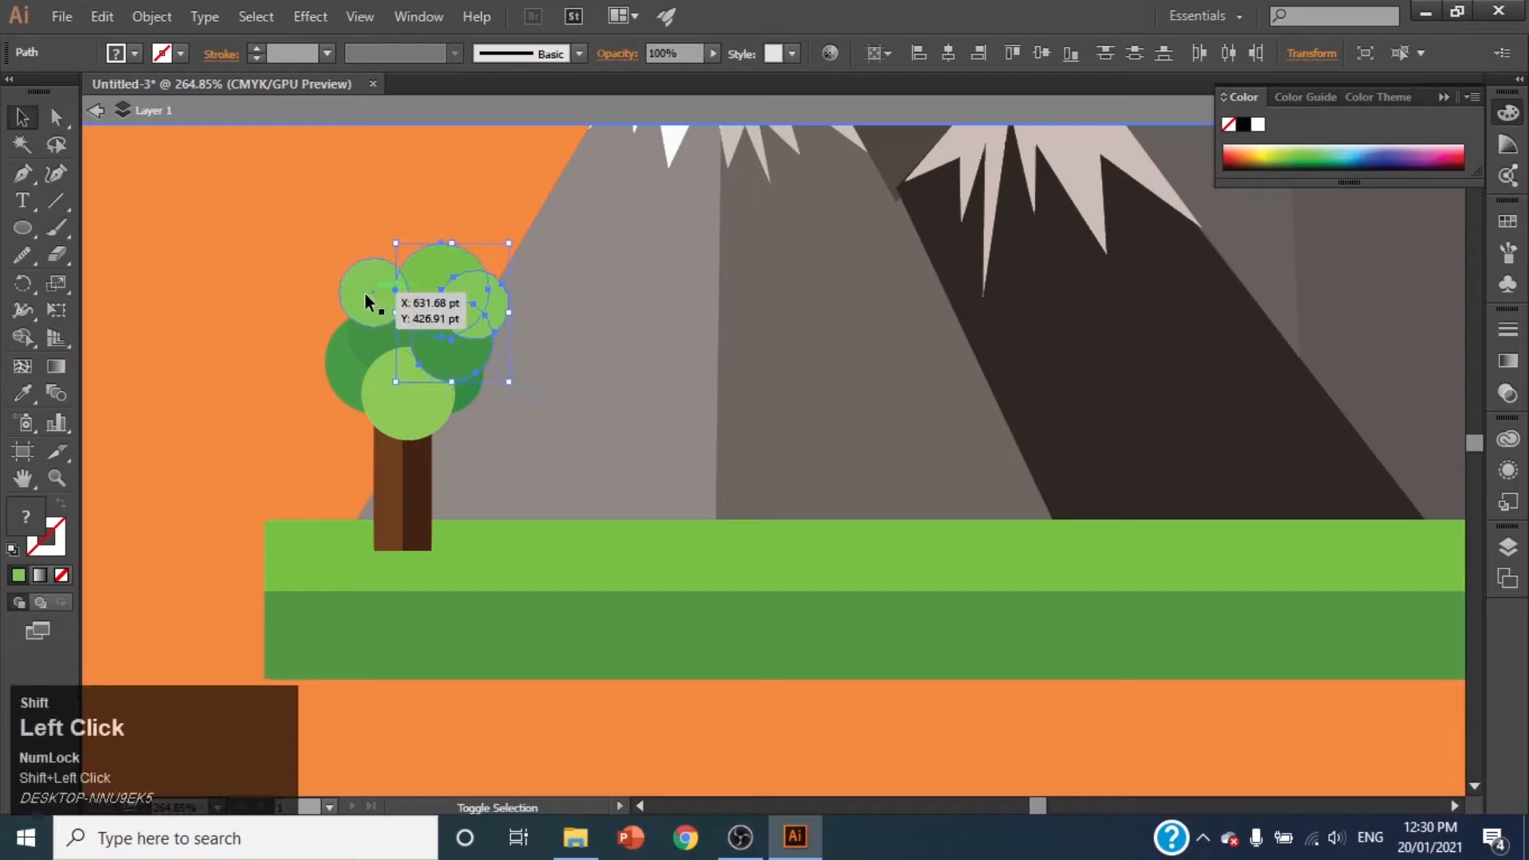
{"action": "left_click", "coordinate": [402, 519], "text": "shift"}
{"action": "right_click", "coordinate": [385, 520]}
{"action": "left_click", "coordinate": [448, 648]}
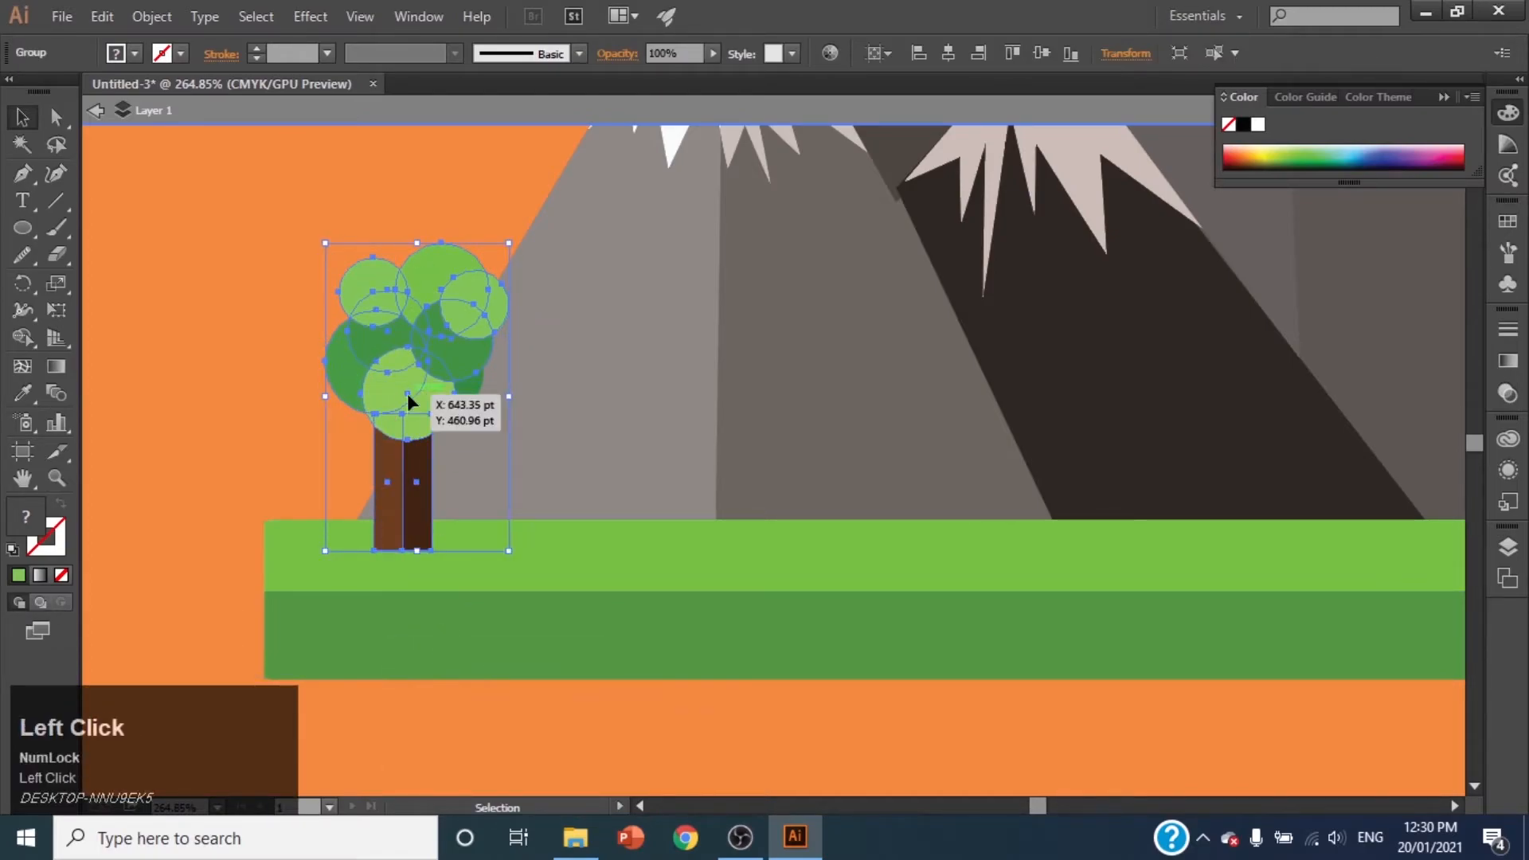
Step: Scale the tree group down slightly and move it to the left end of the grass strip
{"action": "left_click_drag", "start_coordinate": [325, 243], "coordinate": [345, 277]}
{"action": "left_click_drag", "start_coordinate": [437, 415], "coordinate": [336, 415]}
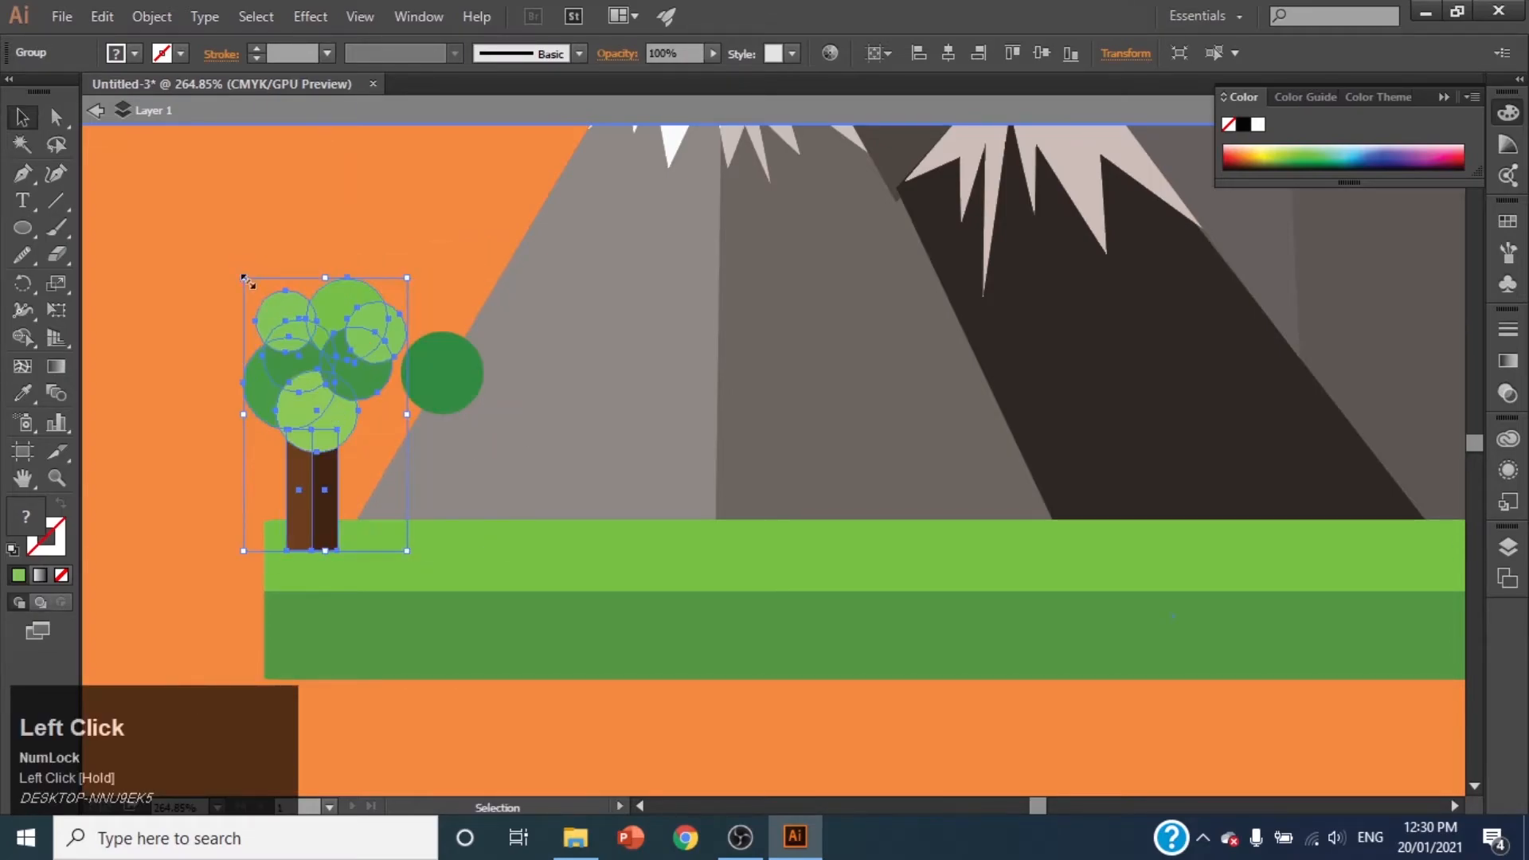
Step: Move the leftover dark green circle to the right side of the tree's crown and group it with the tree
{"action": "left_click", "coordinate": [430, 355]}
{"action": "left_click_drag", "start_coordinate": [405, 361], "coordinate": [342, 389]}
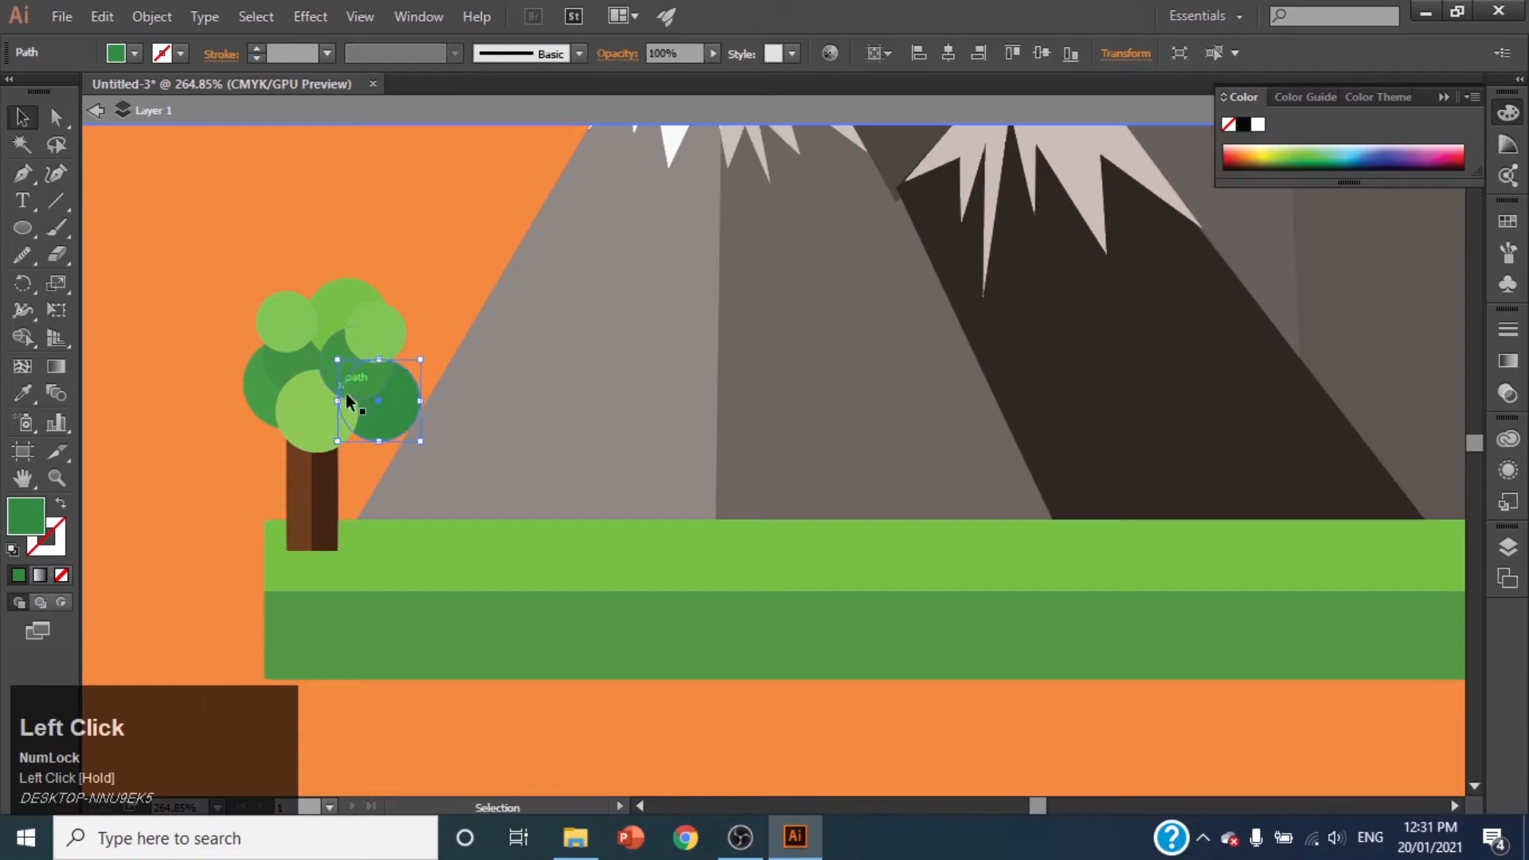
{"action": "left_click", "coordinate": [314, 366], "text": "shift"}
{"action": "right_click", "coordinate": [312, 366]}
{"action": "left_click", "coordinate": [375, 487]}
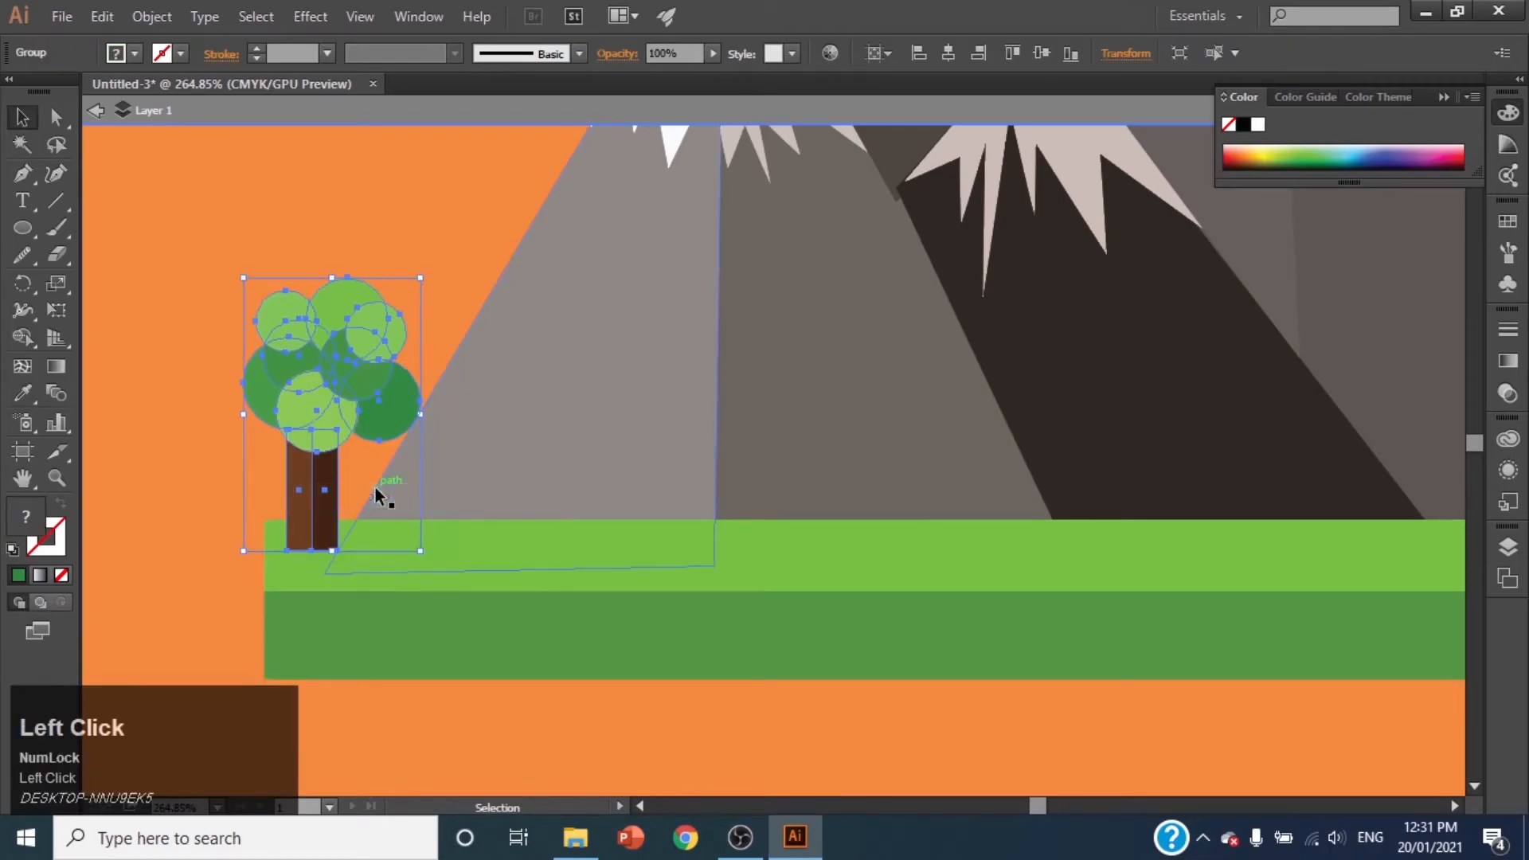
Step: Shrink the whole tree slightly in proportion, then exit isolation mode
{"action": "left_click_drag", "start_coordinate": [243, 278], "coordinate": [246, 286]}
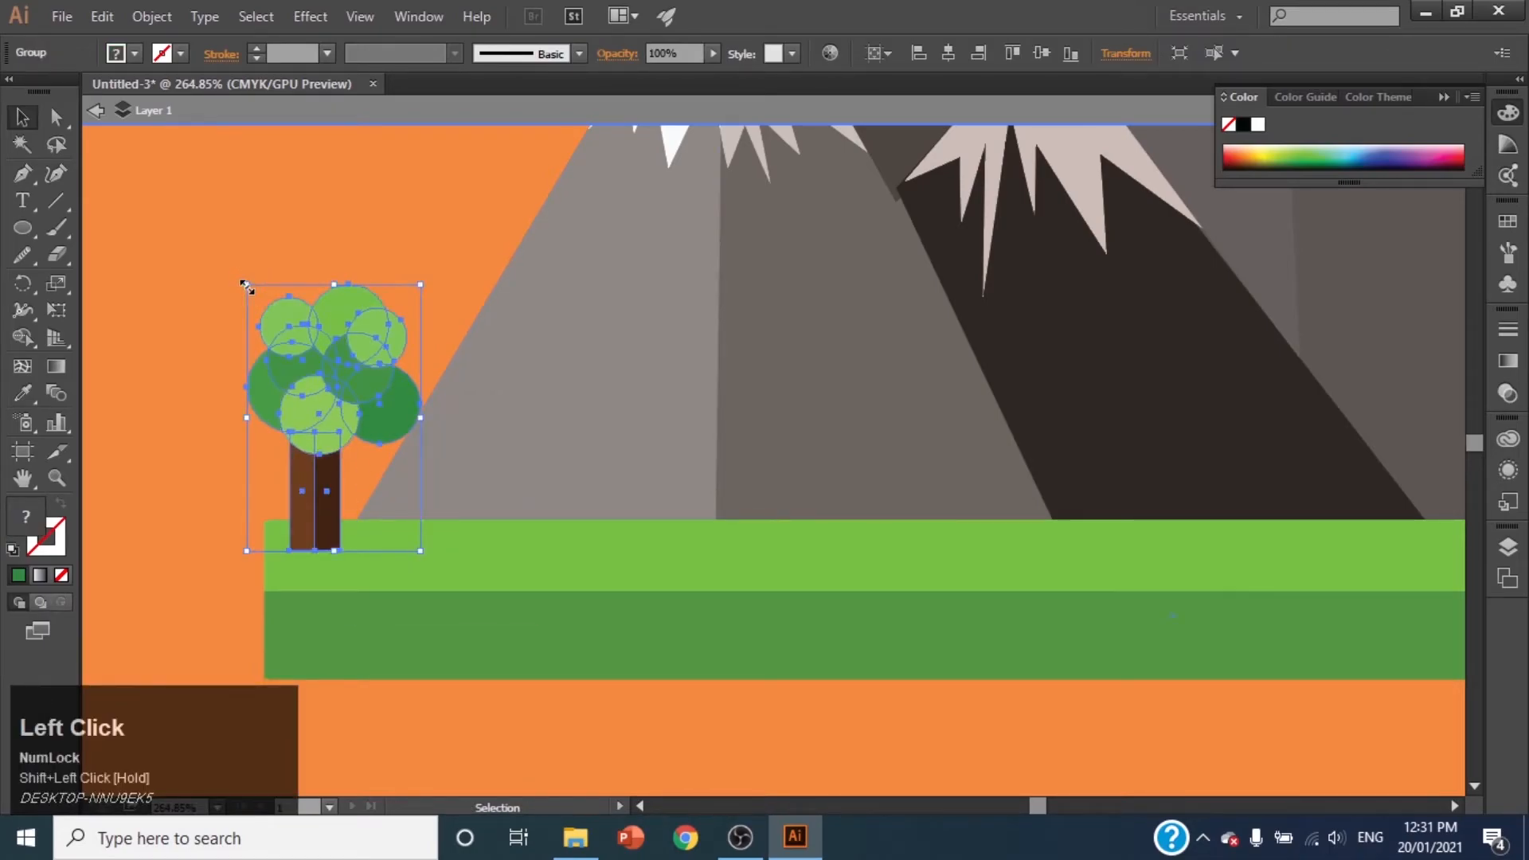
{"action": "left_click", "coordinate": [380, 418]}
{"action": "left_click", "coordinate": [310, 200]}
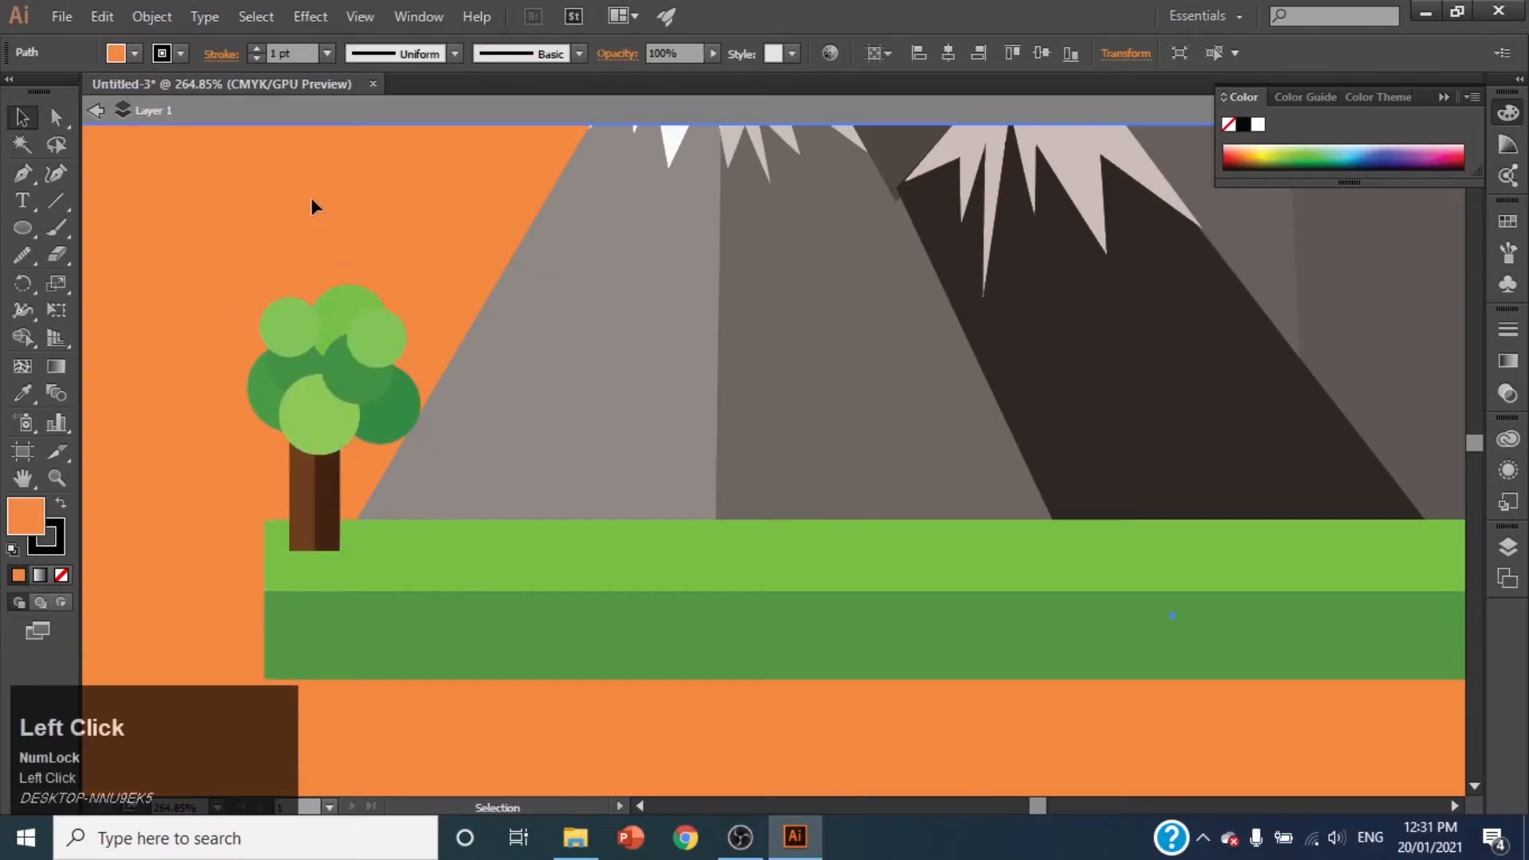
{"action": "left_click", "coordinate": [95, 113]}
Step: Duplicate the tree to its right, slightly lower on the grass, and enlarge the copy in proportion
{"action": "left_click", "coordinate": [303, 365]}
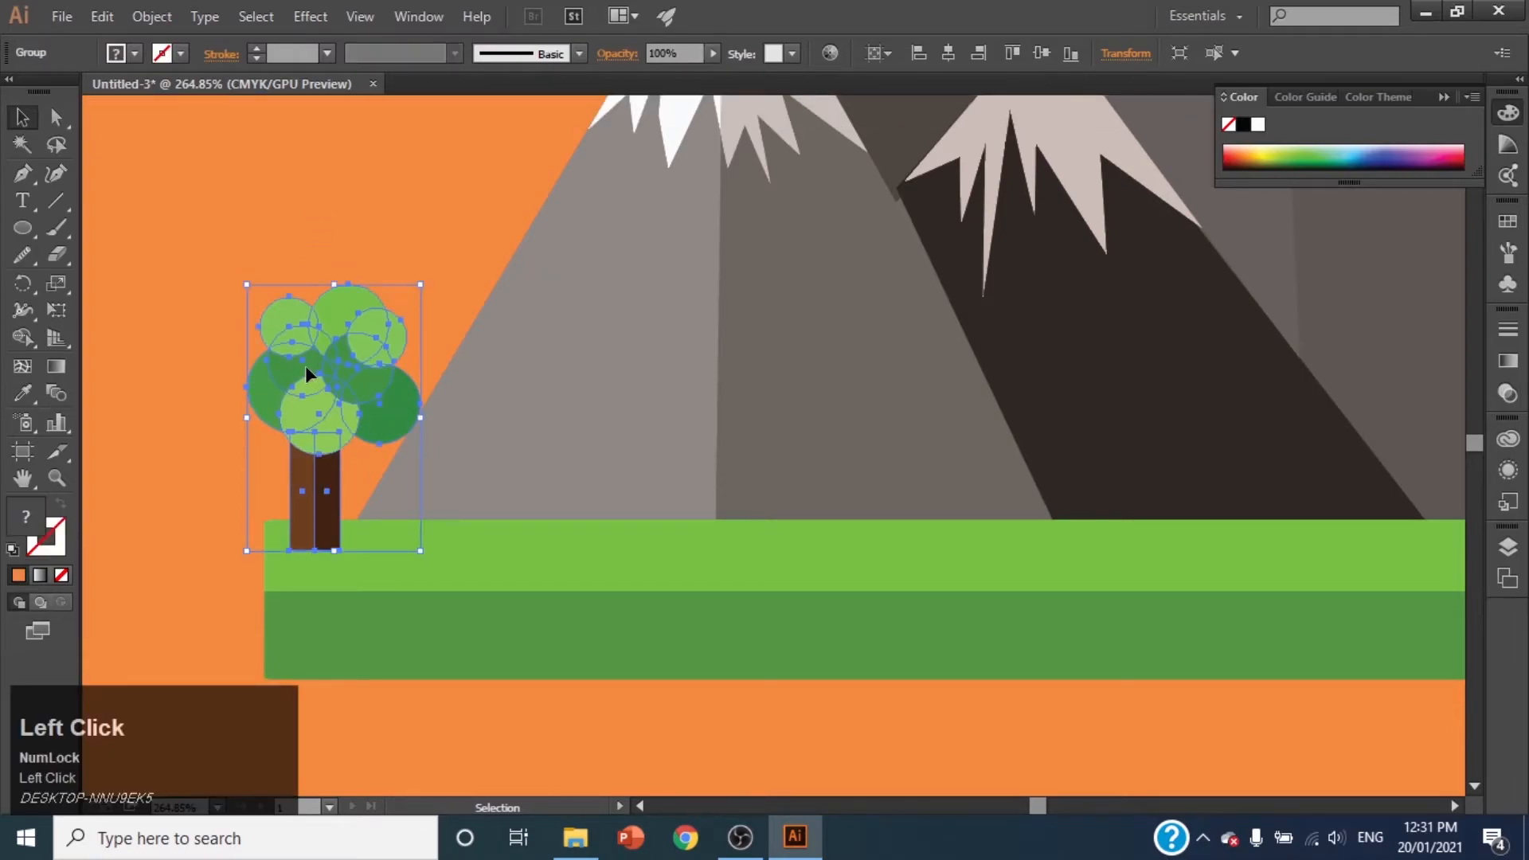
{"action": "left_click_drag", "start_coordinate": [311, 374], "coordinate": [475, 406]}
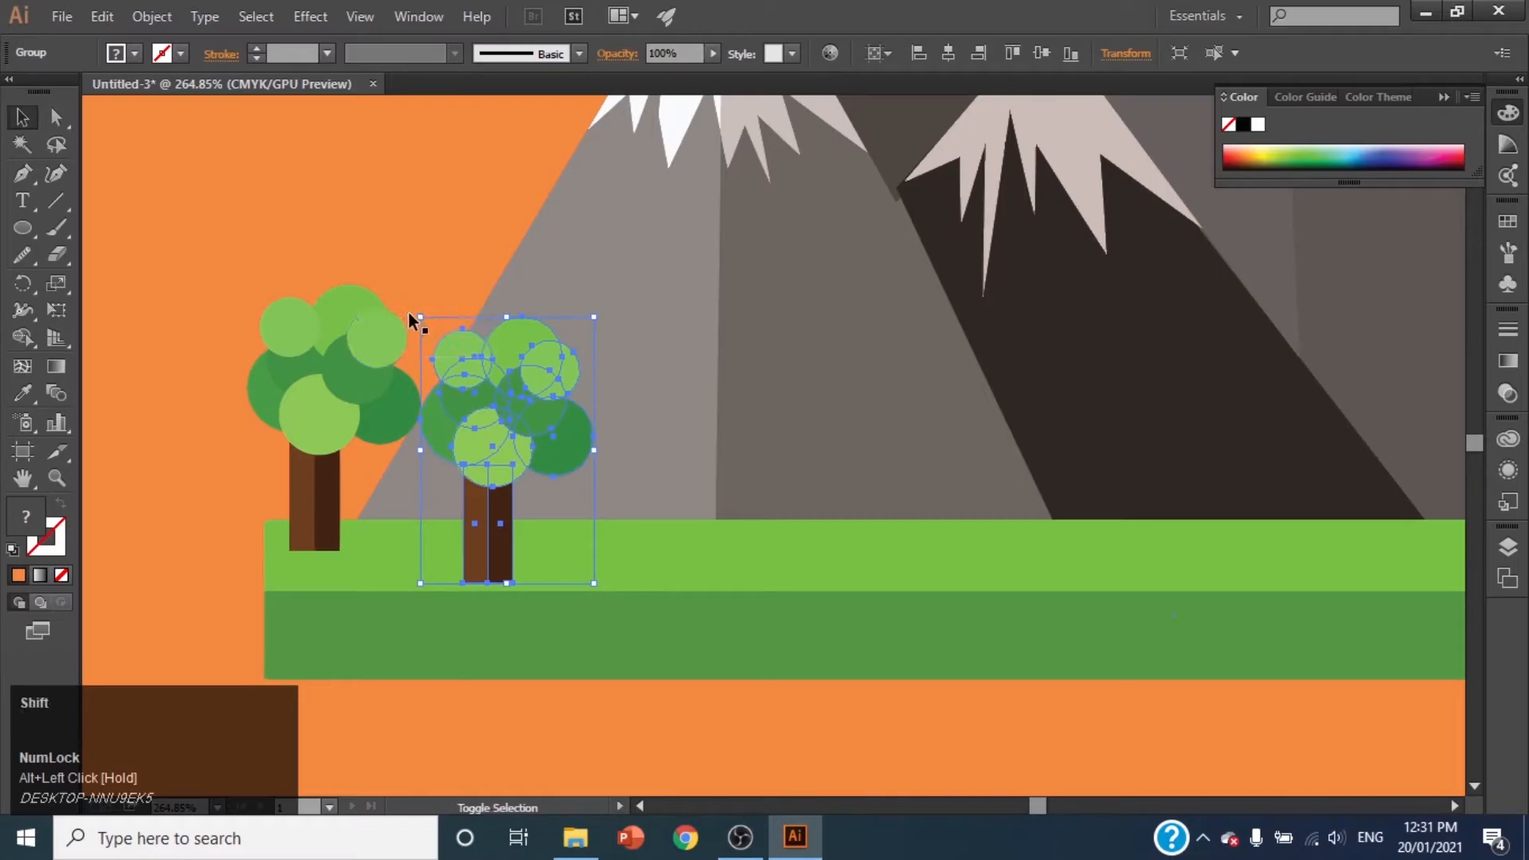
{"action": "left_click_drag", "start_coordinate": [420, 317], "coordinate": [391, 275]}
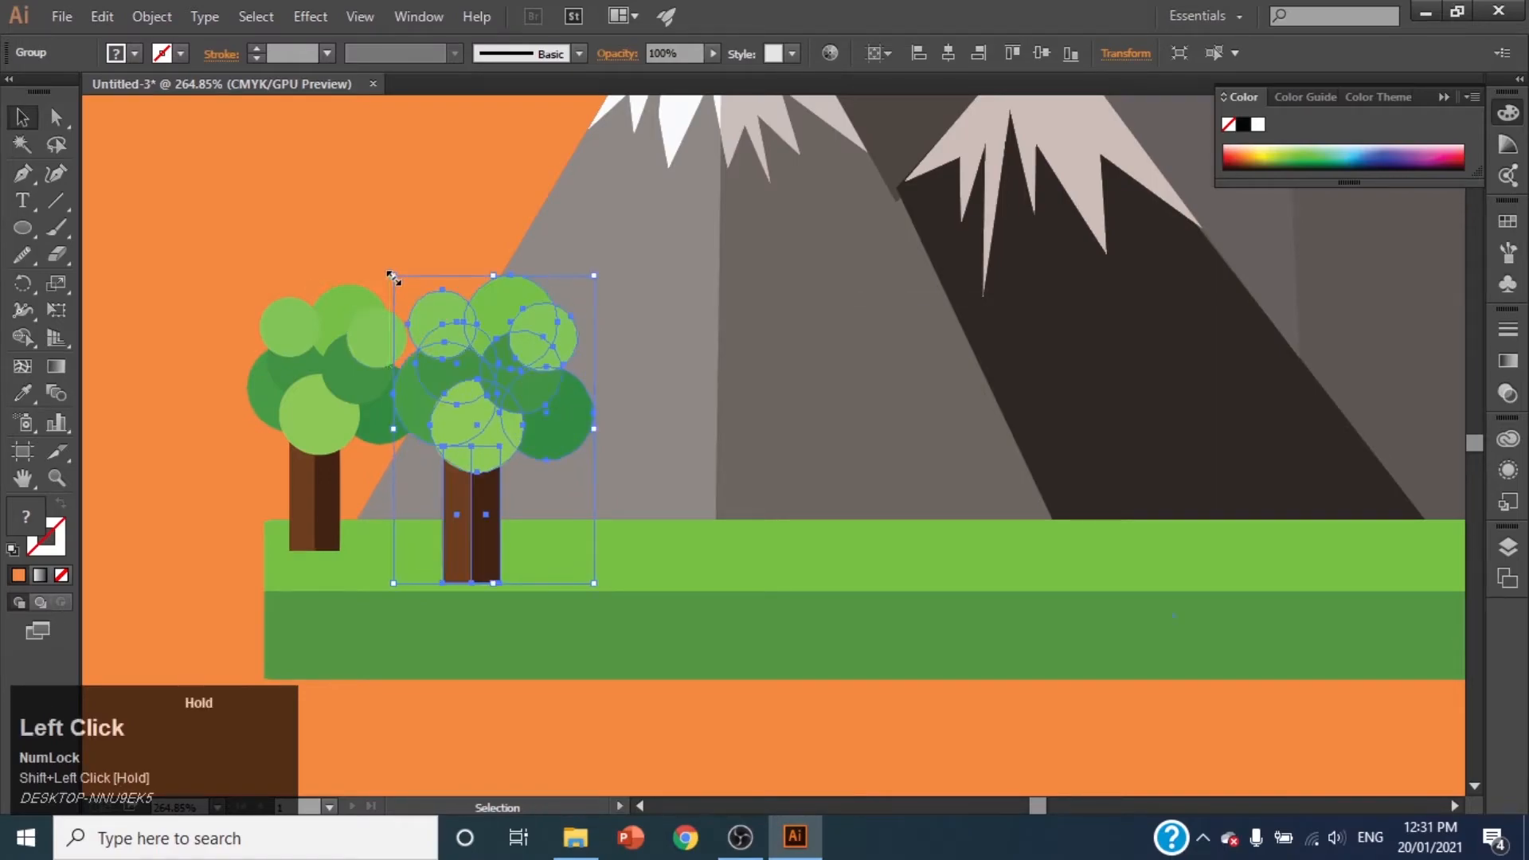
Step: Place two copies of the second tree around the middle of the grass strip and shrink the right-hand copy in proportion
{"action": "left_click_drag", "start_coordinate": [513, 378], "coordinate": [543, 349]}
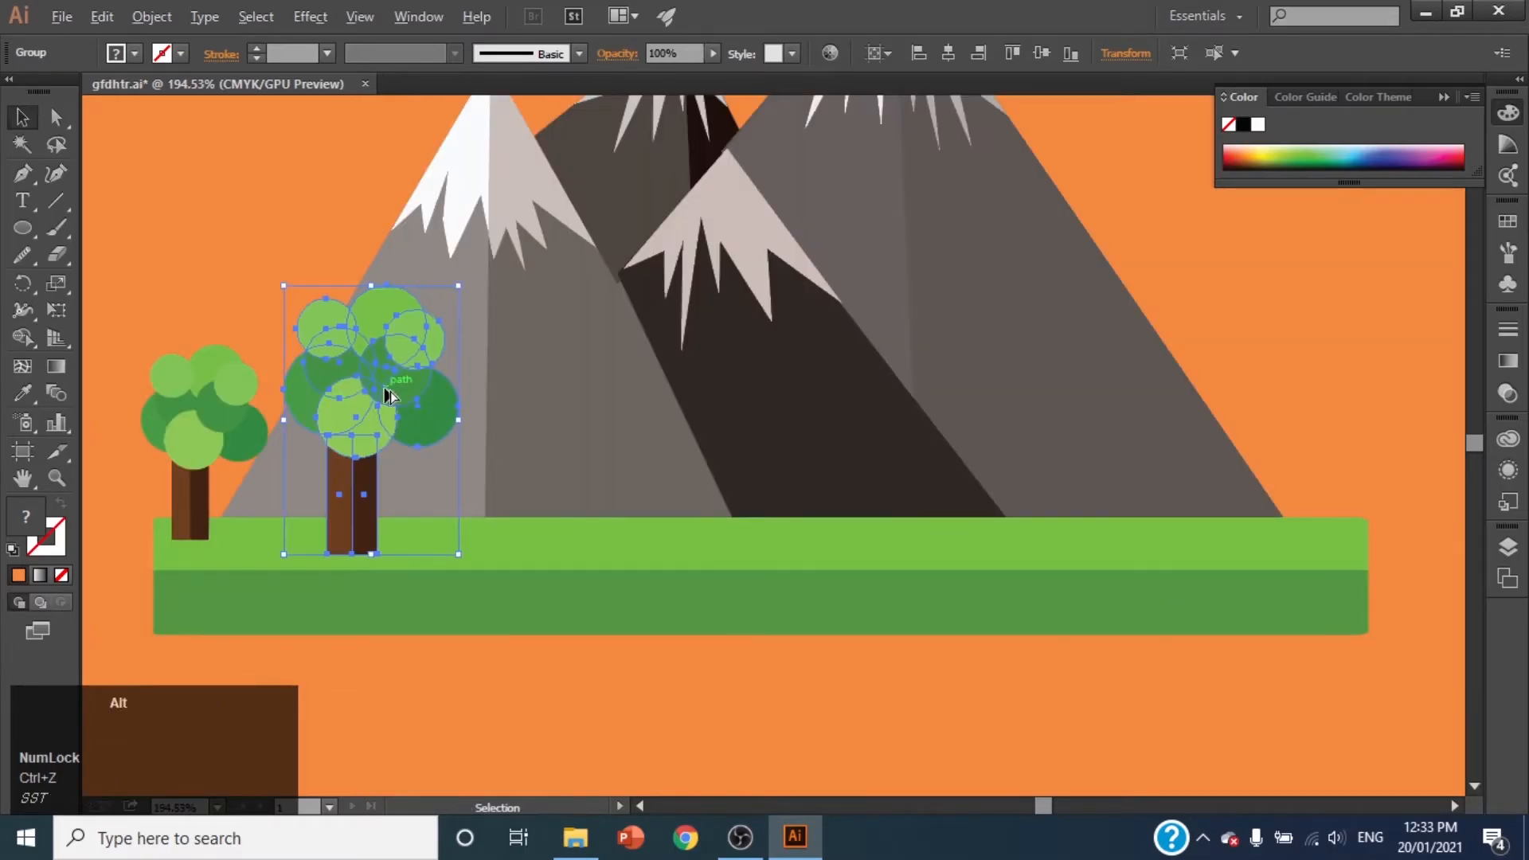
{"action": "left_click_drag", "start_coordinate": [386, 393], "coordinate": [944, 392]}
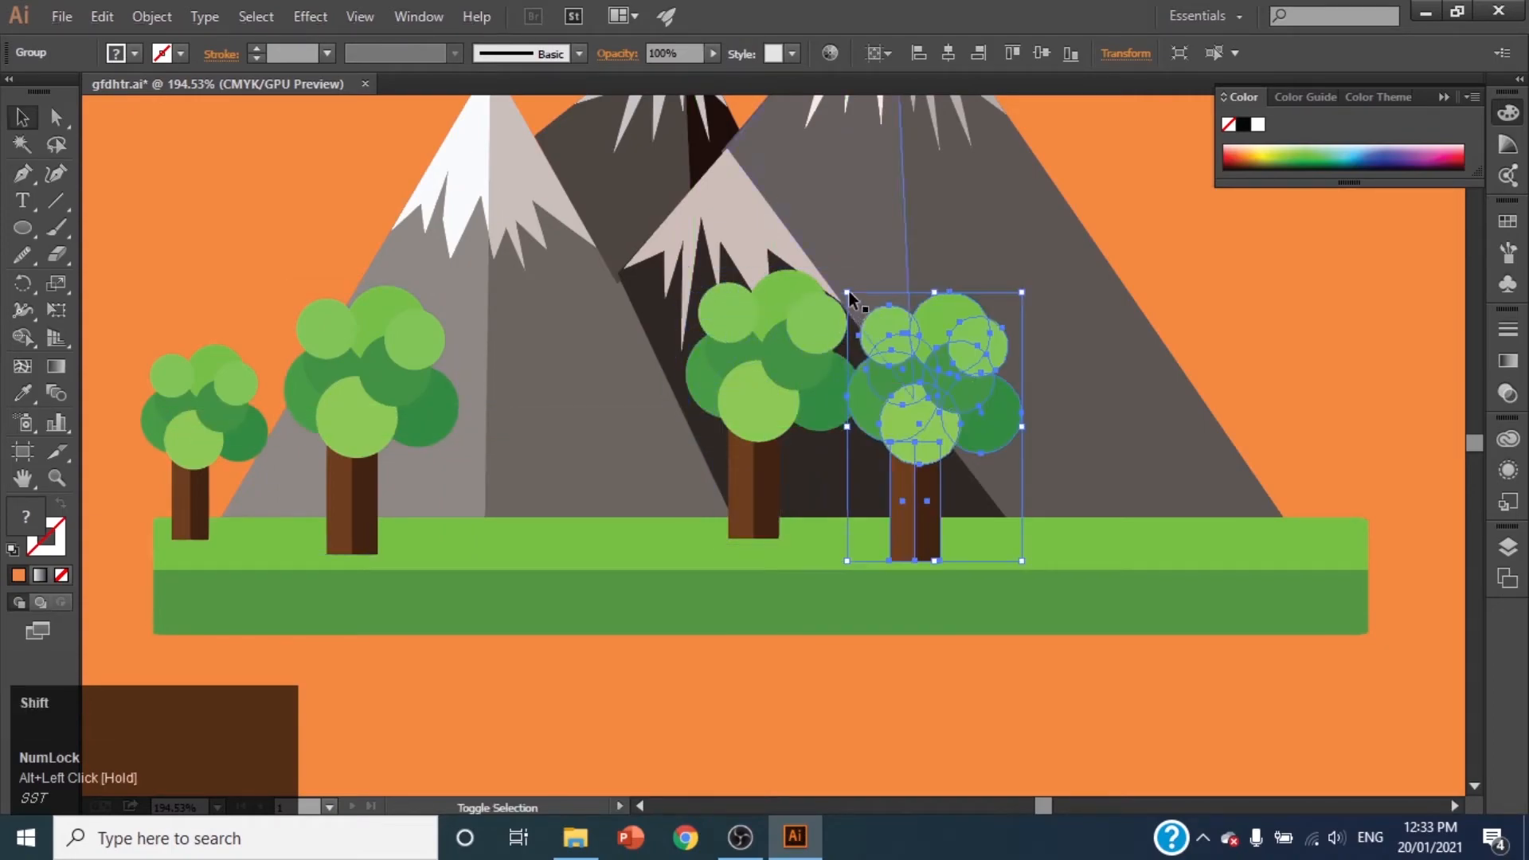
{"action": "left_click_drag", "start_coordinate": [849, 295], "coordinate": [902, 381]}
Step: Duplicate the small fourth tree farther right on the grass, enlarge the copy in proportion and adjust its position
{"action": "left_click_drag", "start_coordinate": [963, 455], "coordinate": [1183, 406]}
{"action": "left_click_drag", "start_coordinate": [1115, 321], "coordinate": [1086, 276]}
{"action": "left_click_drag", "start_coordinate": [1123, 363], "coordinate": [1135, 398]}
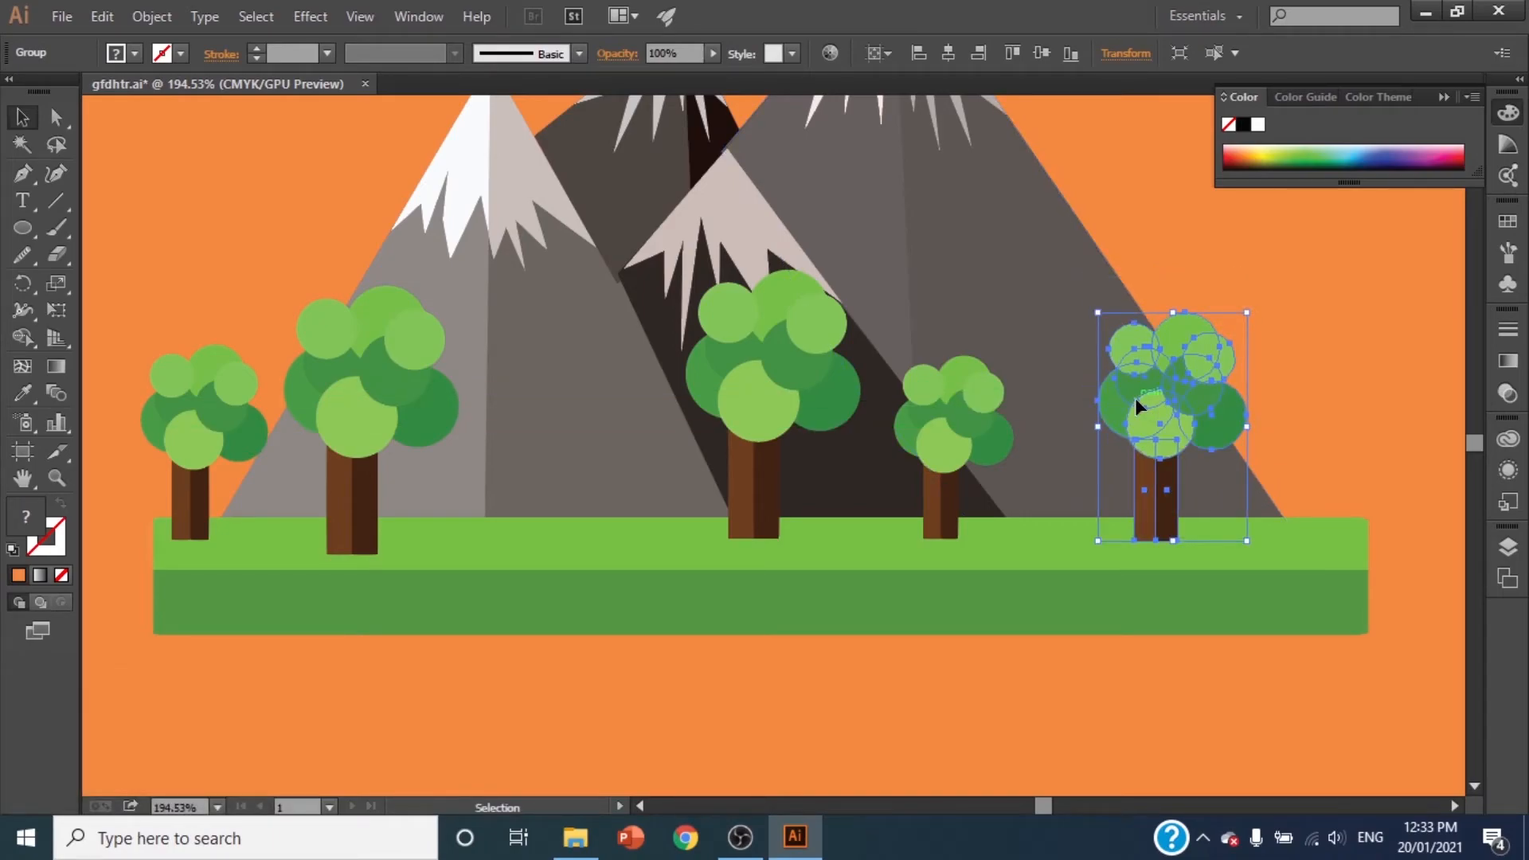
{"action": "mouse_move", "coordinate": [1095, 313]}
{"action": "left_mouse_down"}
{"action": "mouse_move", "coordinate": [1085, 288]}
{"action": "mouse_move", "coordinate": [1088, 301]}
{"action": "left_mouse_up"}
{"action": "left_click", "coordinate": [1239, 264]}
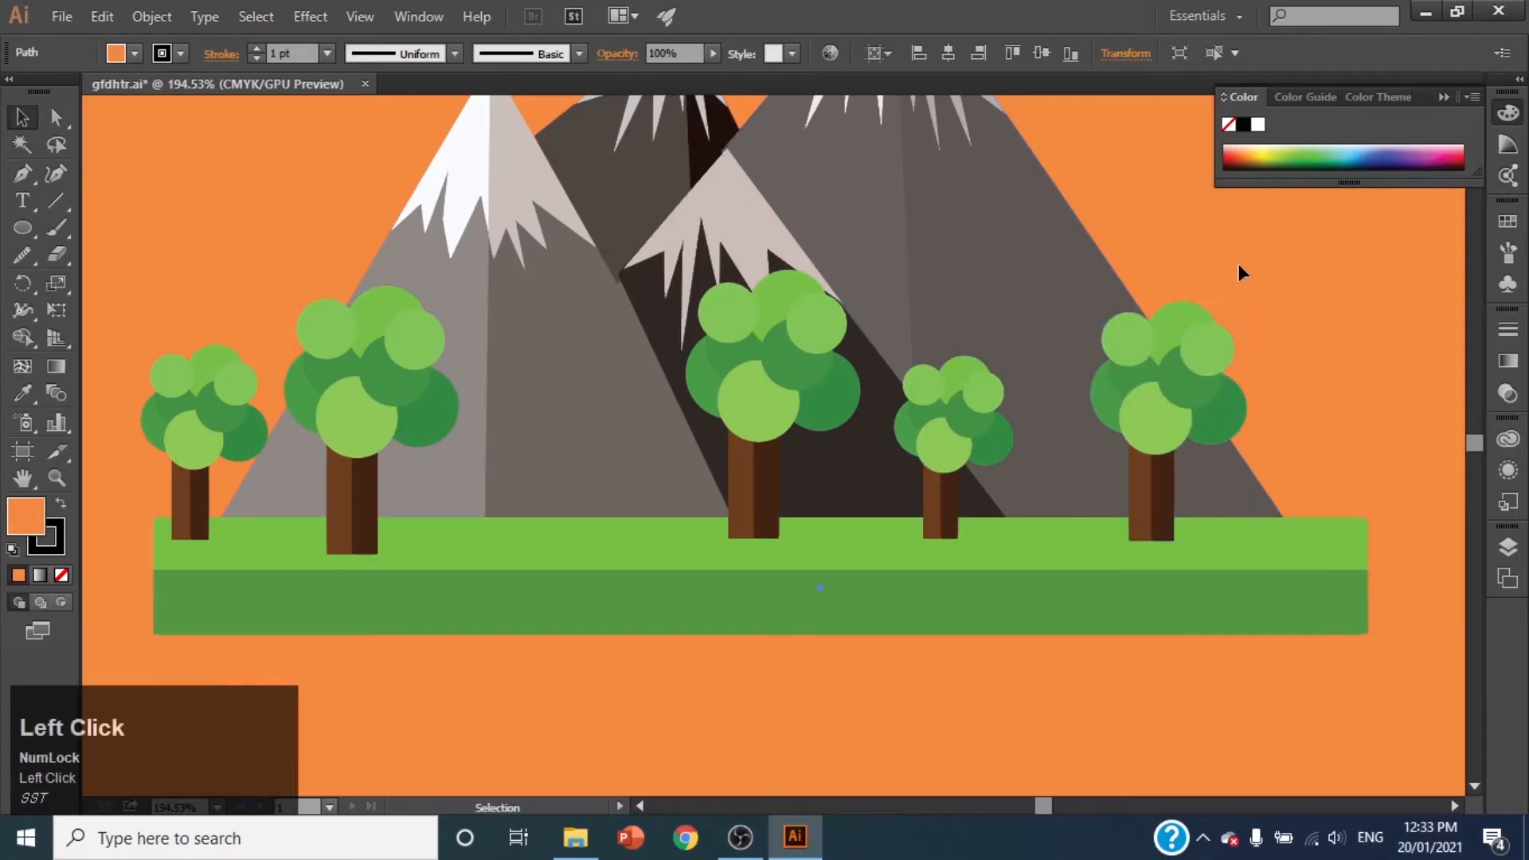
Step: Duplicate the fifth tree to the right end of the grass strip, shrinking the copy in proportion and fitting it onto the grass
{"action": "left_click", "coordinate": [1147, 386]}
{"action": "left_click_drag", "start_coordinate": [1163, 374], "coordinate": [1311, 368]}
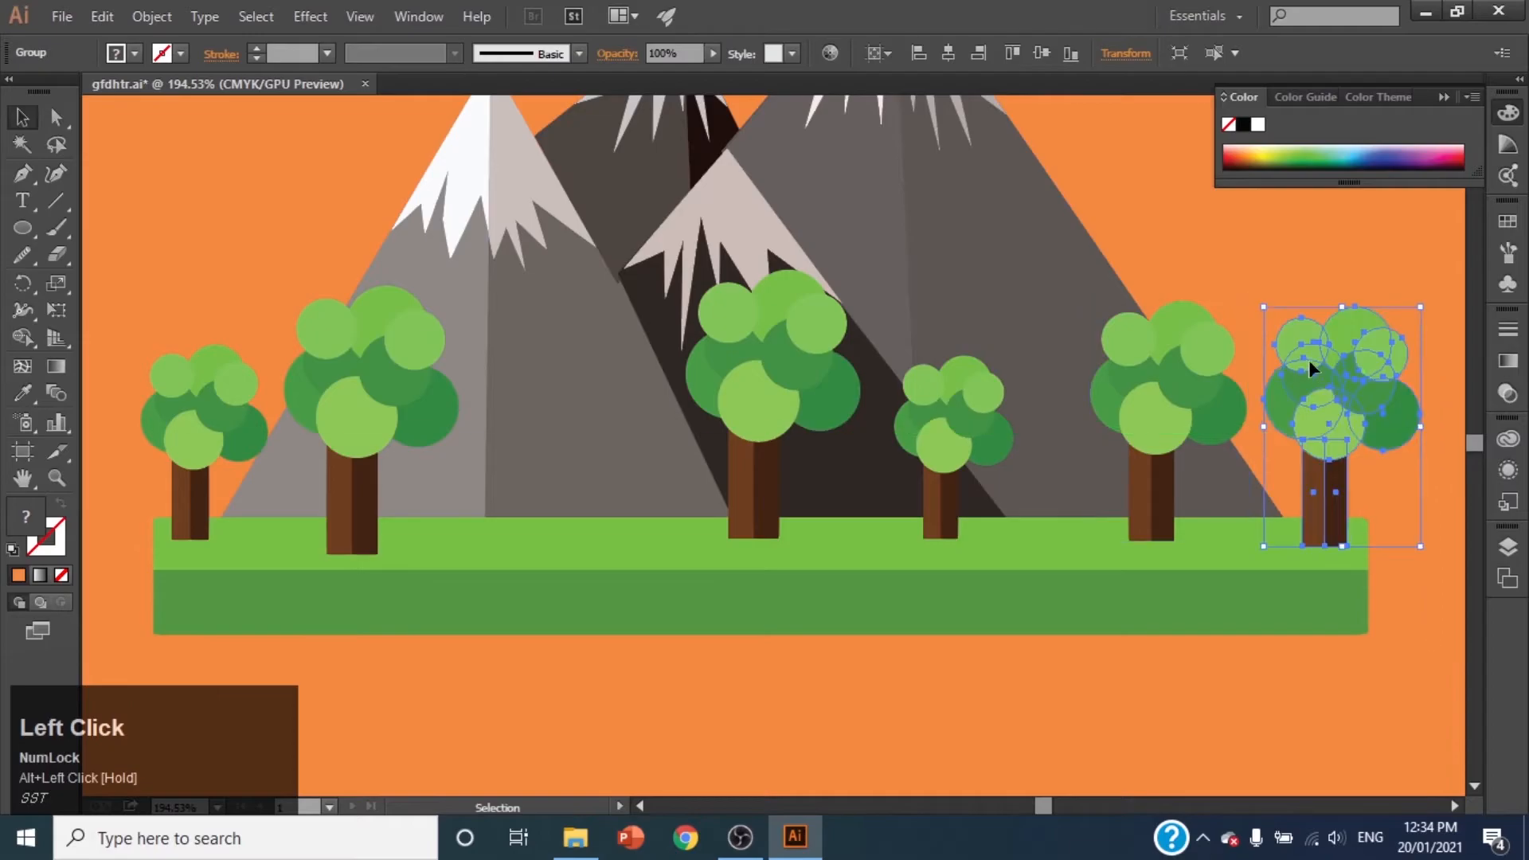
{"action": "left_click_drag", "start_coordinate": [1264, 307], "coordinate": [1300, 331]}
{"action": "left_click_drag", "start_coordinate": [1344, 394], "coordinate": [1317, 392]}
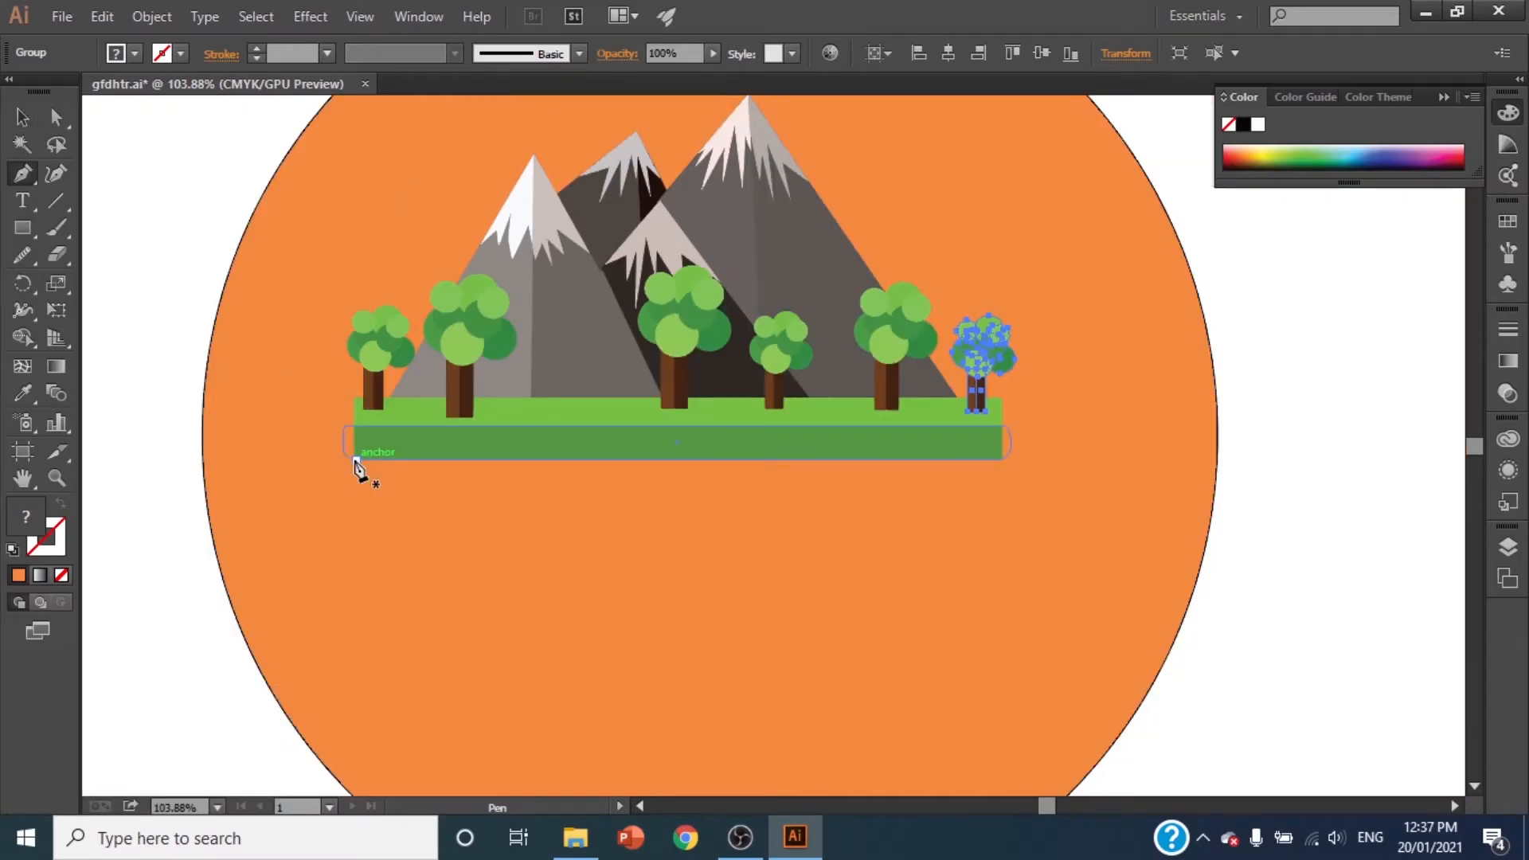
Step: Draw a closed jagged rock shape with the Pen tool beneath the left half of the ground strip and fill it brown
{"action": "left_click", "coordinate": [356, 459]}
{"action": "left_click", "coordinate": [423, 604]}
{"action": "left_click", "coordinate": [471, 548]}
{"action": "left_click", "coordinate": [557, 642]}
{"action": "left_click", "coordinate": [559, 673]}
{"action": "left_click", "coordinate": [594, 594]}
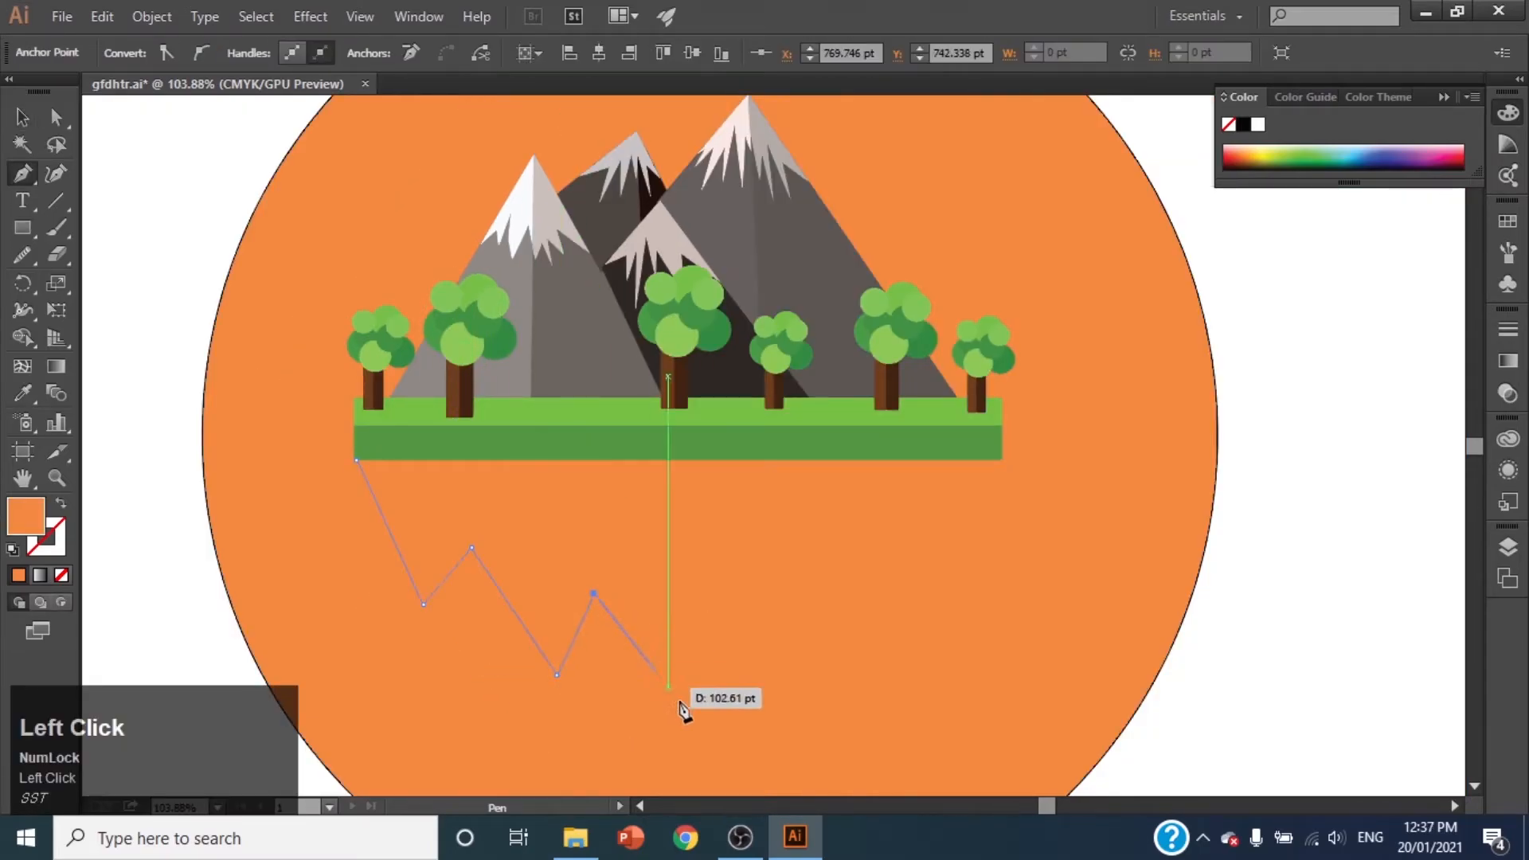
{"action": "left_click", "coordinate": [628, 657]}
{"action": "left_click", "coordinate": [699, 734]}
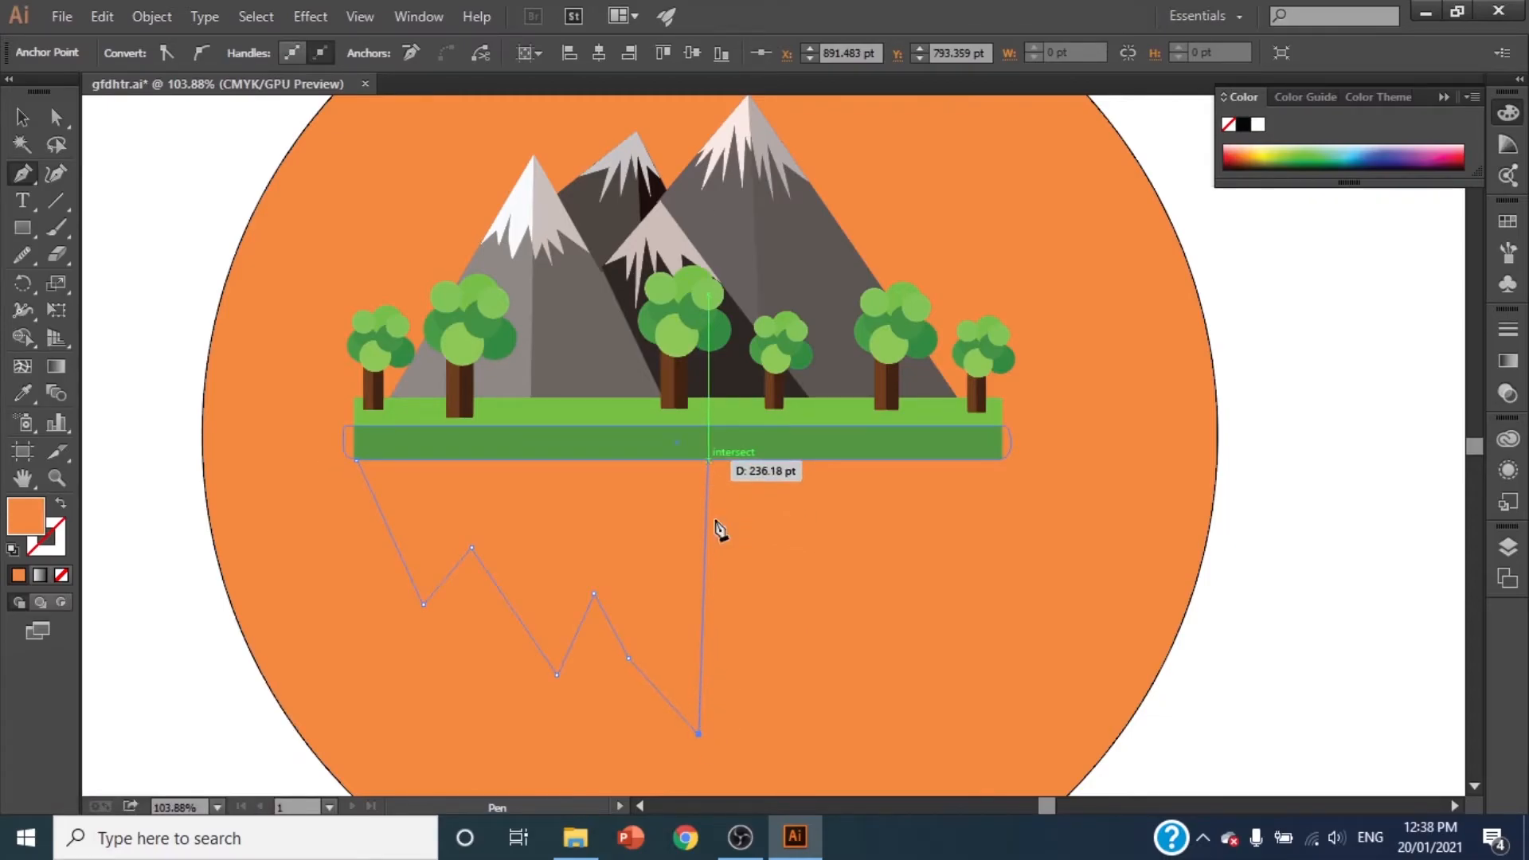
{"action": "left_click", "coordinate": [691, 460]}
{"action": "left_click", "coordinate": [357, 460]}
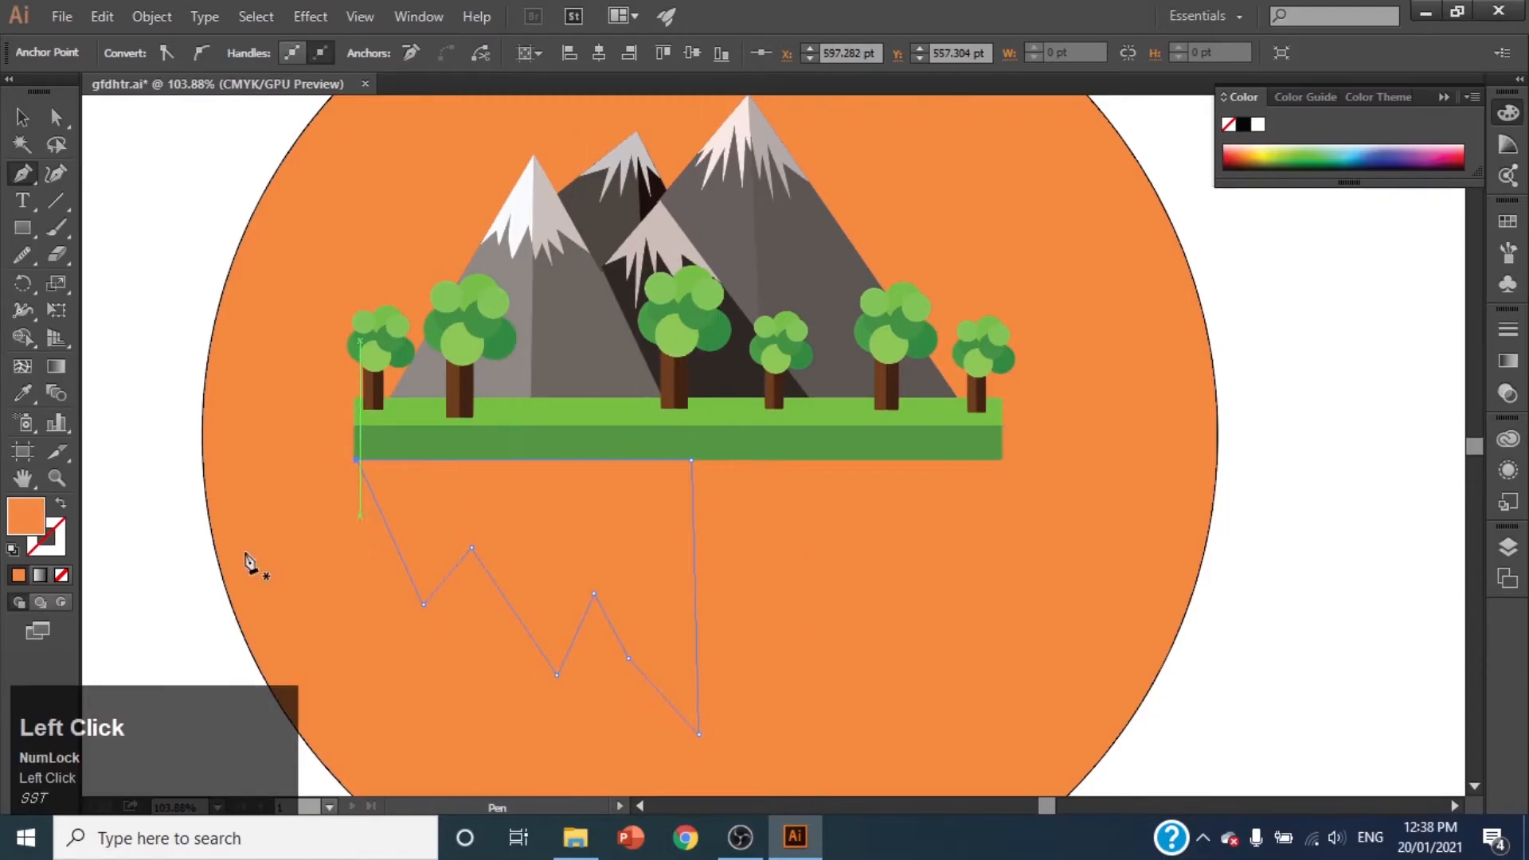
{"action": "double_click", "coordinate": [27, 516]}
{"action": "left_click", "coordinate": [1468, 414]}
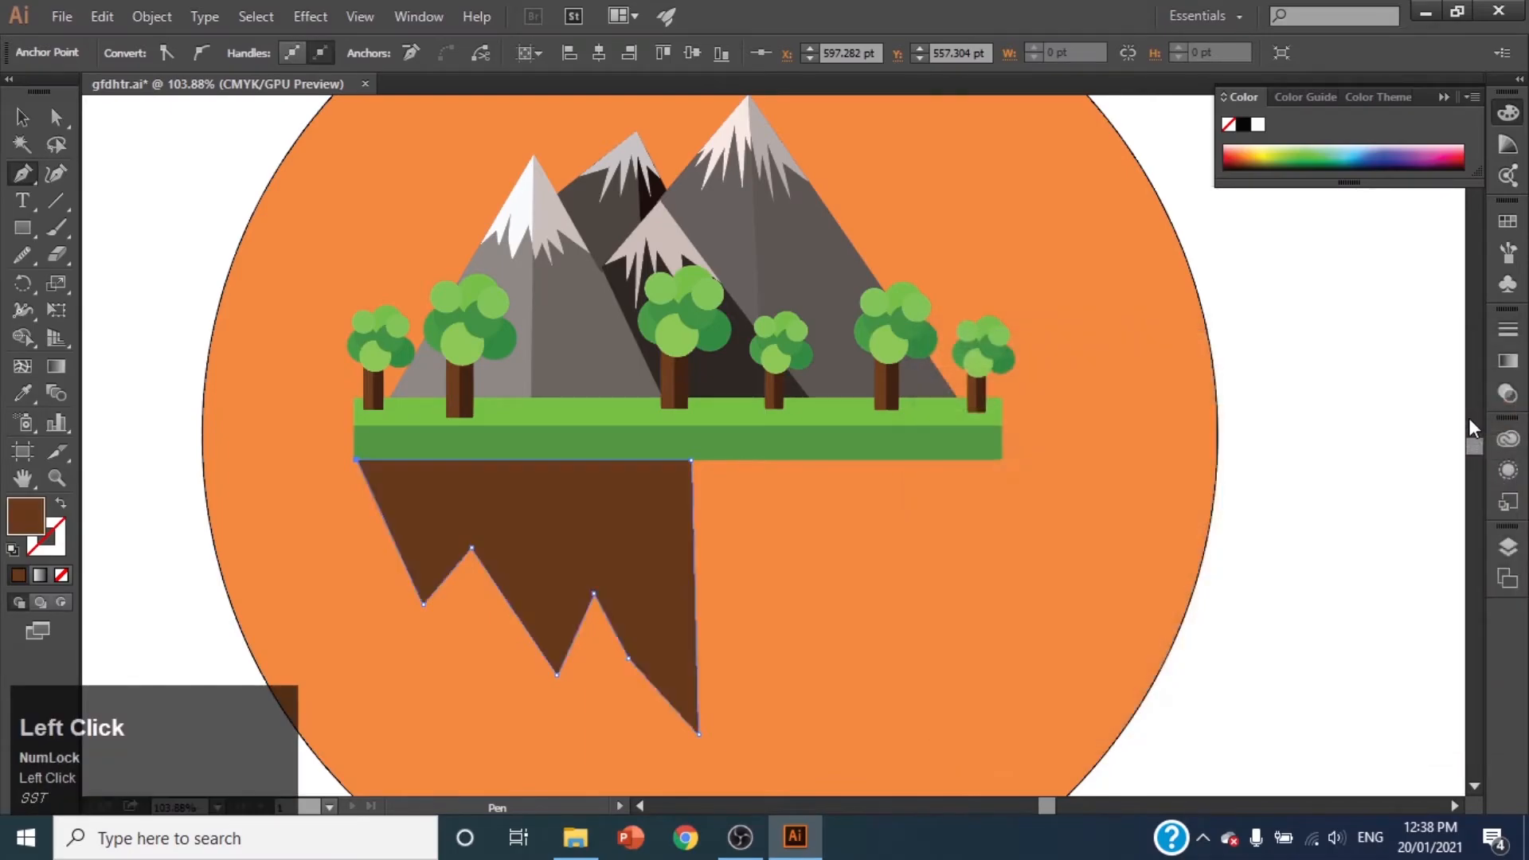
Step: Draw a matching jagged rock shape beneath the right half of the ground strip and fill it dark brown, 422009
{"action": "left_click", "coordinate": [691, 461]}
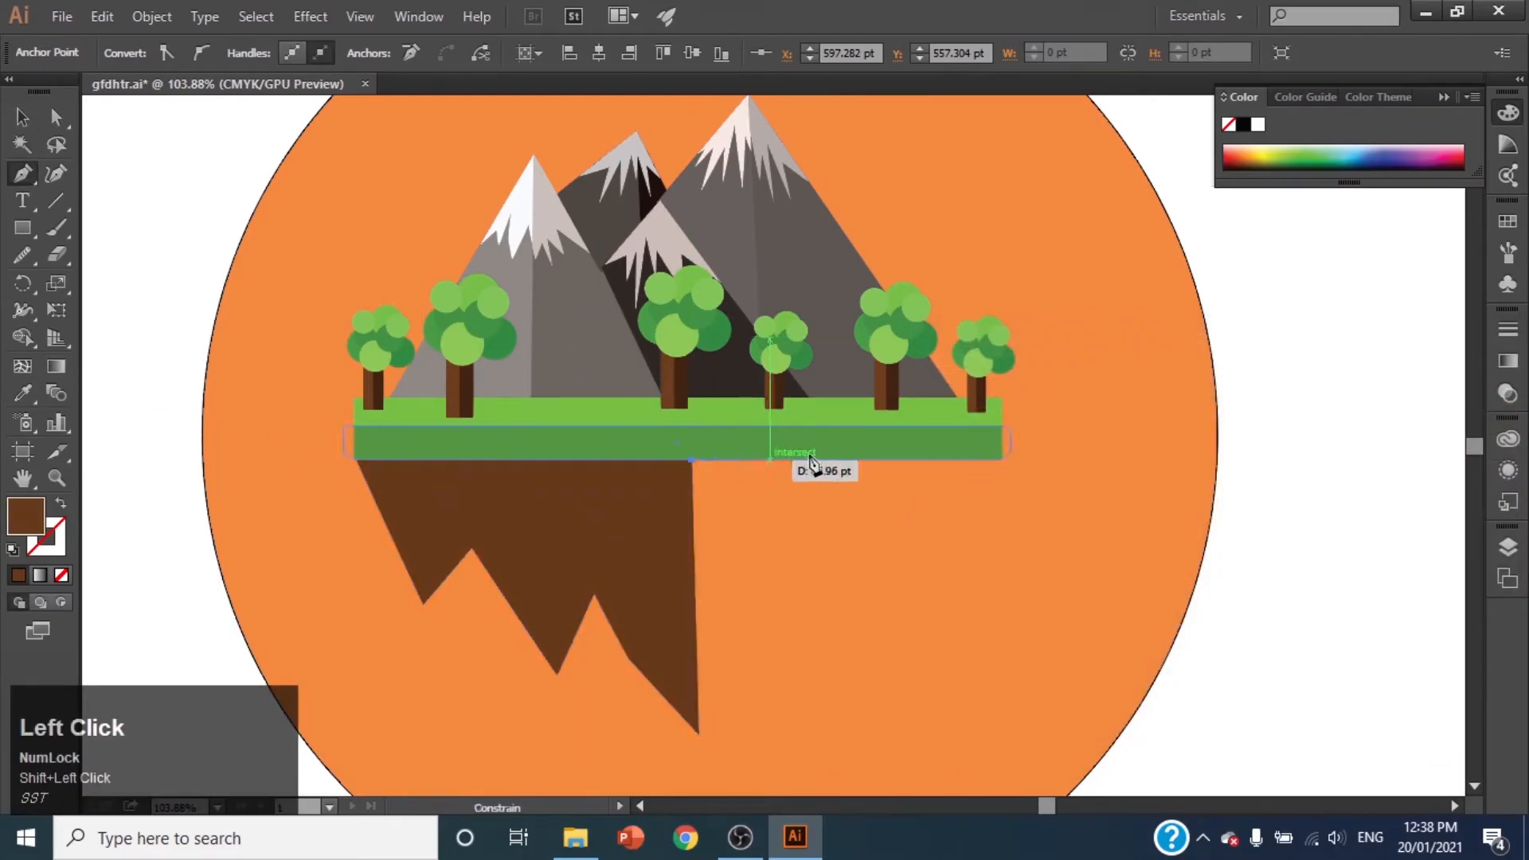
{"action": "left_click", "coordinate": [999, 460]}
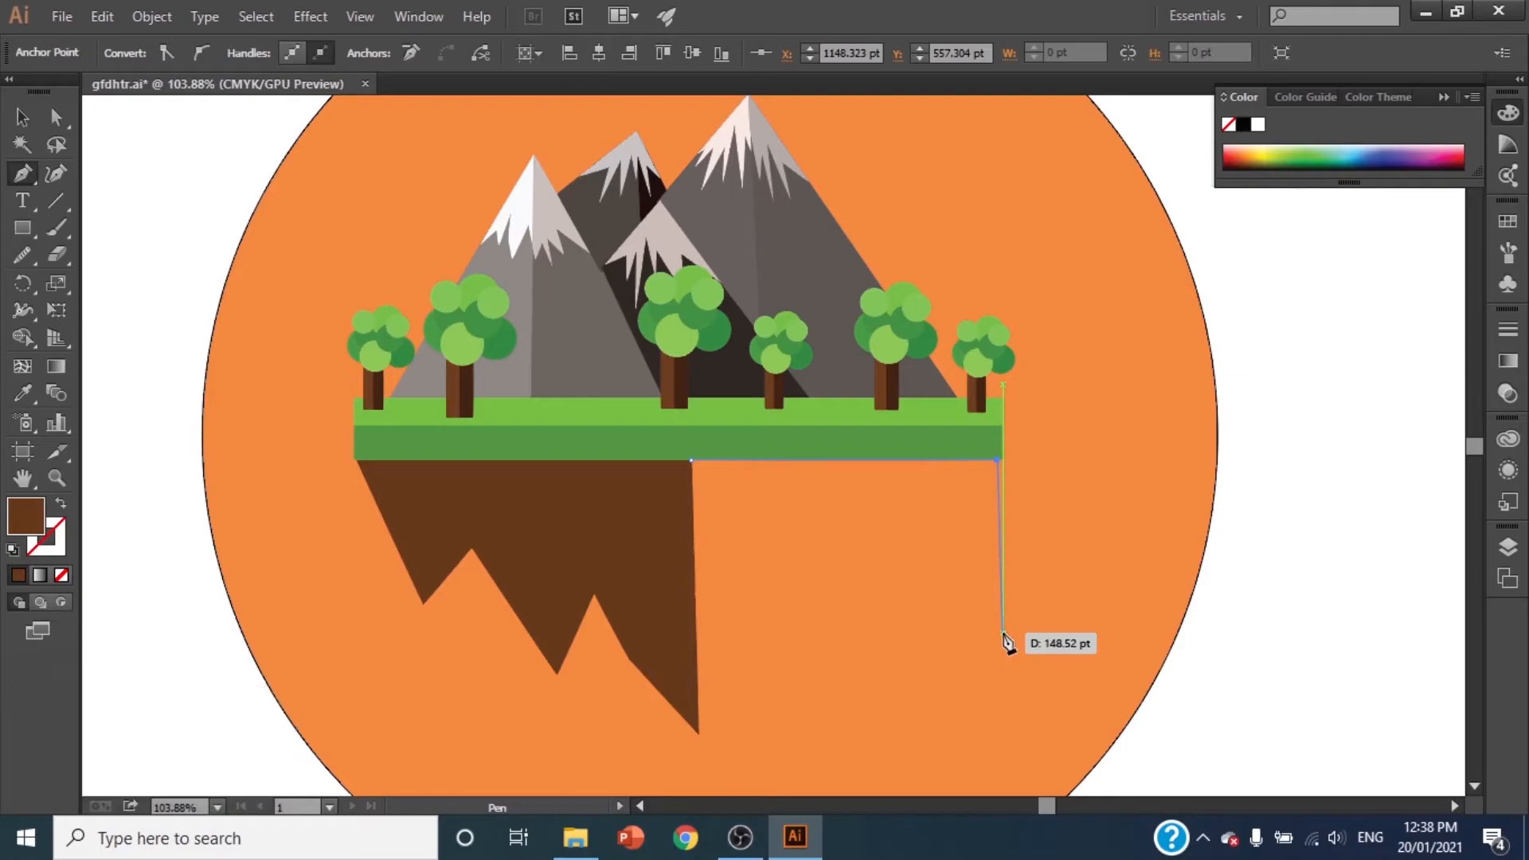
{"action": "left_click", "coordinate": [947, 619]}
{"action": "left_click", "coordinate": [908, 539]}
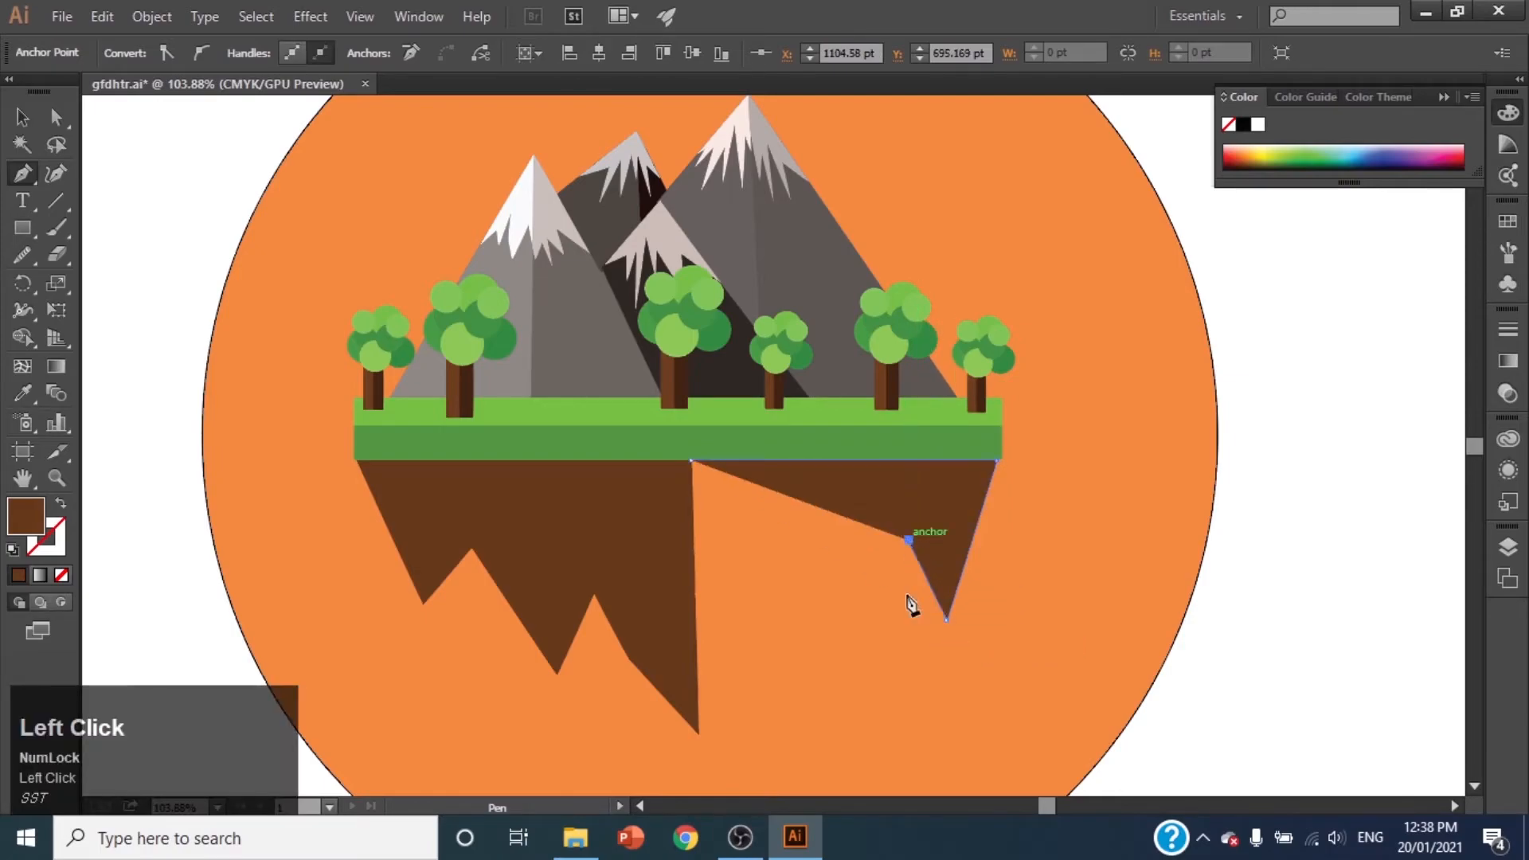
{"action": "left_click", "coordinate": [890, 690]}
{"action": "left_click", "coordinate": [808, 540]}
{"action": "left_click", "coordinate": [766, 706]}
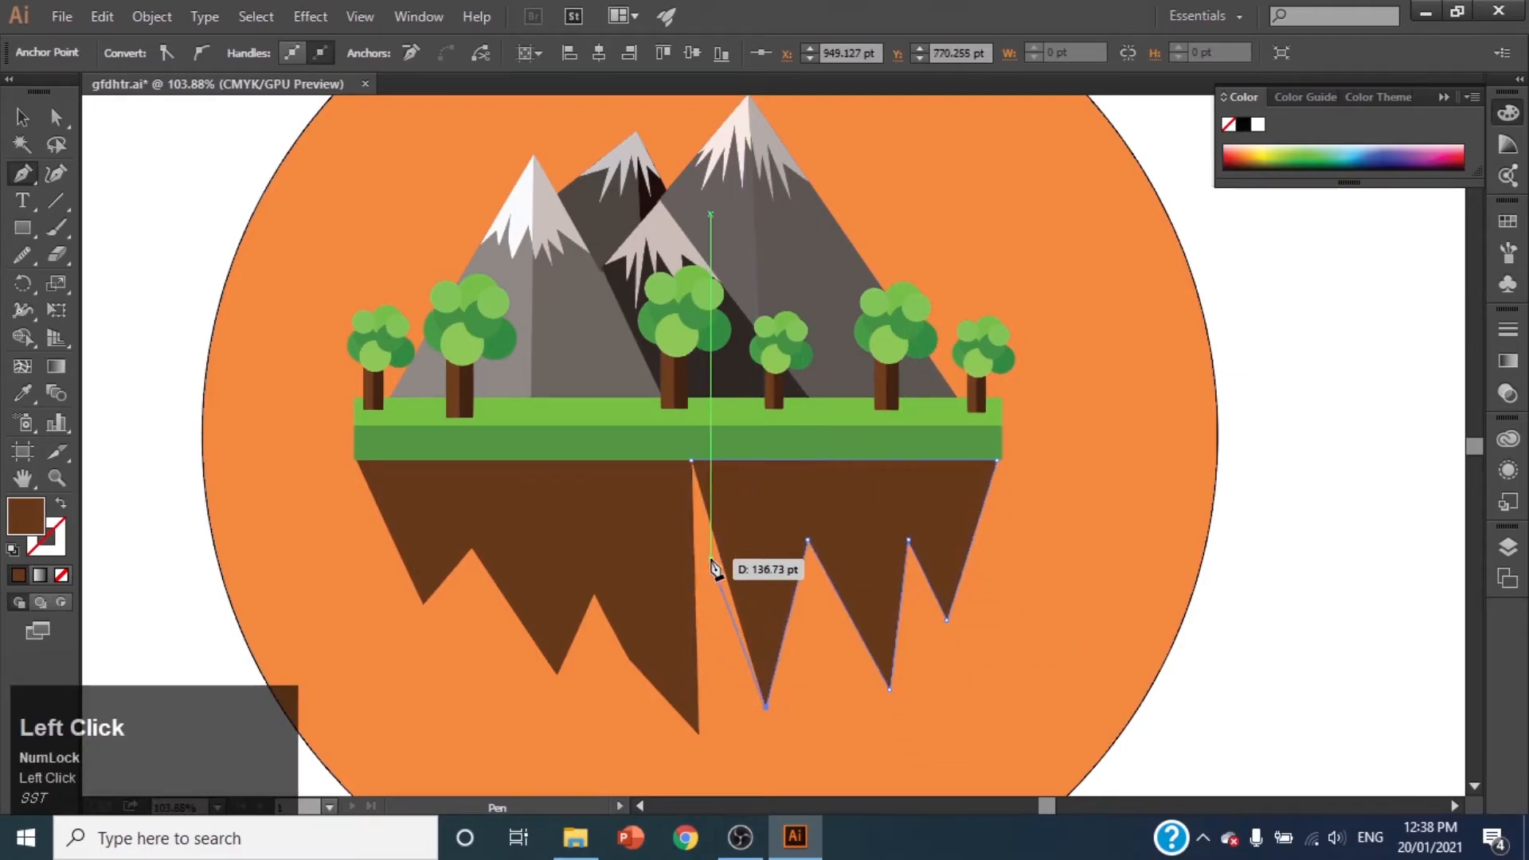
{"action": "left_click", "coordinate": [695, 557]}
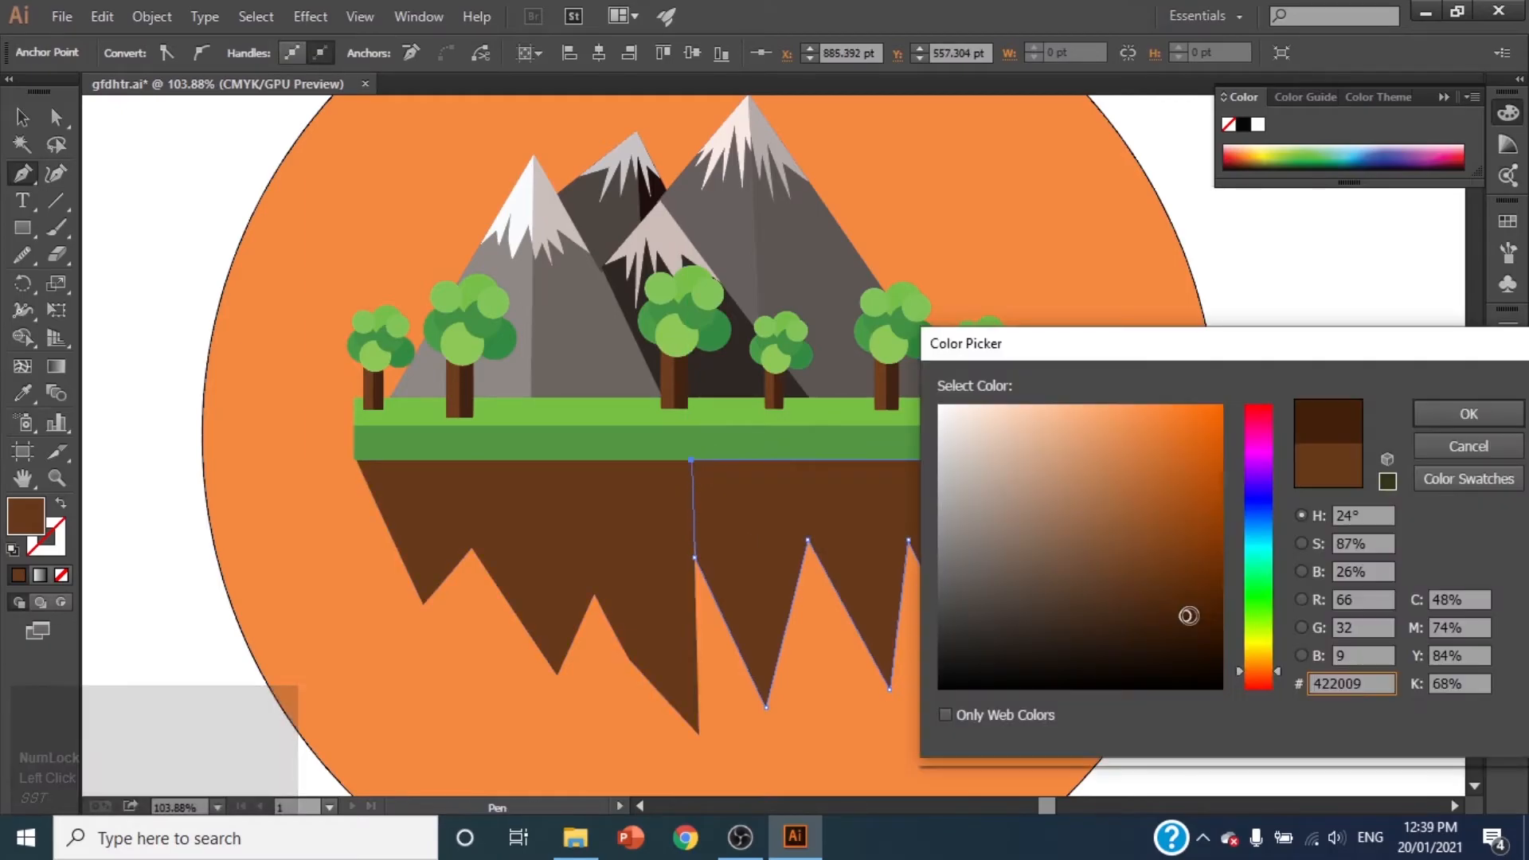
{"action": "left_click", "coordinate": [1470, 410]}
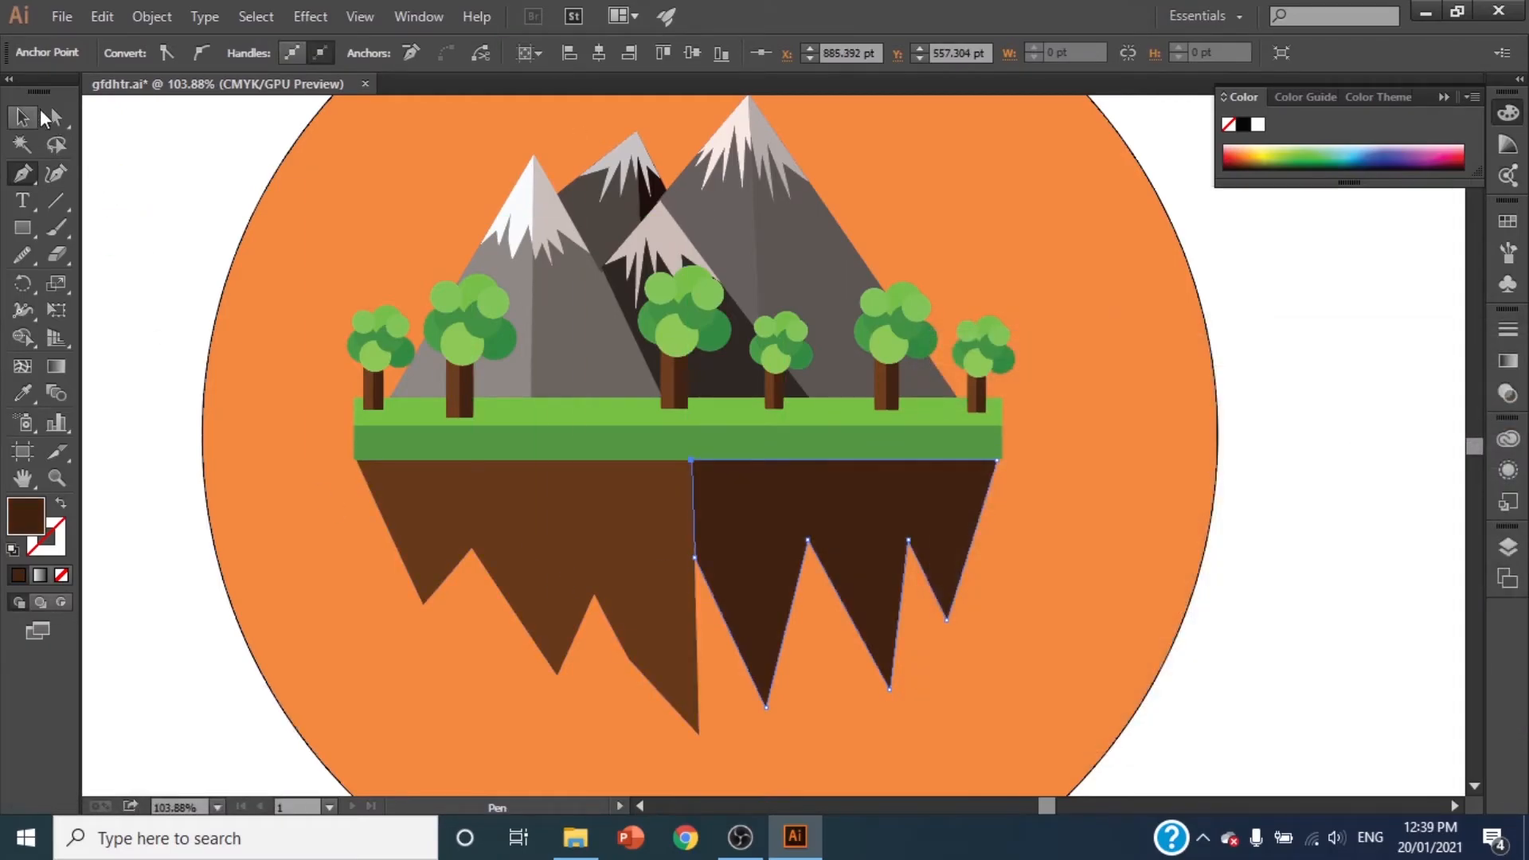
Step: Nudge the anchor point above the lighter rock's lowest tip slightly to the right with Direct Selection
{"action": "left_click", "coordinate": [50, 118]}
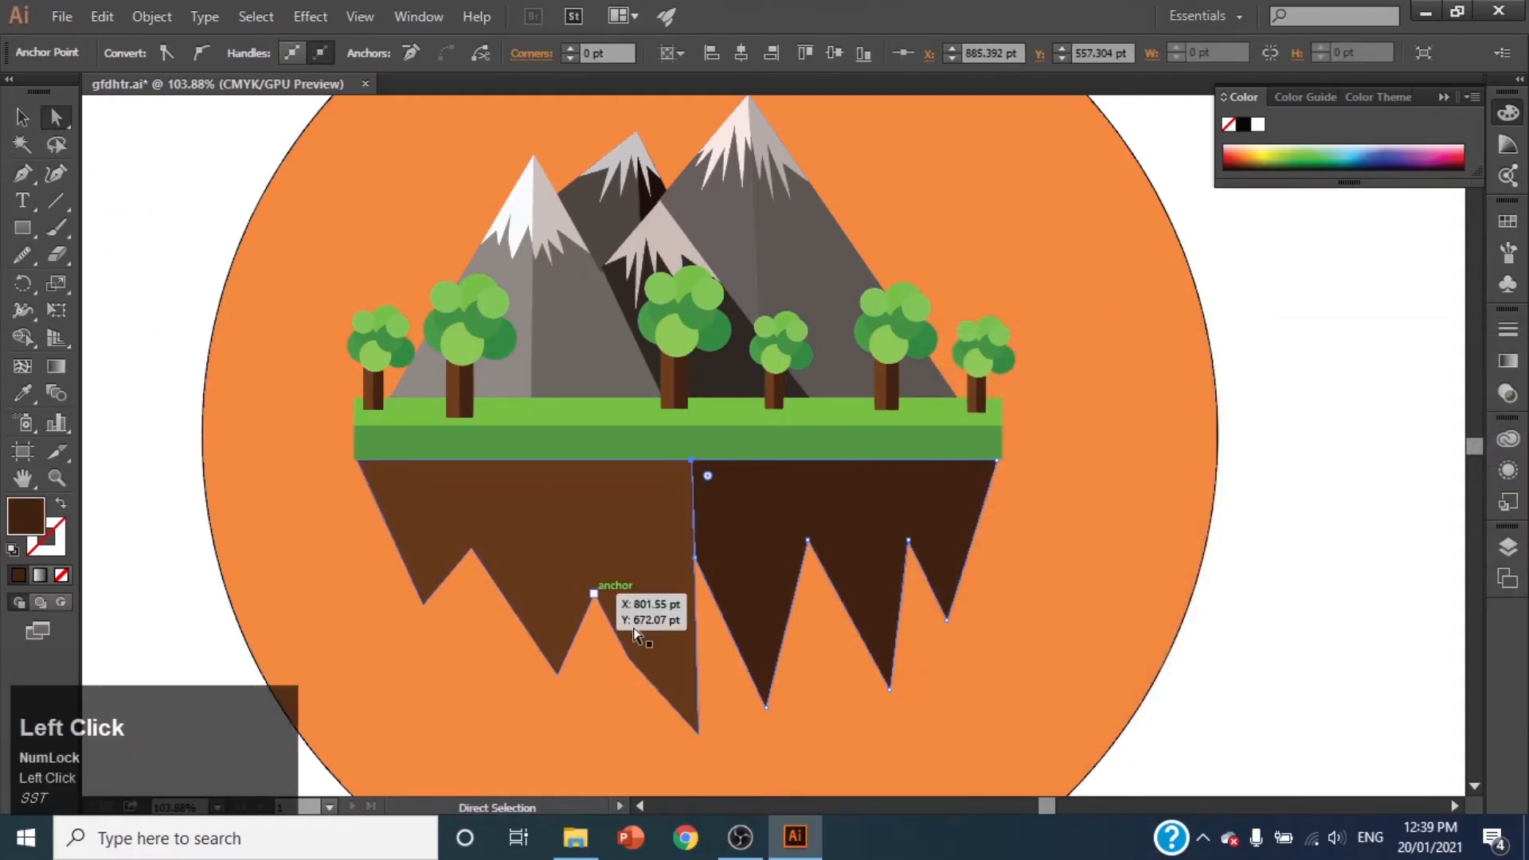
{"action": "left_click", "coordinate": [642, 653]}
{"action": "key", "text": "Right"}
{"action": "key", "text": "Right"}
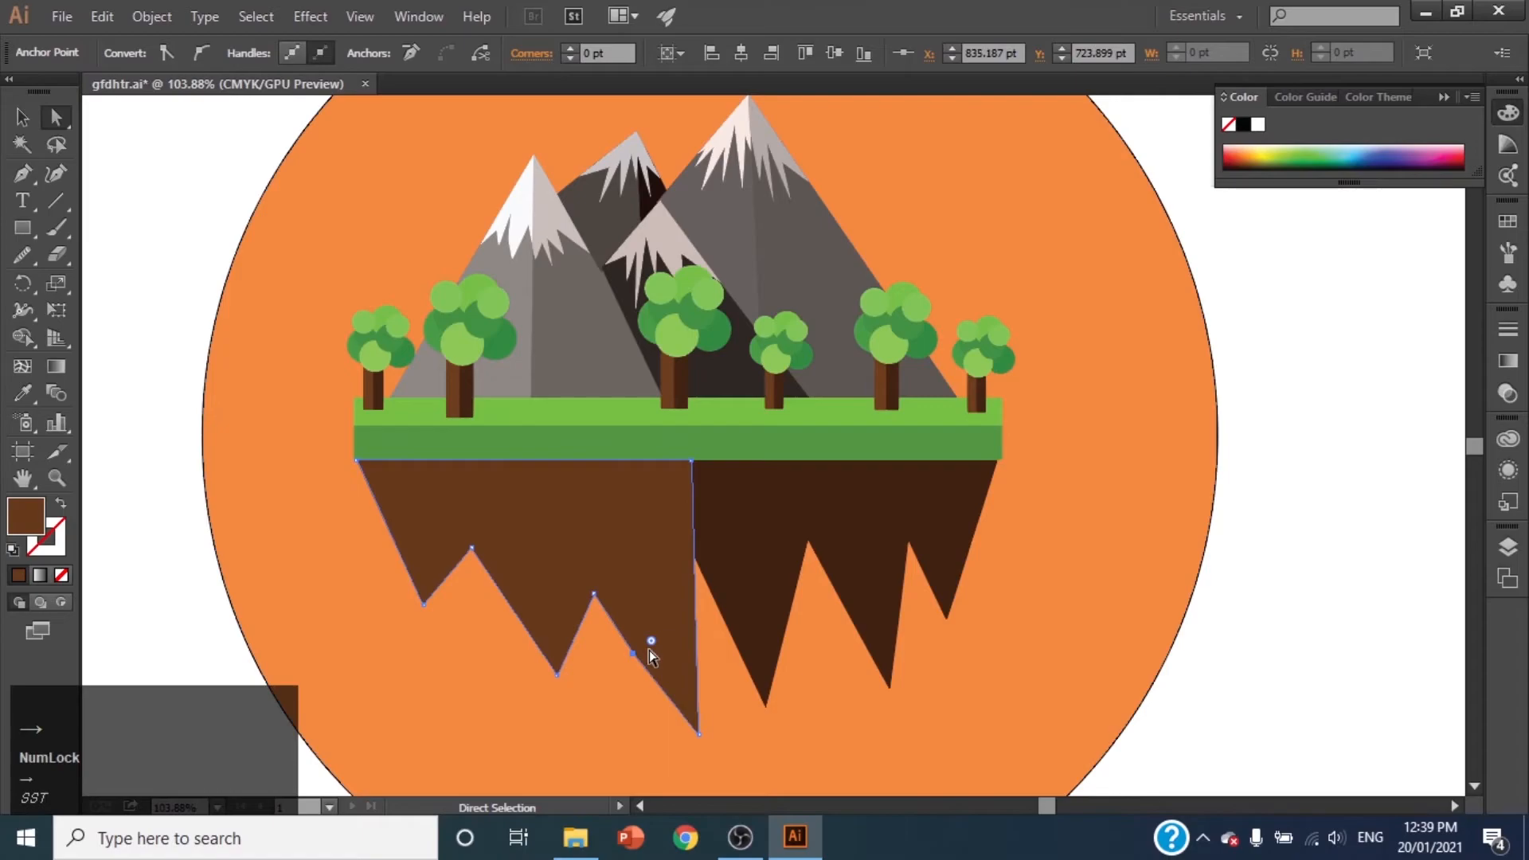
Step: Lower the notch anchor between the two longest spikes of the dark brown rock shape
{"action": "left_click", "coordinate": [809, 543]}
{"action": "key", "text": "Down"}
{"action": "key", "text": "Down"}
{"action": "key", "text": "Down"}
{"action": "key", "text": "Down"}
{"action": "key", "text": "Down"}
{"action": "key", "text": "Down"}
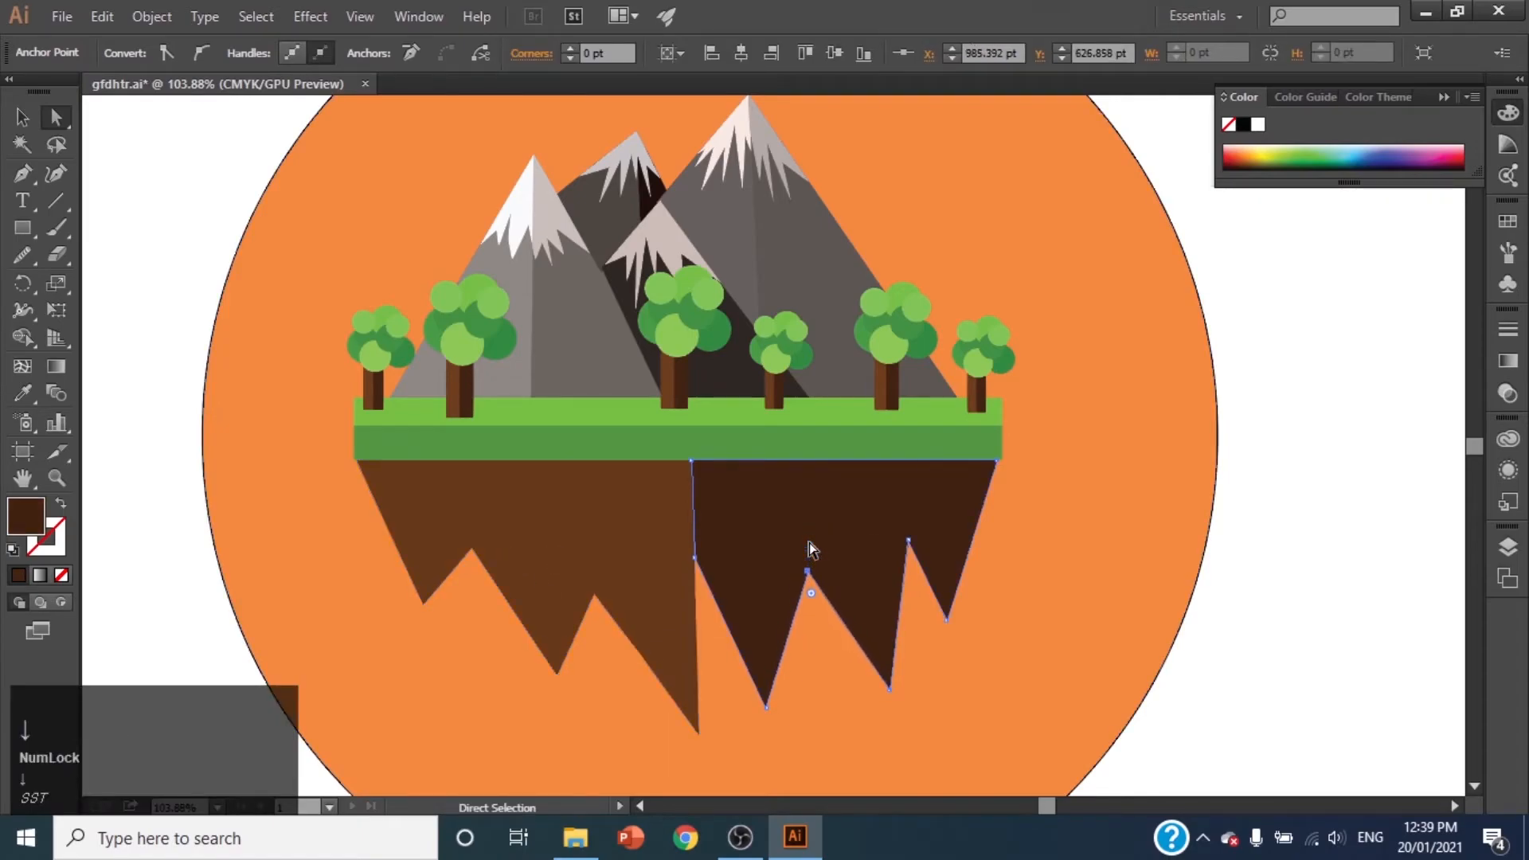
{"action": "key", "text": "Down"}
{"action": "key", "text": "Down"}
Step: Lower the tip anchor of the dark rock's spike nearest the centre to make that spike longer
{"action": "left_click", "coordinate": [767, 707]}
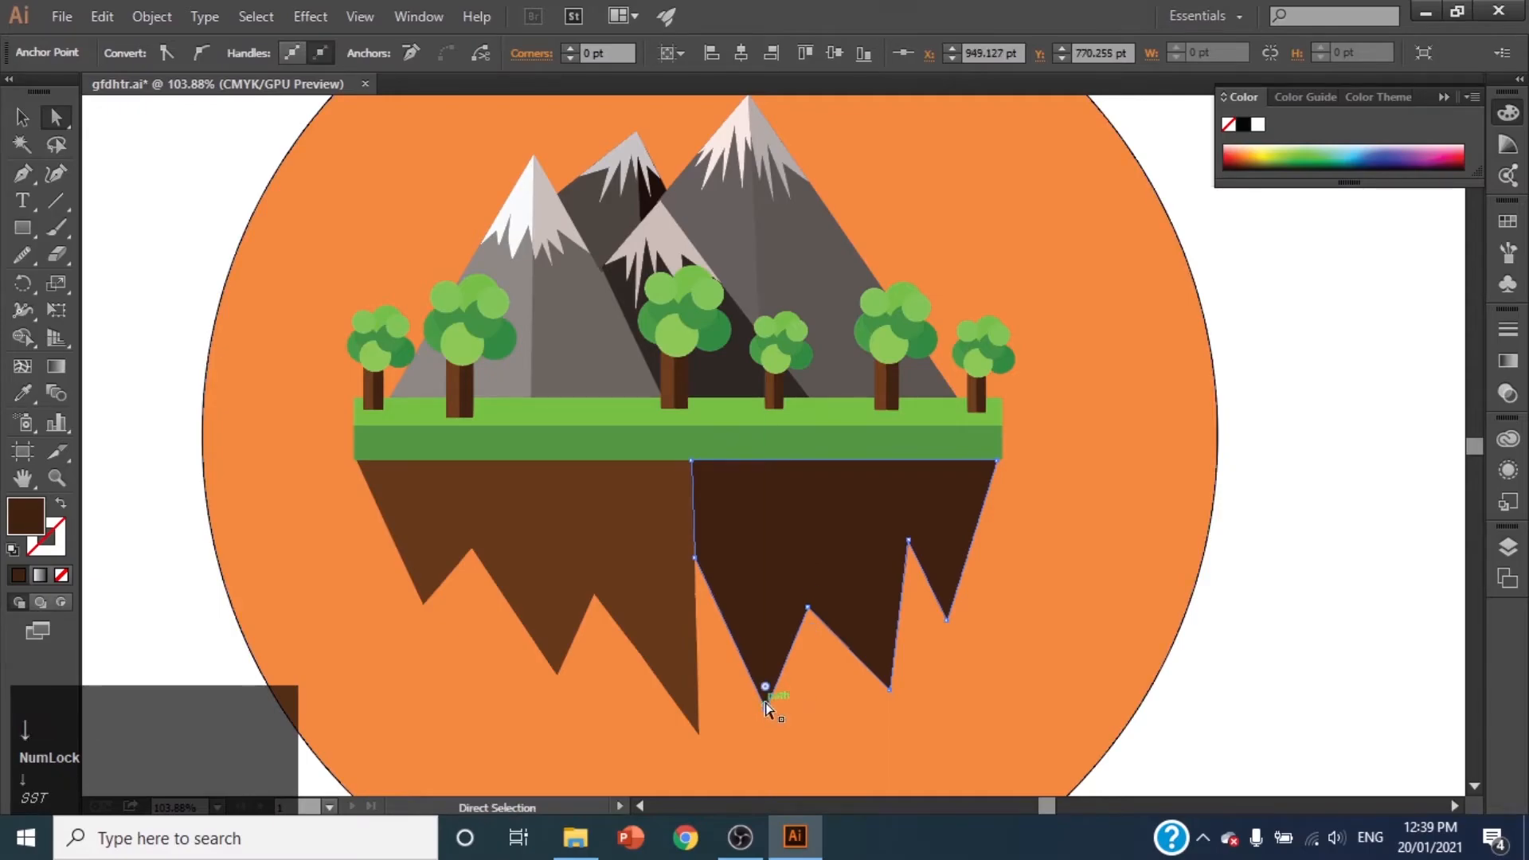
{"action": "key", "text": "Down"}
{"action": "key", "text": "Down"}
{"action": "key", "text": "Down"}
{"action": "key", "text": "Down"}
{"action": "key", "text": "Down"}
{"action": "key", "text": "Down"}
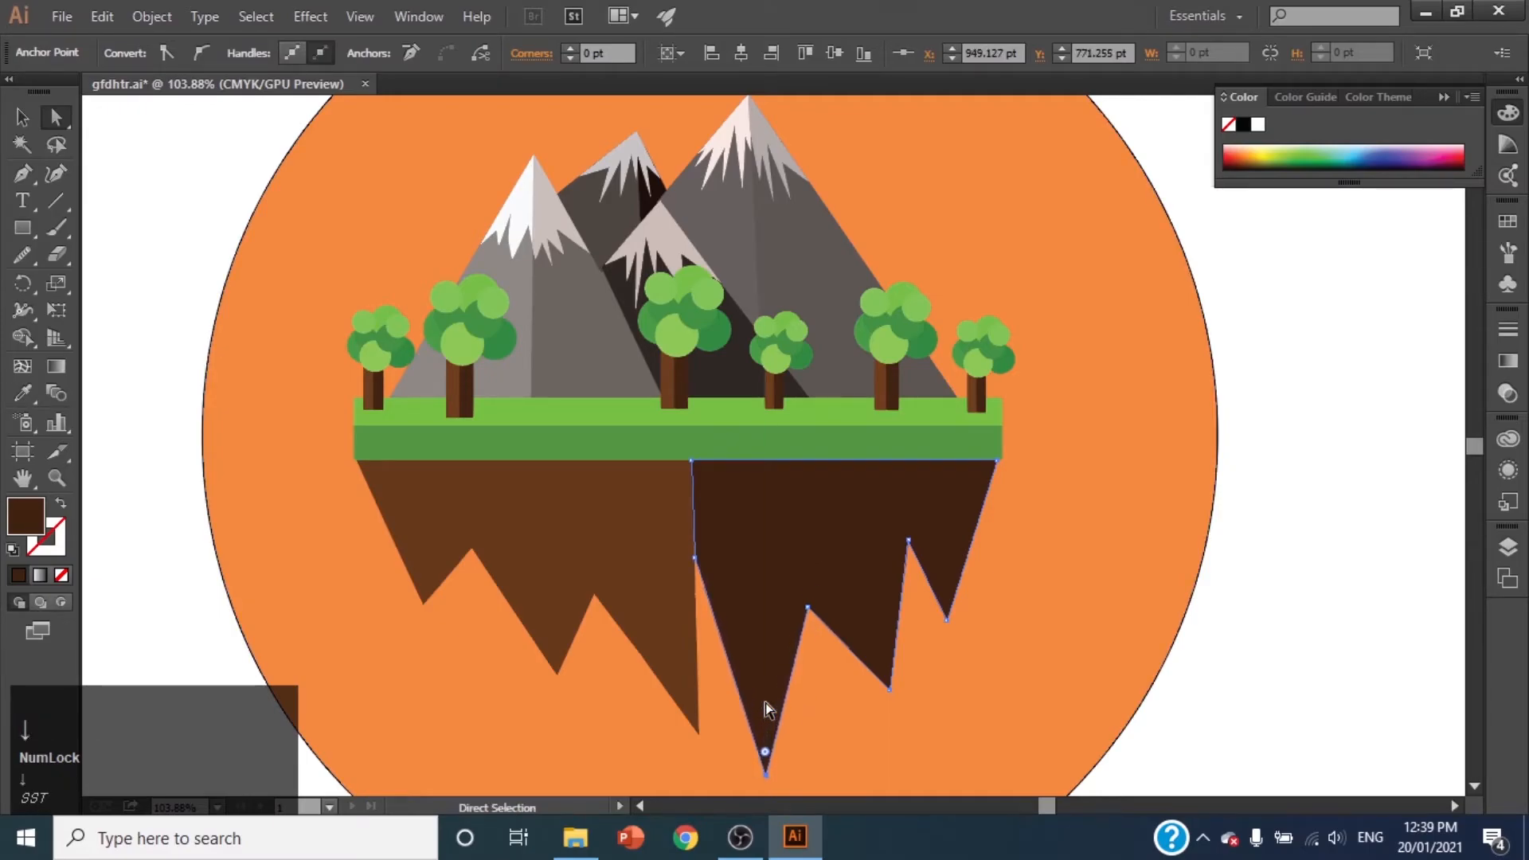
Step: Lower the lighter rock's central tip slightly and move the notch beside it up and to the right
{"action": "left_click", "coordinate": [698, 732]}
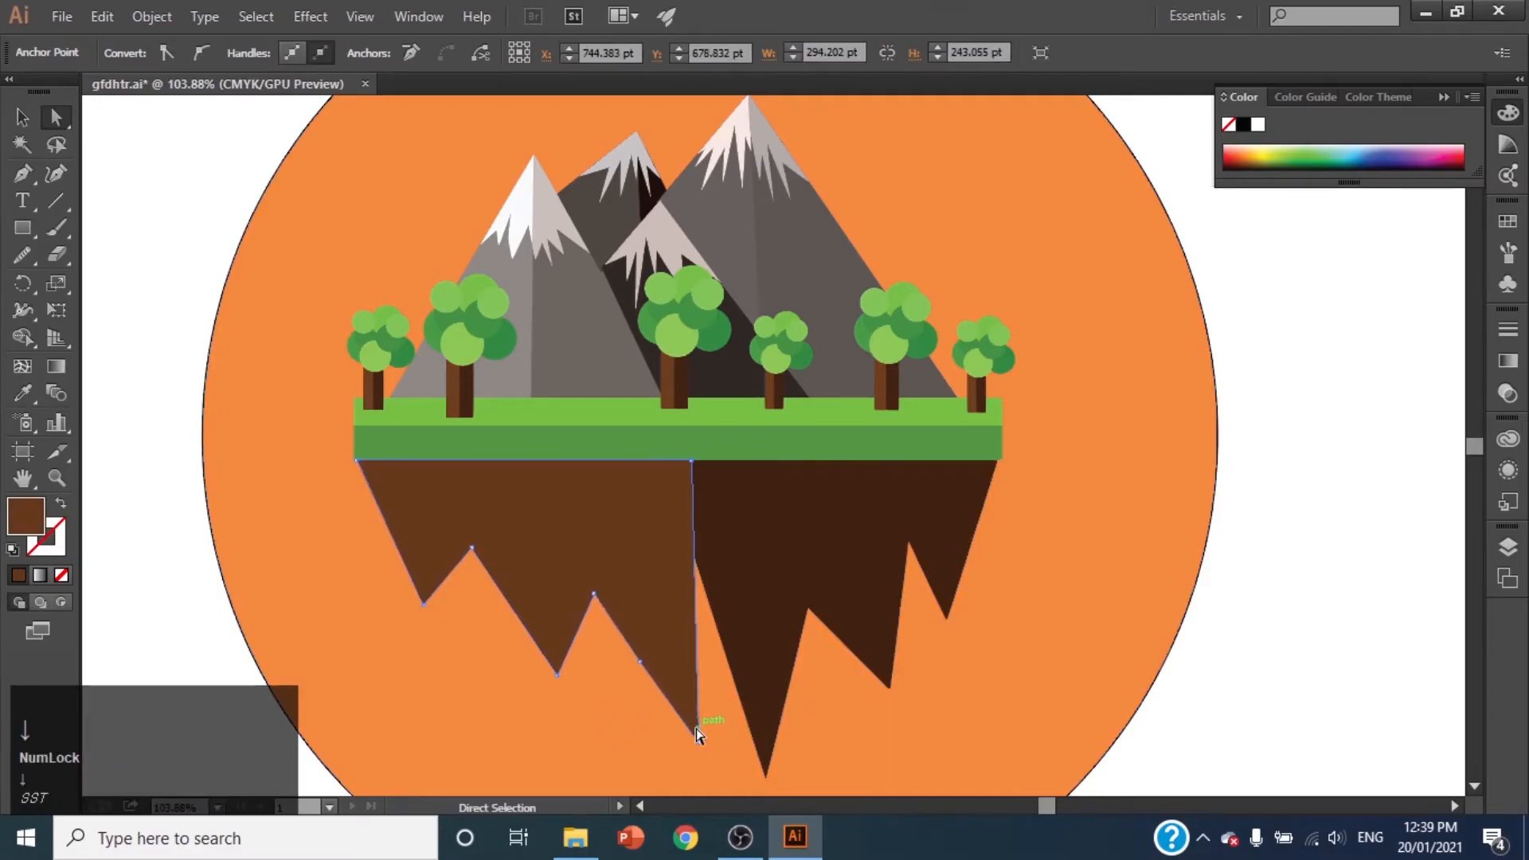
{"action": "left_click", "coordinate": [595, 595]}
{"action": "key", "text": "Up"}
{"action": "key", "text": "Up"}
{"action": "key", "text": "Up"}
{"action": "key", "text": "Up"}
{"action": "key", "text": "Up"}
{"action": "key", "text": "Up"}
{"action": "key", "text": "Up"}
{"action": "key", "text": "Up"}
{"action": "key", "text": "Up"}
{"action": "key", "text": "Up"}
{"action": "key", "text": "Up"}
{"action": "key", "text": "Up"}
{"action": "key", "text": "Up"}
{"action": "key", "text": "Up"}
{"action": "key", "text": "Right"}
{"action": "key", "text": "Right"}
{"action": "key", "text": "Right"}
{"action": "key", "text": "Right"}
{"action": "key", "text": "Right"}
{"action": "key", "text": "Right"}
{"action": "key", "text": "Right"}
{"action": "key", "text": "Right"}
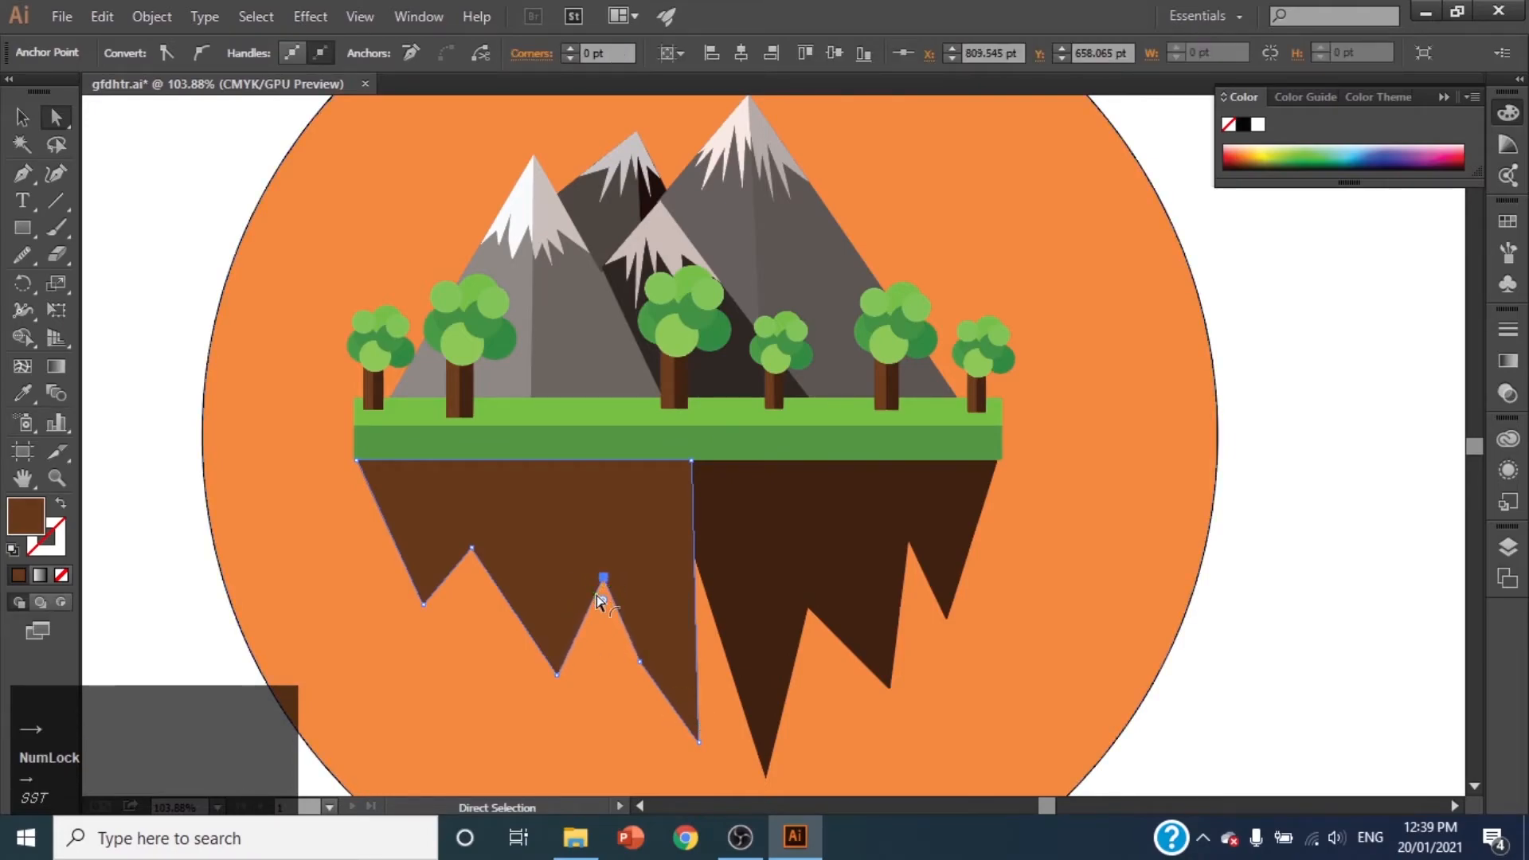
Step: Nudge the lighter rock's middle tip and the anchor on its central spike slightly to the right
{"action": "left_click", "coordinate": [559, 672]}
{"action": "key", "text": "Down"}
{"action": "left_click", "coordinate": [658, 663]}
{"action": "left_click", "coordinate": [817, 524]}
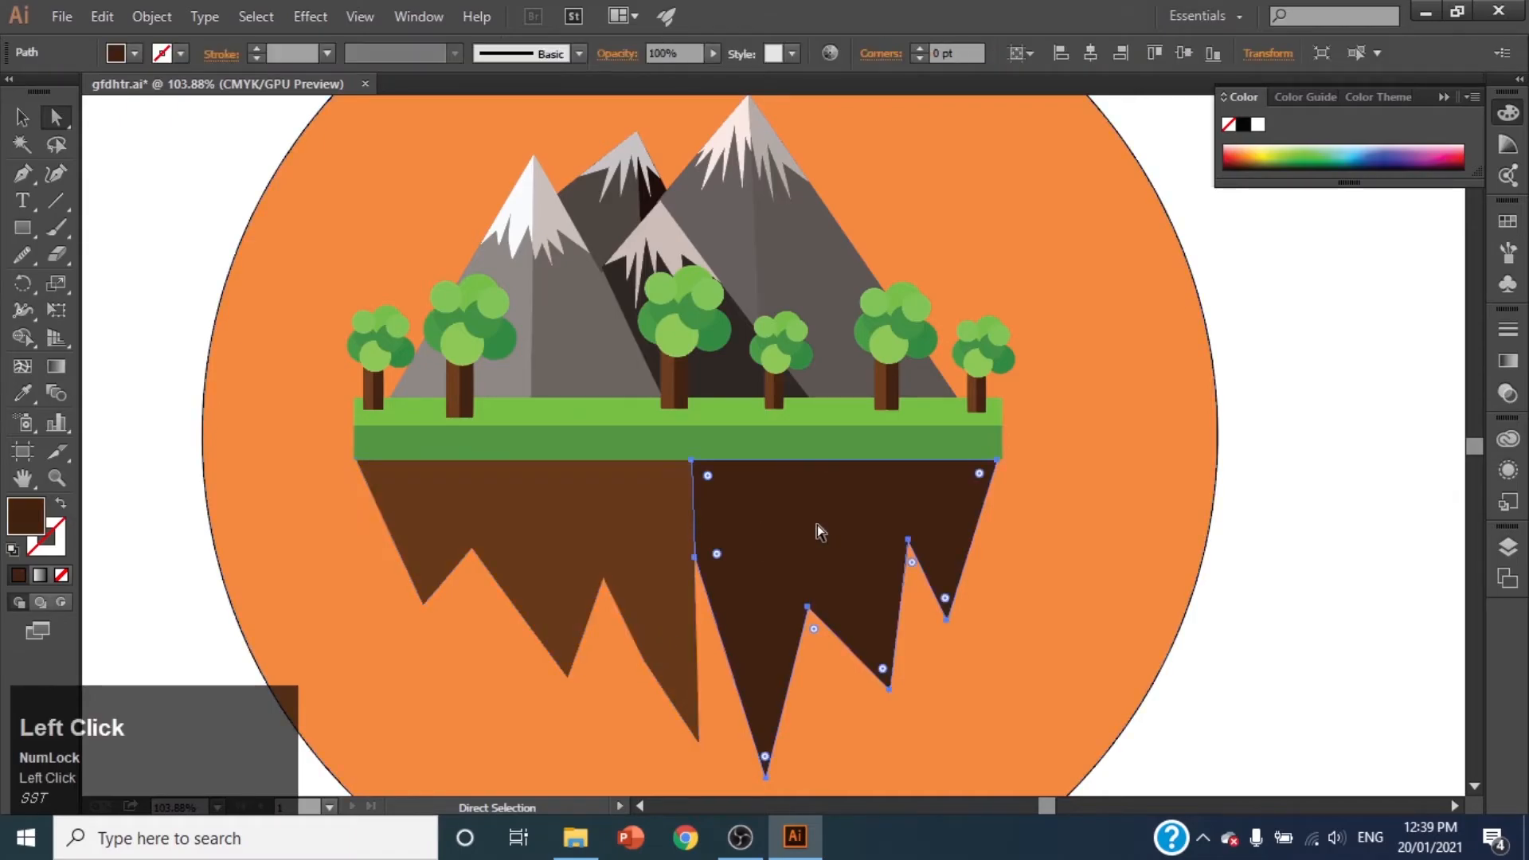
Step: Draw a small grey circle without a stroke on the orange background above the leftmost mountain
{"action": "left_click", "coordinate": [56, 478]}
{"action": "left_click_drag", "start_coordinate": [737, 660], "coordinate": [566, 556]}
{"action": "left_click", "coordinate": [22, 117]}
{"action": "left_click", "coordinate": [175, 251]}
{"action": "left_click_drag", "start_coordinate": [480, 245], "coordinate": [892, 389]}
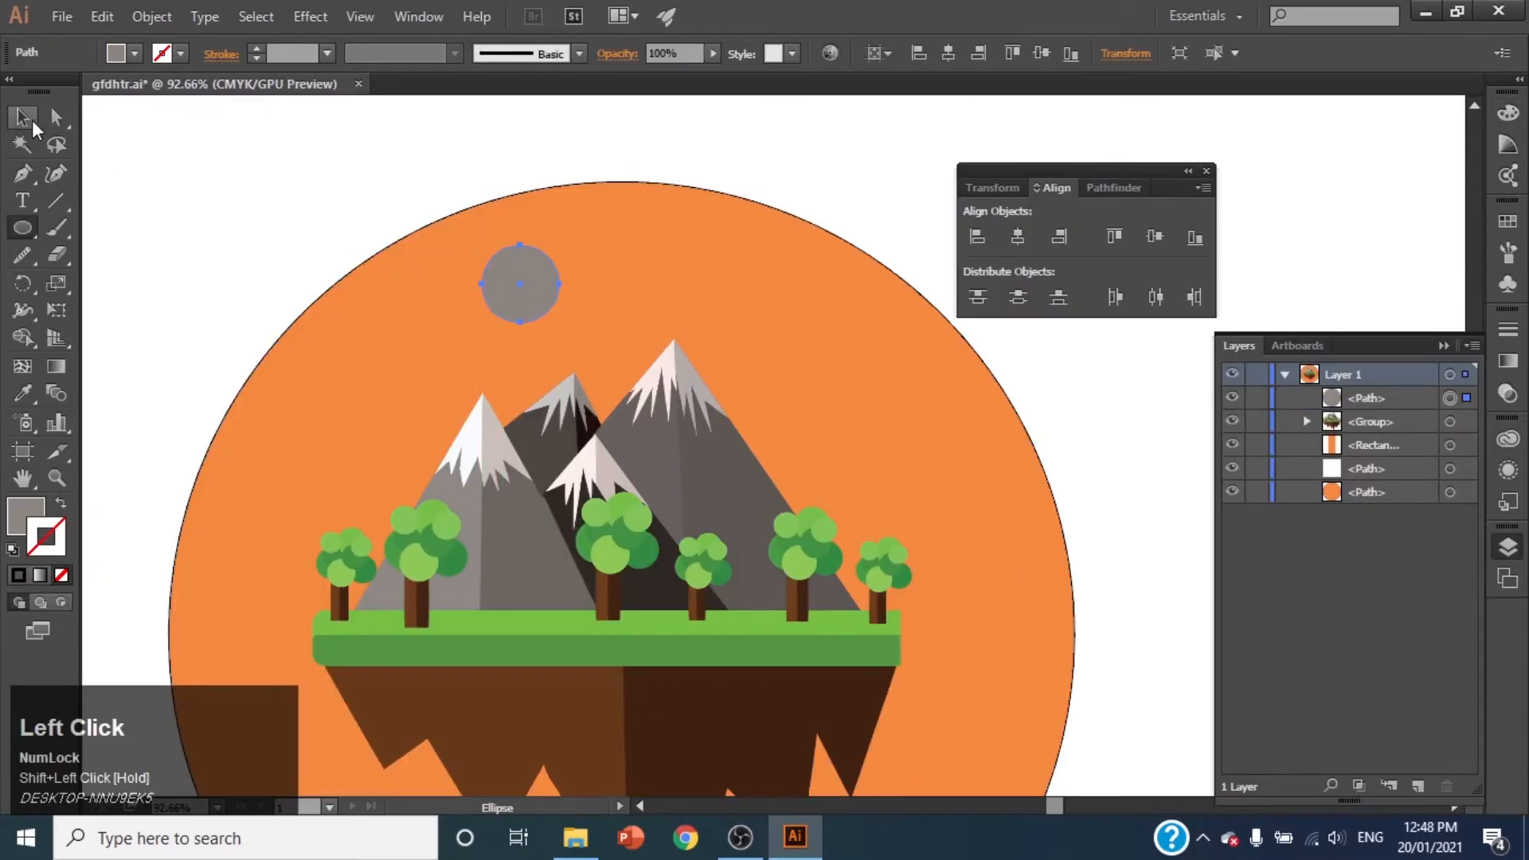
Step: Duplicate the grey circle four times around the upper and right parts of the orange background
{"action": "left_click", "coordinate": [25, 121]}
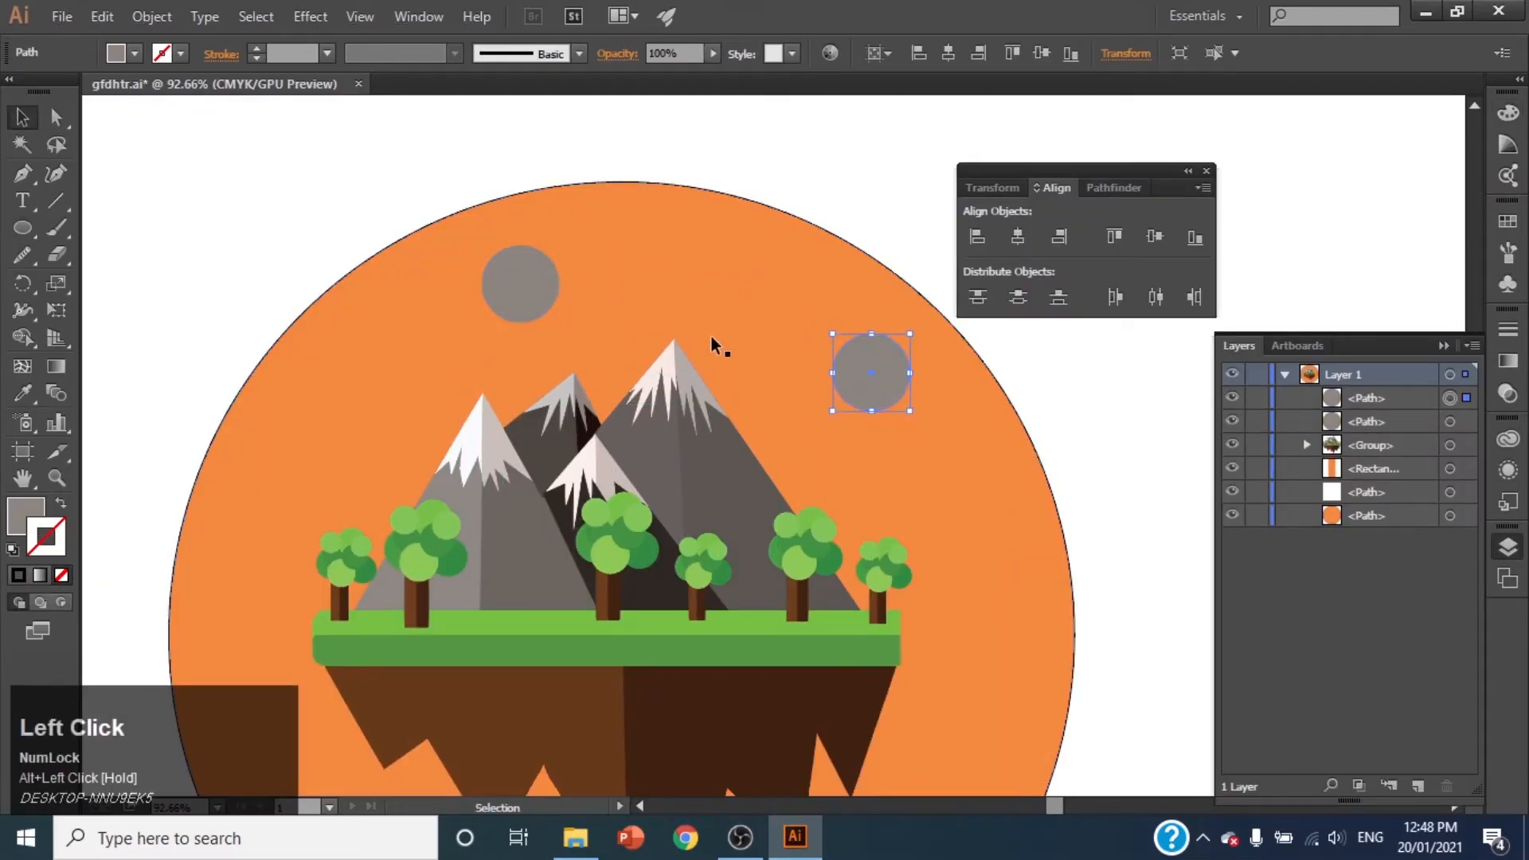
{"action": "left_click_drag", "start_coordinate": [526, 288], "coordinate": [1033, 629]}
{"action": "left_click", "coordinate": [56, 478]}
{"action": "left_click_drag", "start_coordinate": [836, 622], "coordinate": [736, 561]}
{"action": "left_click", "coordinate": [22, 479]}
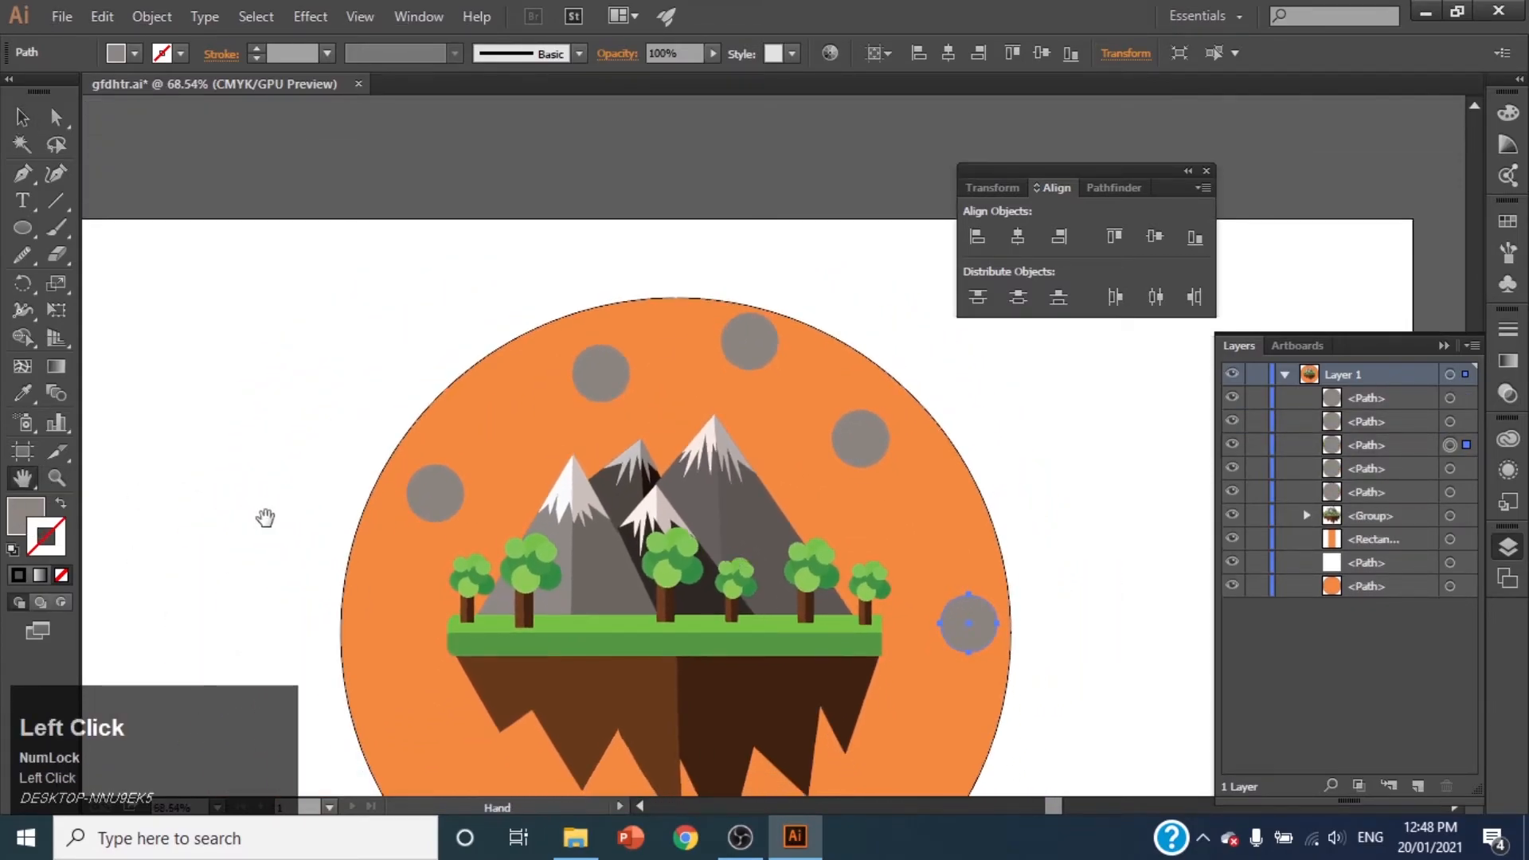
{"action": "left_click_drag", "start_coordinate": [435, 586], "coordinate": [403, 400]}
{"action": "left_click", "coordinate": [23, 118]}
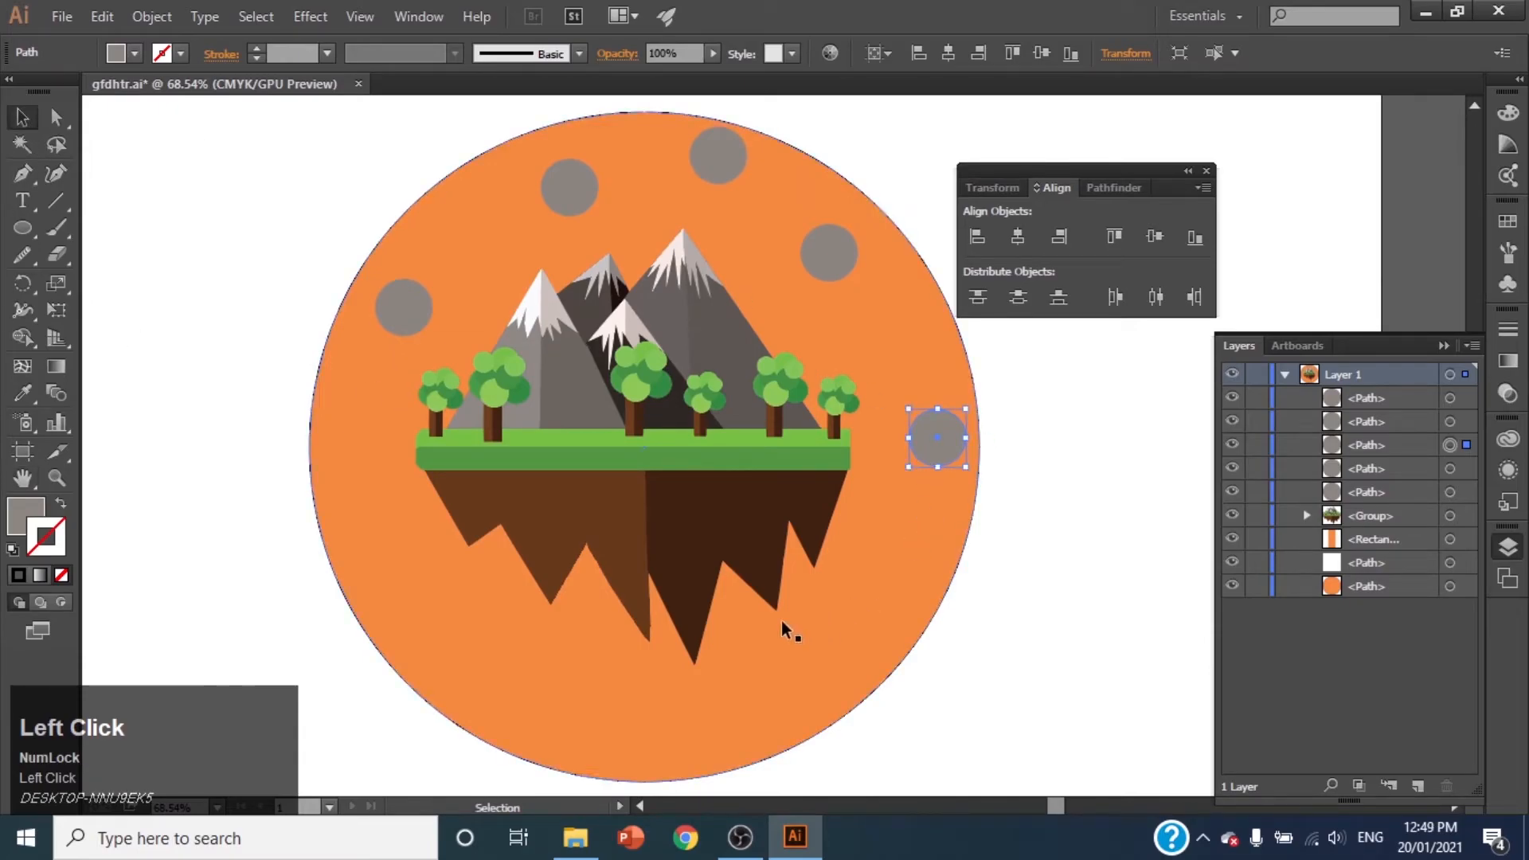
Step: Draw three smaller grey circles on the right side, one below the rock and two between the larger circles
{"action": "left_click", "coordinate": [22, 228]}
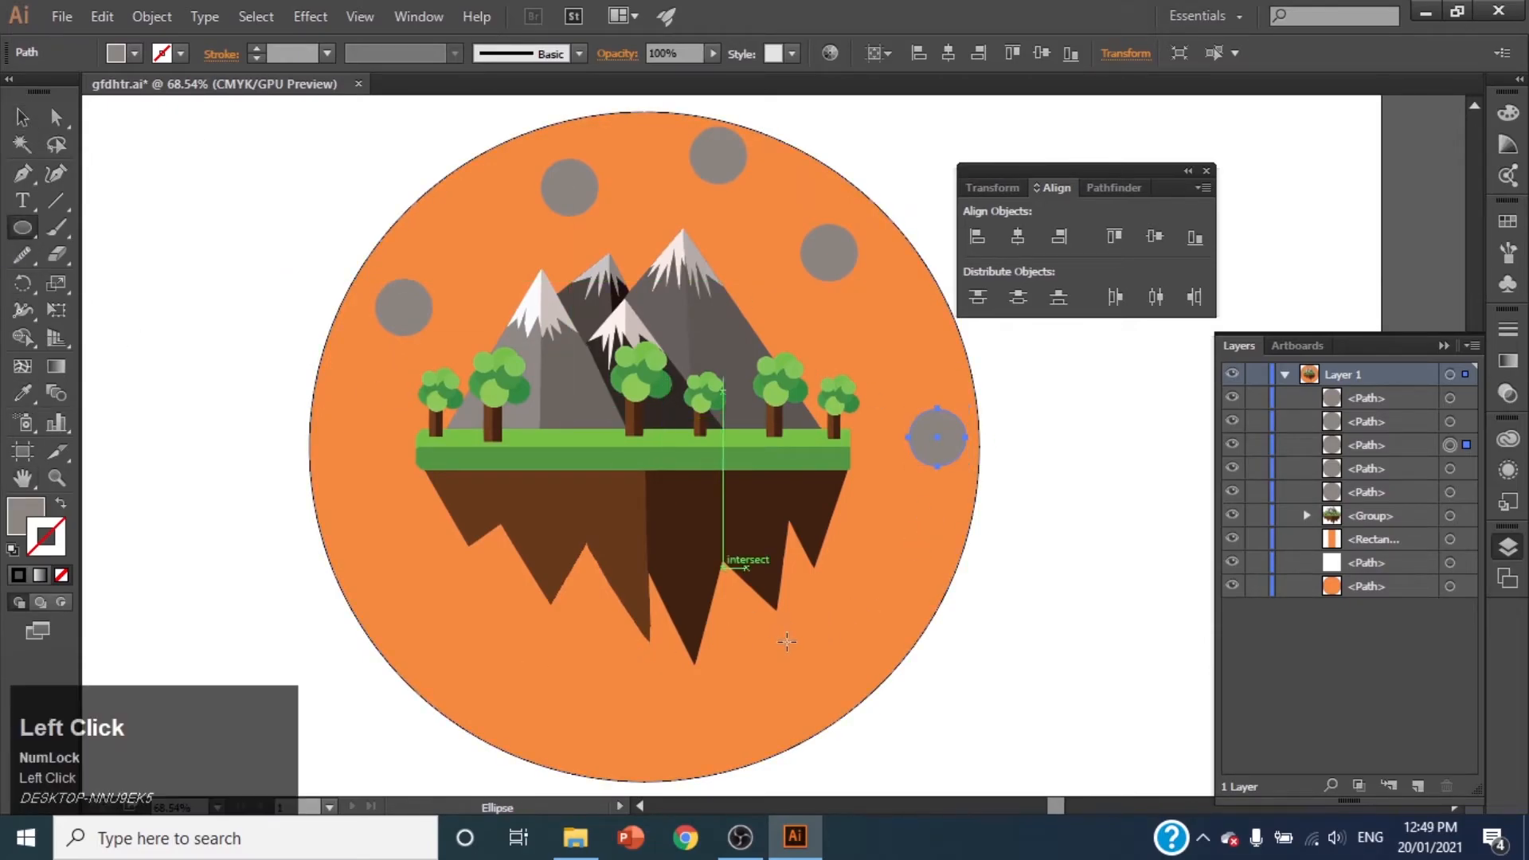
{"action": "left_click_drag", "start_coordinate": [767, 642], "coordinate": [810, 685]}
{"action": "left_click_drag", "start_coordinate": [795, 198], "coordinate": [795, 198]}
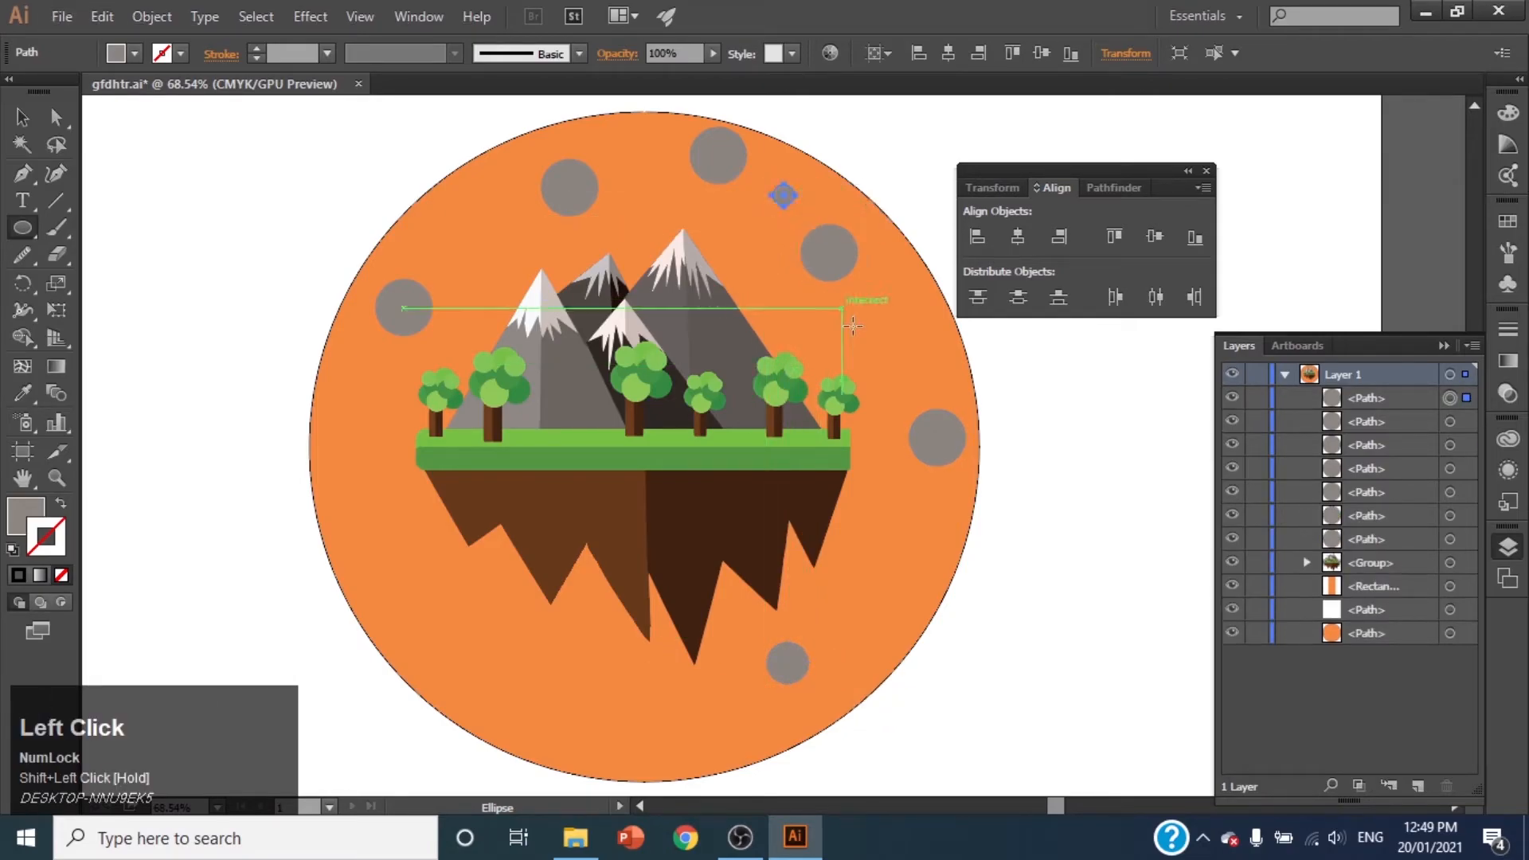
{"action": "left_click_drag", "start_coordinate": [892, 353], "coordinate": [912, 372]}
Step: Draw five more grey circles of varied sizes across the upper background, including one beside the tallest mountain's right slope
{"action": "left_click_drag", "start_coordinate": [459, 214], "coordinate": [512, 267]}
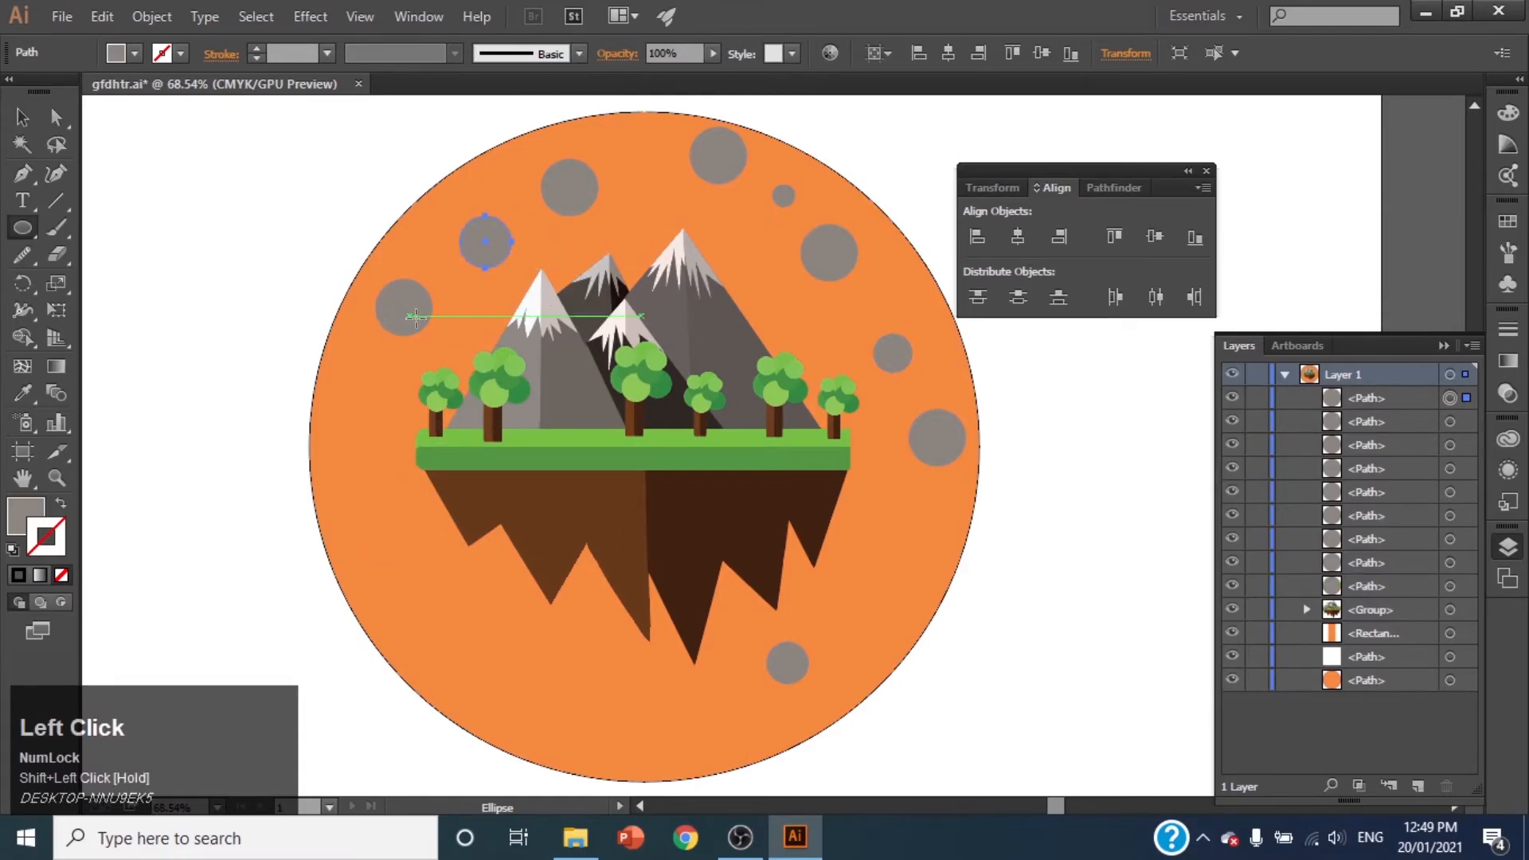
{"action": "left_click_drag", "start_coordinate": [415, 237], "coordinate": [432, 254]}
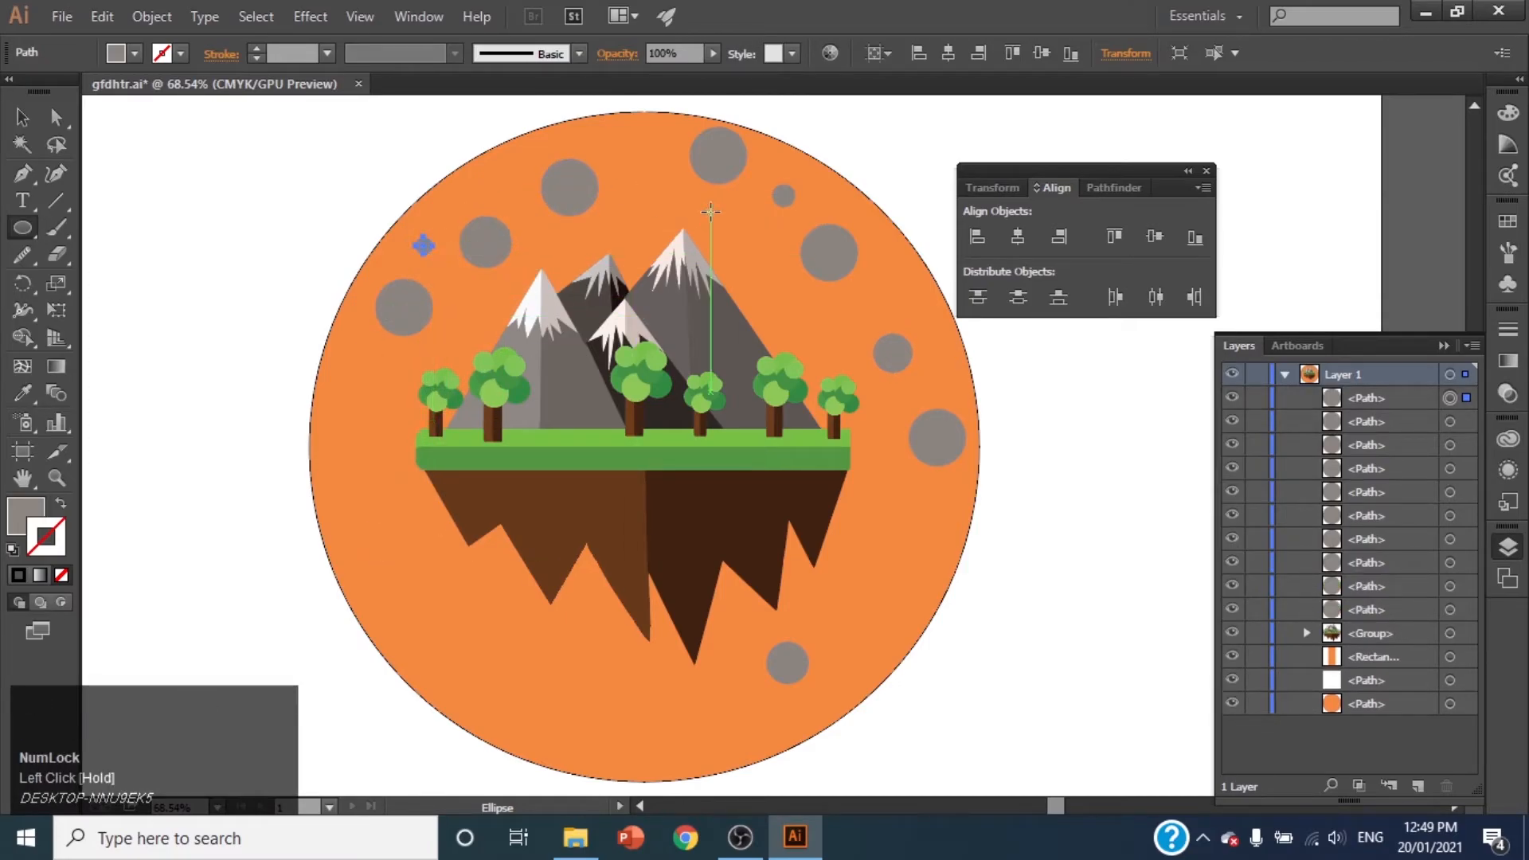
{"action": "left_click_drag", "start_coordinate": [622, 130], "coordinate": [648, 153]}
{"action": "left_click_drag", "start_coordinate": [486, 167], "coordinate": [521, 192]}
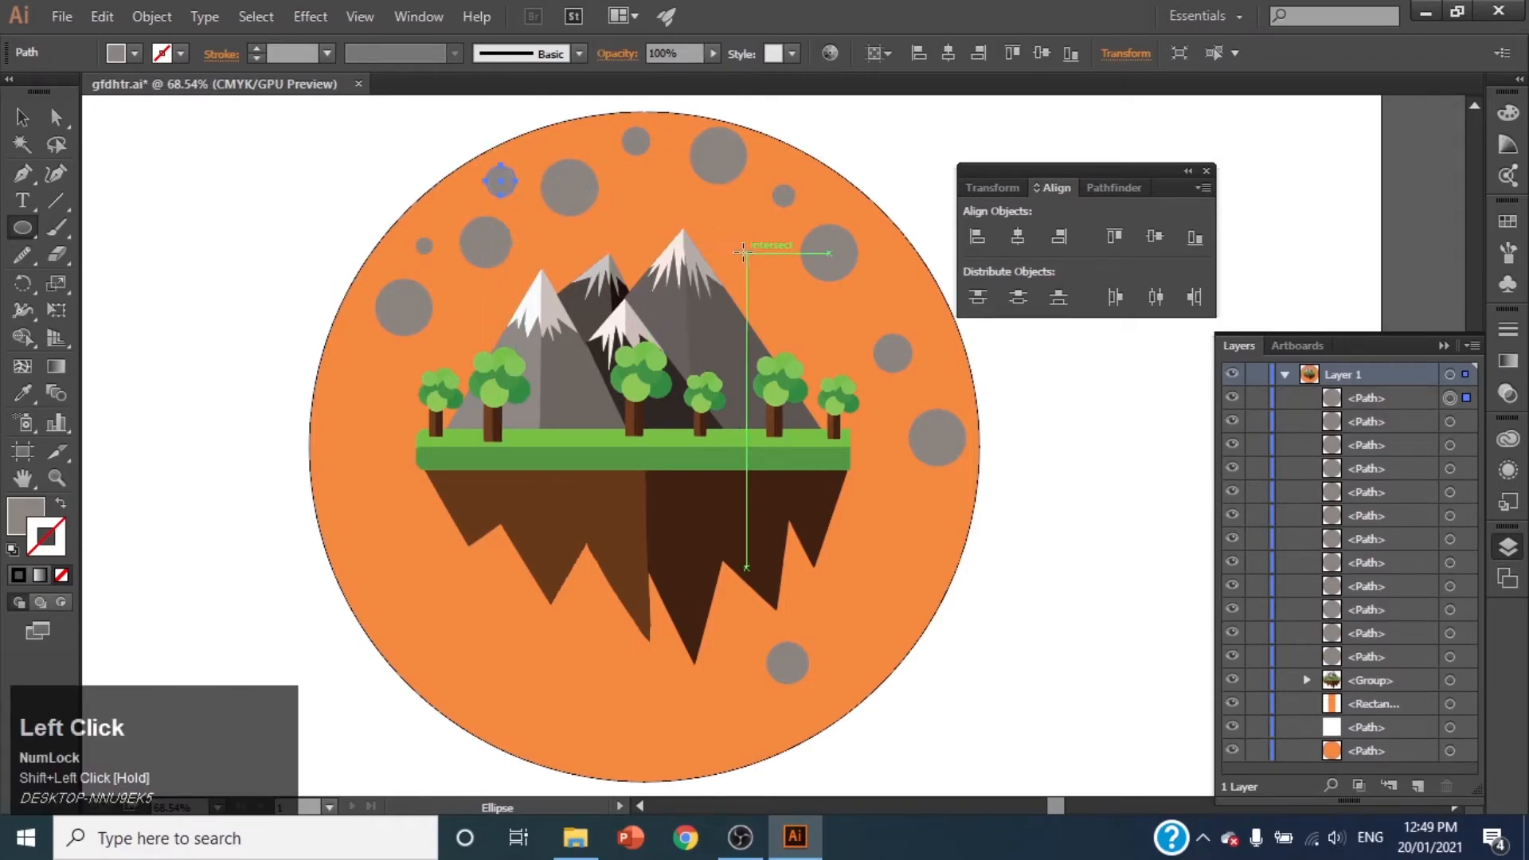
{"action": "left_click_drag", "start_coordinate": [728, 249], "coordinate": [759, 282]}
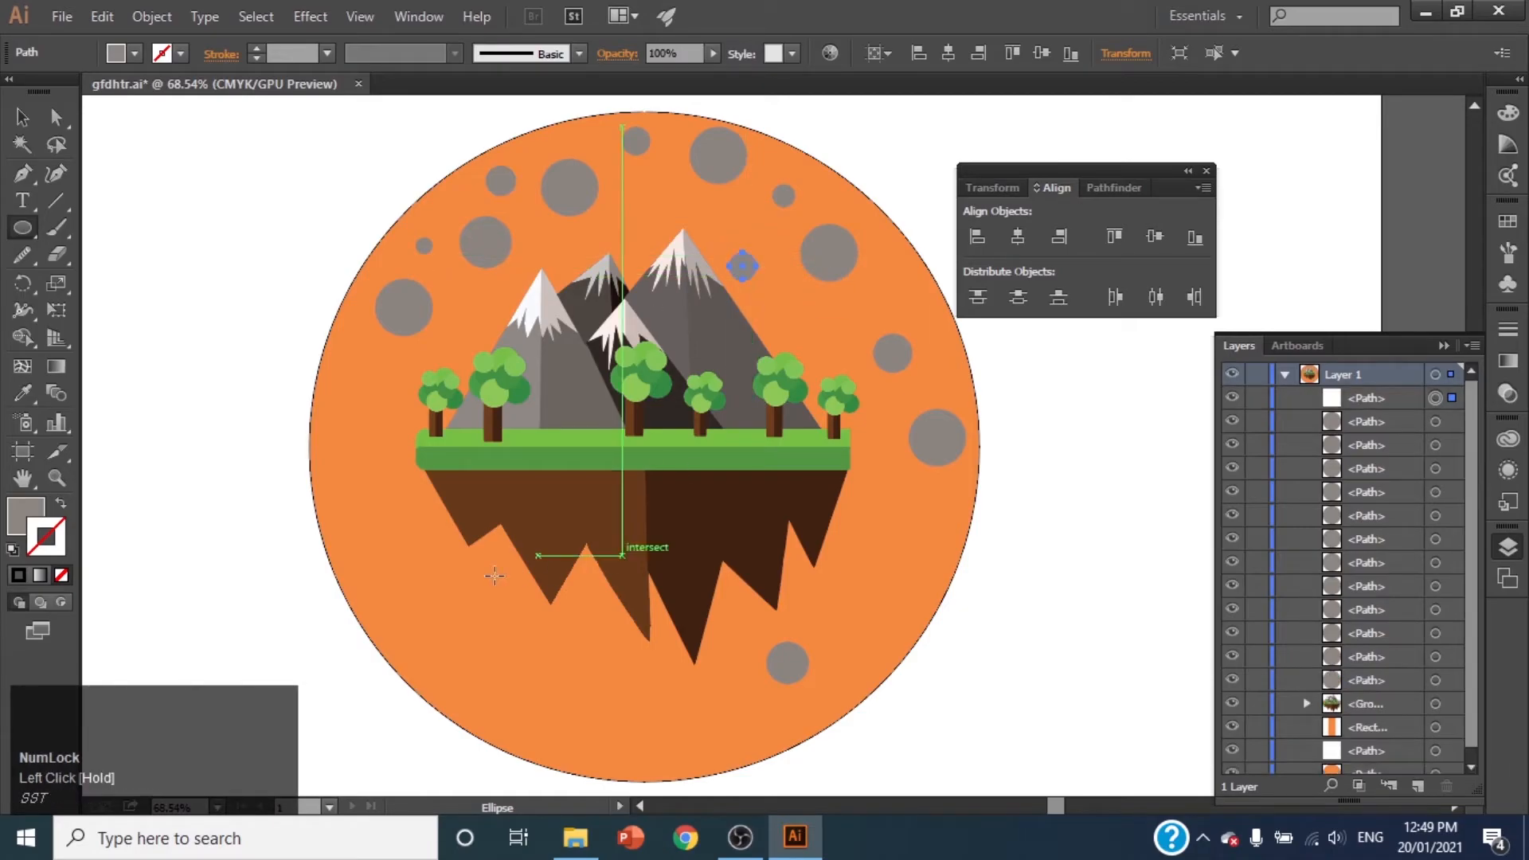
Step: Scatter more grey circles of varied sizes around the left edge and lower part of the orange background
{"action": "left_click_drag", "start_coordinate": [385, 547], "coordinate": [437, 584]}
{"action": "mouse_move", "coordinate": [433, 585]}
{"action": "left_mouse_down"}
{"action": "mouse_move", "coordinate": [367, 446]}
{"action": "mouse_move", "coordinate": [445, 491]}
{"action": "left_mouse_up"}
{"action": "key", "text": "ctrl+z"}
{"action": "left_click_drag", "start_coordinate": [352, 417], "coordinate": [380, 445]}
{"action": "mouse_move", "coordinate": [500, 648]}
{"action": "left_mouse_down"}
{"action": "mouse_move", "coordinate": [597, 736]}
{"action": "mouse_move", "coordinate": [579, 727]}
{"action": "mouse_move", "coordinate": [682, 718]}
{"action": "left_mouse_up"}
{"action": "left_click_drag", "start_coordinate": [862, 551], "coordinate": [889, 576]}
{"action": "mouse_move", "coordinate": [723, 712]}
{"action": "left_mouse_down"}
{"action": "mouse_move", "coordinate": [772, 711]}
{"action": "mouse_move", "coordinate": [771, 761]}
{"action": "left_mouse_up"}
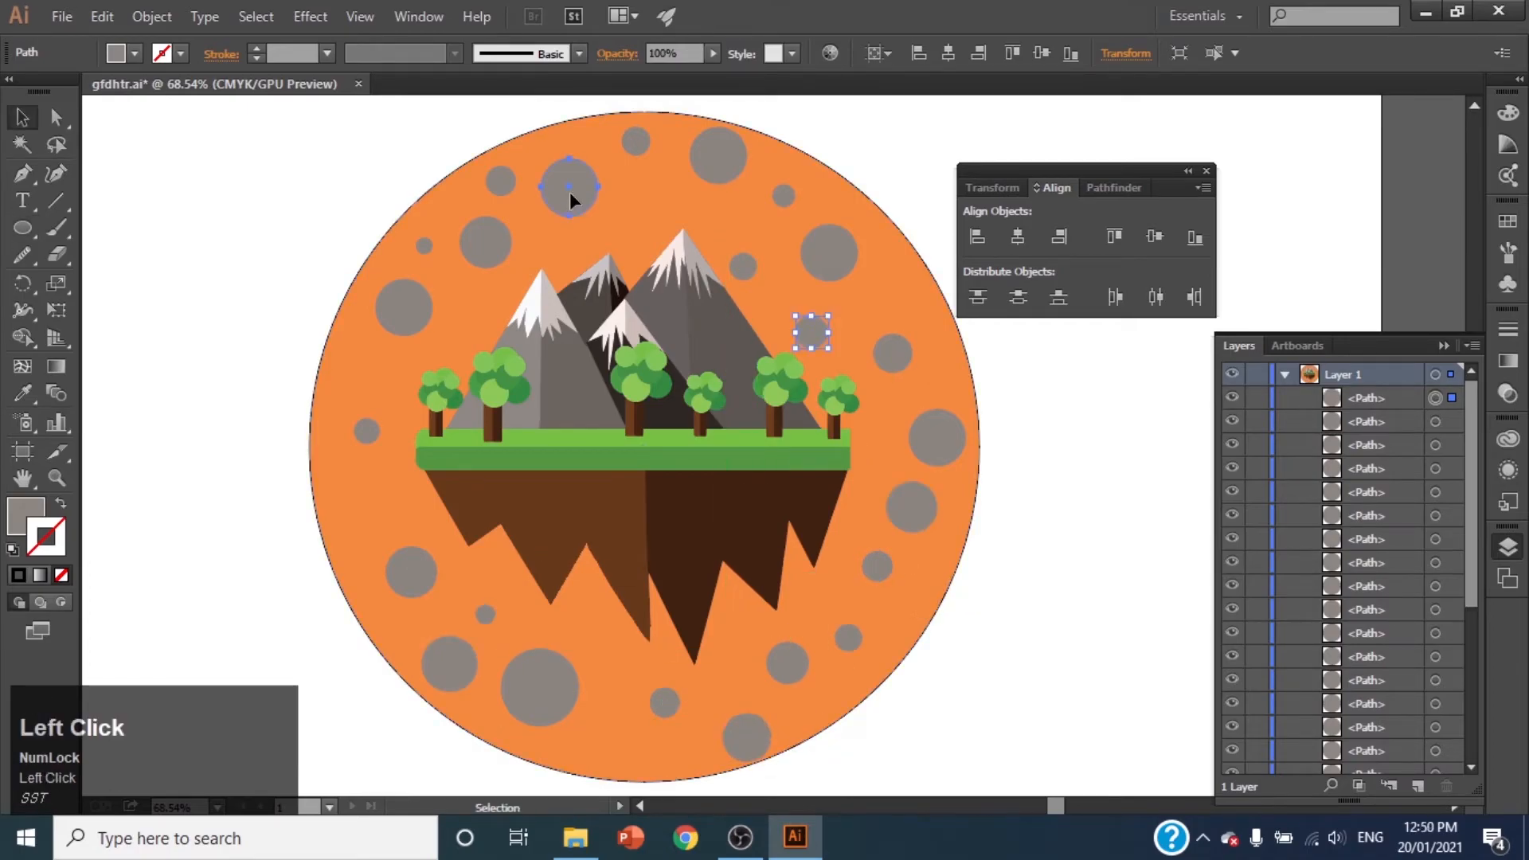
Step: Select every object sharing the grey circles' fill color and recolor them dark orange (BF5E28)
{"action": "left_click", "coordinate": [570, 192]}
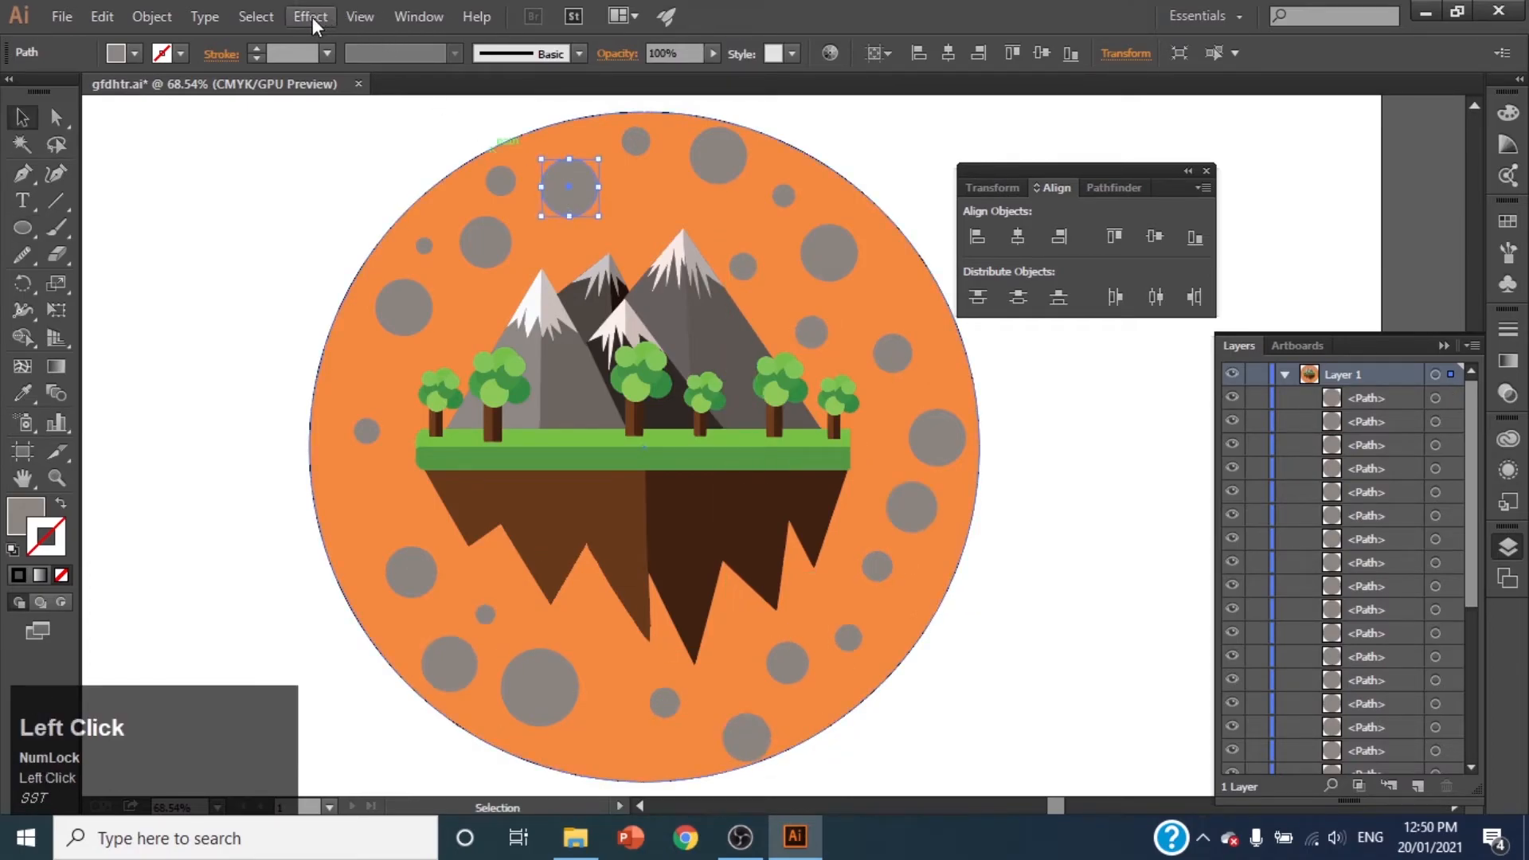
{"action": "left_click", "coordinate": [251, 16]}
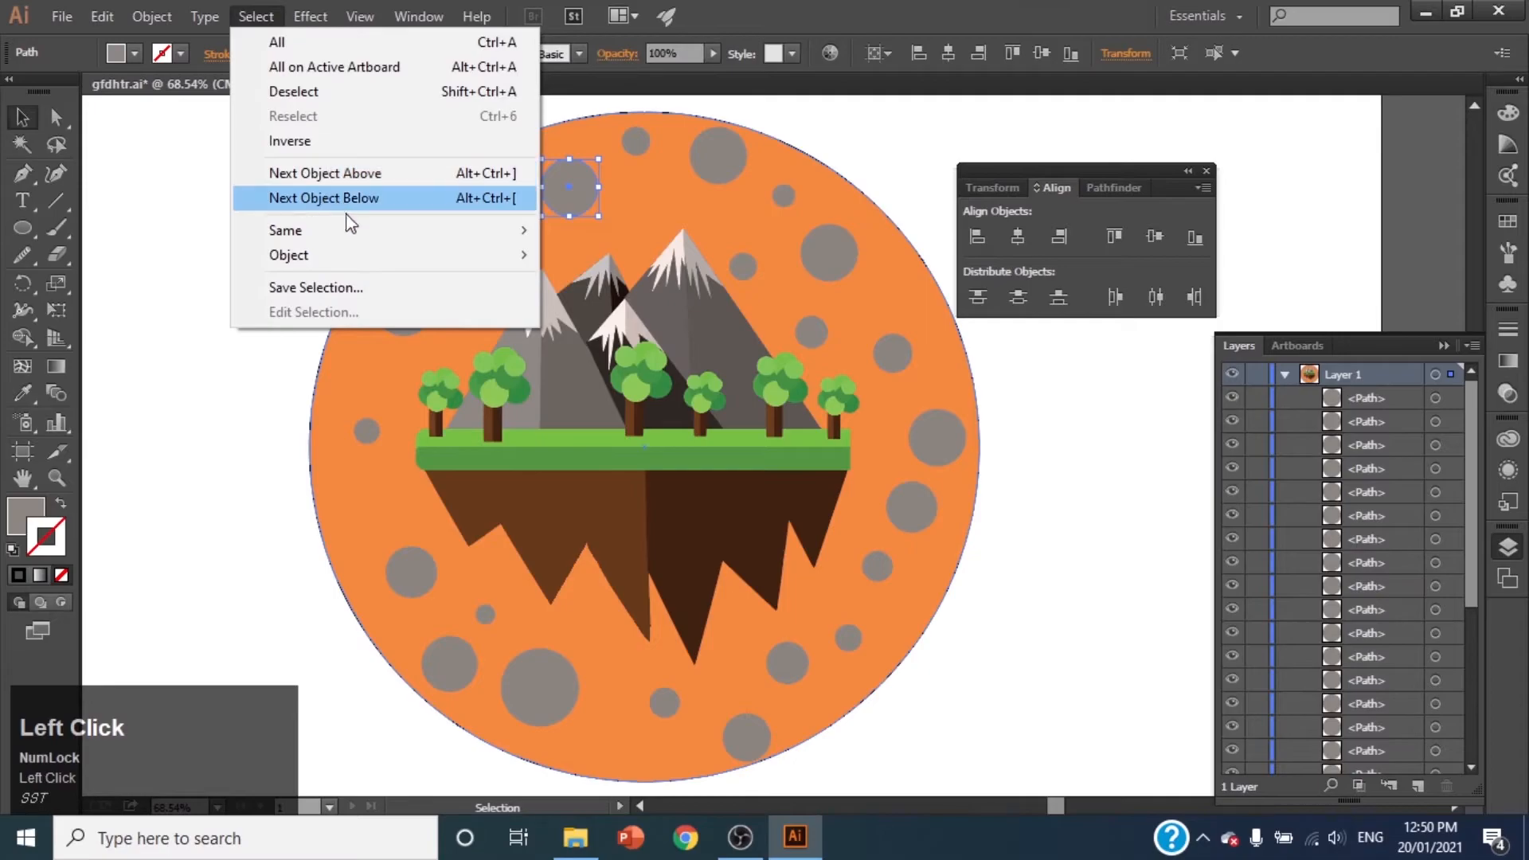
{"action": "mouse_move", "coordinate": [365, 239]}
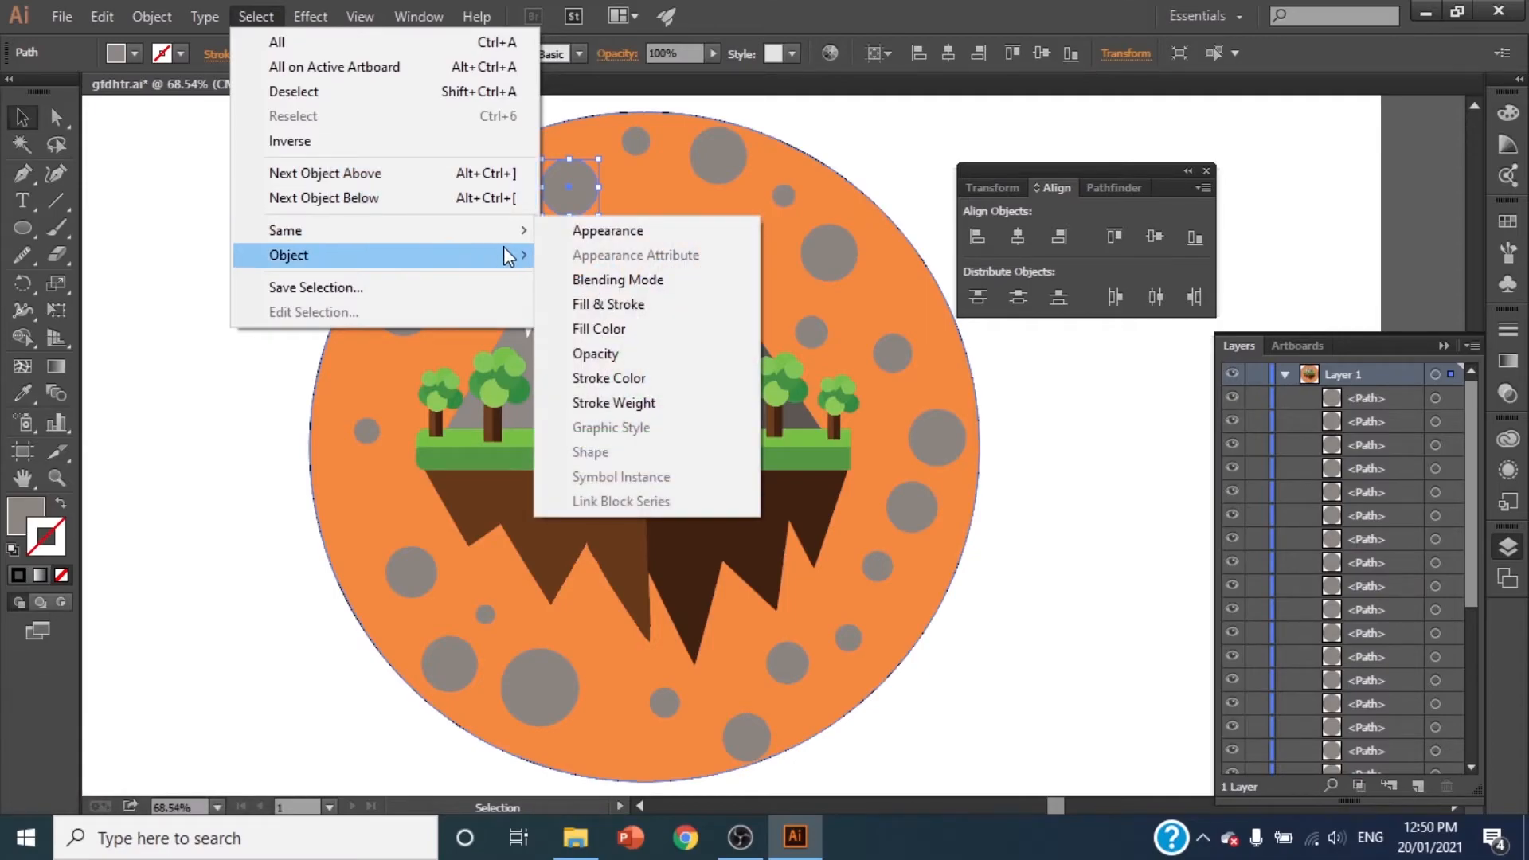
{"action": "left_click", "coordinate": [614, 327]}
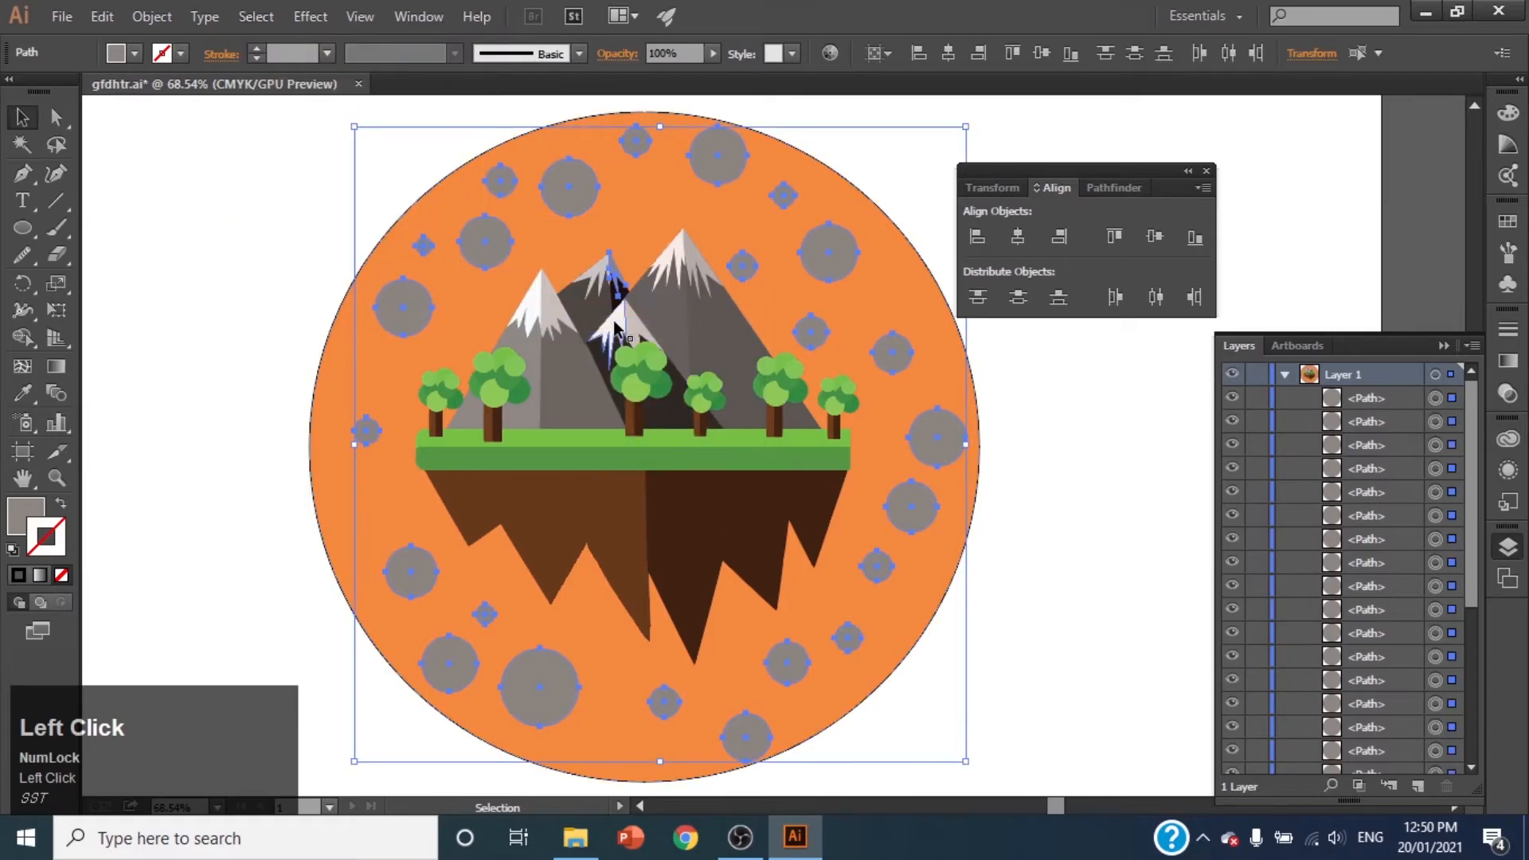
{"action": "double_click", "coordinate": [27, 525]}
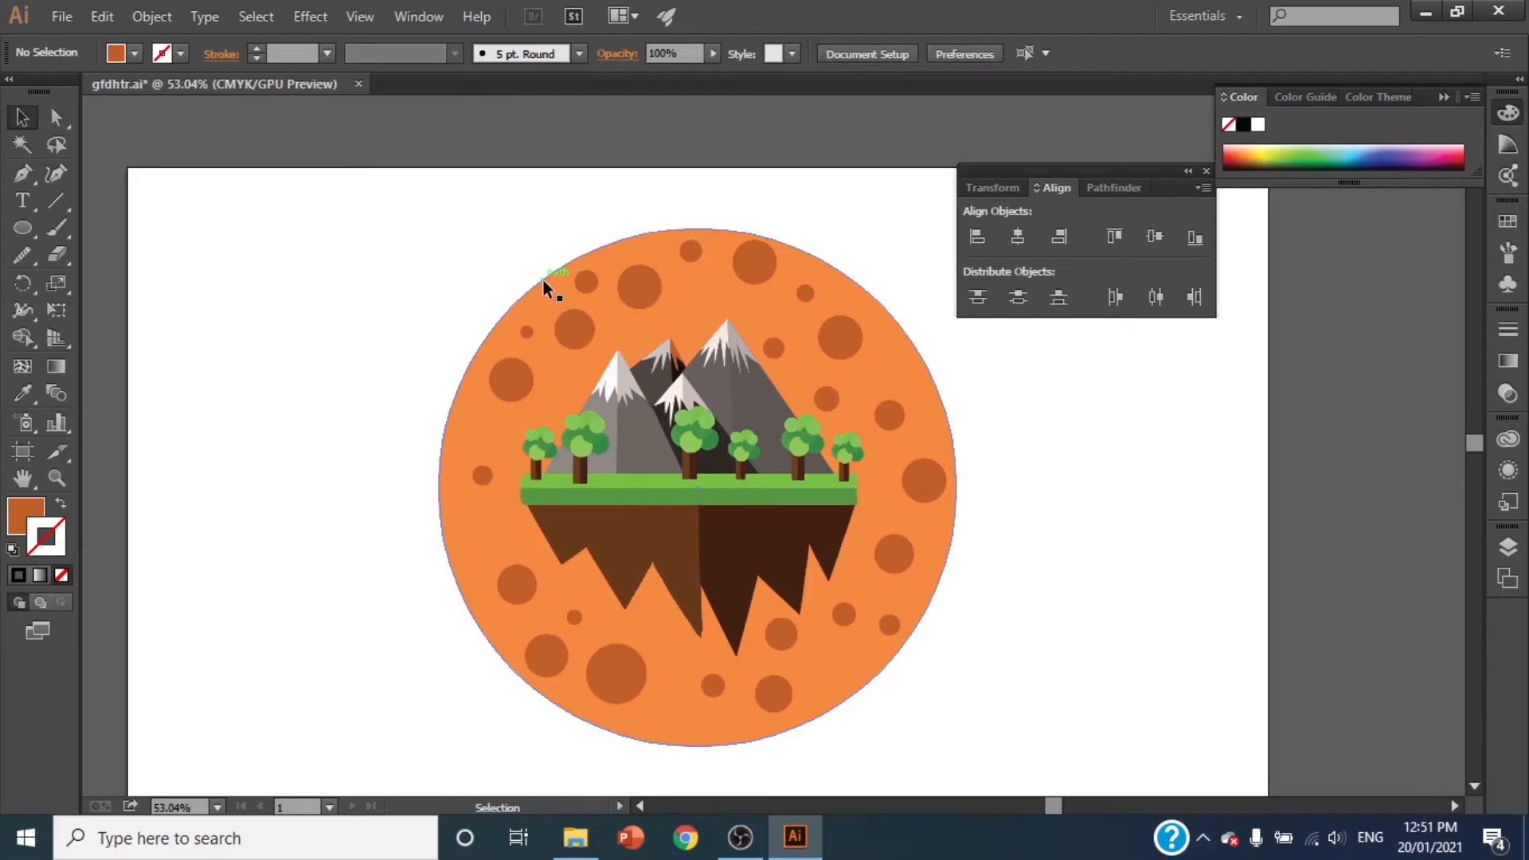
Step: Try yellow (EFC411) and bright turquoise (07EDD7) as the fill of the large background circle
{"action": "left_click", "coordinate": [471, 432]}
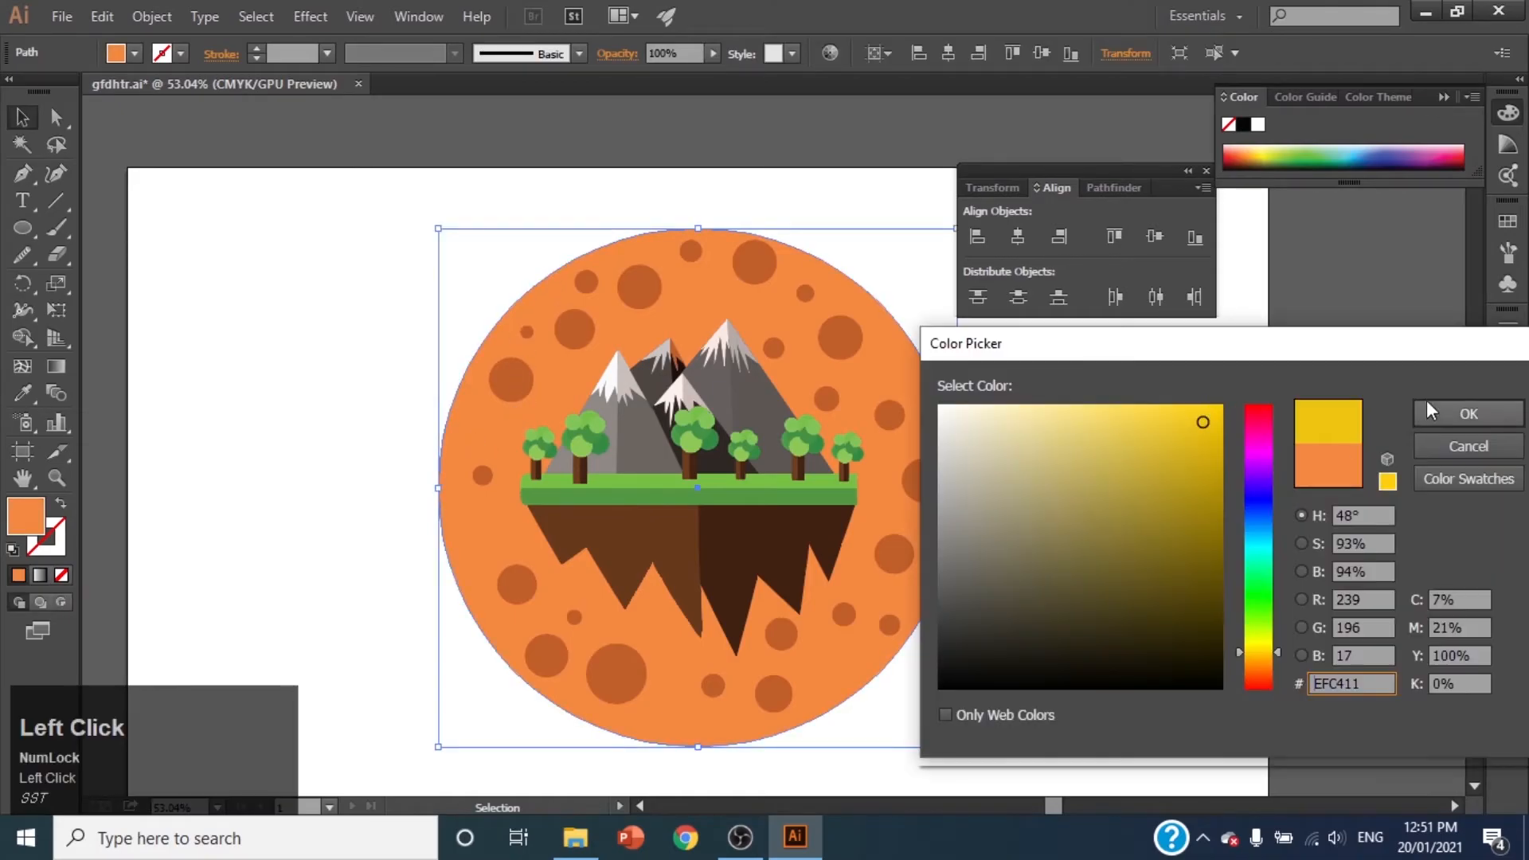
{"action": "left_click", "coordinate": [1431, 410]}
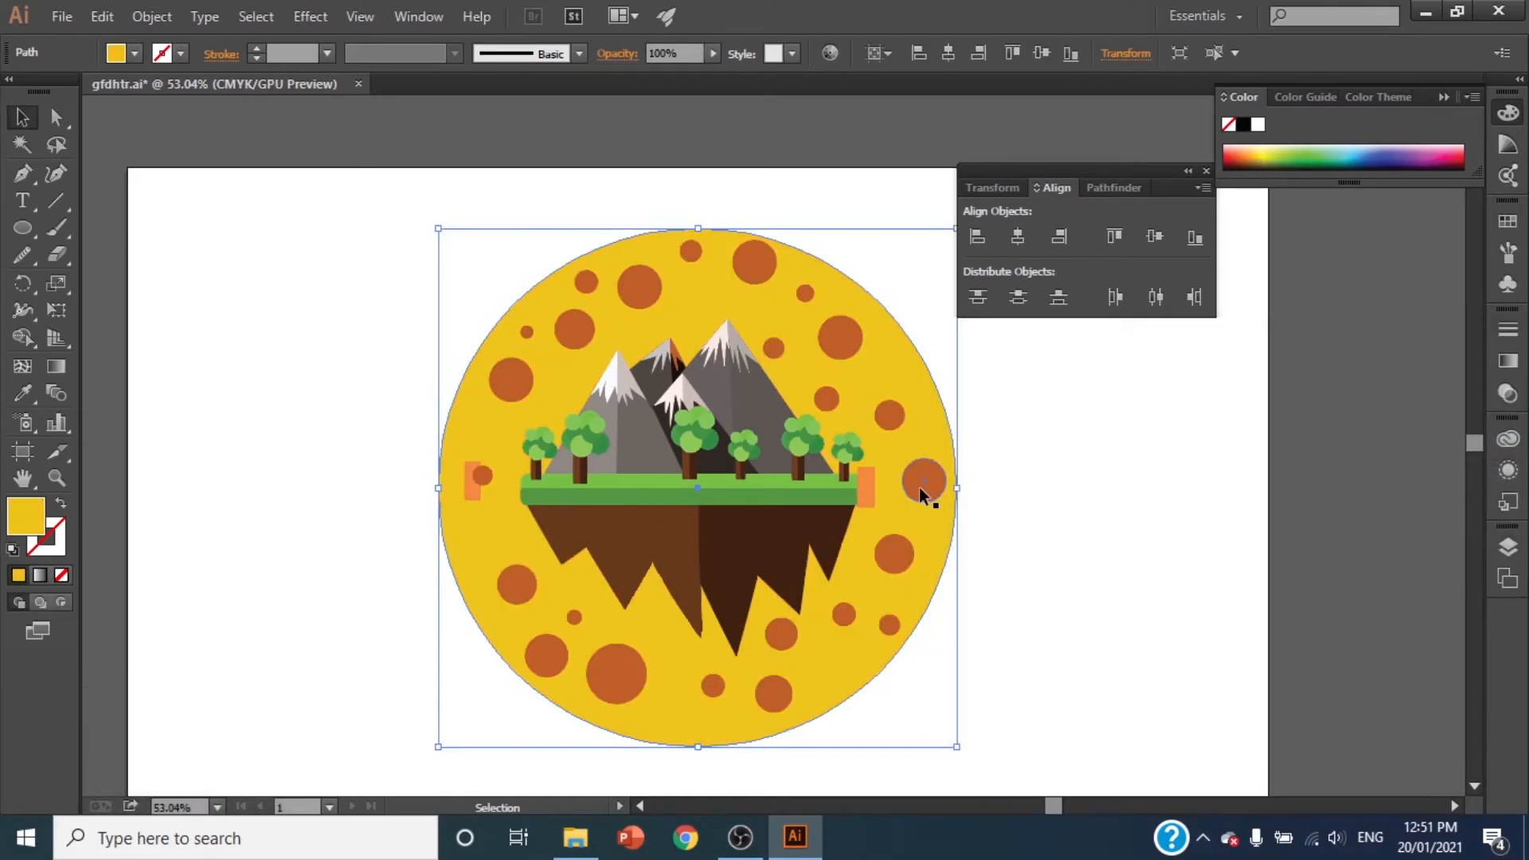
{"action": "double_click", "coordinate": [24, 522]}
{"action": "left_click_drag", "start_coordinate": [1266, 629], "coordinate": [1260, 672]}
{"action": "left_click_drag", "start_coordinate": [1067, 420], "coordinate": [1115, 422]}
{"action": "left_click_drag", "start_coordinate": [1271, 446], "coordinate": [1261, 552]}
{"action": "left_click_drag", "start_coordinate": [1167, 422], "coordinate": [1216, 423]}
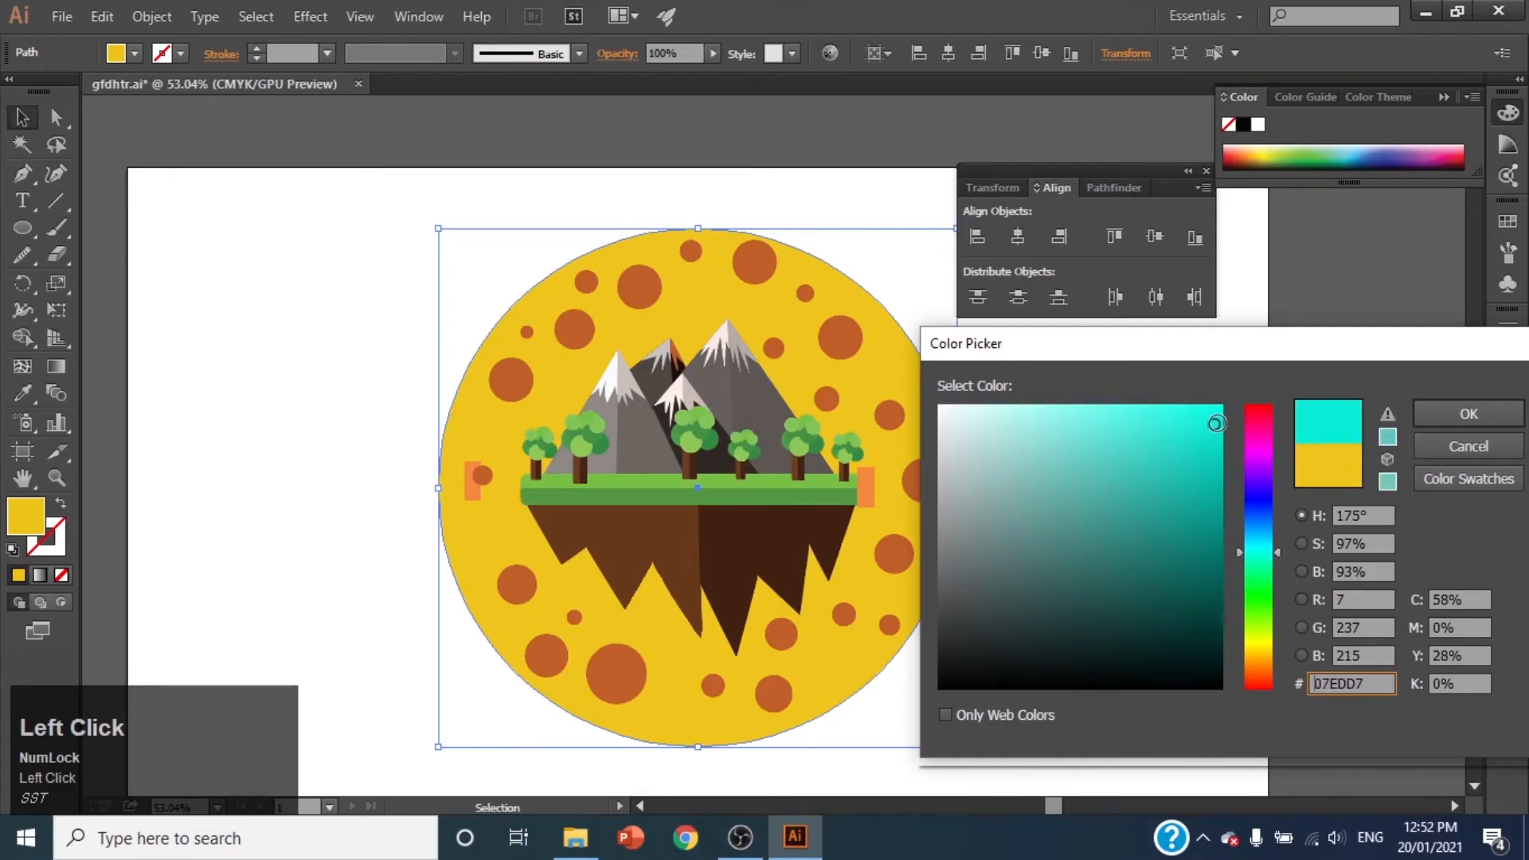
{"action": "left_click", "coordinate": [1431, 418]}
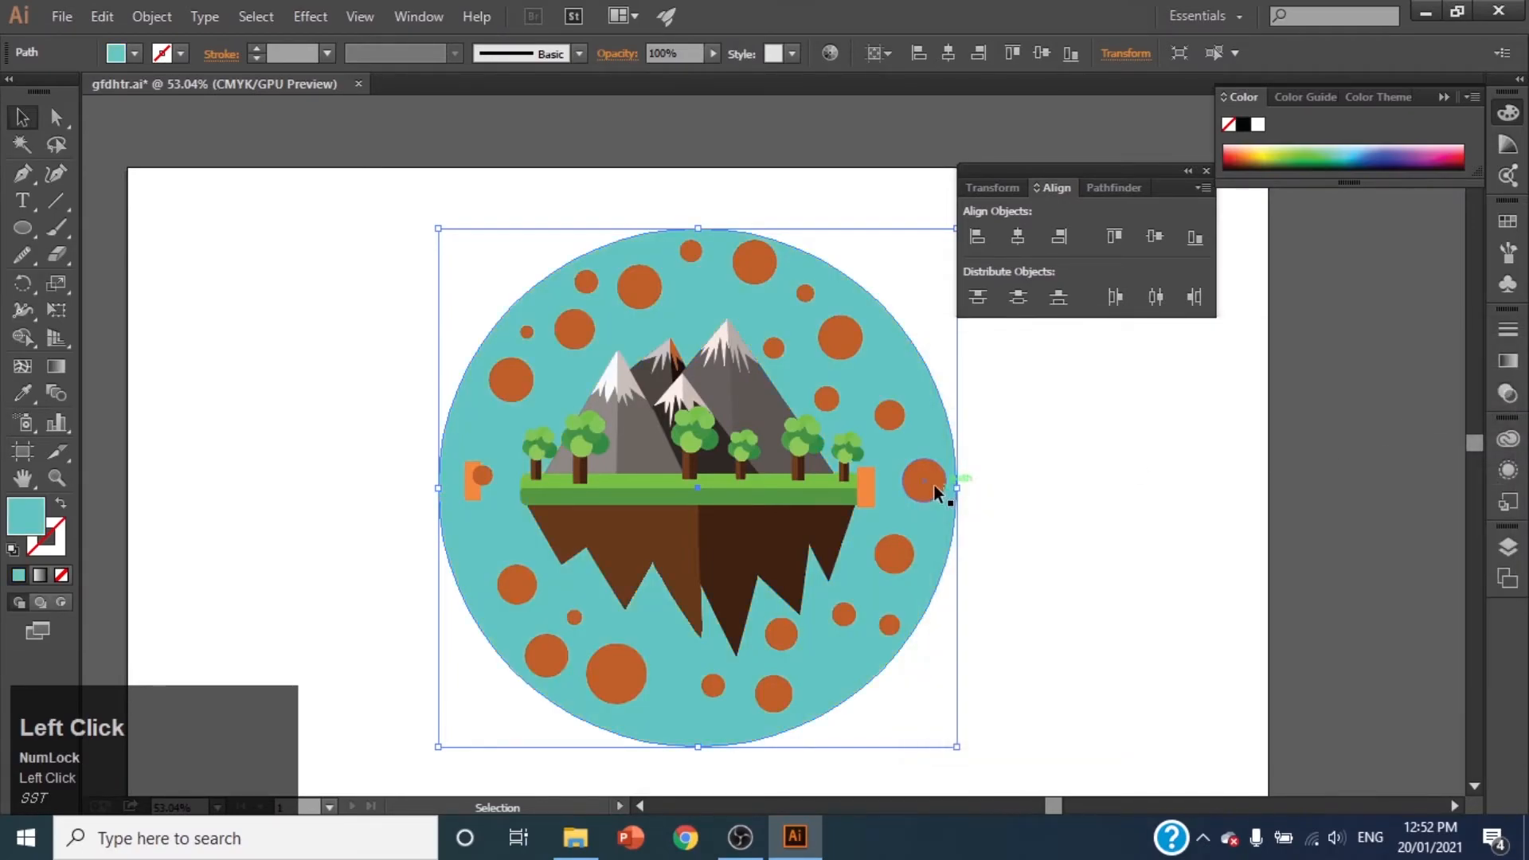
Step: Set the large background circle's fill to light turquoise (7AEDDF)
{"action": "double_click", "coordinate": [17, 530]}
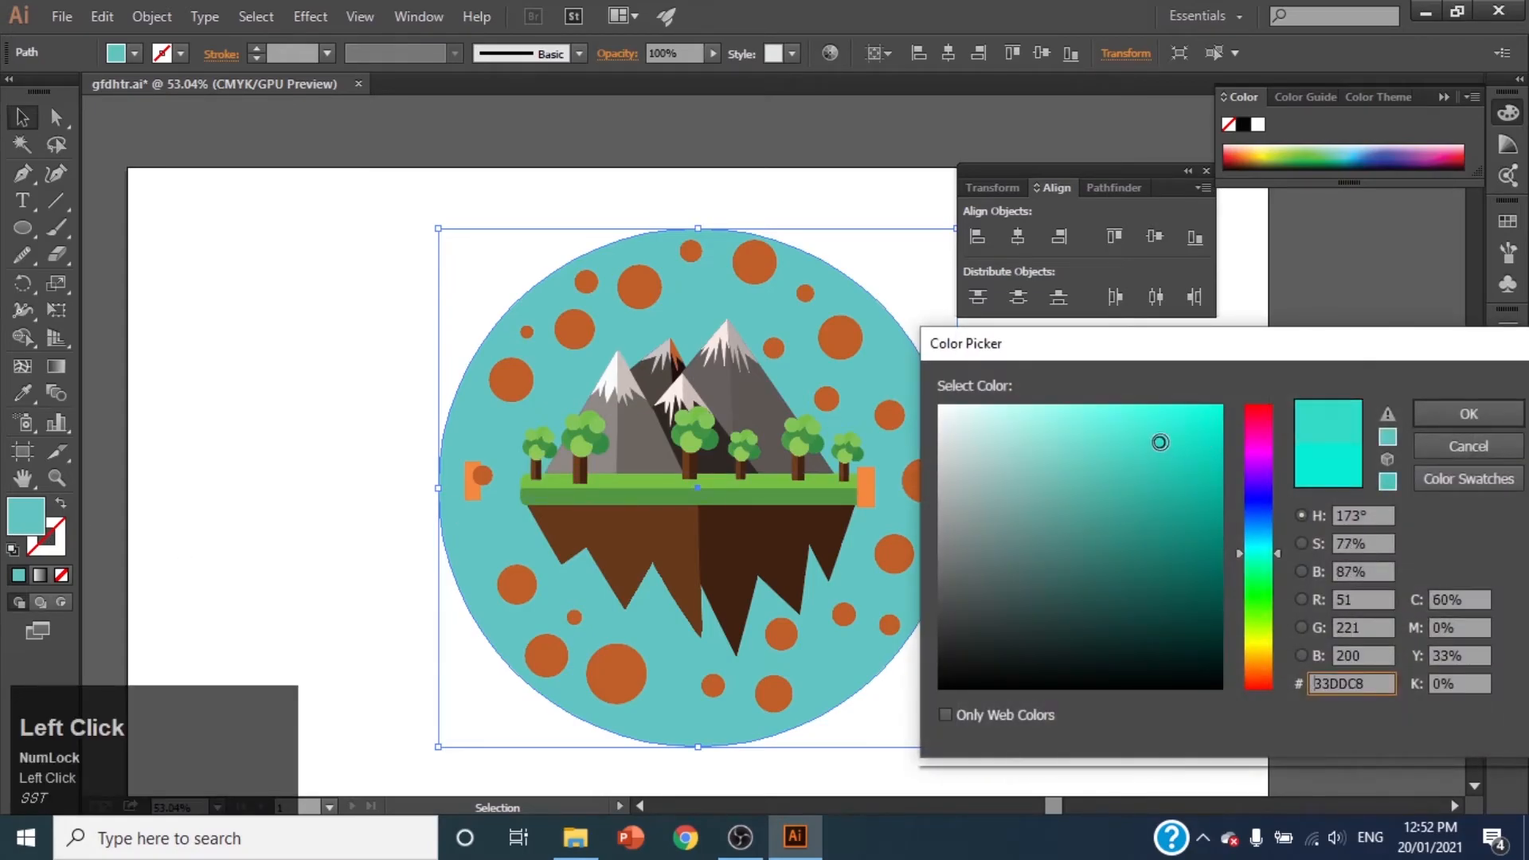
{"action": "left_click_drag", "start_coordinate": [1144, 438], "coordinate": [1124, 431]}
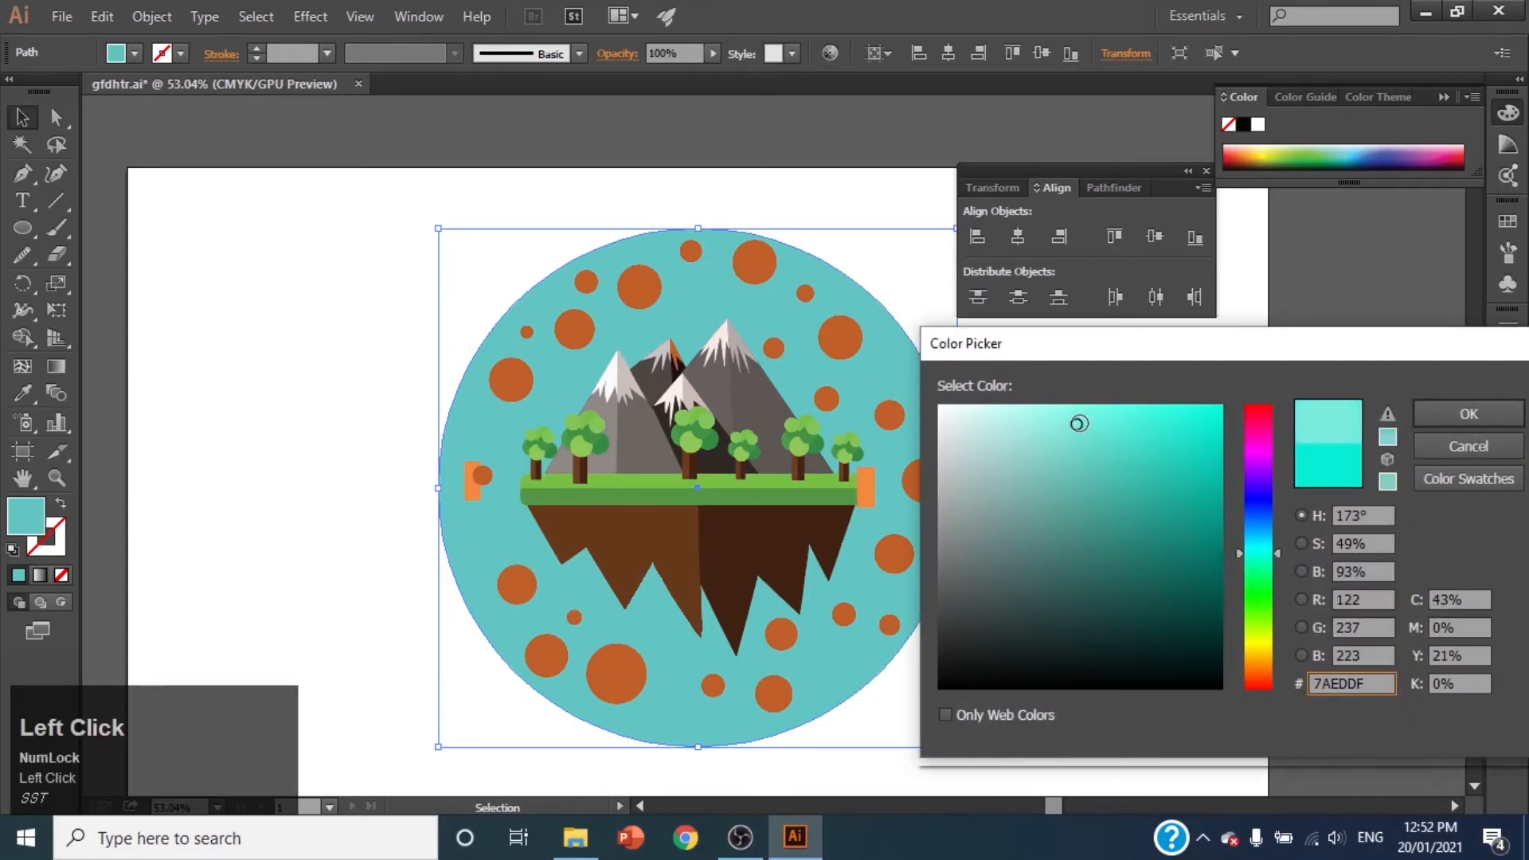
{"action": "left_click", "coordinate": [1469, 413]}
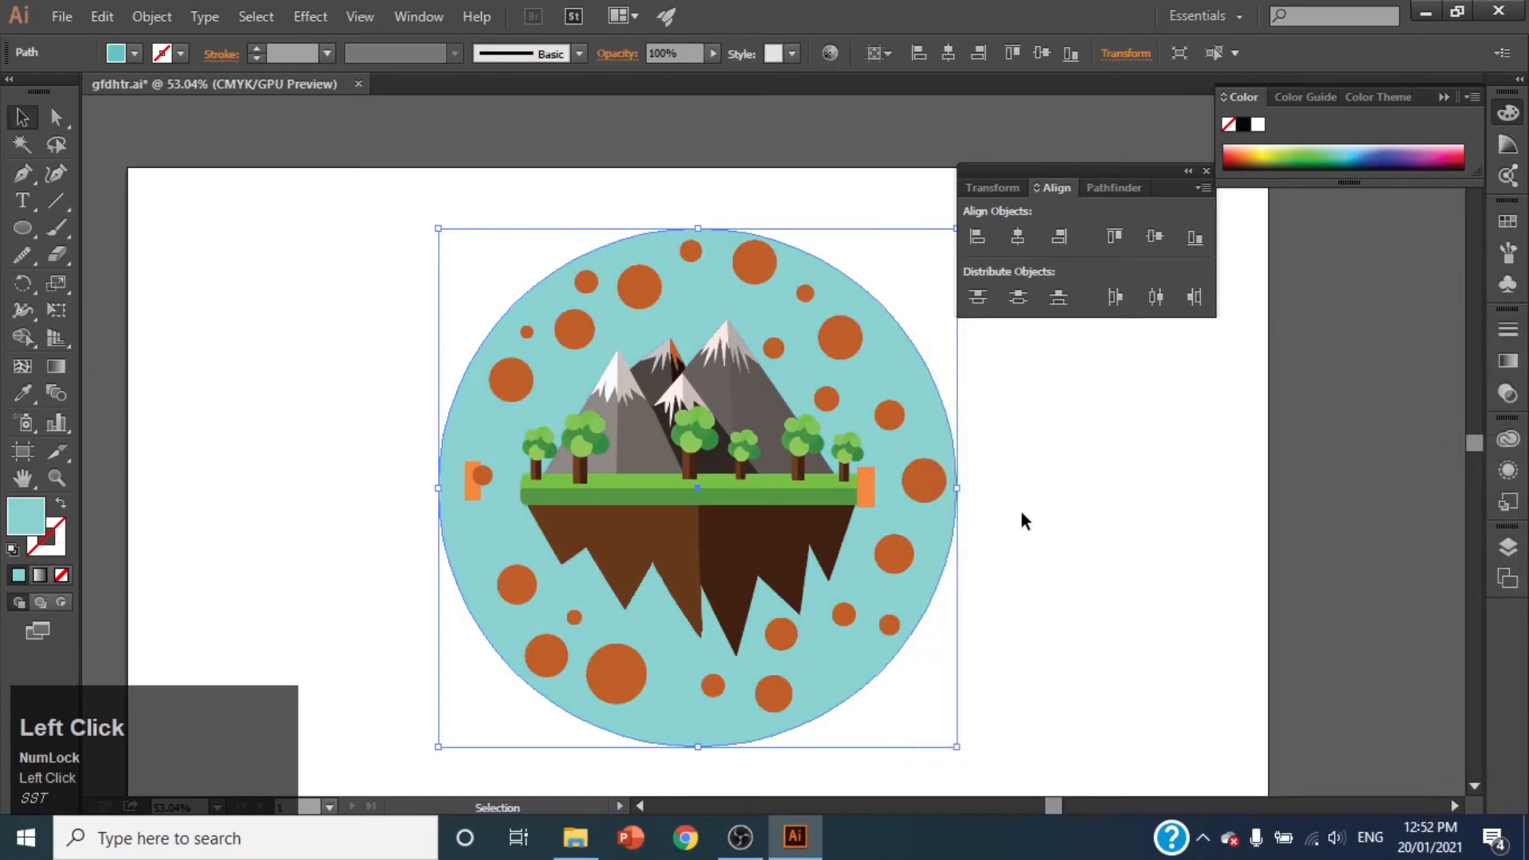
Step: Select all objects with the same dark orange fill as the scattered circles and recolor them medium blue
{"action": "left_click", "coordinate": [915, 481]}
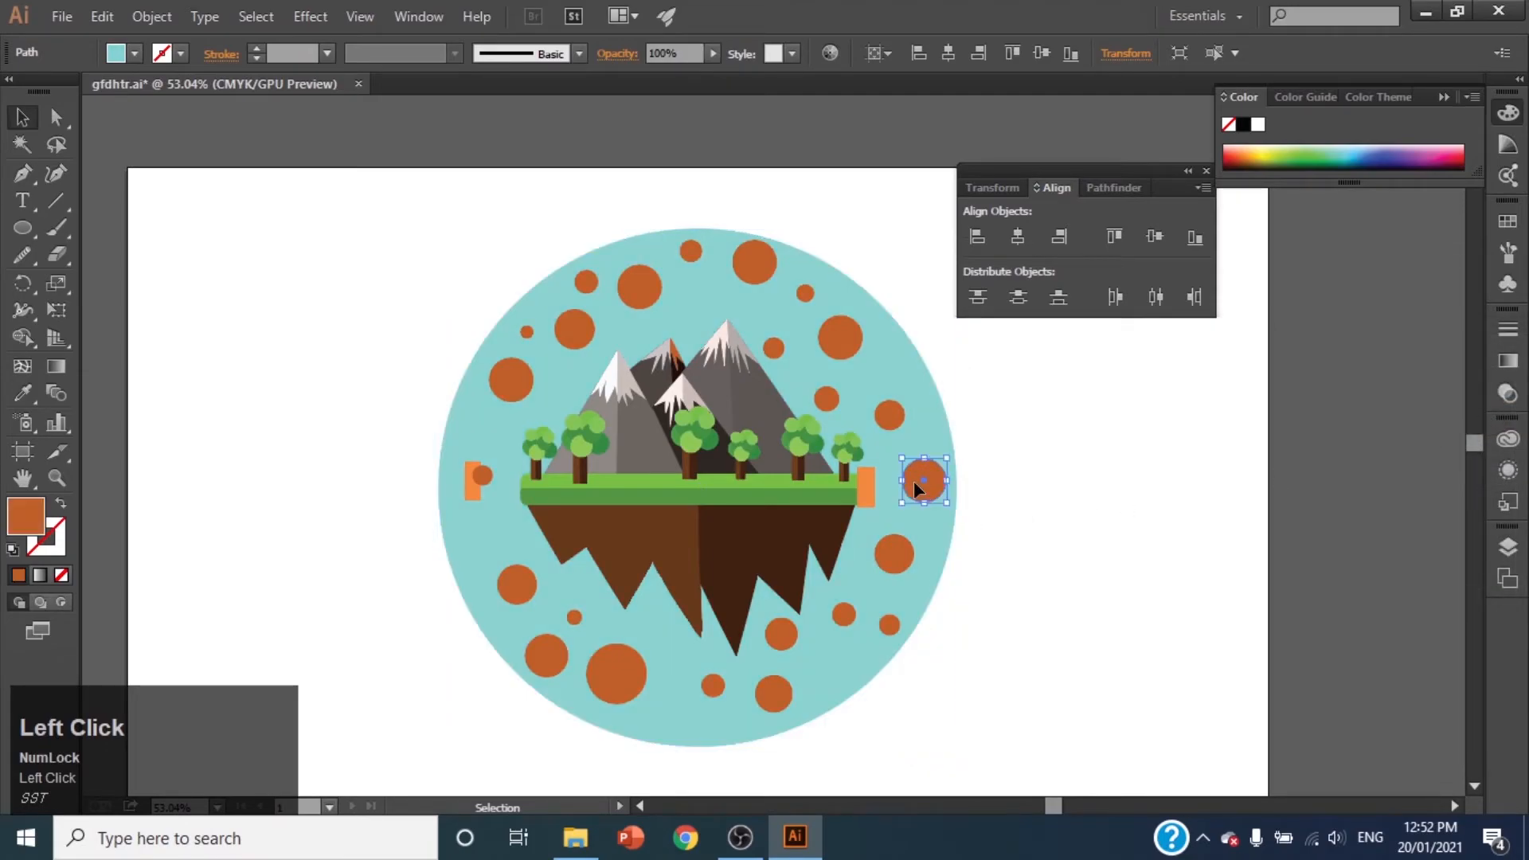
{"action": "left_click", "coordinate": [245, 23]}
{"action": "mouse_move", "coordinate": [369, 233]}
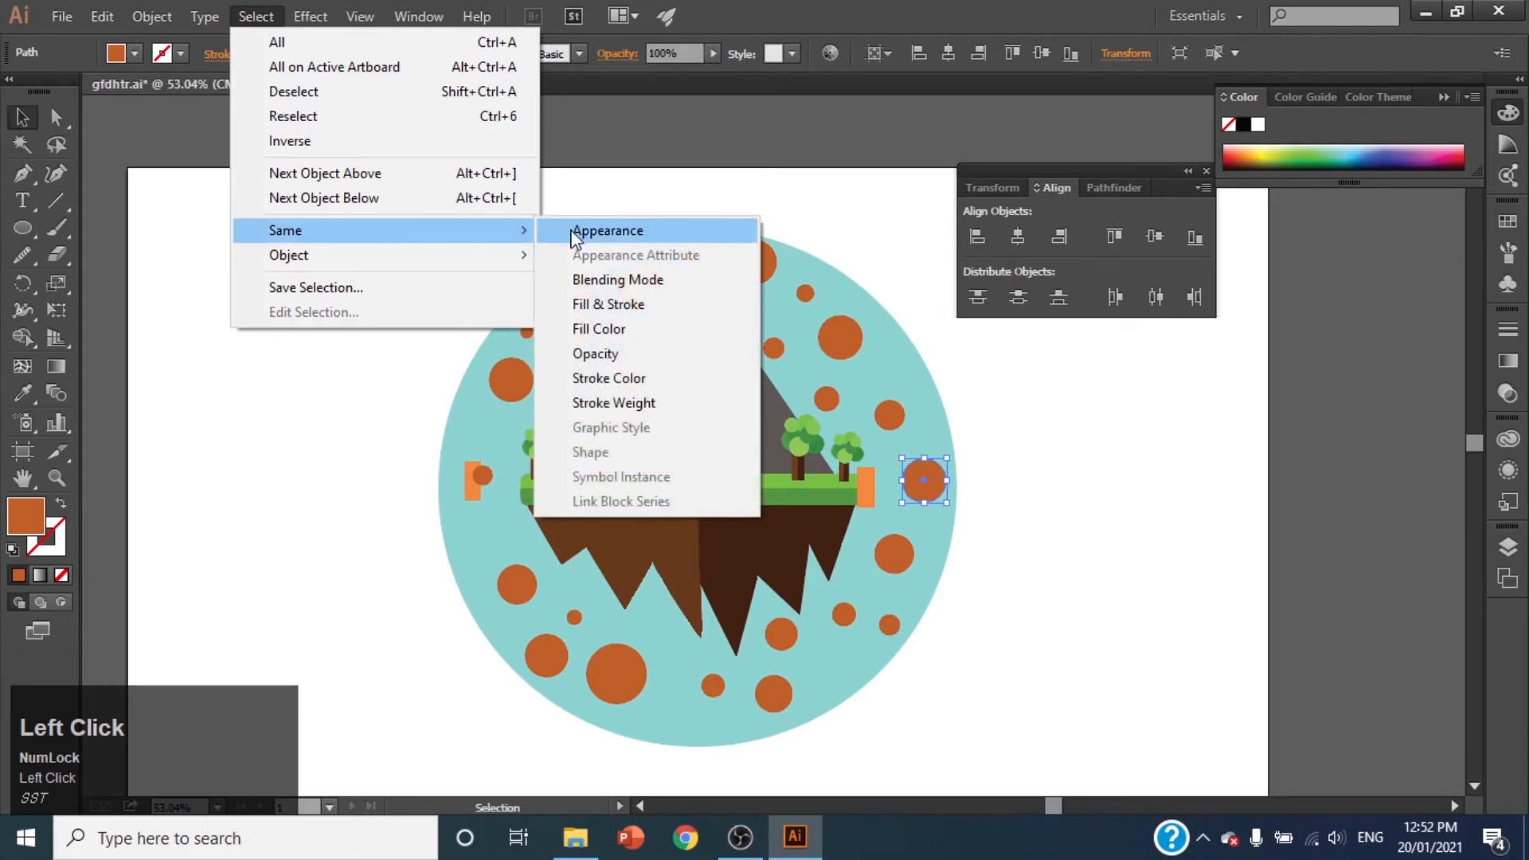
{"action": "left_click", "coordinate": [605, 328]}
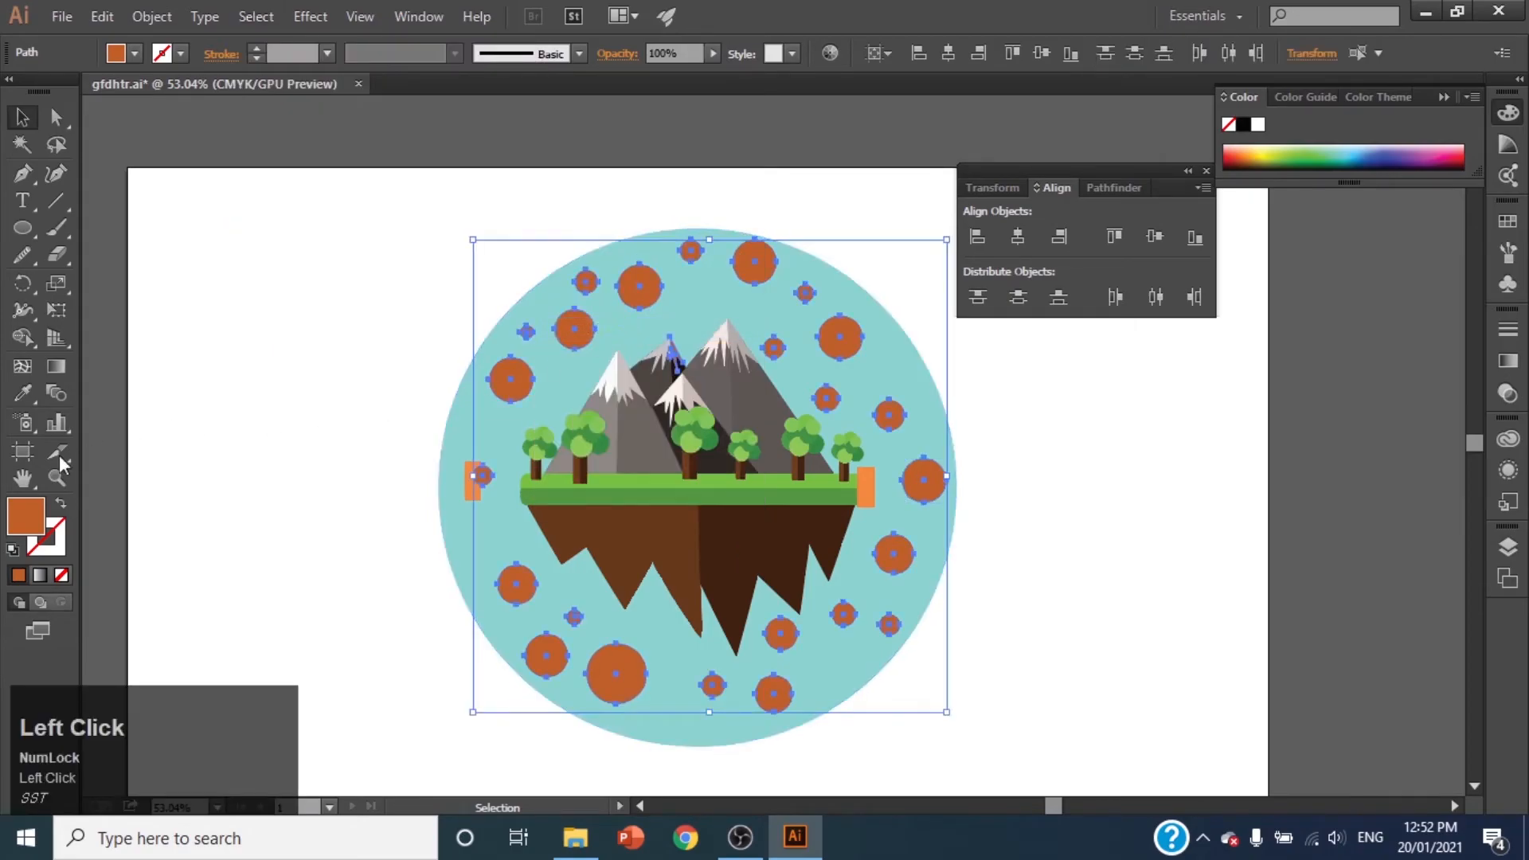
{"action": "double_click", "coordinate": [24, 514]}
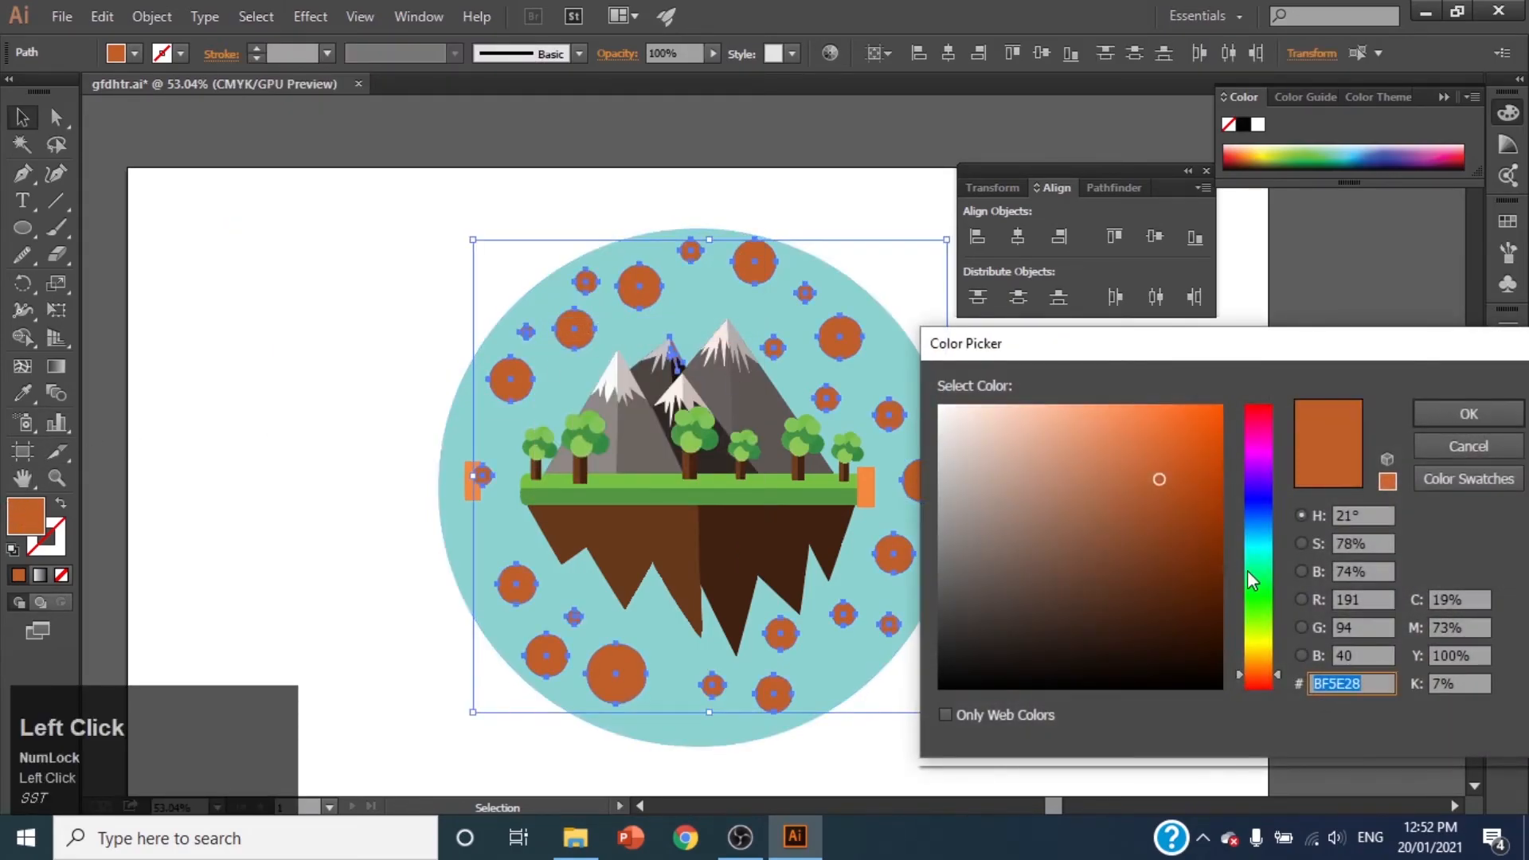
{"action": "left_click", "coordinate": [1260, 540]}
{"action": "mouse_move", "coordinate": [1160, 479]}
{"action": "left_mouse_down"}
{"action": "mouse_move", "coordinate": [1198, 542]}
{"action": "mouse_move", "coordinate": [1170, 473]}
{"action": "left_mouse_up"}
{"action": "left_click", "coordinate": [1426, 413]}
{"action": "left_click", "coordinate": [1040, 468]}
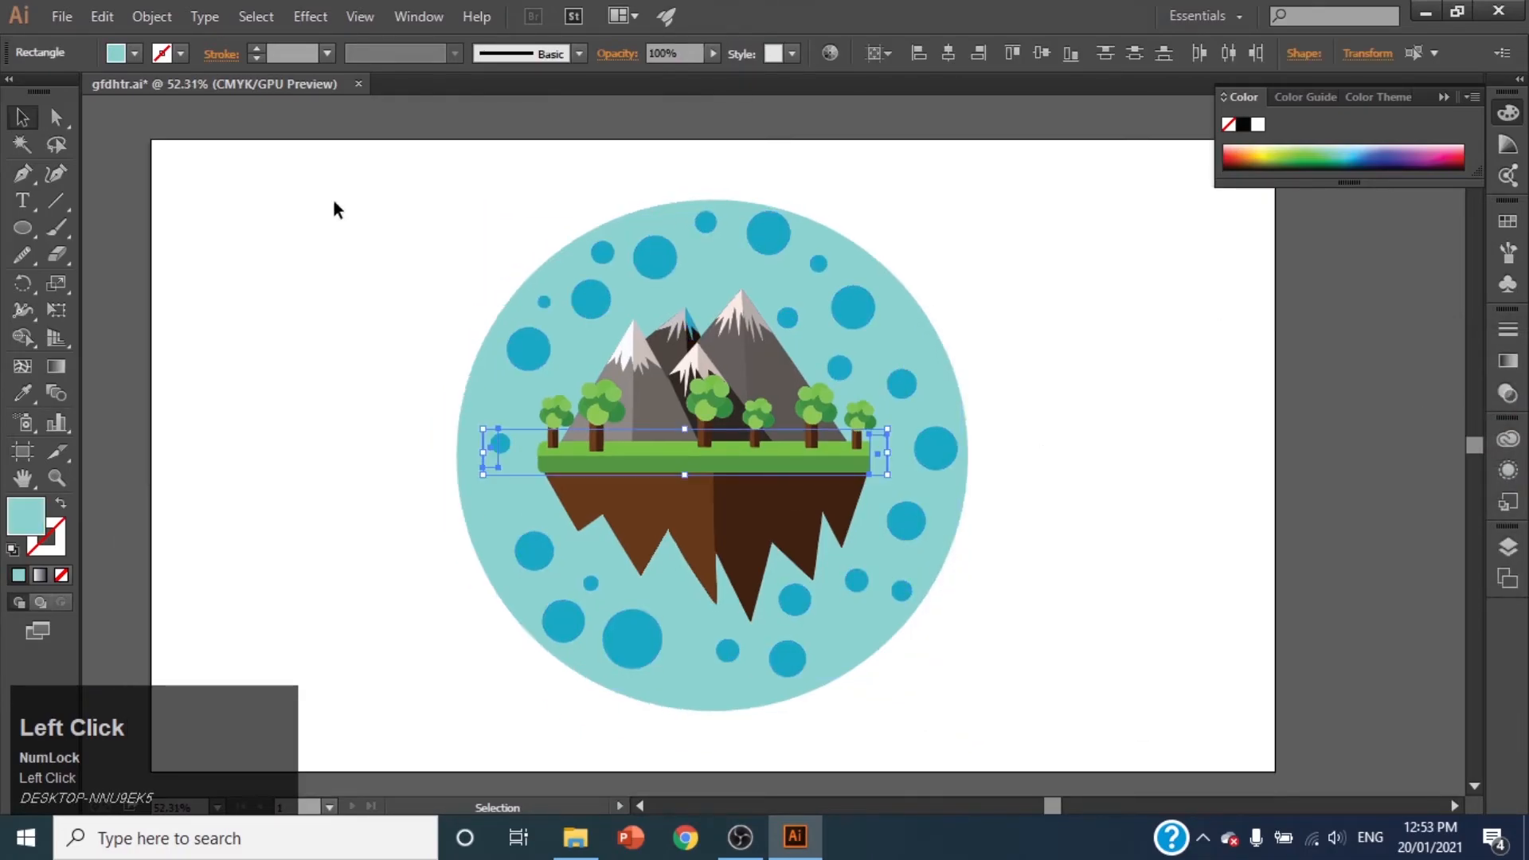
Step: Group the whole illustration, including the background circle, the blue circles and the floating island
{"action": "left_click_drag", "start_coordinate": [370, 179], "coordinate": [1036, 706]}
{"action": "right_click", "coordinate": [790, 646]}
{"action": "left_click", "coordinate": [848, 526]}
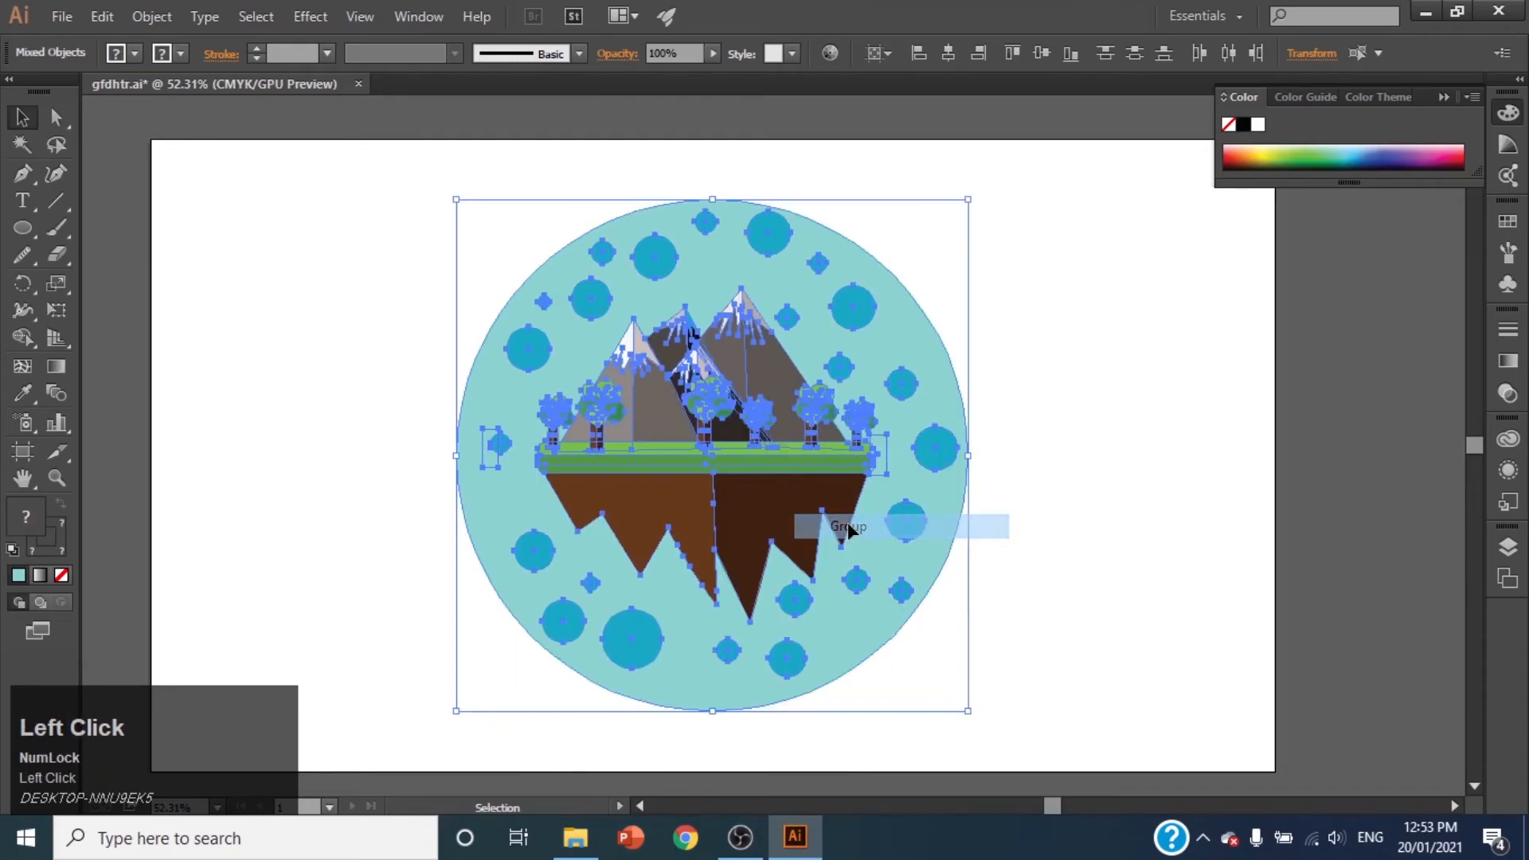
{"action": "left_click", "coordinate": [1072, 298]}
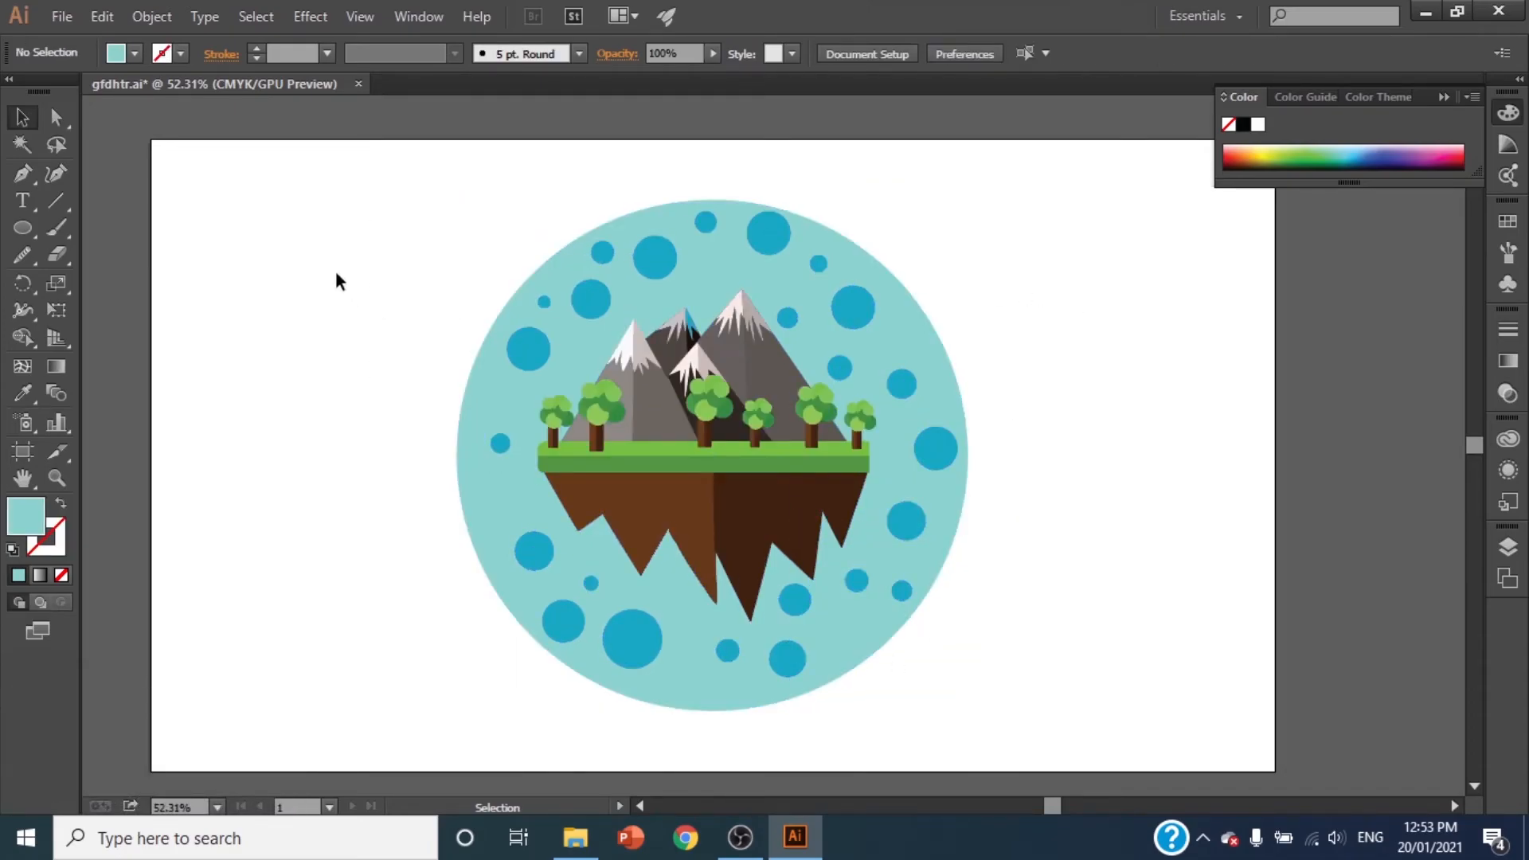
Step: Draw a circle without fill, slightly larger than the background circle, and position it around the grouped artwork
{"action": "key", "text": "l"}
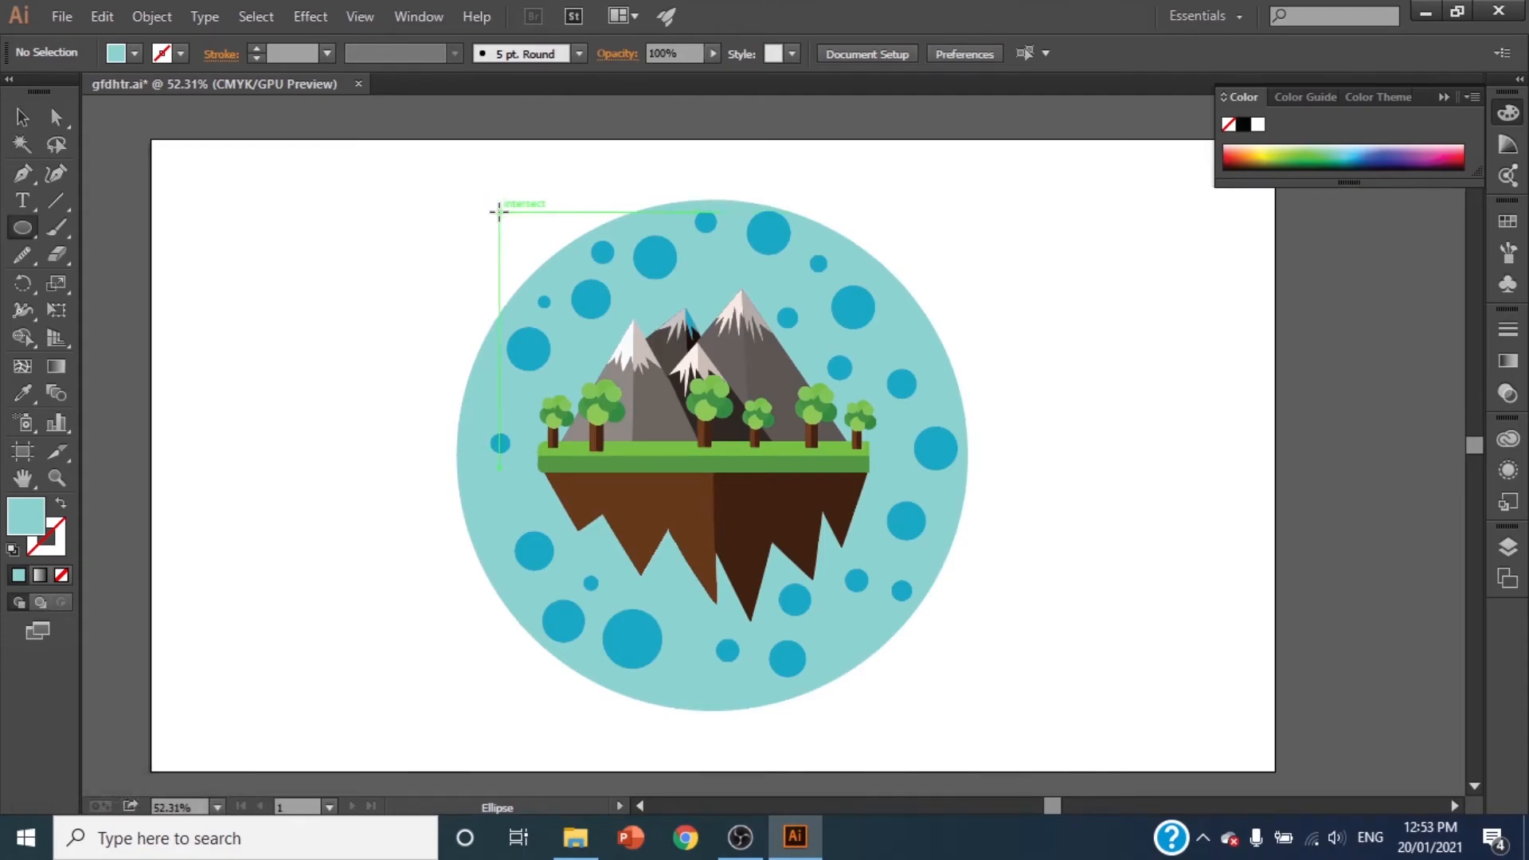
{"action": "left_click_drag", "start_coordinate": [499, 199], "coordinate": [1044, 744]}
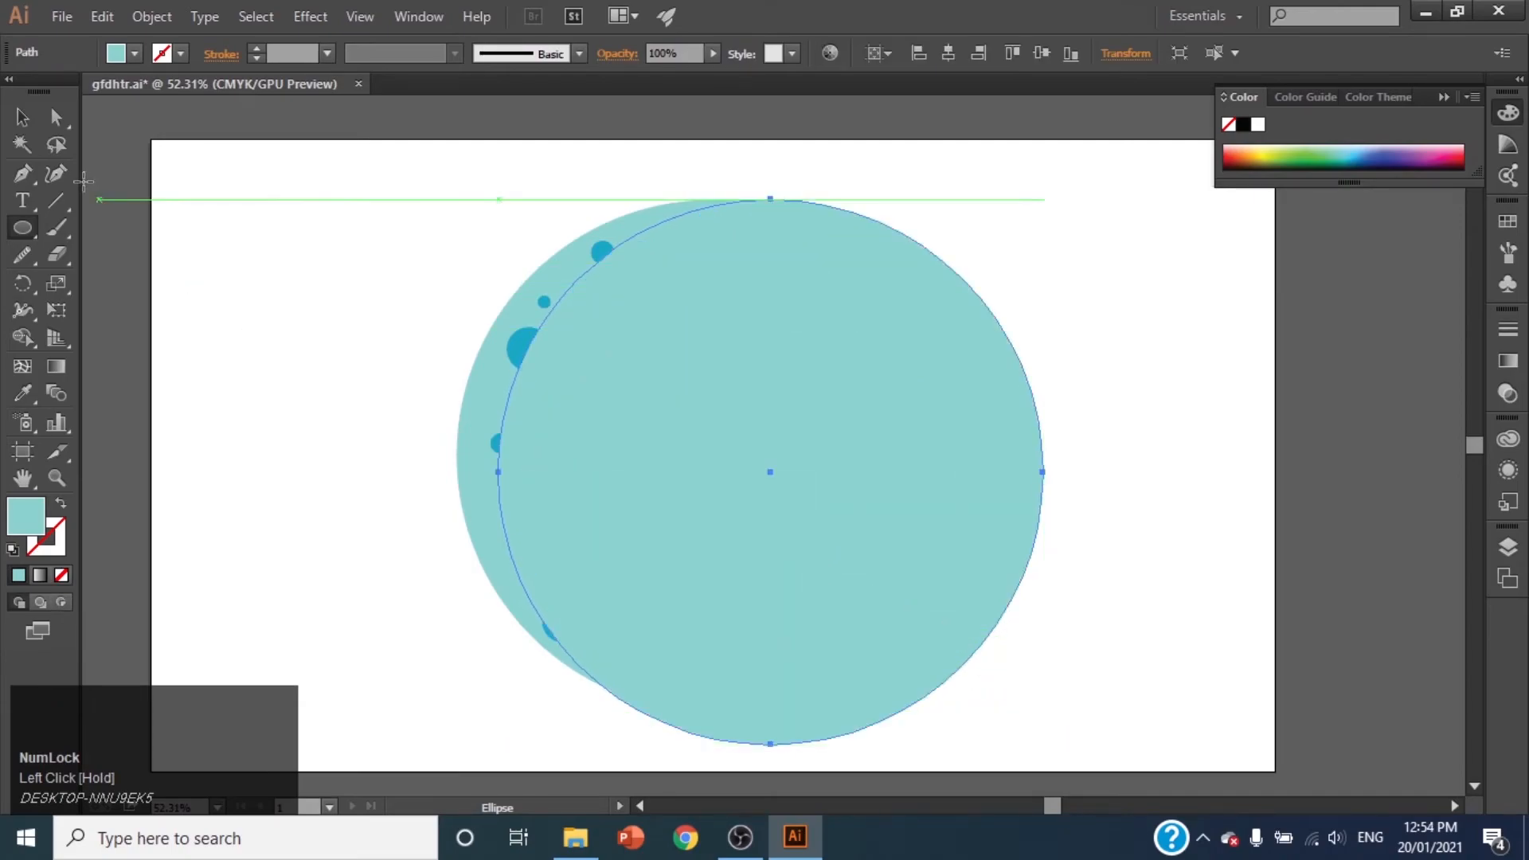
{"action": "left_click", "coordinate": [22, 117]}
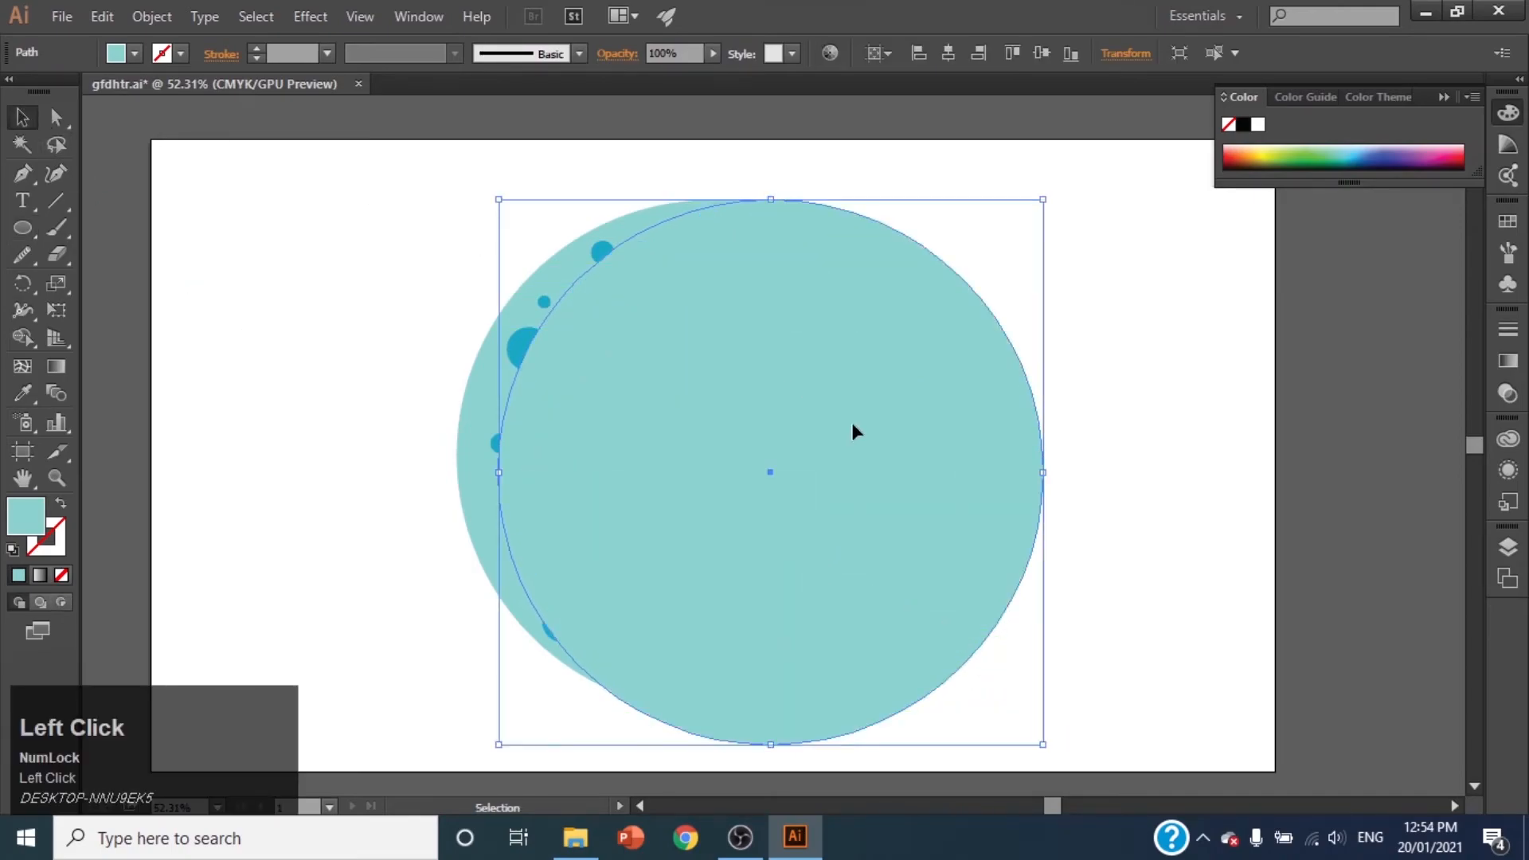
{"action": "left_click", "coordinate": [58, 575]}
{"action": "left_click_drag", "start_coordinate": [1023, 570], "coordinate": [973, 565]}
{"action": "mouse_move", "coordinate": [986, 733]}
{"action": "left_mouse_down"}
{"action": "mouse_move", "coordinate": [1014, 747]}
{"action": "mouse_move", "coordinate": [999, 745]}
{"action": "left_mouse_up"}
{"action": "left_click_drag", "start_coordinate": [931, 662], "coordinate": [916, 641]}
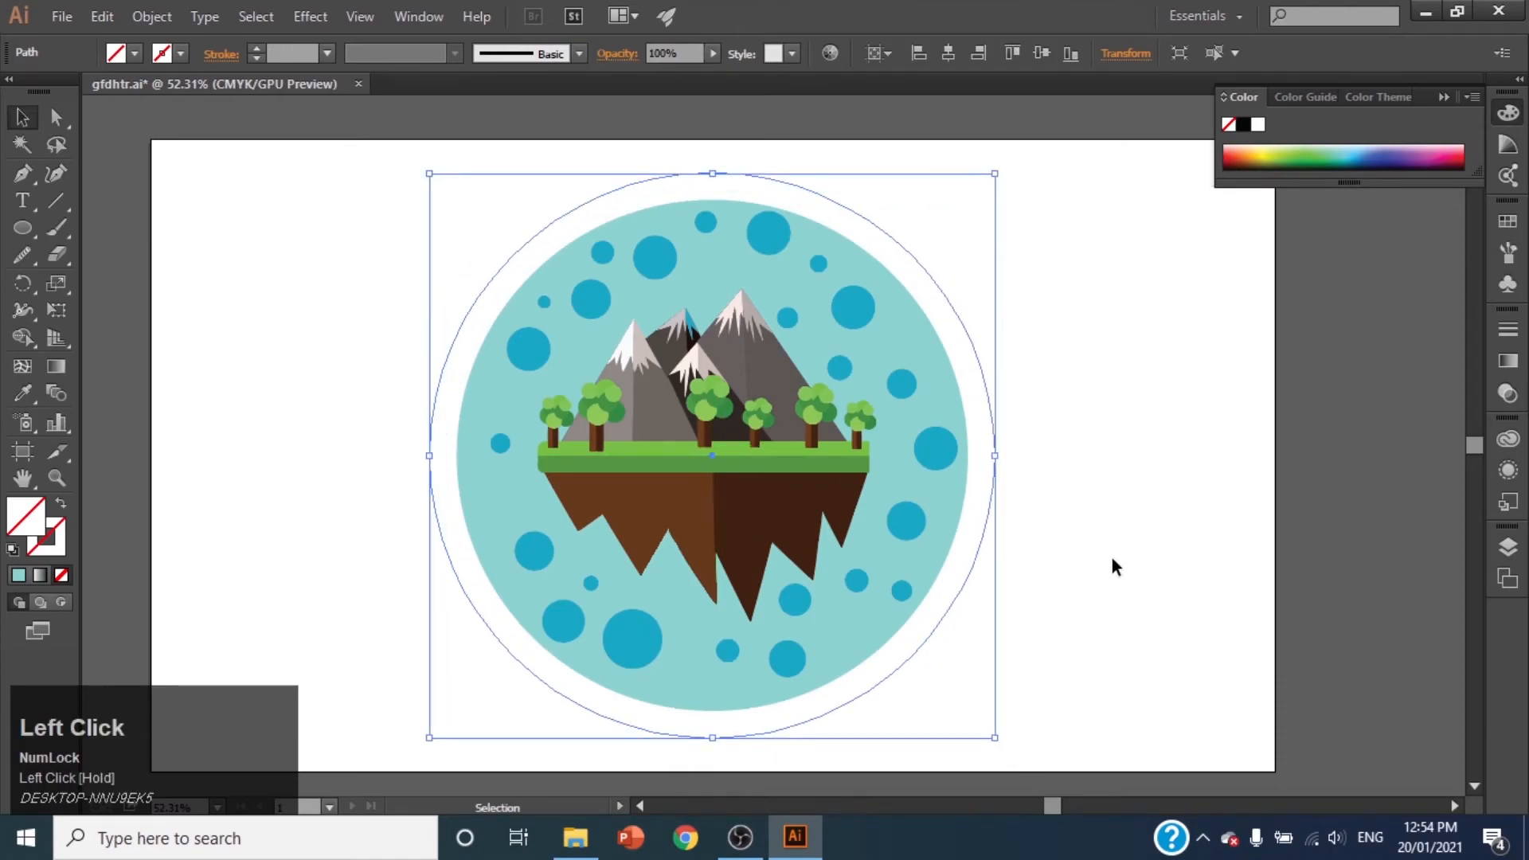
Step: Display the alignment options and align the vertical centers of the outer circle and the grouped artwork
{"action": "left_click", "coordinate": [416, 15]}
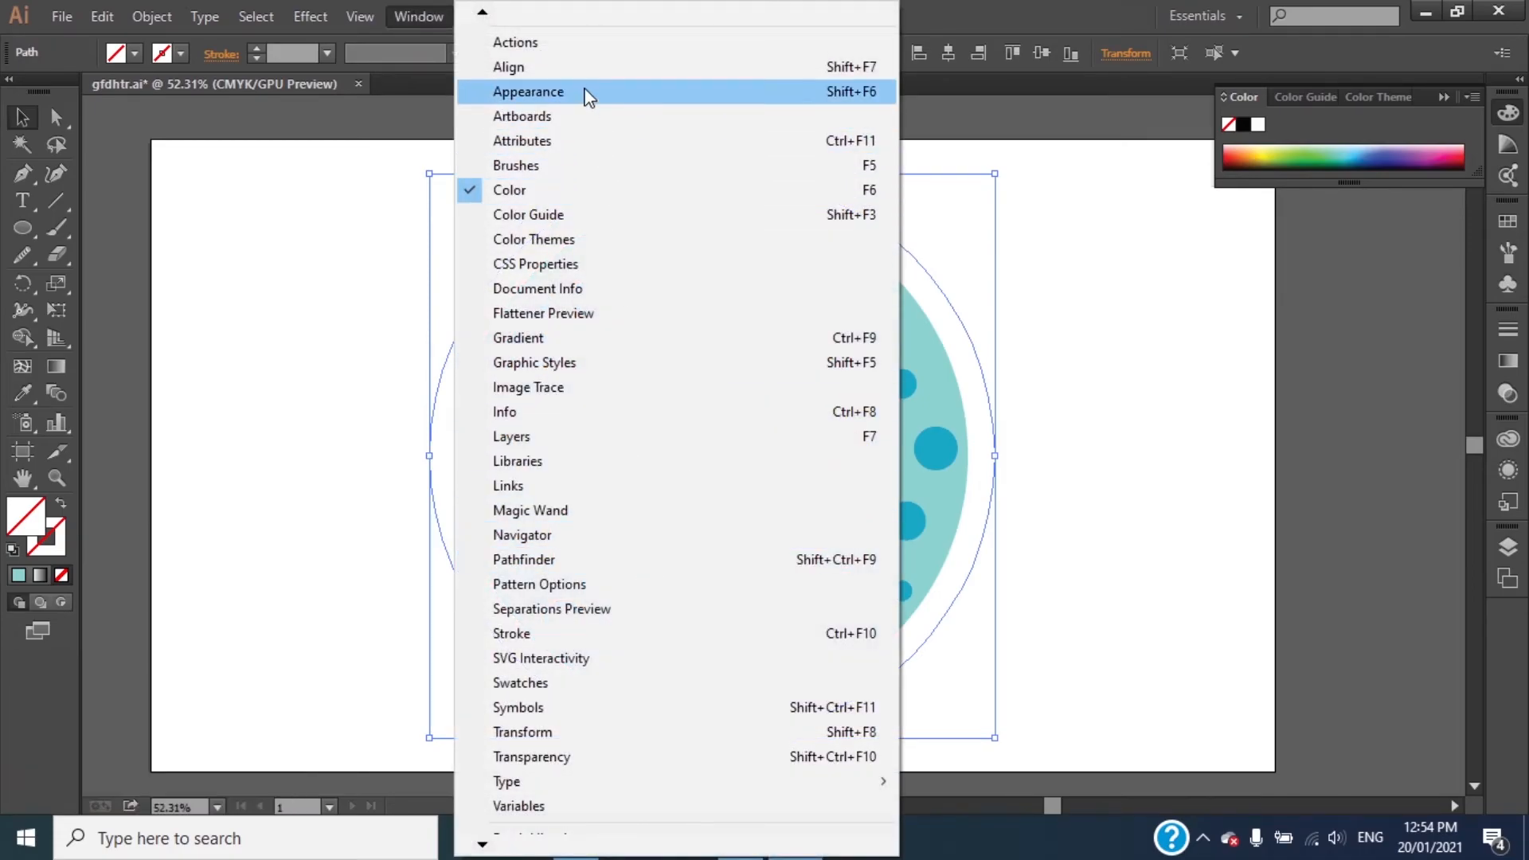
{"action": "left_click", "coordinate": [598, 68]}
{"action": "left_click_drag", "start_coordinate": [1093, 166], "coordinate": [1265, 237]}
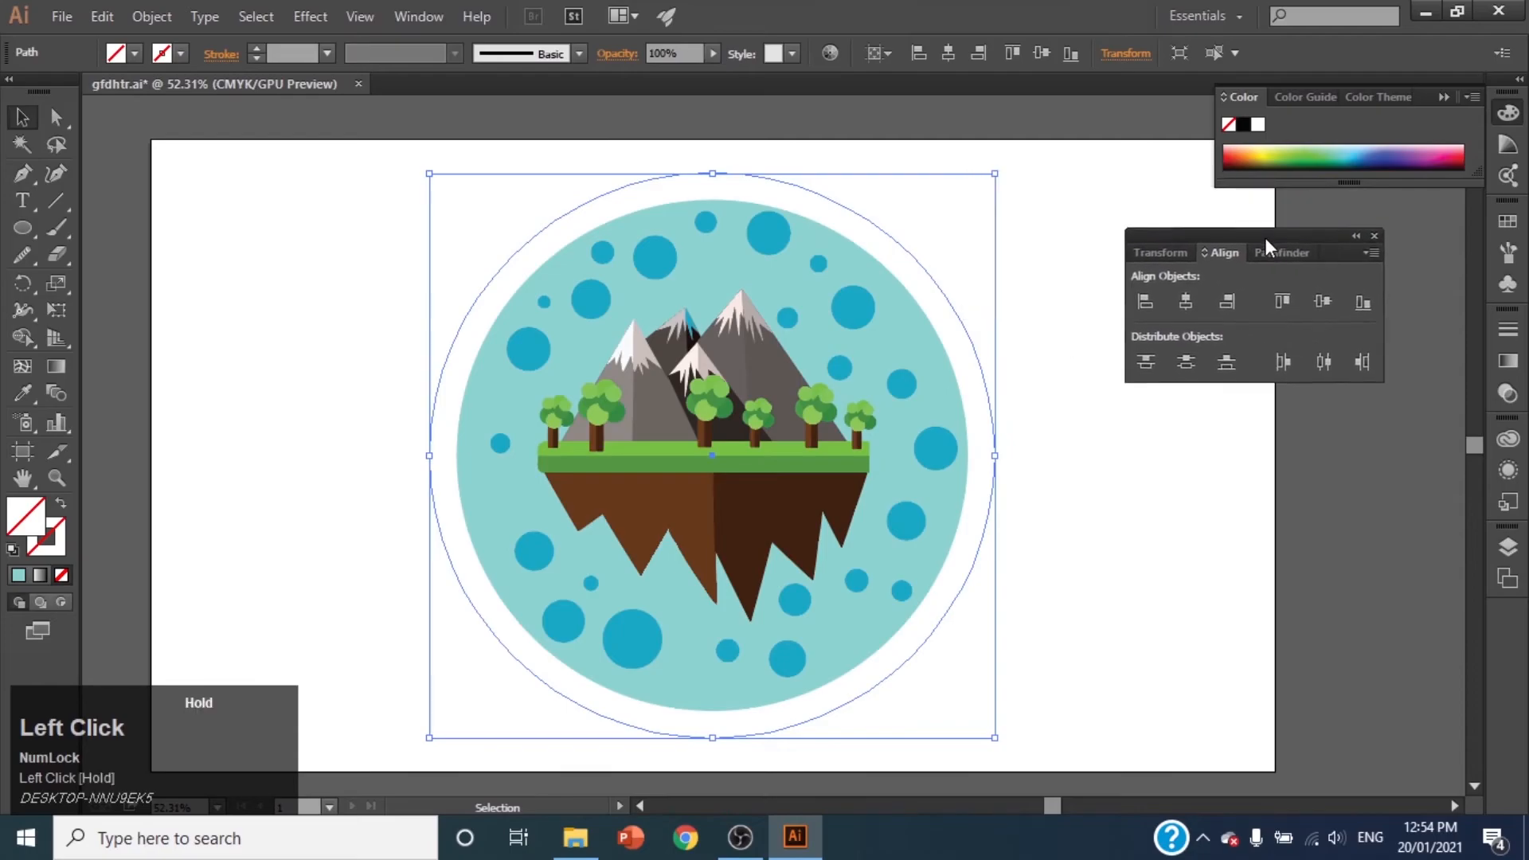
{"action": "left_click", "coordinate": [938, 344], "text": "shift"}
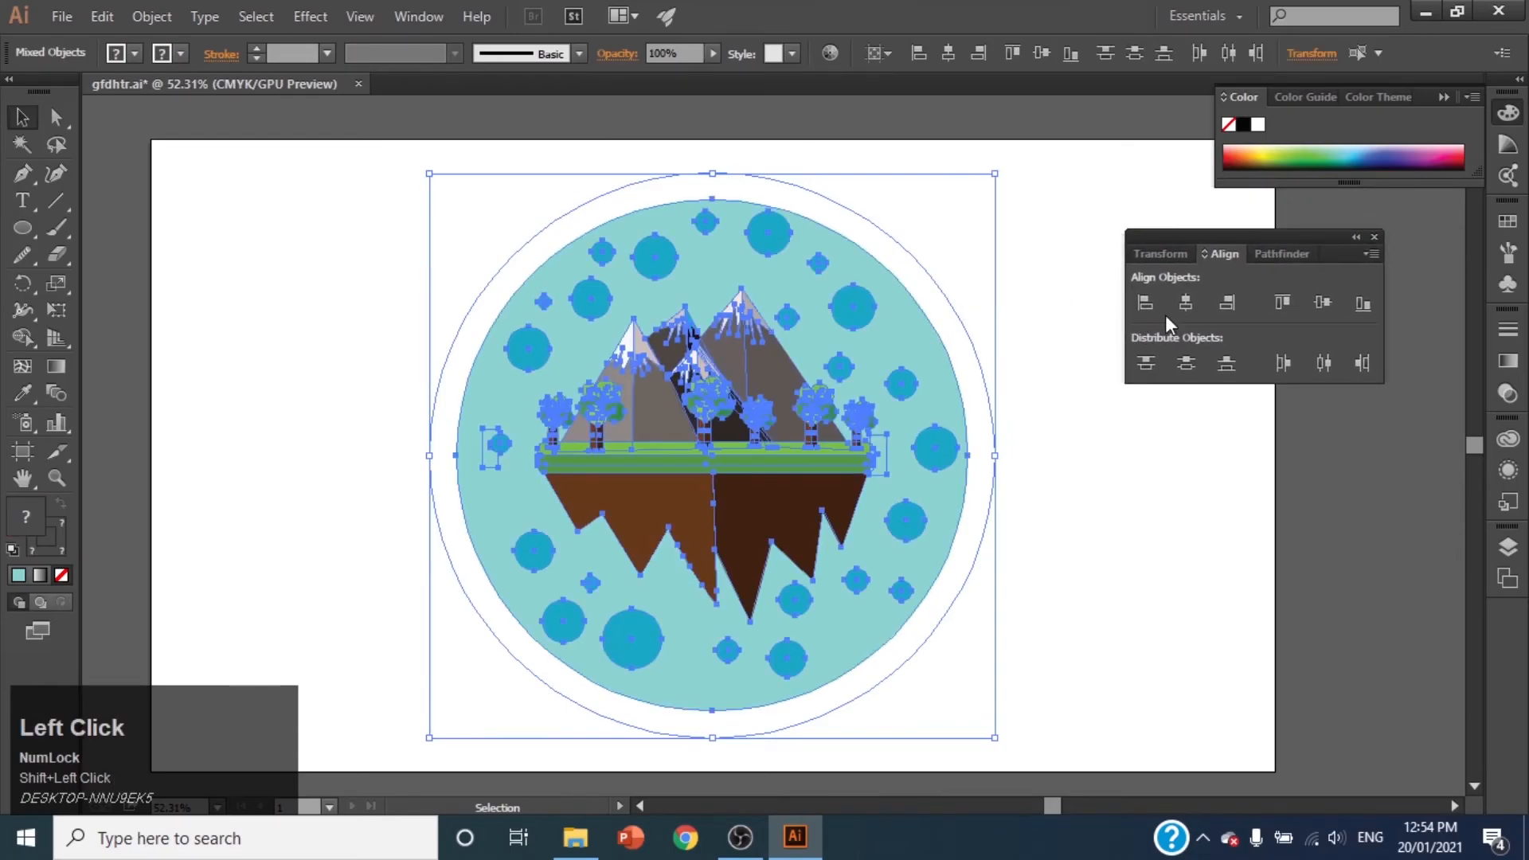
{"action": "left_click", "coordinate": [1331, 299]}
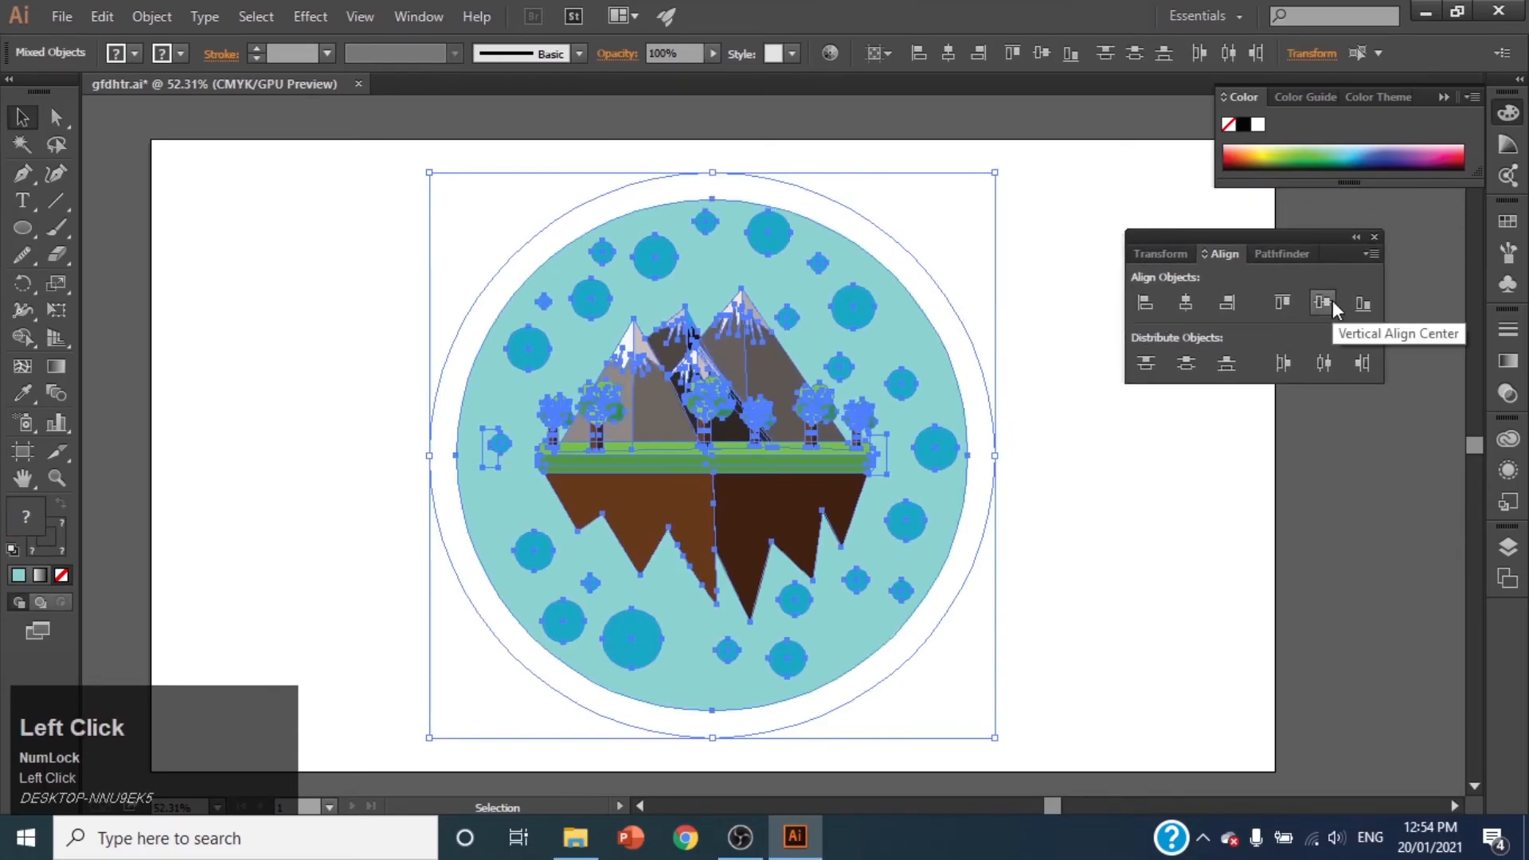
{"action": "left_click", "coordinate": [1224, 581]}
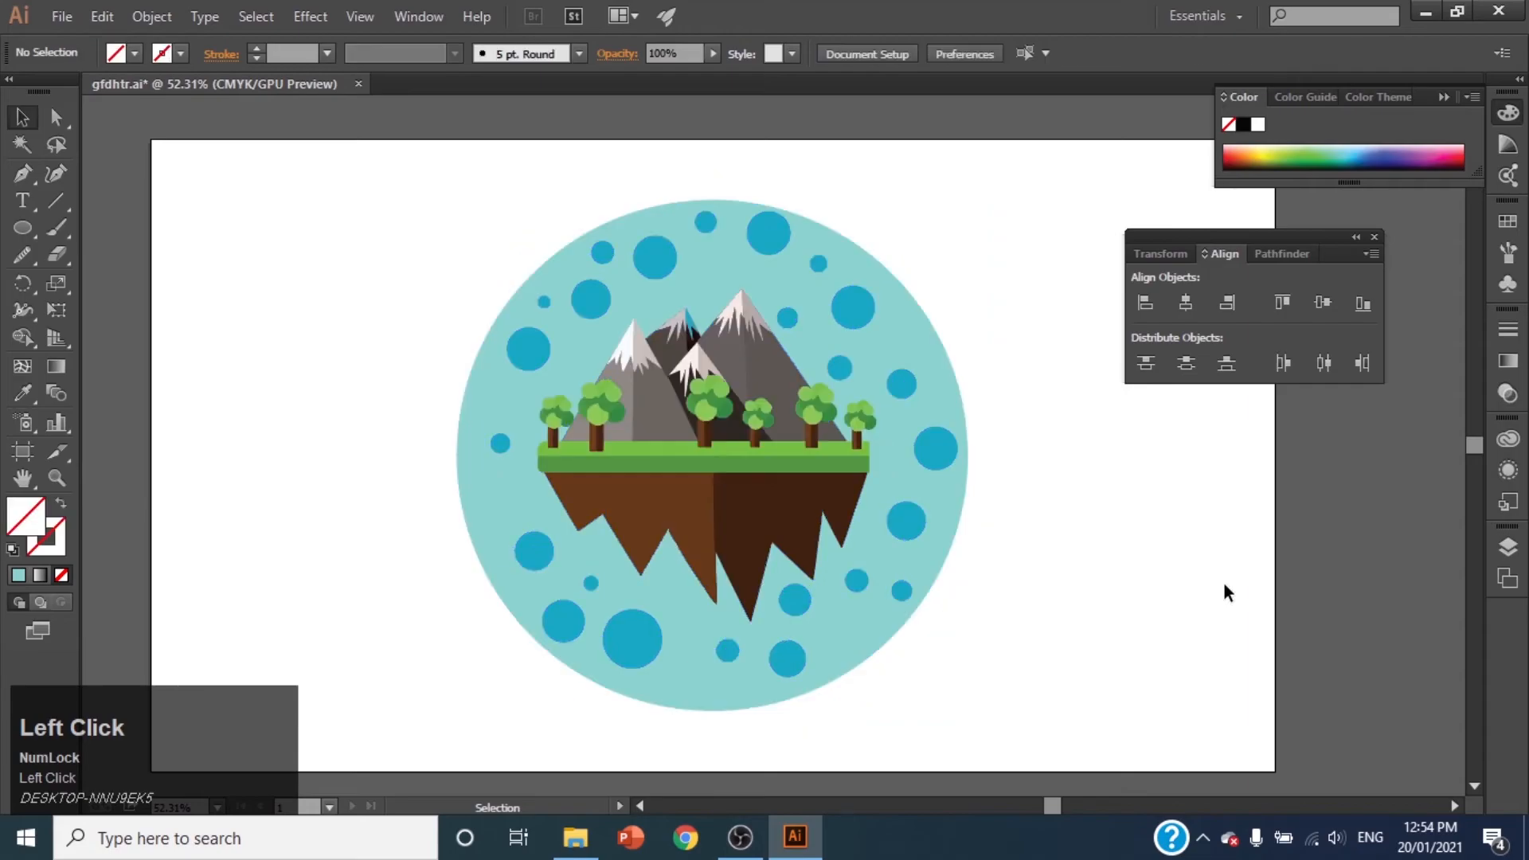
Step: Enlarge the outer circle a little and center it horizontally and vertically on the grouped artwork
{"action": "left_click", "coordinate": [986, 540]}
{"action": "left_click_drag", "start_coordinate": [995, 737], "coordinate": [1020, 763]}
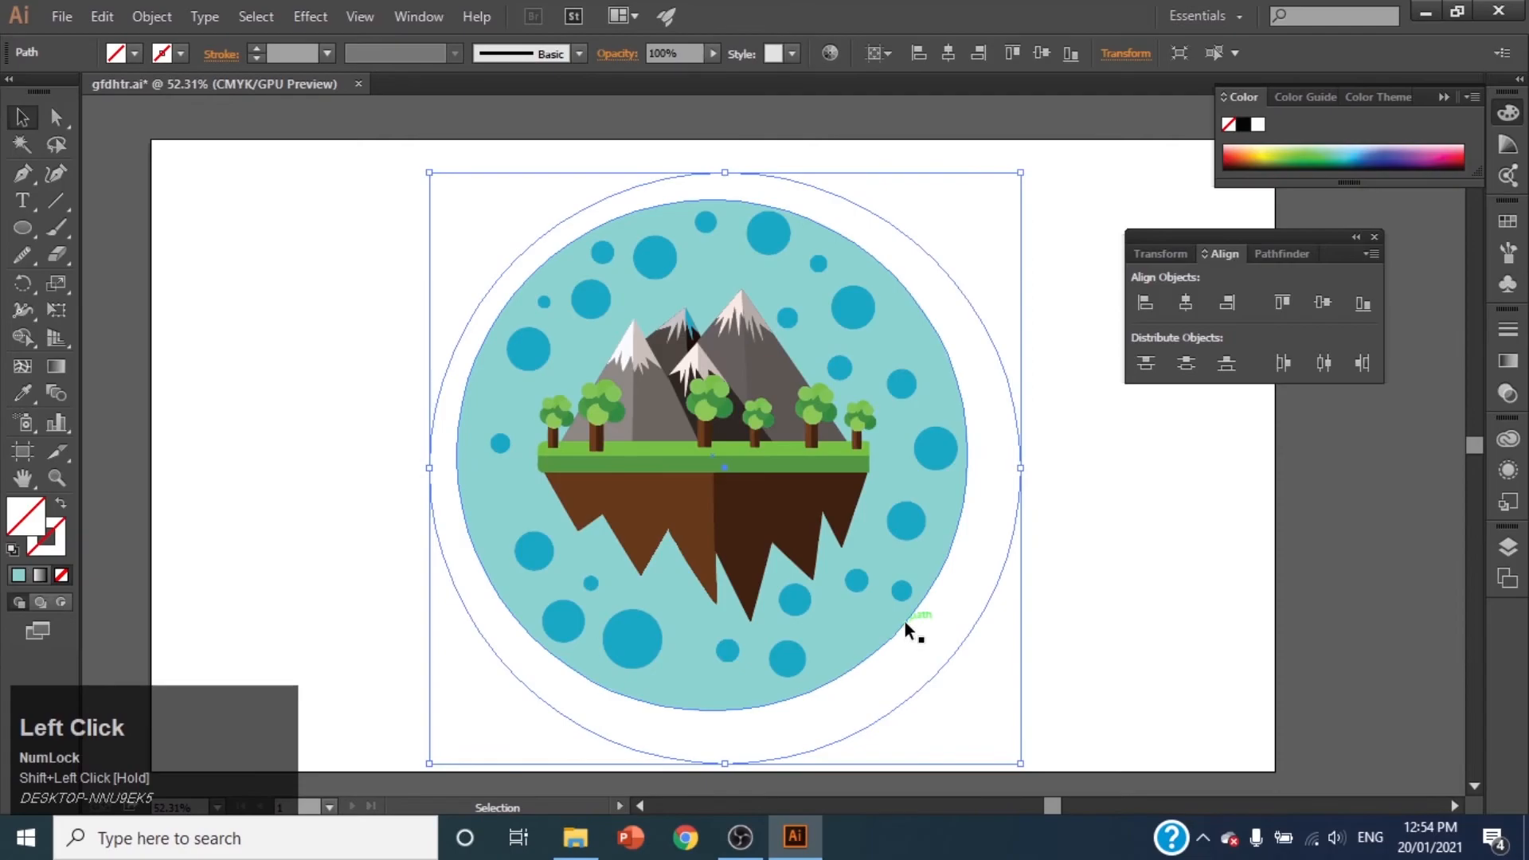
{"action": "left_click", "coordinate": [903, 619]}
{"action": "left_click", "coordinate": [977, 630], "text": "shift"}
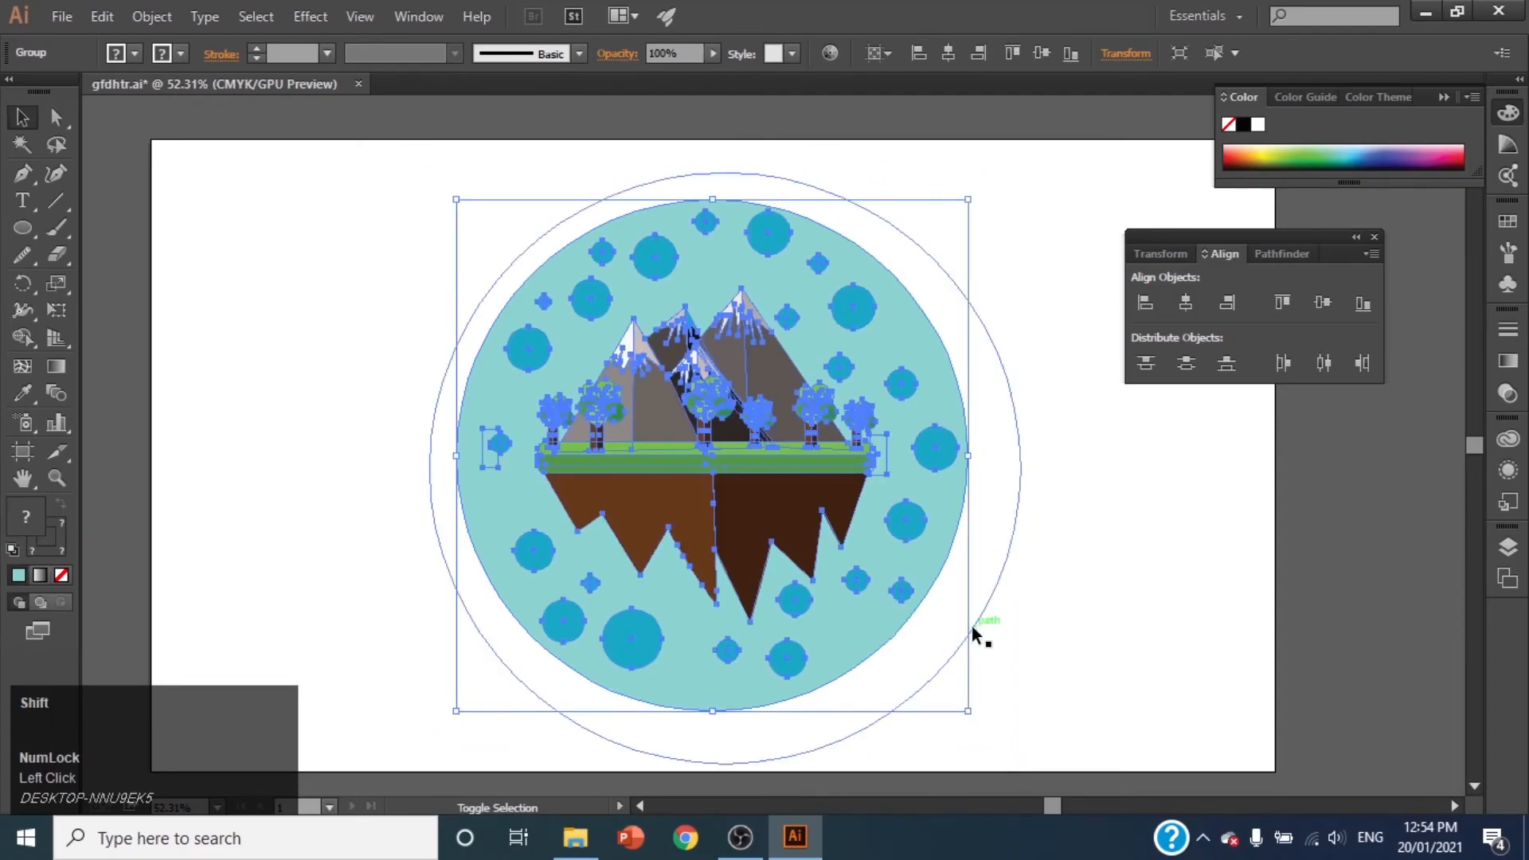
{"action": "left_click", "coordinate": [1188, 300]}
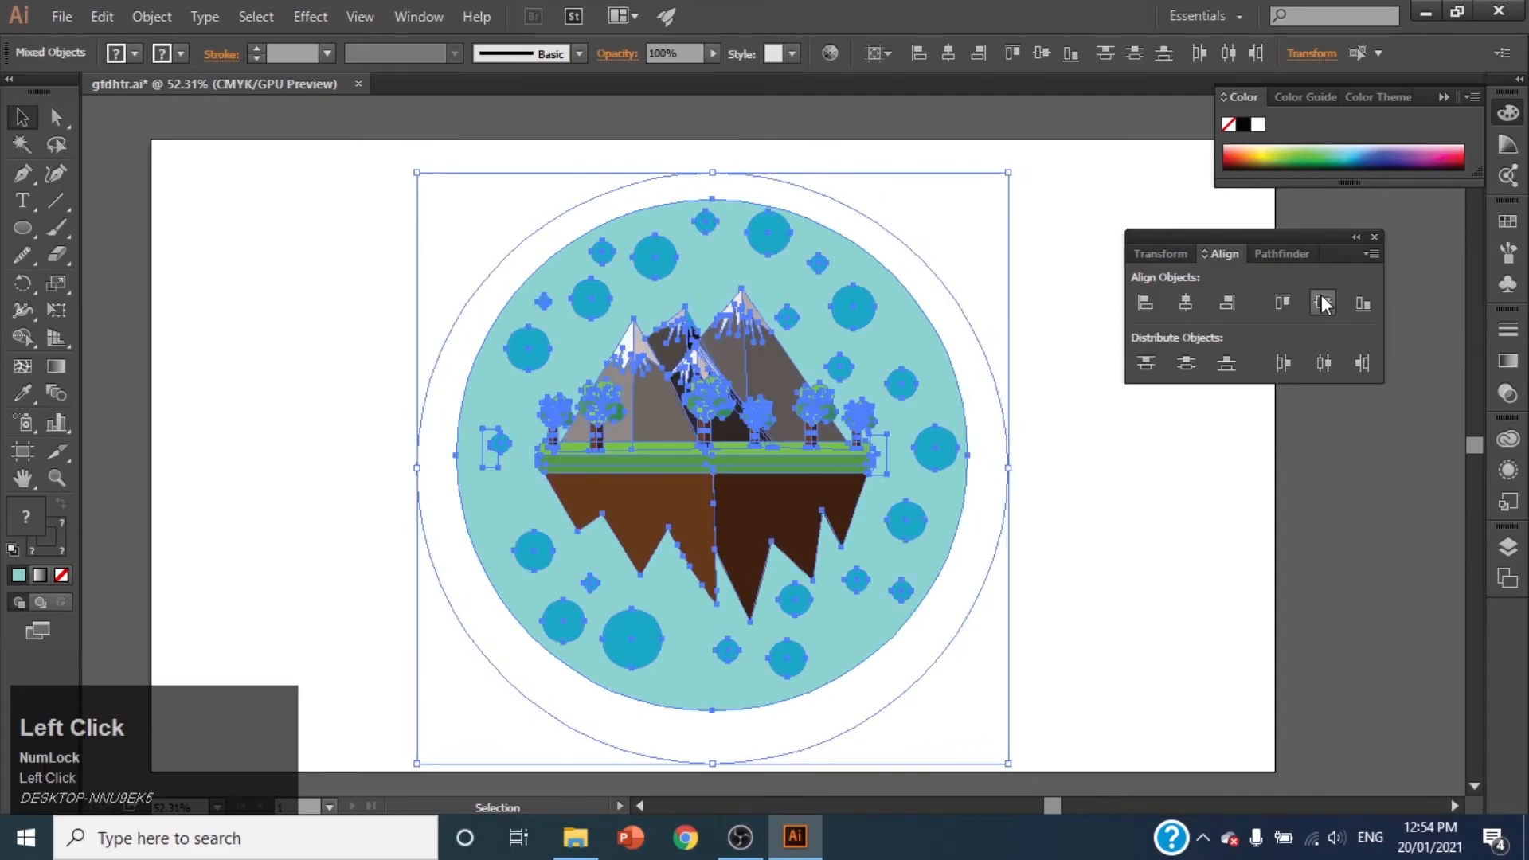
{"action": "left_click", "coordinate": [1325, 294]}
Step: Fill the outer circle with the background circle's light turquoise and send it behind the artwork
{"action": "left_click", "coordinate": [1008, 454]}
{"action": "key", "text": "i"}
{"action": "left_click", "coordinate": [513, 454]}
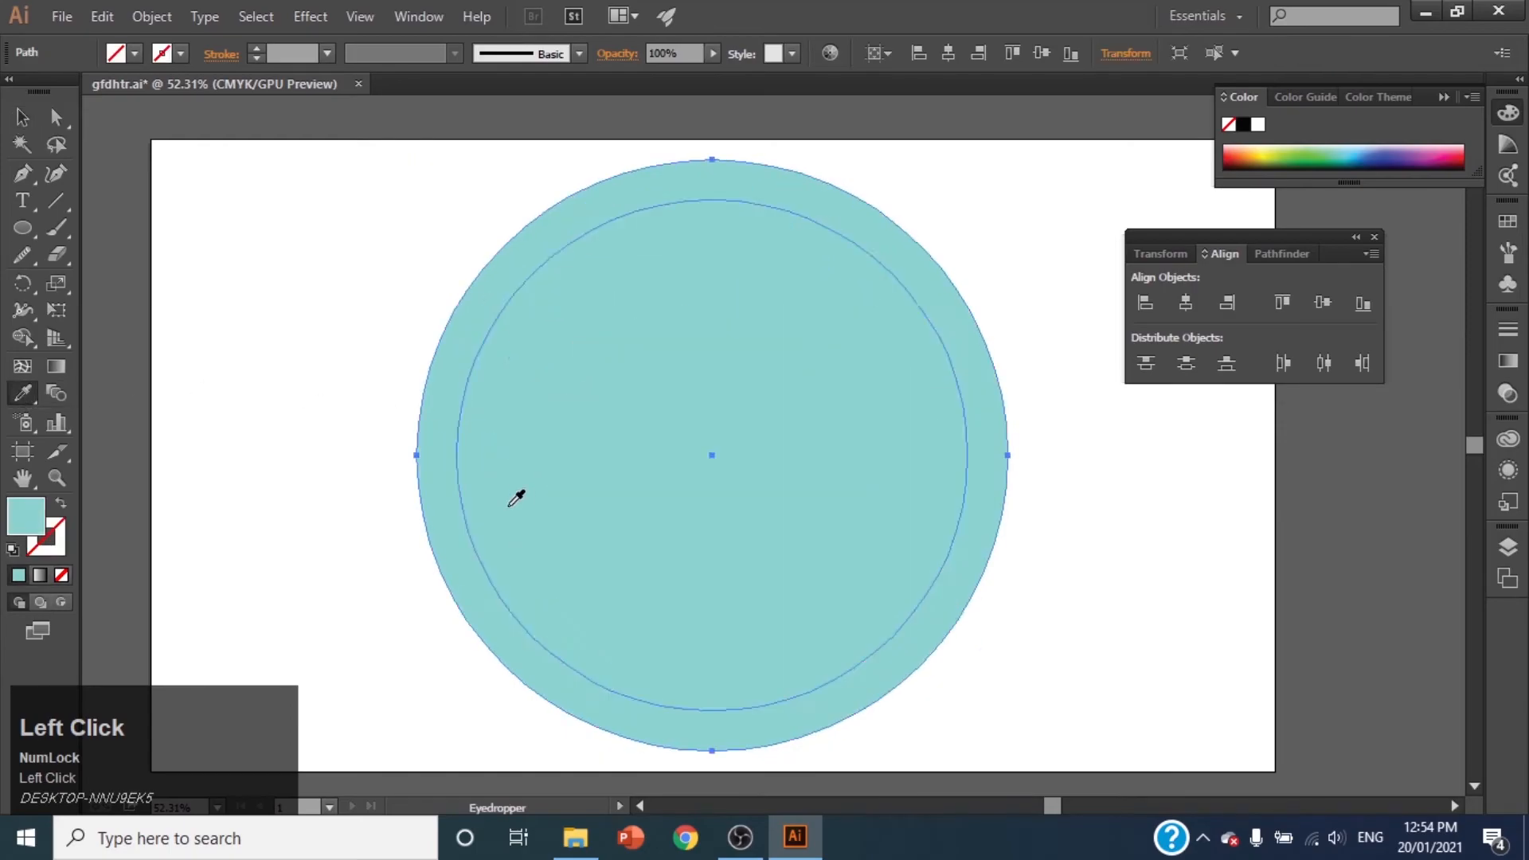
{"action": "key", "text": "v"}
{"action": "key", "text": "ctrl+shift+bracketleft"}
Step: Lower the outer circle's opacity to 50%
{"action": "left_click_drag", "start_coordinate": [702, 65], "coordinate": [678, 77]}
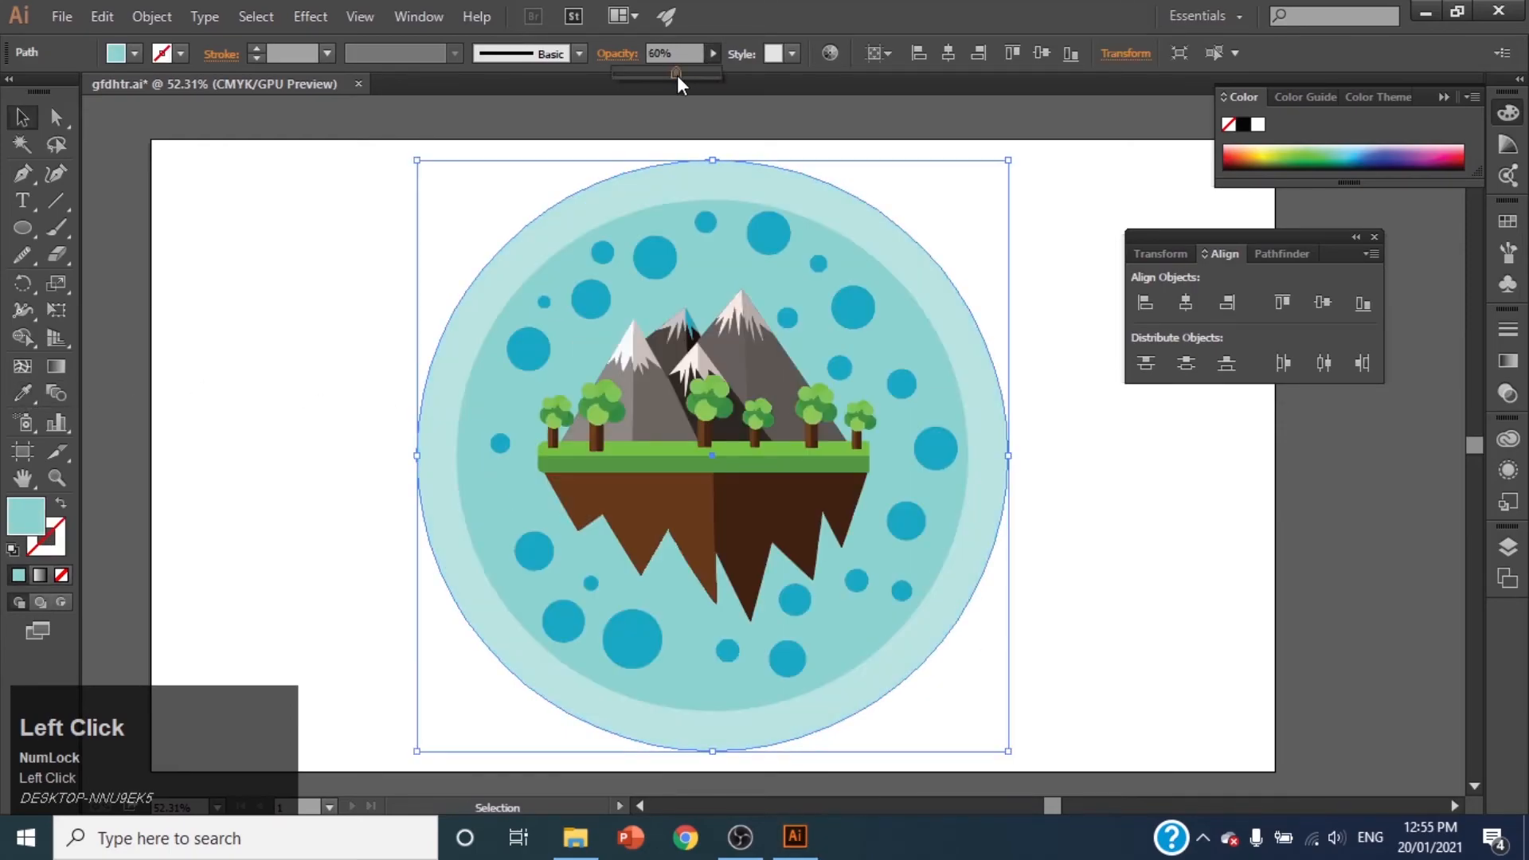
{"action": "left_click", "coordinate": [666, 74]}
{"action": "left_click", "coordinate": [9, 110]}
Step: Select the outer circle and the grouped artwork, scale them down together and move them near the artboard's center
{"action": "left_click_drag", "start_coordinate": [368, 168], "coordinate": [884, 626]}
{"action": "left_click_drag", "start_coordinate": [763, 556], "coordinate": [810, 604]}
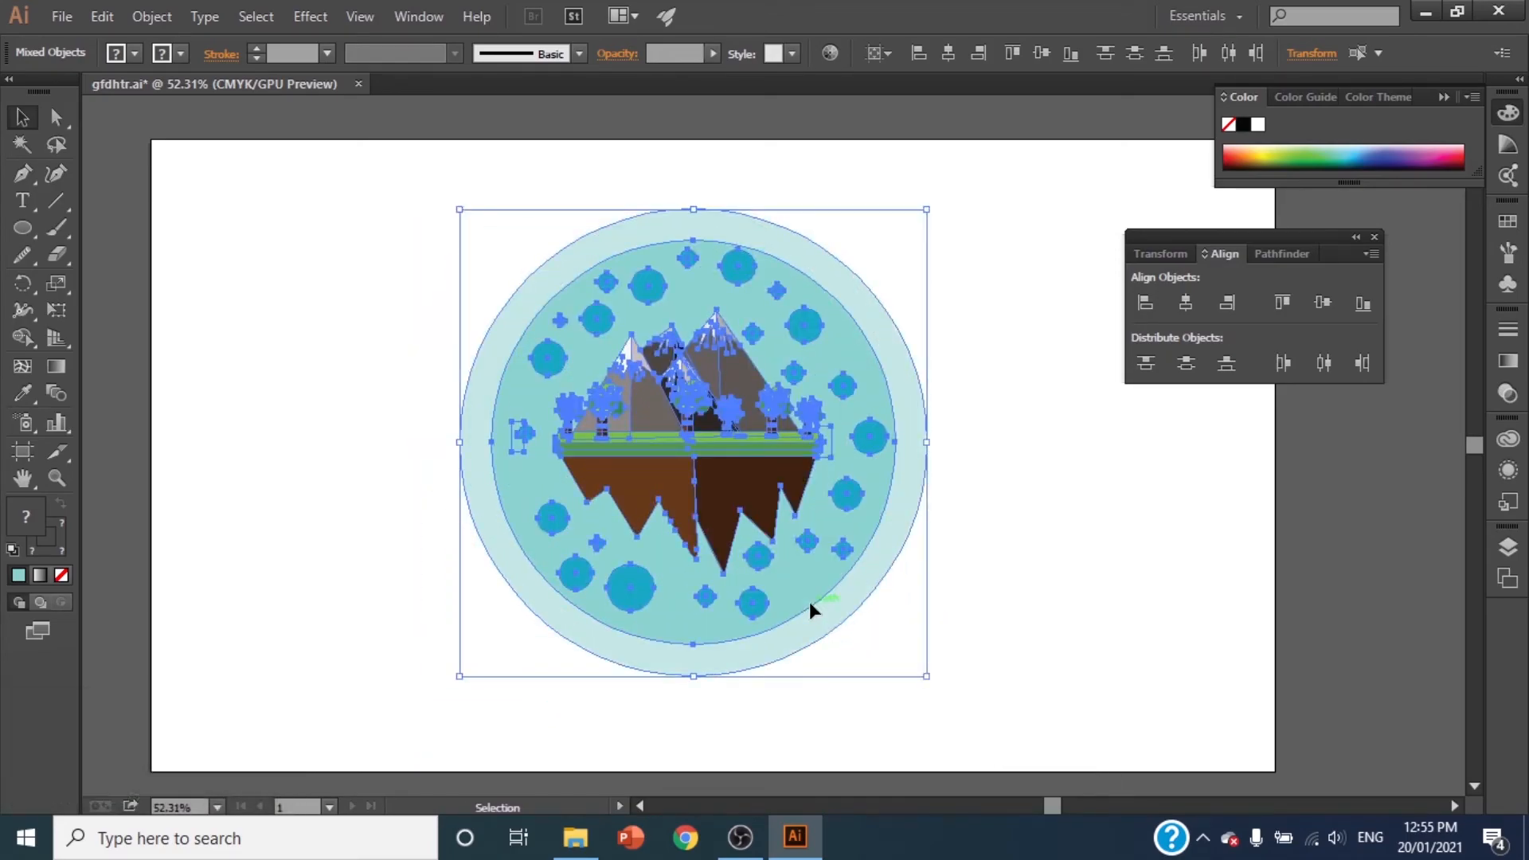
{"action": "left_click", "coordinate": [1013, 609]}
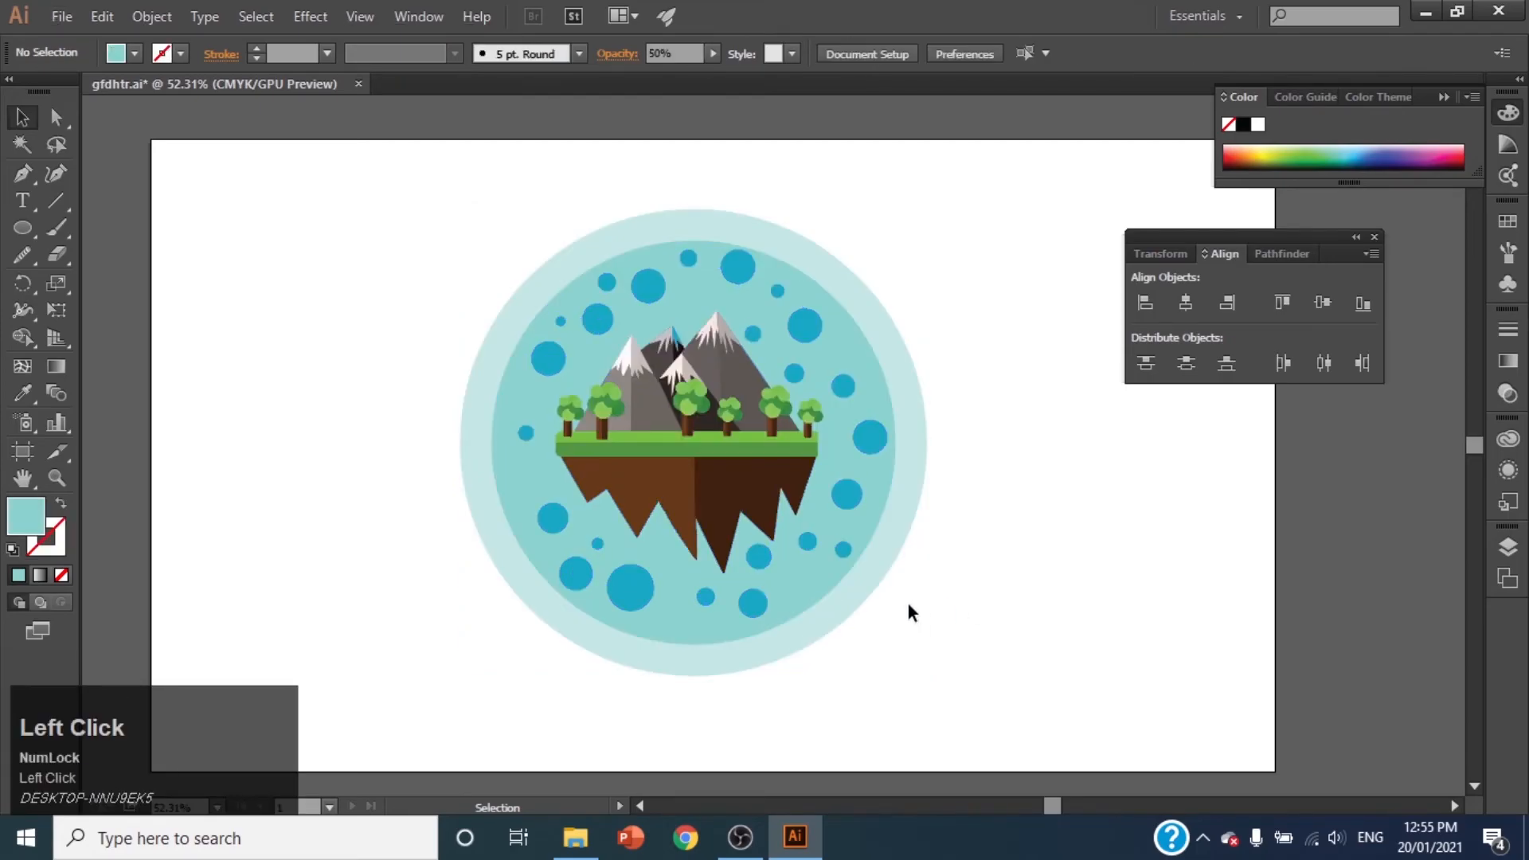
Step: Duplicate the translucent outer circle and enlarge the copy into a second, wider ring around the artwork
{"action": "left_click", "coordinate": [871, 601]}
{"action": "left_click_drag", "start_coordinate": [871, 600], "coordinate": [882, 620]}
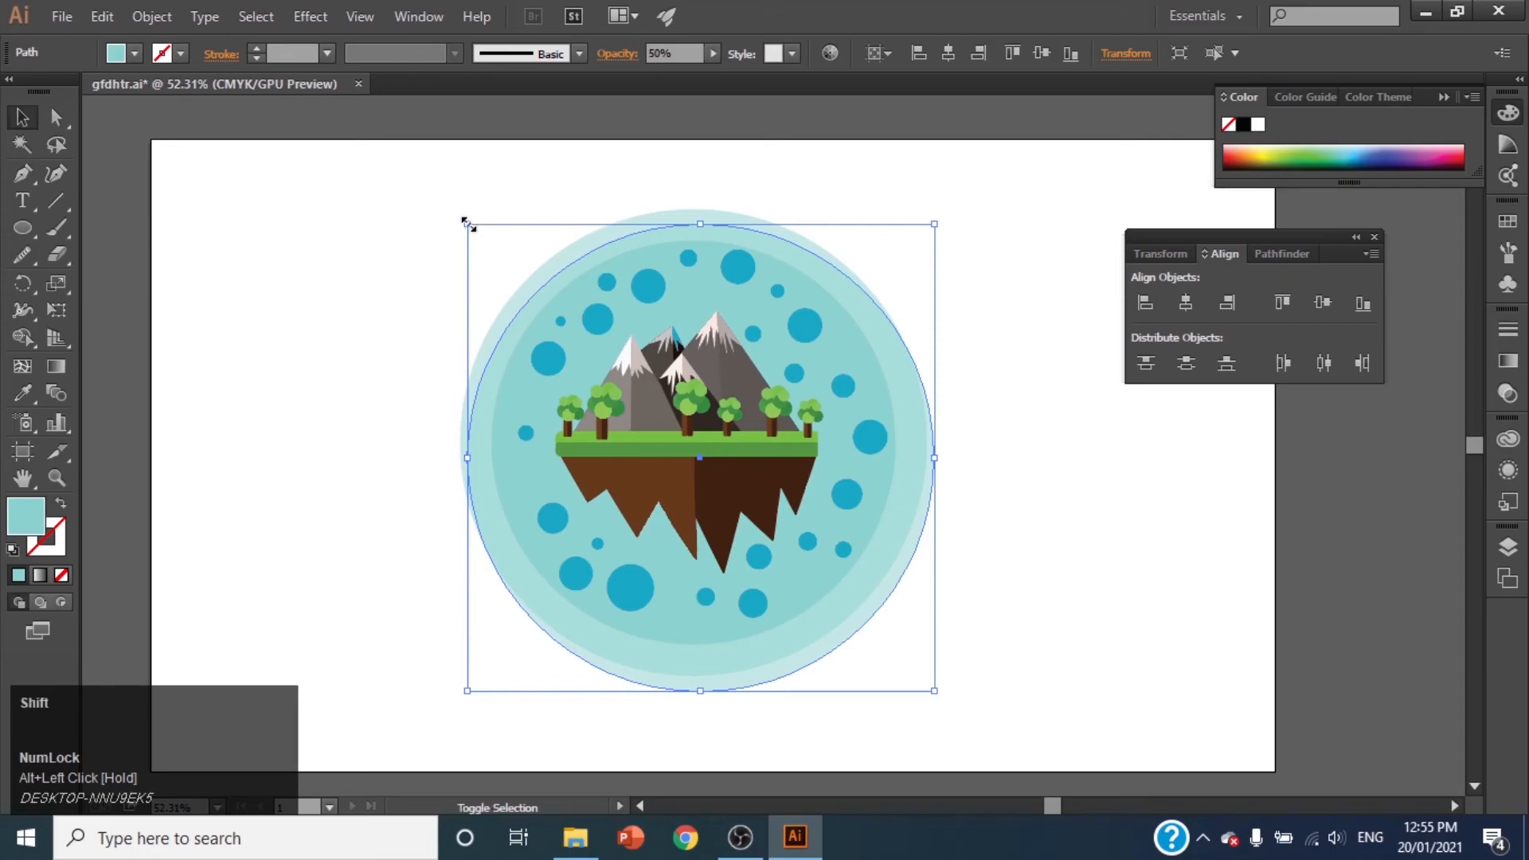
{"action": "left_click_drag", "start_coordinate": [460, 221], "coordinate": [406, 167]}
{"action": "left_click_drag", "start_coordinate": [487, 254], "coordinate": [508, 265]}
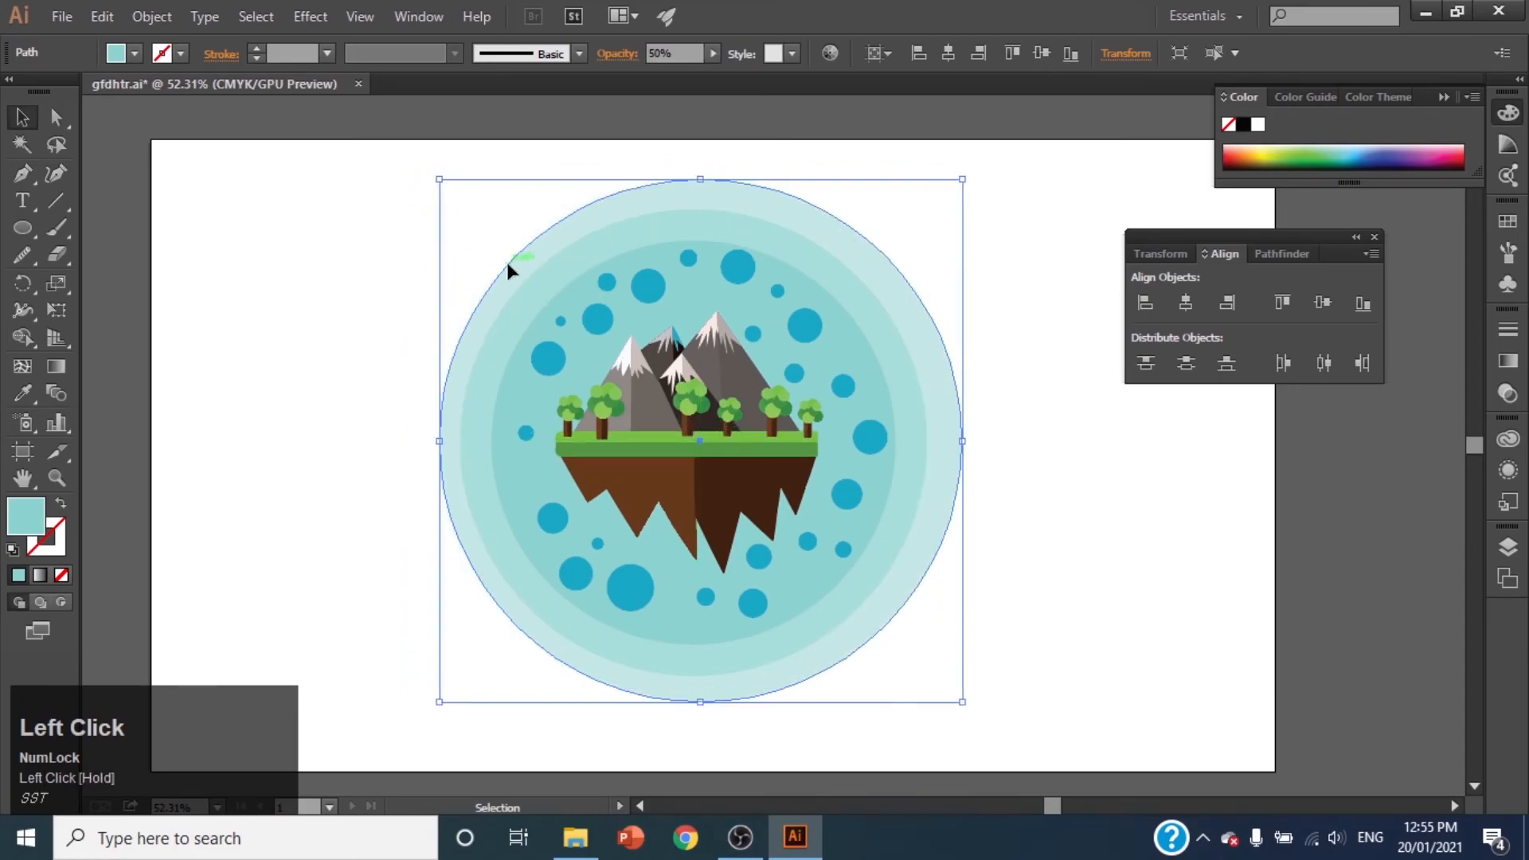
Step: Center both translucent rings and the grouped artwork on each other horizontally and vertically
{"action": "left_click_drag", "start_coordinate": [1023, 190], "coordinate": [505, 656]}
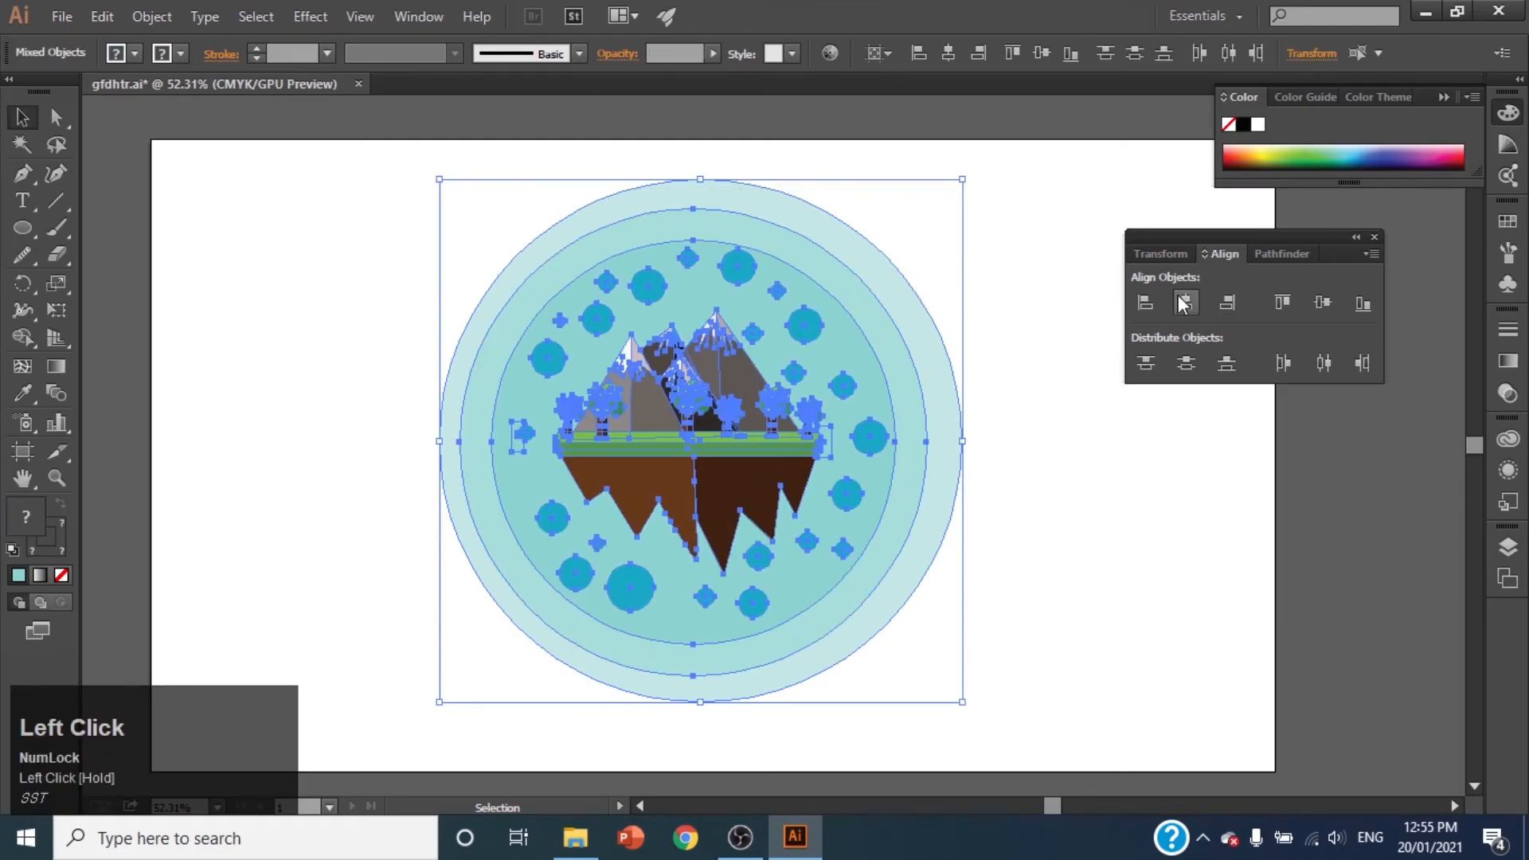
{"action": "left_click", "coordinate": [1185, 301]}
{"action": "left_click", "coordinate": [1321, 302]}
{"action": "left_click", "coordinate": [1085, 463]}
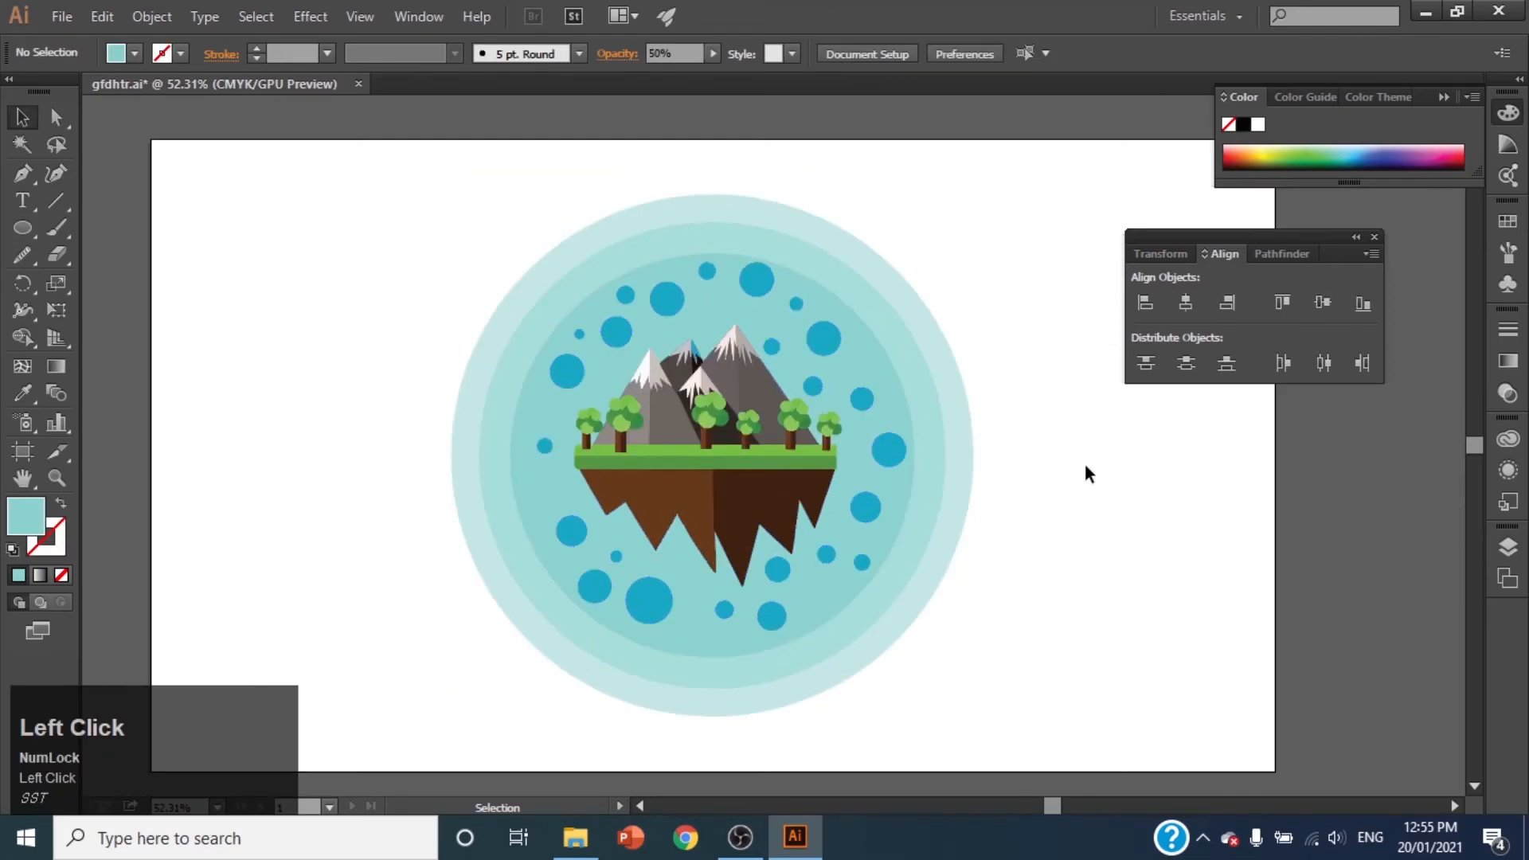
Step: Duplicate the outermost ring and scale the copy up proportionally to form a third ring
{"action": "left_click", "coordinate": [528, 264]}
{"action": "left_click_drag", "start_coordinate": [529, 264], "coordinate": [494, 239], "text": "alt"}
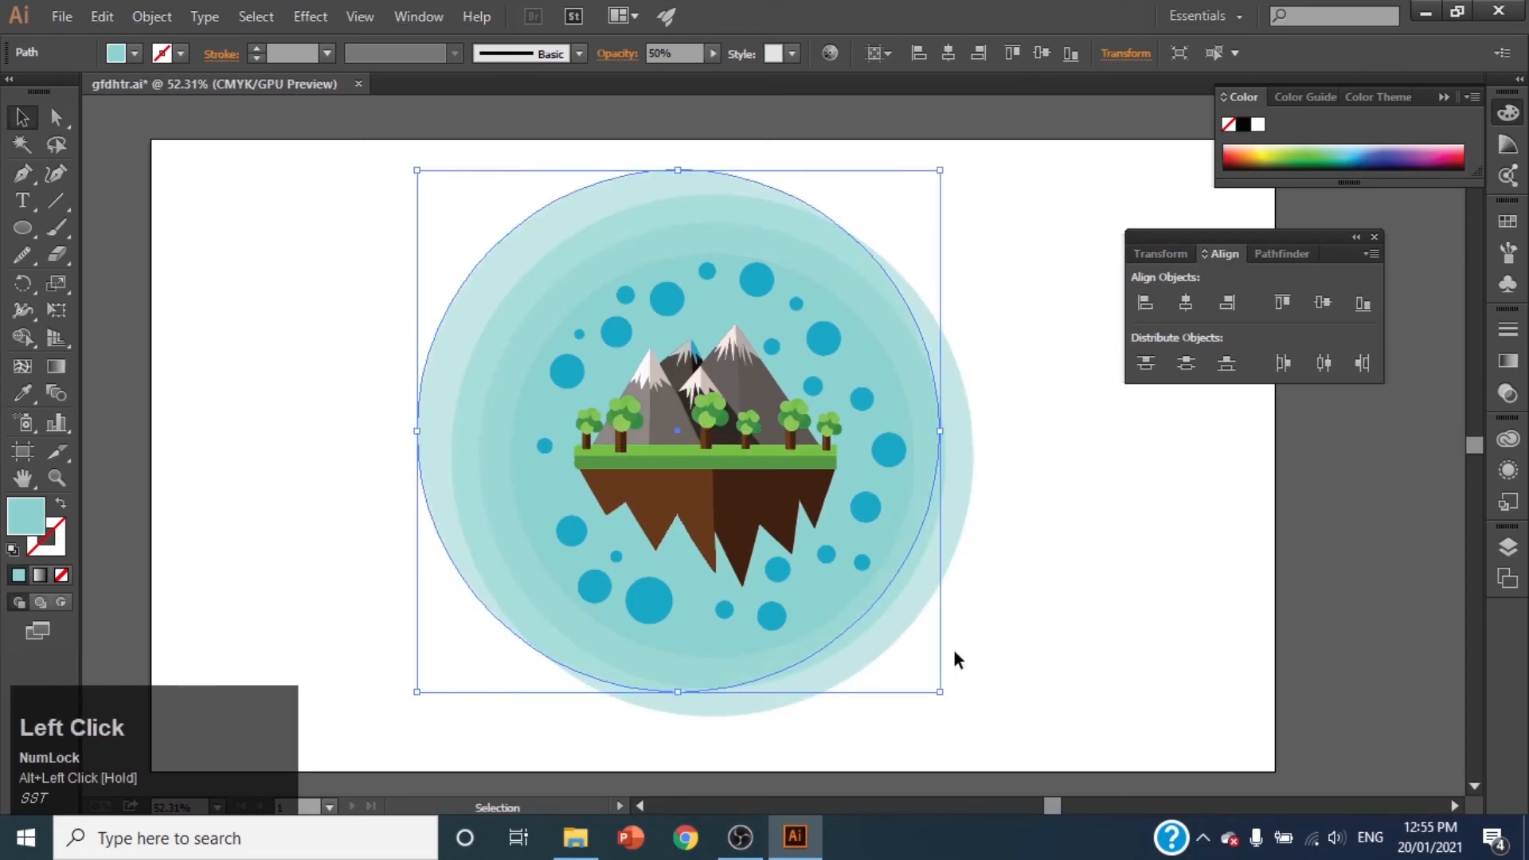
{"action": "left_click_drag", "start_coordinate": [939, 690], "coordinate": [1123, 754], "text": "shift"}
Step: Align all three rings and the grouped artwork to a common horizontal and vertical center
{"action": "left_click_drag", "start_coordinate": [1072, 168], "coordinate": [419, 713]}
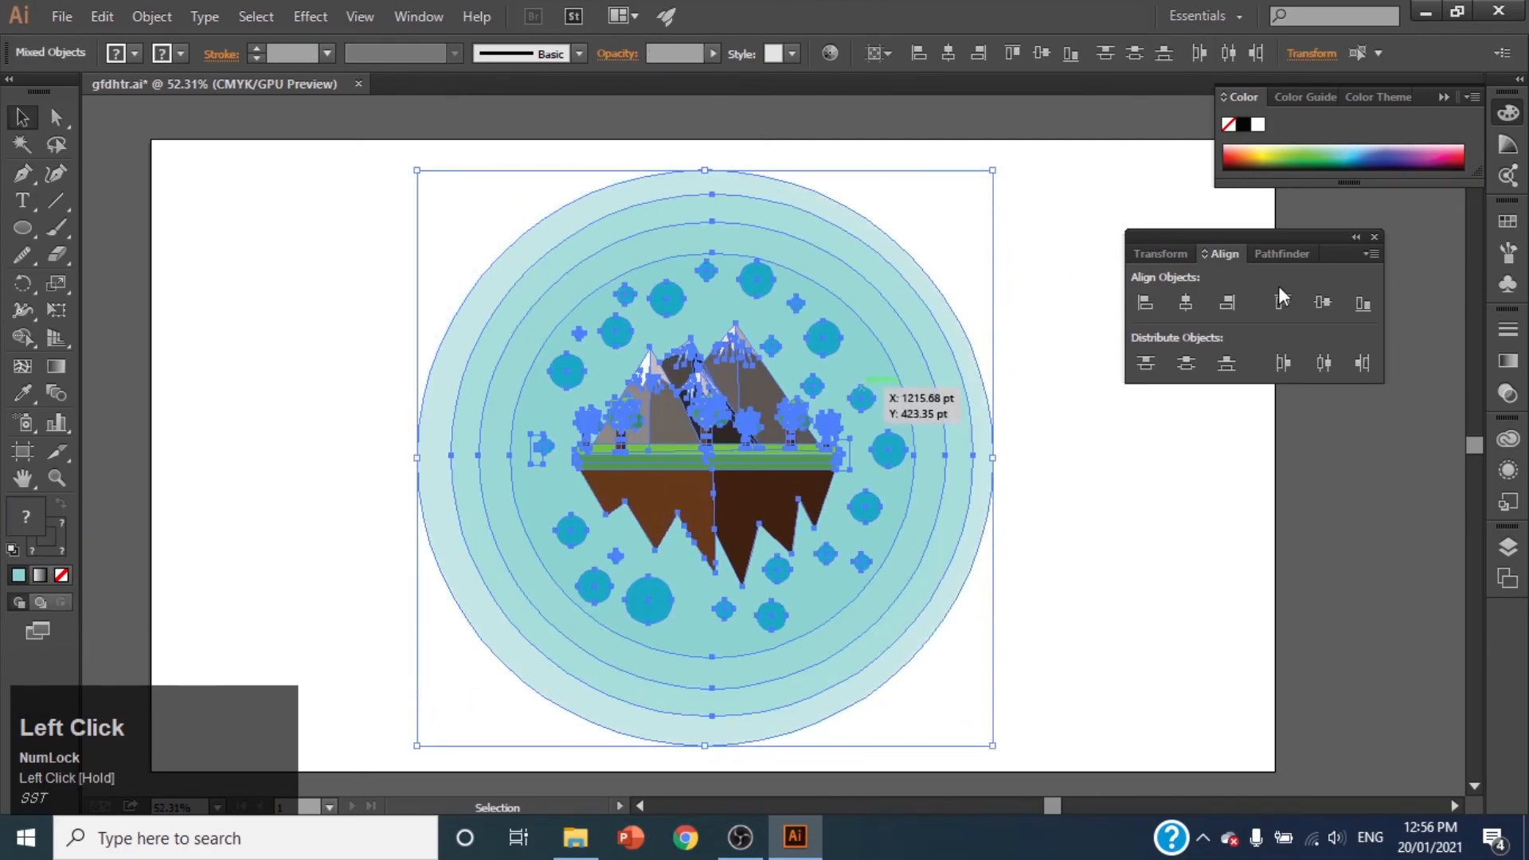
{"action": "left_click", "coordinate": [1188, 301]}
{"action": "left_click", "coordinate": [1326, 303]}
{"action": "left_click", "coordinate": [1134, 494]}
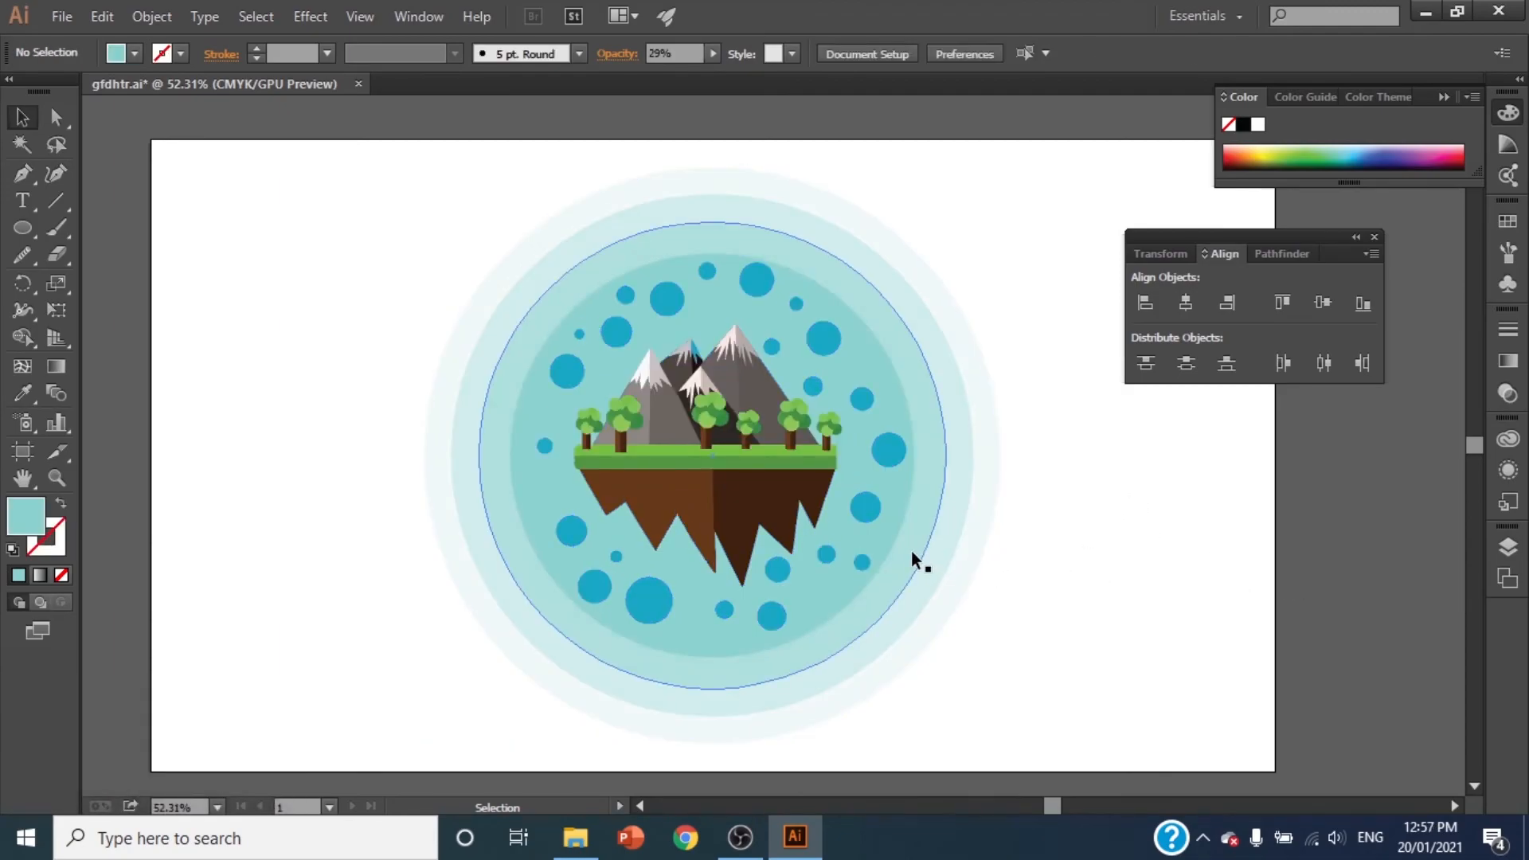
Step: Lower the innermost translucent ring's opacity to 32%
{"action": "left_click", "coordinate": [911, 553]}
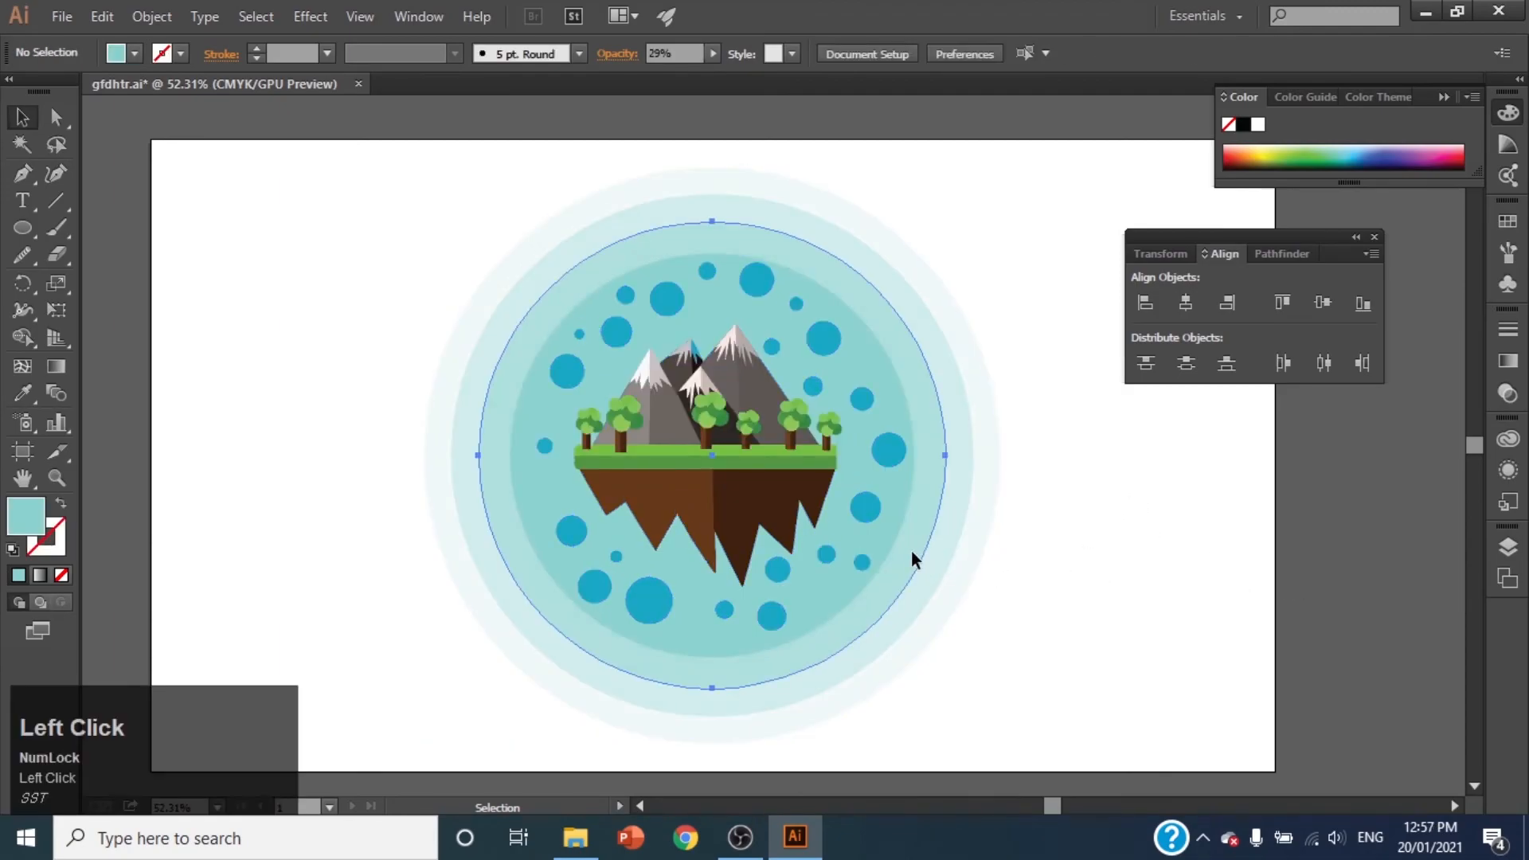
{"action": "left_click", "coordinate": [649, 73]}
{"action": "left_click", "coordinate": [1124, 586]}
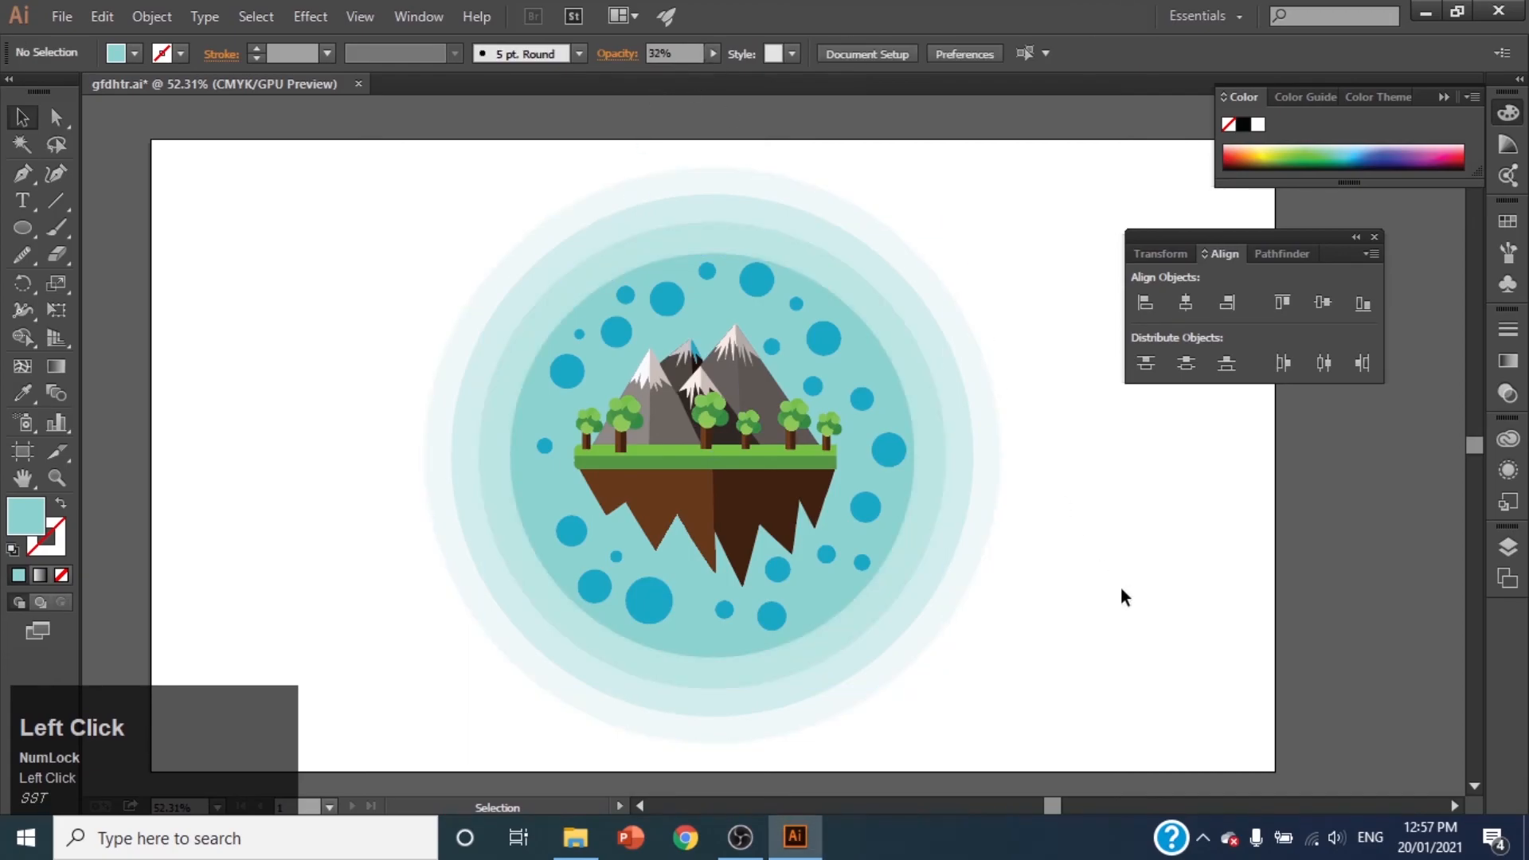
Step: Ungroup the central floating island artwork
{"action": "left_click", "coordinate": [656, 594]}
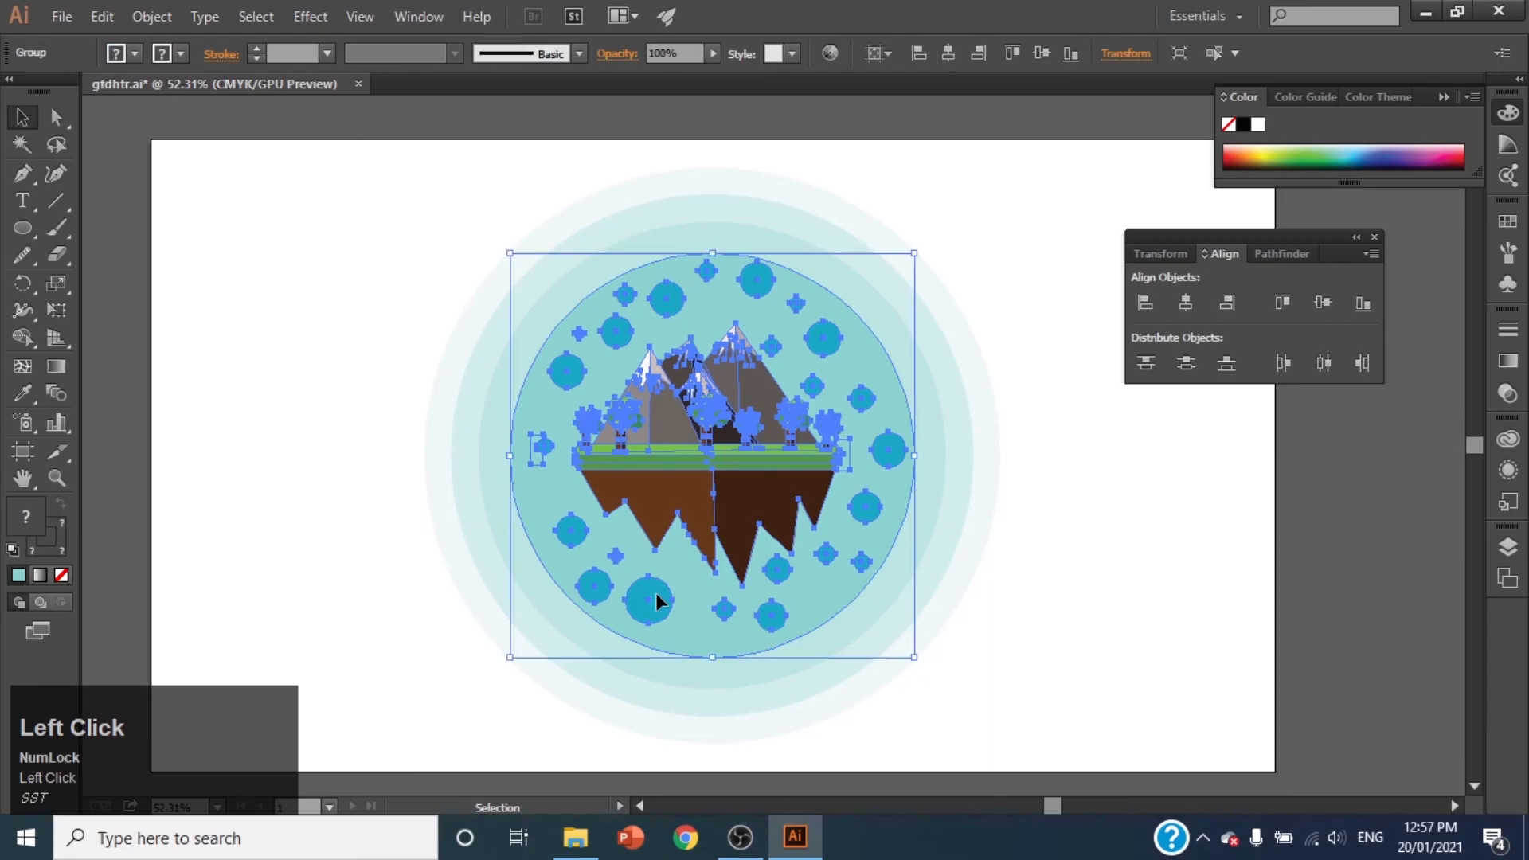
{"action": "right_click", "coordinate": [834, 560]}
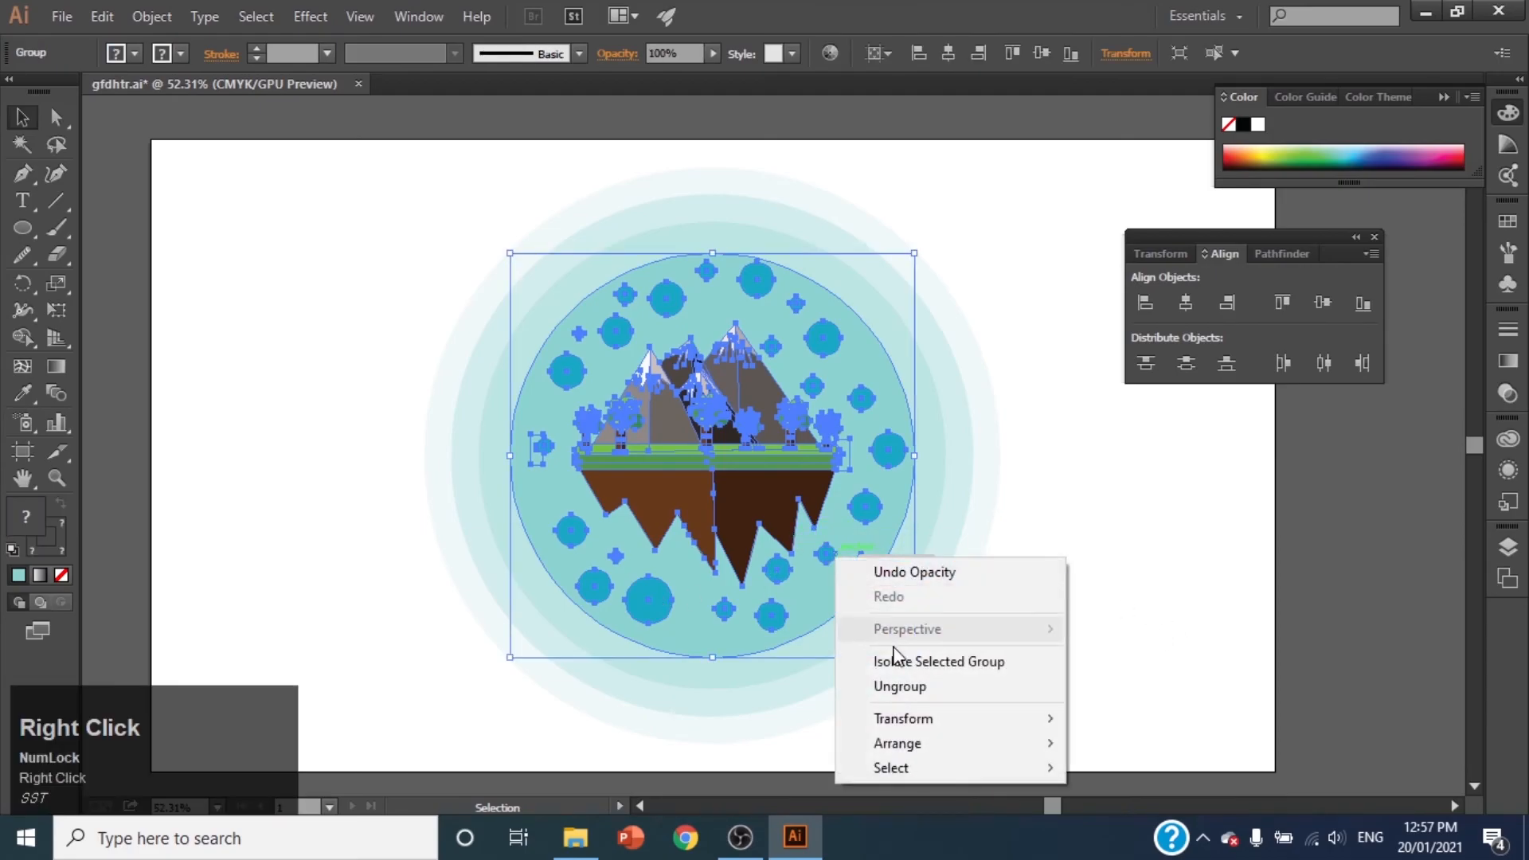
{"action": "left_click", "coordinate": [916, 688]}
{"action": "left_click", "coordinate": [1170, 620]}
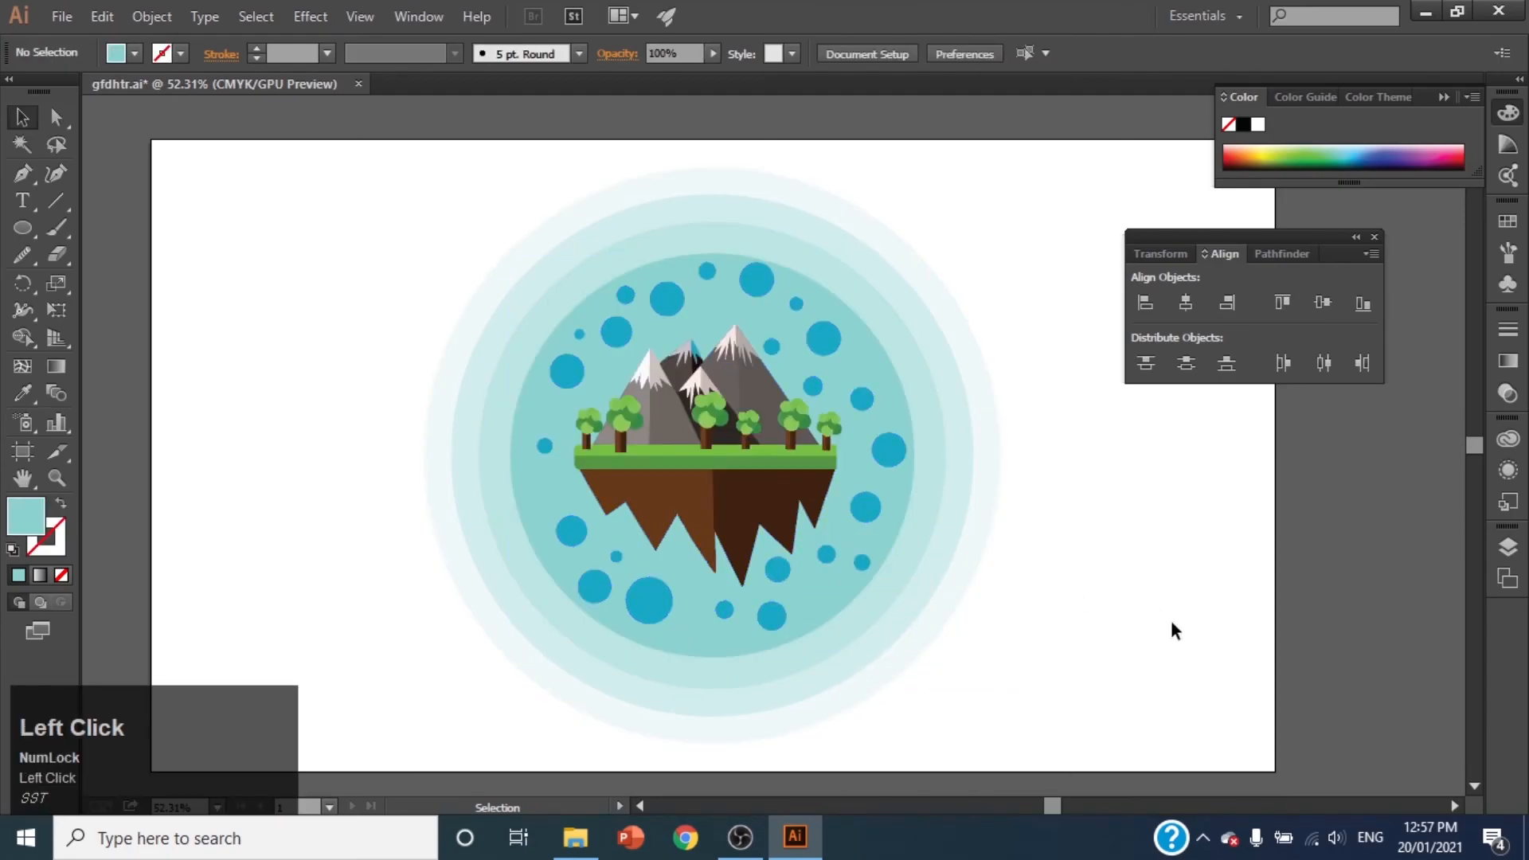
Step: Select every object sharing the blue dots' fill color and recolor them to the lighter blue 03EBF7
{"action": "left_click", "coordinate": [663, 601]}
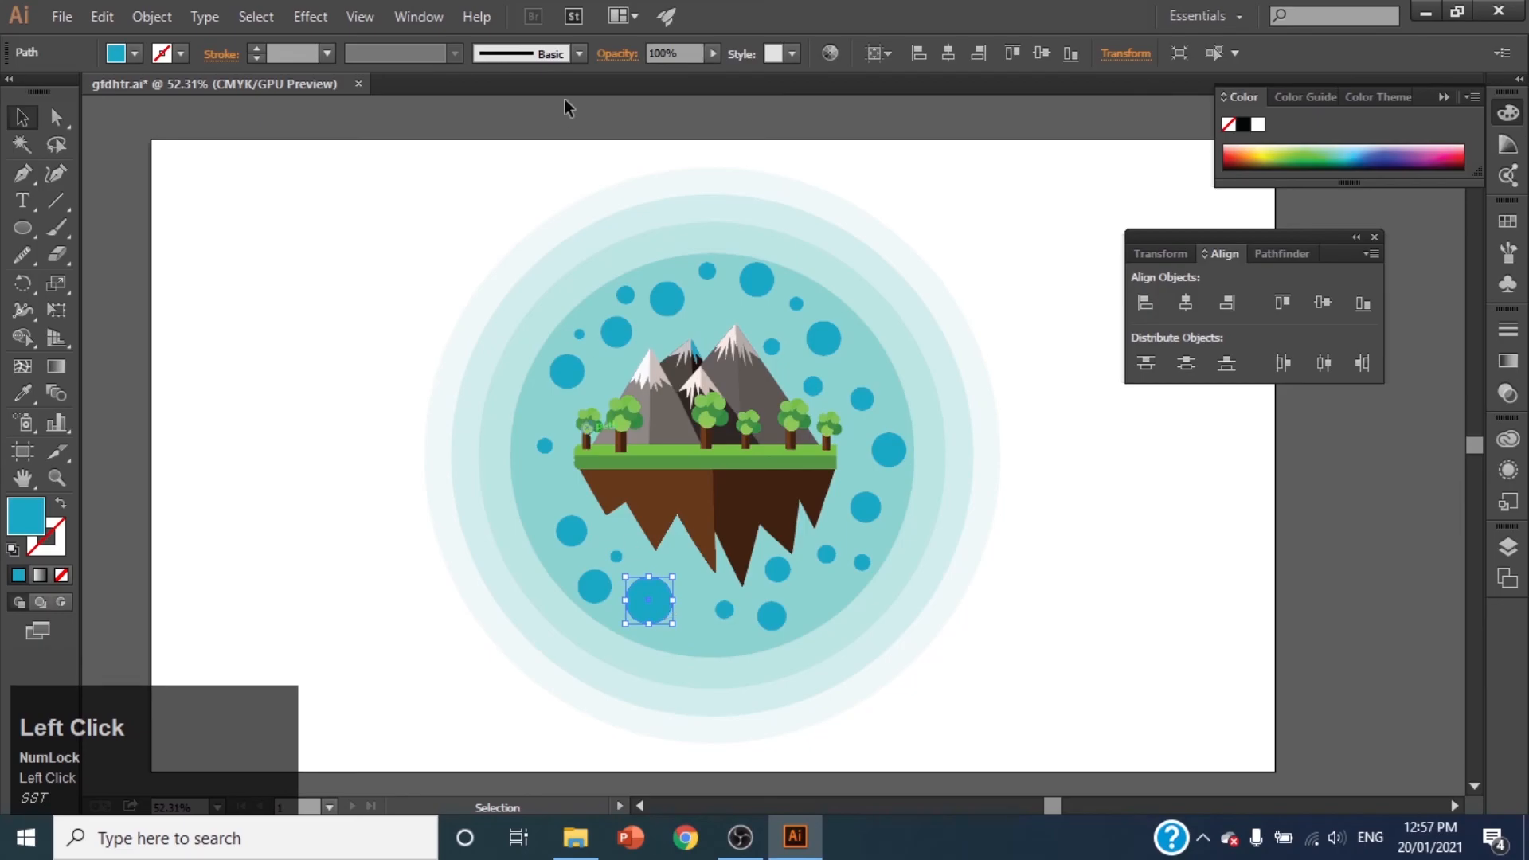
{"action": "left_click", "coordinate": [256, 17]}
{"action": "left_click", "coordinate": [623, 329]}
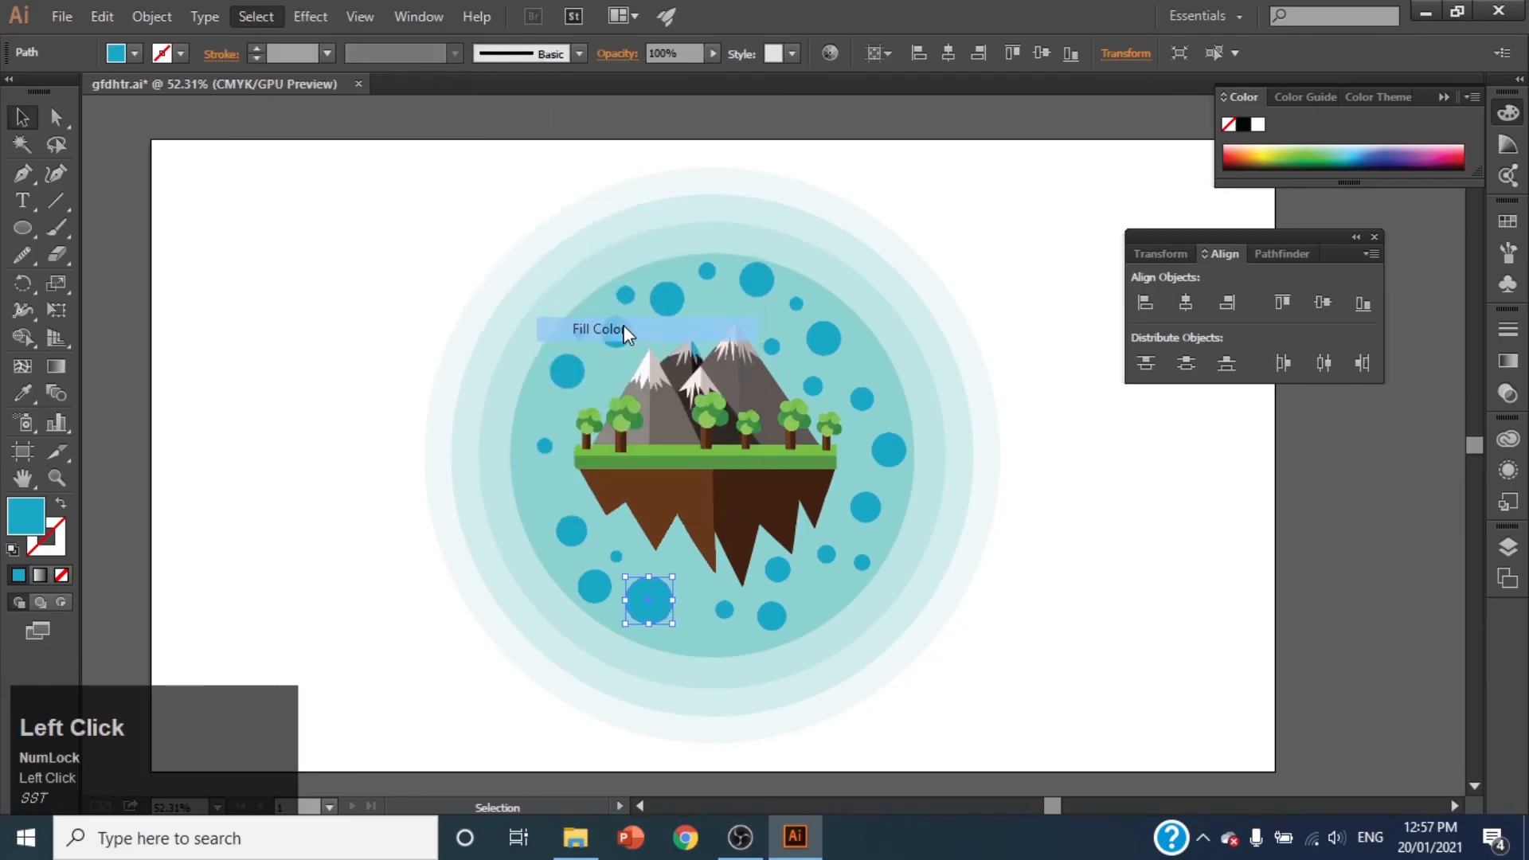
{"action": "double_click", "coordinate": [34, 525]}
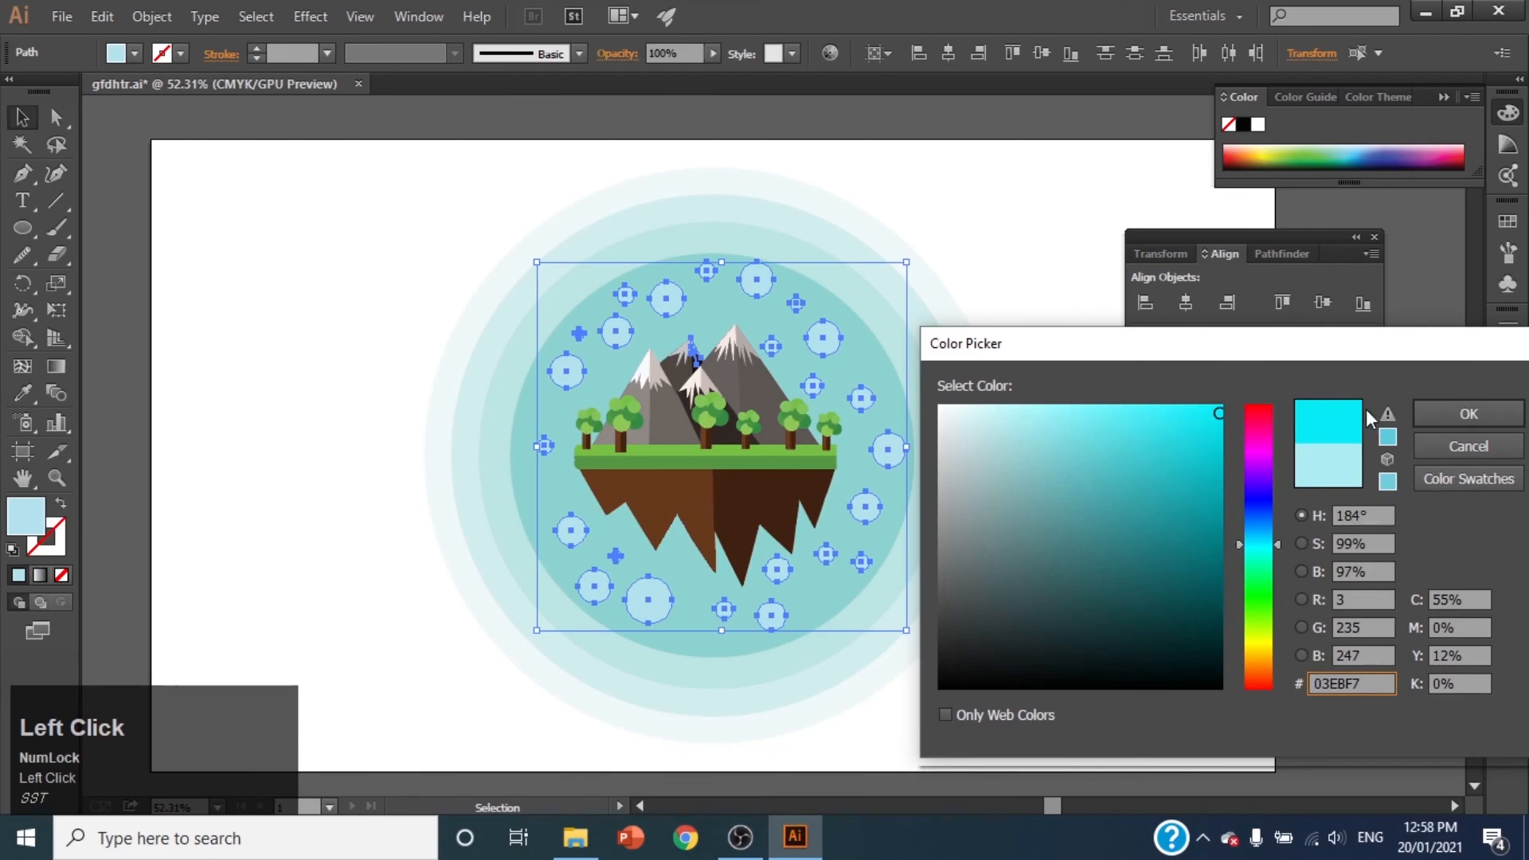
{"action": "left_click", "coordinate": [1439, 414]}
{"action": "left_click", "coordinate": [1154, 512]}
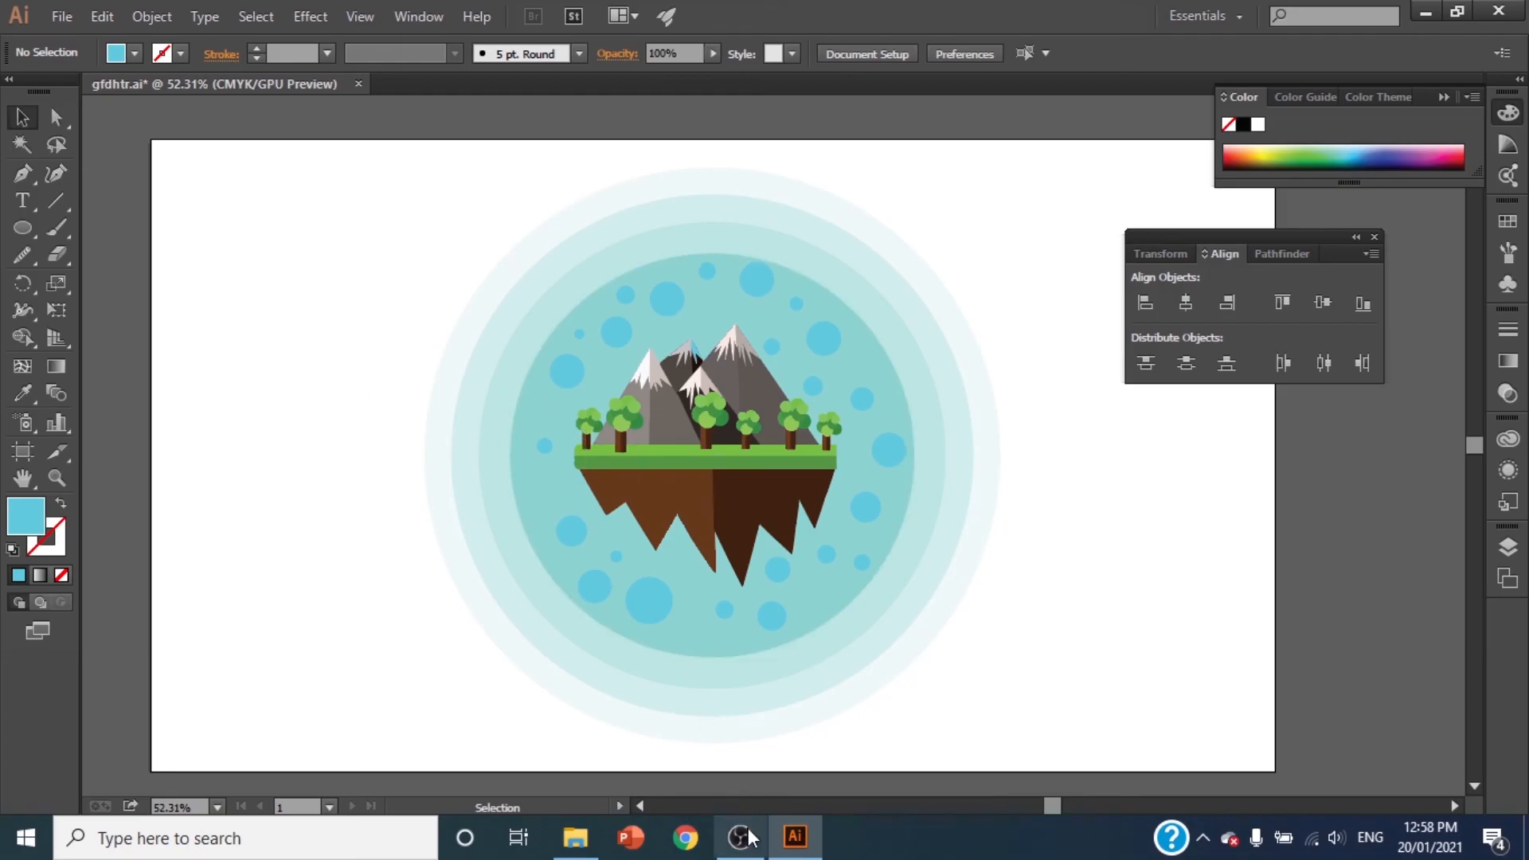
Step: Select the whole illustration with its rings and group it
{"action": "left_click_drag", "start_coordinate": [460, 176], "coordinate": [1080, 773]}
{"action": "right_click", "coordinate": [794, 562]}
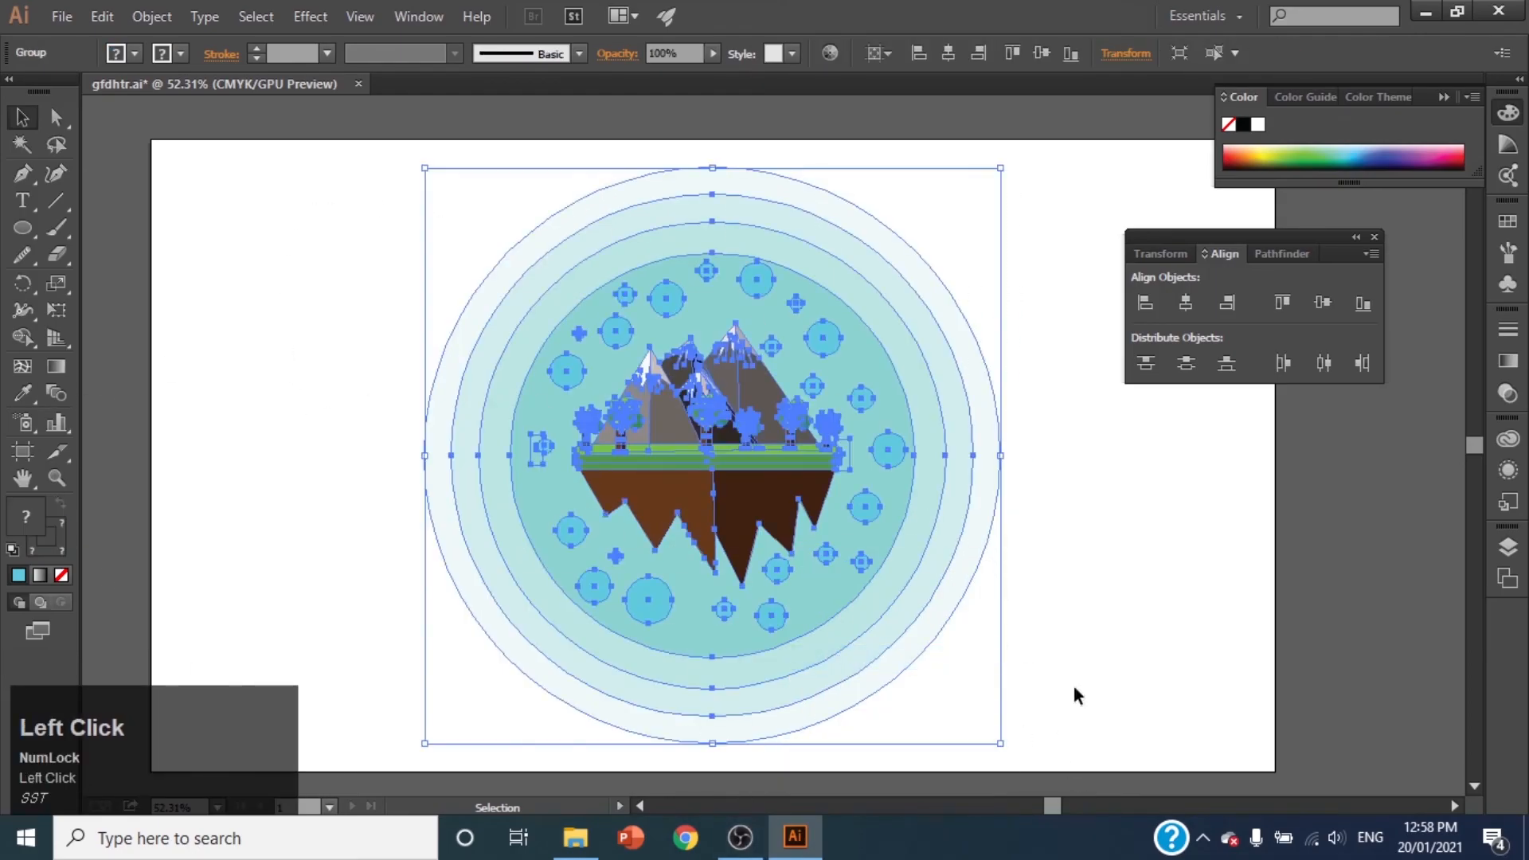
{"action": "left_click", "coordinate": [1000, 682]}
Step: Draw a rectangle slightly larger than the artboard and fill it with near-black 000607
{"action": "key", "text": "m"}
{"action": "left_click_drag", "start_coordinate": [125, 121], "coordinate": [1310, 794]}
{"action": "double_click", "coordinate": [25, 517]}
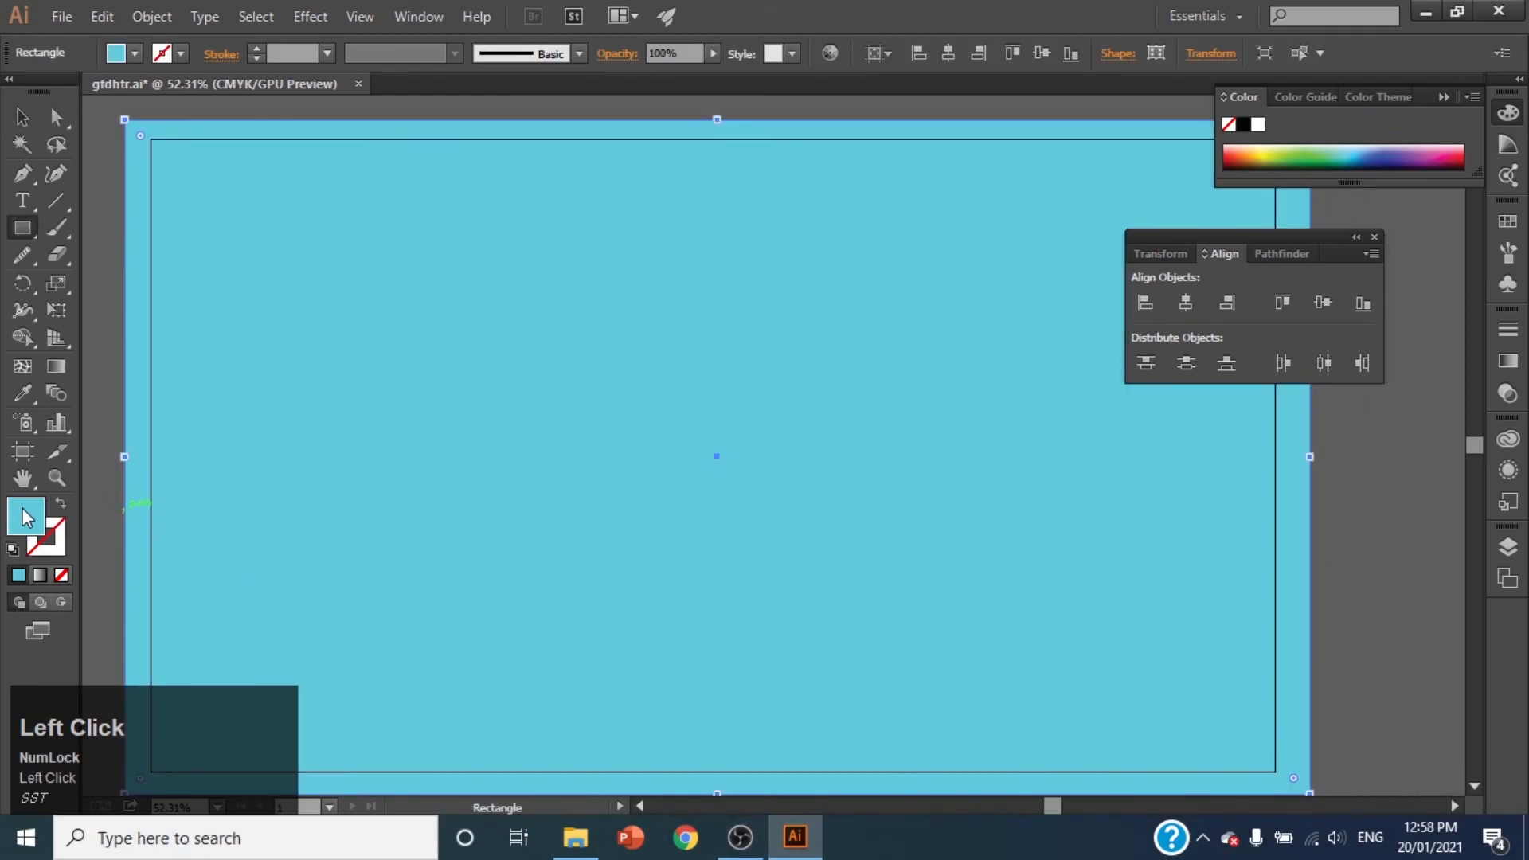
{"action": "left_click_drag", "start_coordinate": [1021, 433], "coordinate": [1217, 684]}
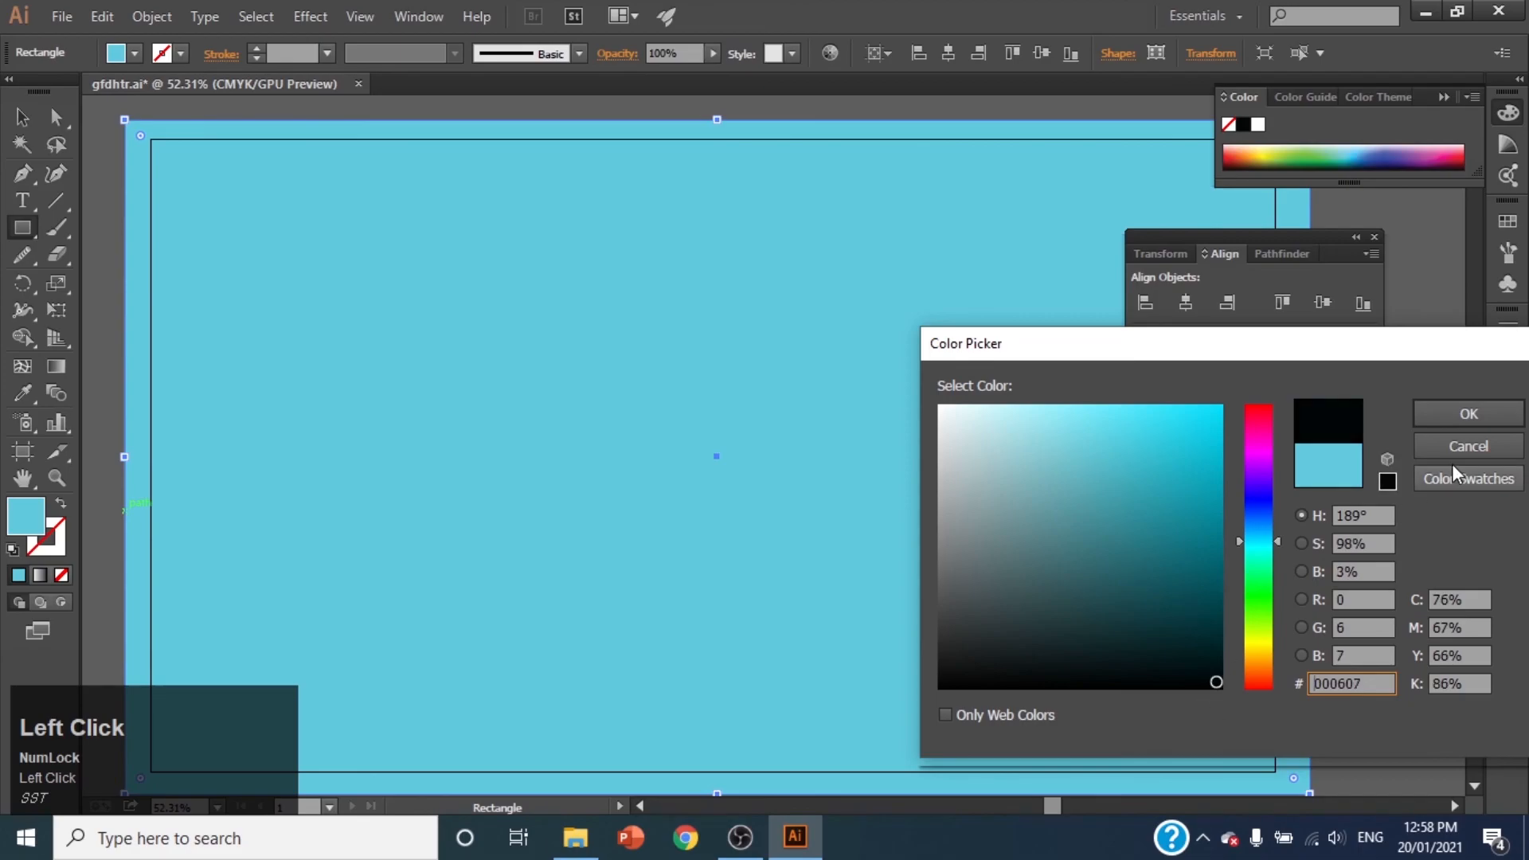
{"action": "left_click", "coordinate": [1443, 416]}
Step: Send the near-black rectangle behind the illustration and switch back to the Selection tool
{"action": "right_click", "coordinate": [1198, 482]}
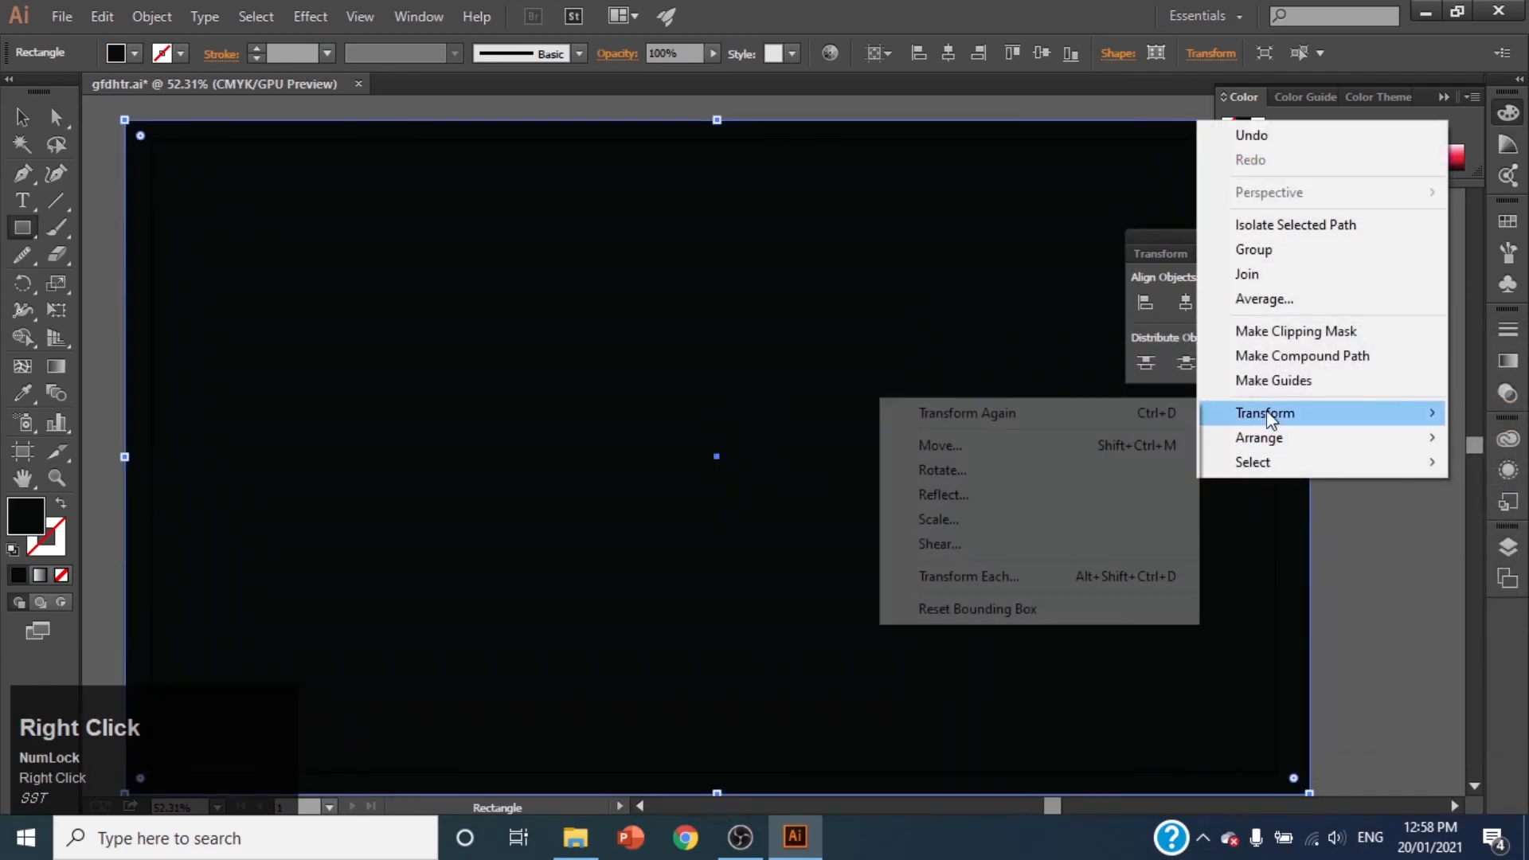
{"action": "mouse_move", "coordinate": [1266, 437]}
{"action": "left_click", "coordinate": [1084, 515]}
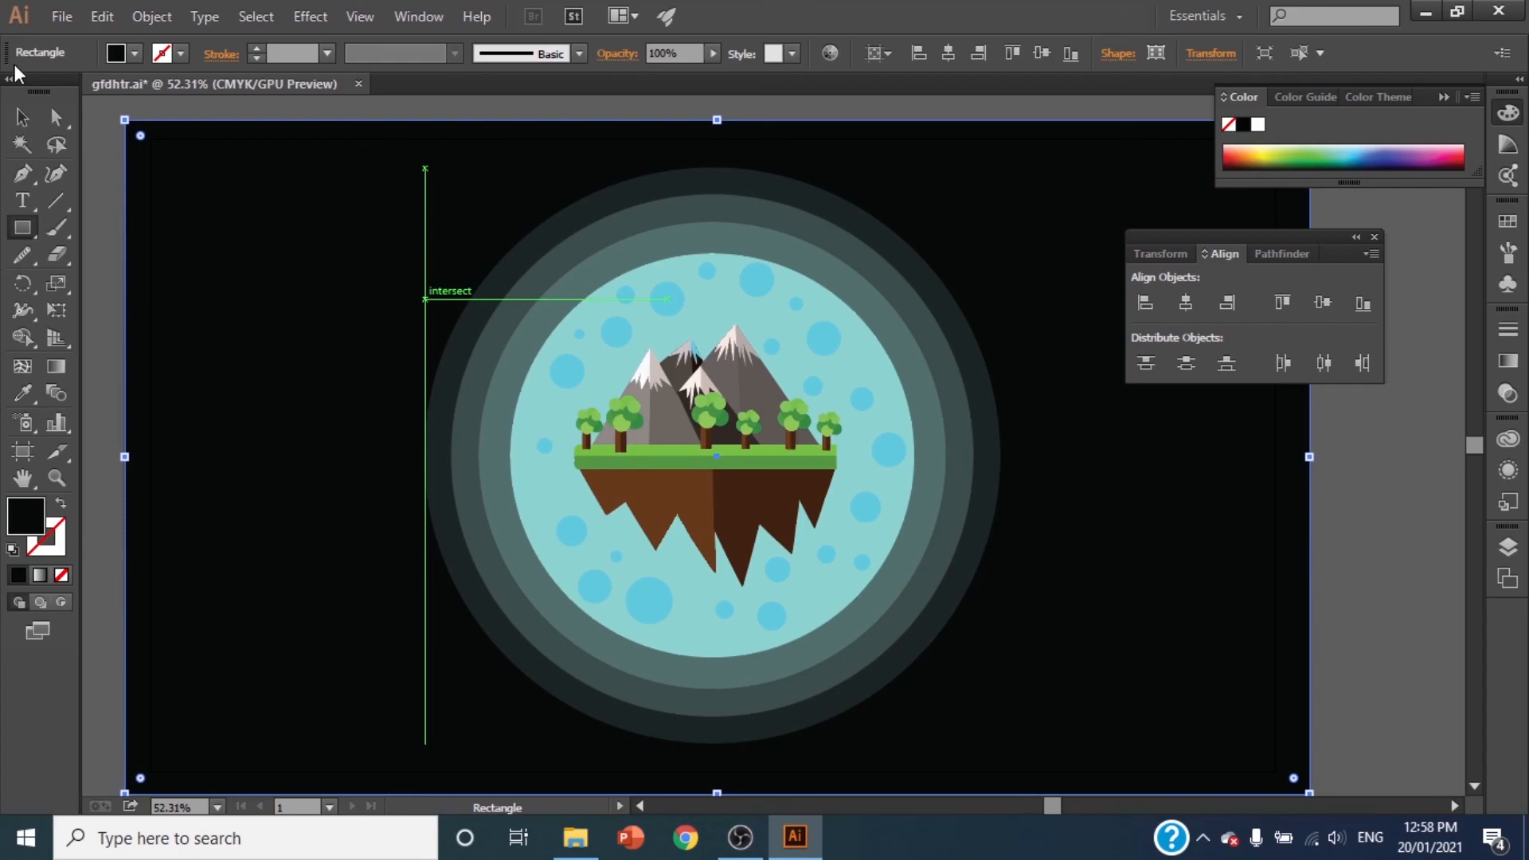
{"action": "left_click", "coordinate": [19, 116]}
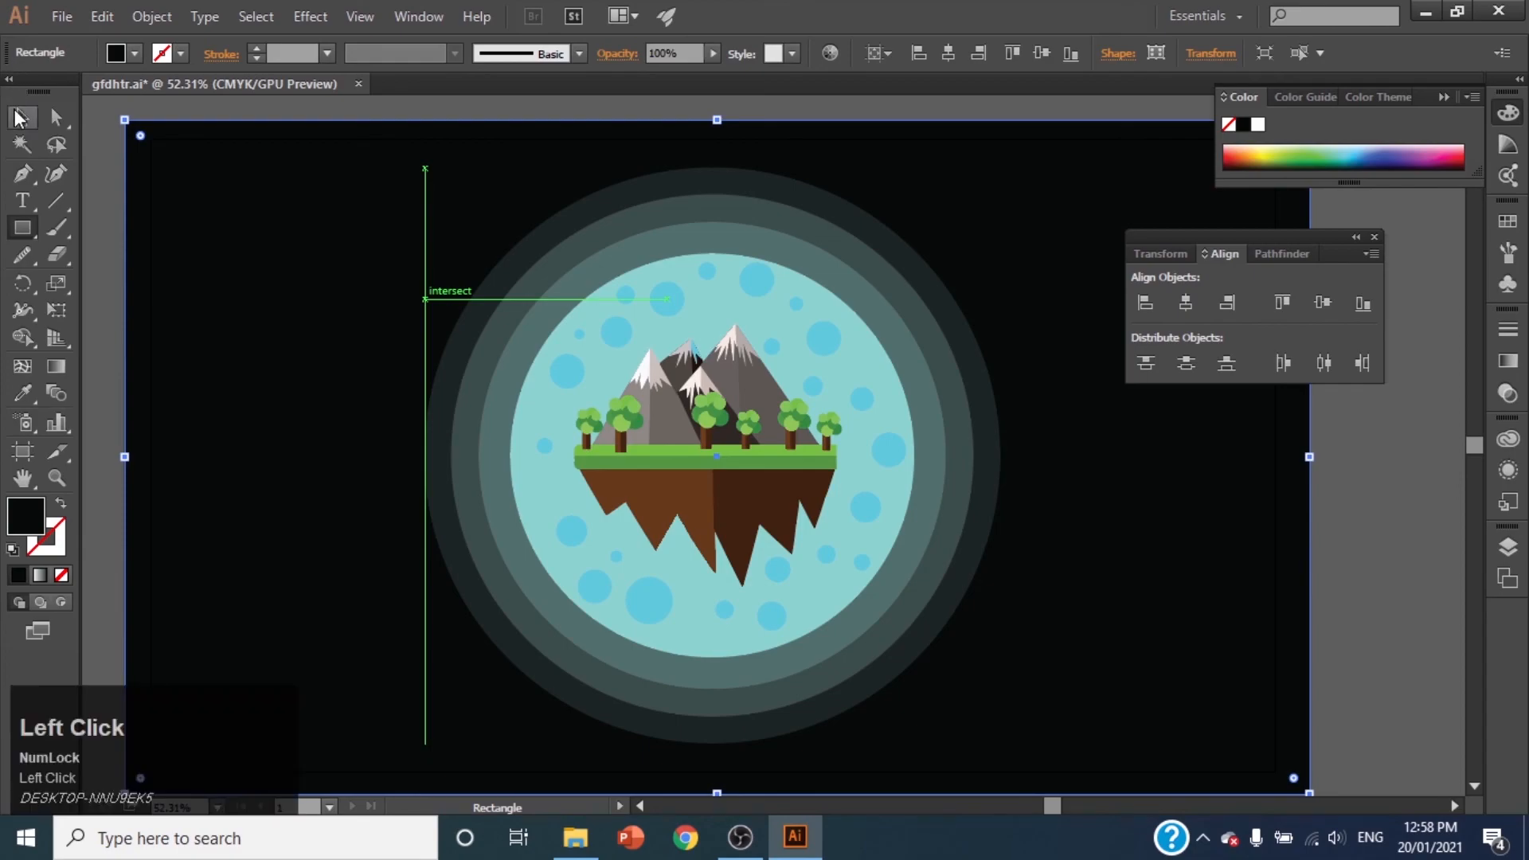